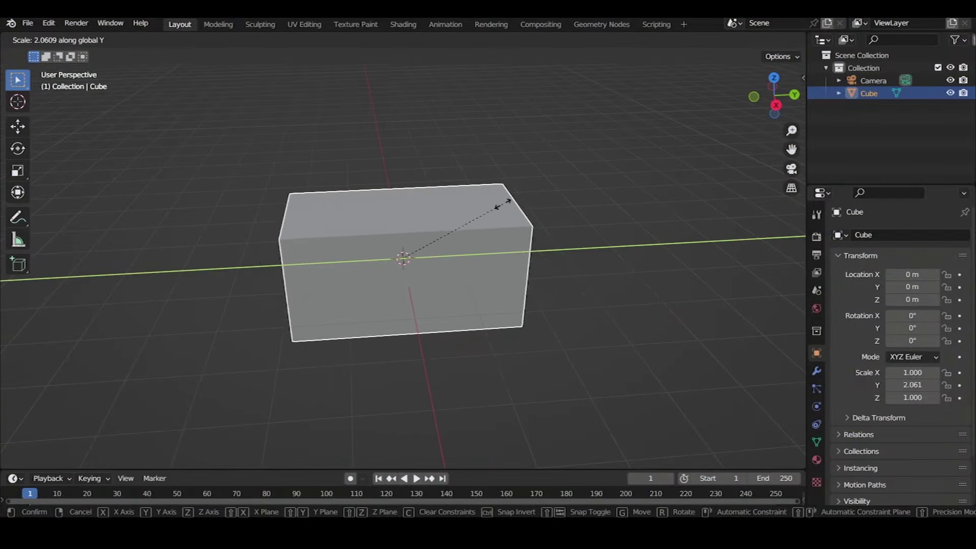
# Stretch the cube lengthwise and narrow its X scale to 0.623
pyautogui.click(503, 205)
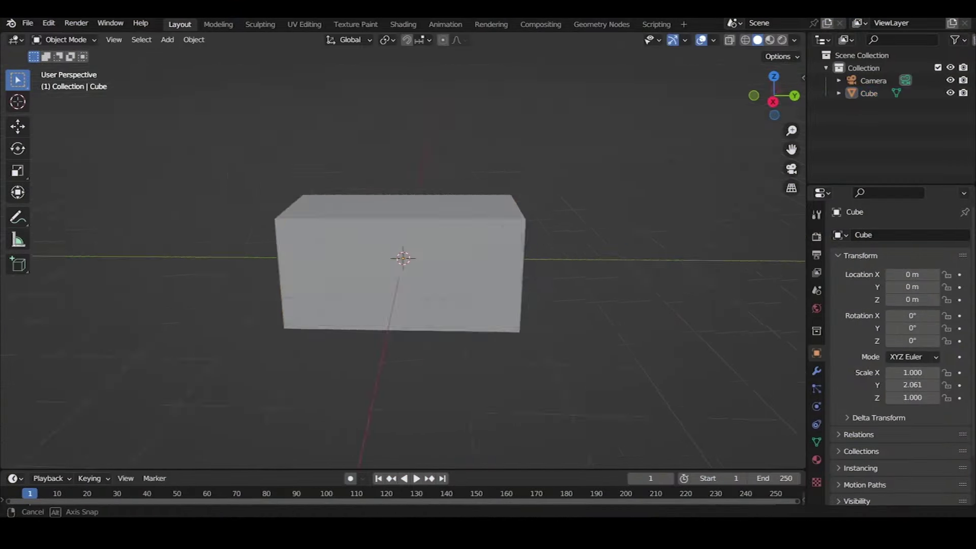
pyautogui.press('s')
pyautogui.press('x')
pyautogui.click(463, 226)
# Set the box's Y scale to 1.929, then deselect it and orbit to inspect
pyautogui.press('s')
pyautogui.press('z')
pyautogui.press('y')
pyautogui.click(460, 214)
pyautogui.click(203, 154)
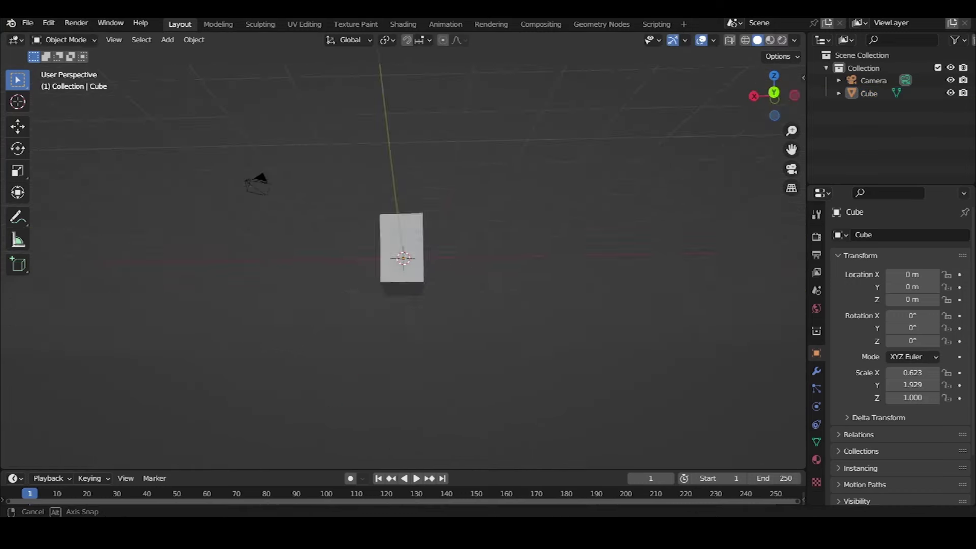
pyautogui.moveTo(203, 155)
pyautogui.mouseDown(button='middle')
pyautogui.moveTo(45, 196)
pyautogui.moveTo(254, 204)
pyautogui.mouseUp(button='middle')
# Add an edge loop around the middle of the box in Edit Mode
pyautogui.press('a')
pyautogui.press('Tab')
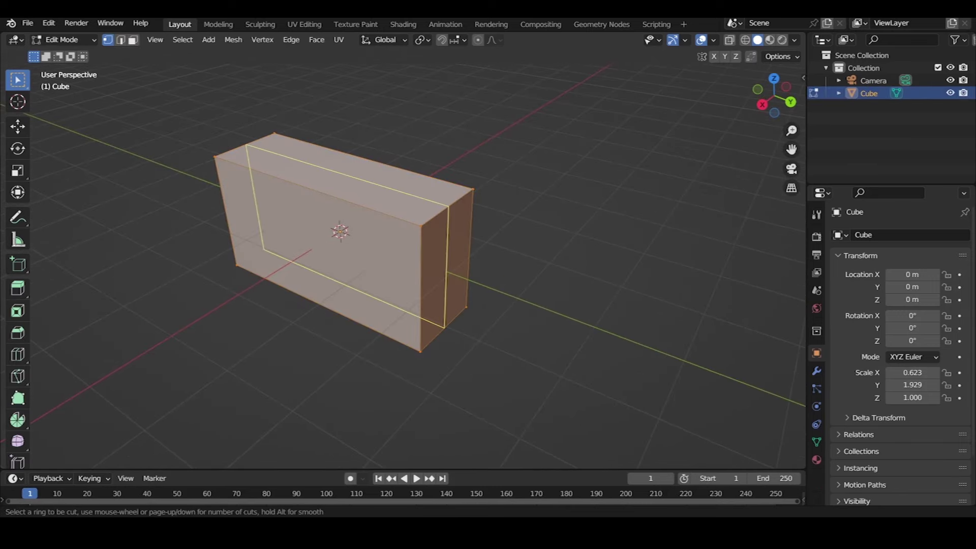
pyautogui.press('Return')
pyautogui.press('Tab')
pyautogui.press('Tab')
pyautogui.moveTo(407, 255)
pyautogui.mouseDown(button='middle')
pyautogui.moveTo(356, 229)
pyautogui.moveTo(407, 306)
pyautogui.mouseUp(button='middle')
pyautogui.scroll(4, 407, 254)
# Bevel the middle loop to a 0.01 m width and deselect the edges
pyautogui.hotkey('ctrl', 'b')
pyautogui.press('Return')
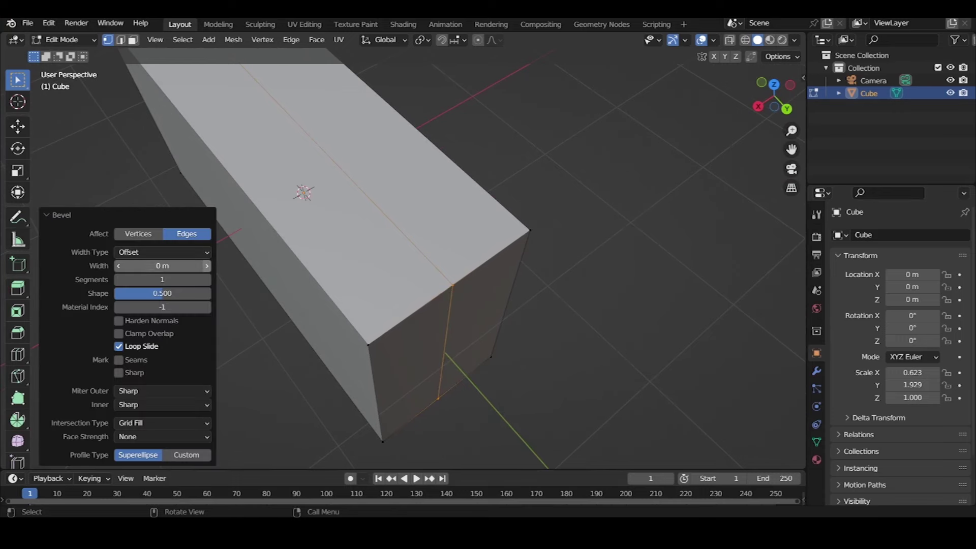
pyautogui.scroll(5, 406, 259)
pyautogui.scroll(-3, 407, 259)
pyautogui.scroll(-2, 407, 260)
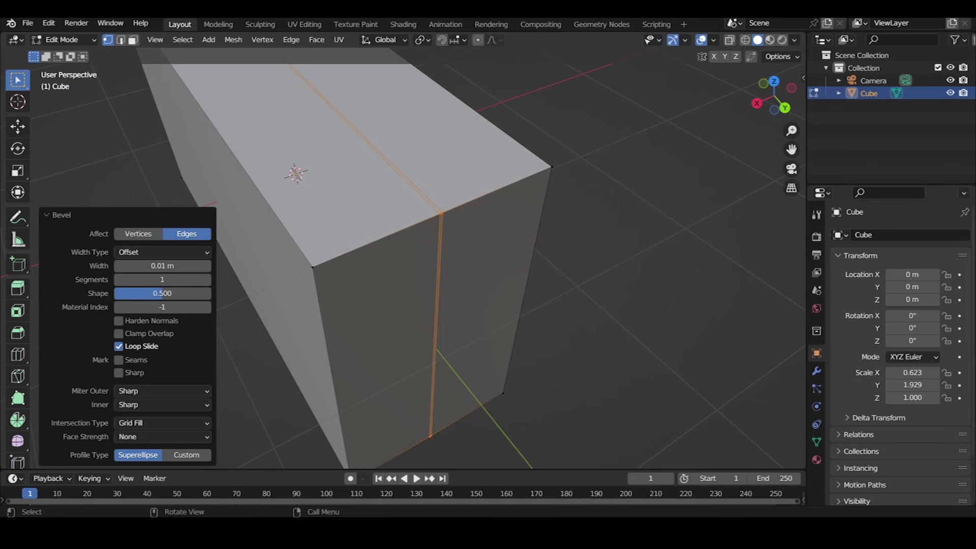
pyautogui.hotkey('alt', 'a')
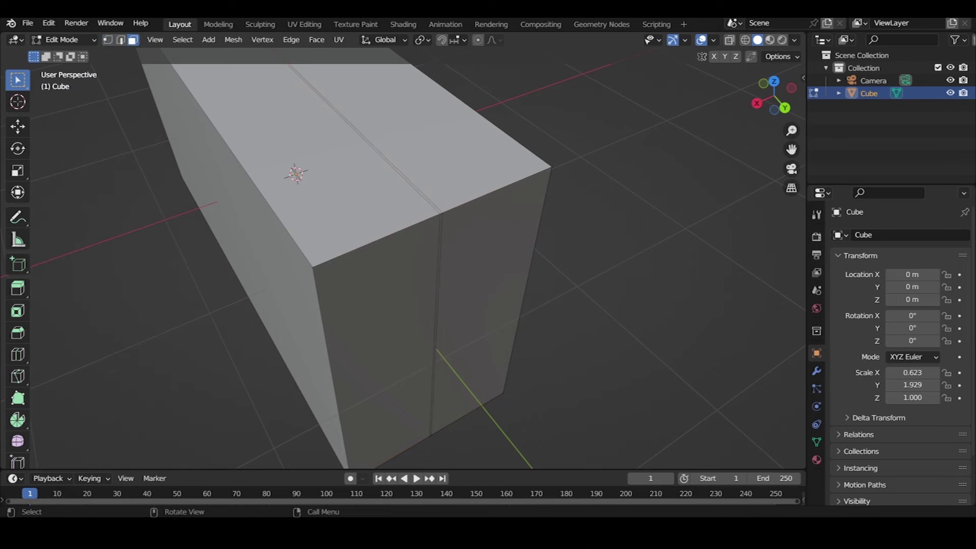
pyautogui.moveTo(407, 254); pyautogui.dragTo(87, 316, button='middle')
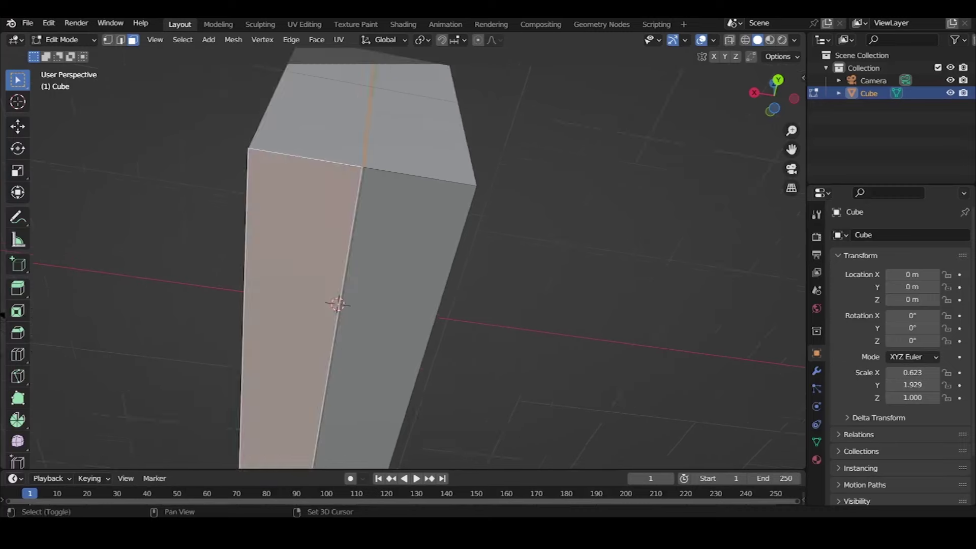
# Try extruding the middle band from the edge menu, undoing the first attempt
pyautogui.moveTo(356, 285)
pyautogui.mouseDown(button='middle')
pyautogui.moveTo(407, 265)
pyautogui.moveTo(377, 224)
pyautogui.moveTo(386, 239)
pyautogui.mouseUp(button='middle')
pyautogui.scroll(-3, 356, 285)
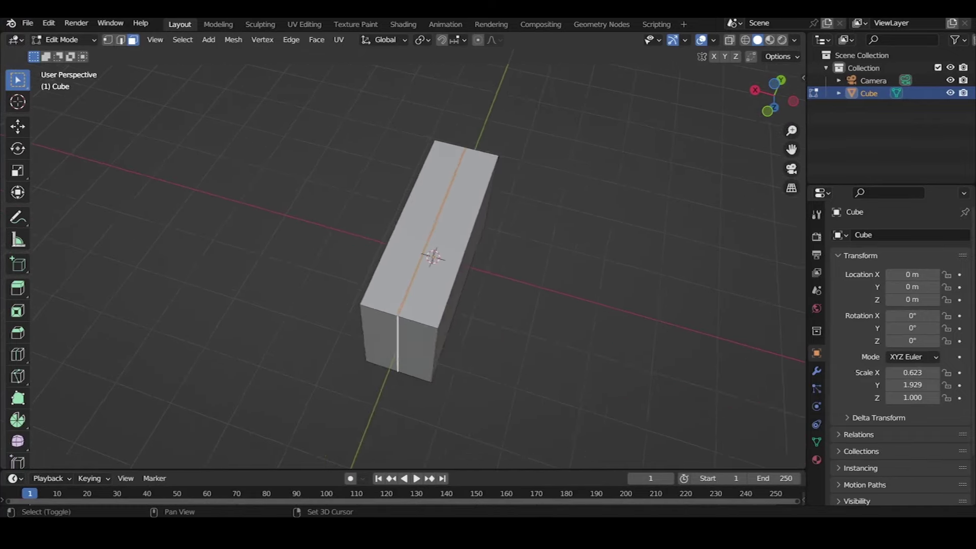
pyautogui.scroll(3, 432, 257)
pyautogui.hotkey('ctrl', 'e')
pyautogui.press('e')
pyautogui.press('Escape')
pyautogui.hotkey('ctrl', 'z')
# Extrude the middle band inward along normals to form the groove, returning to Object Mode
pyautogui.hotkey('shift', 'space')
pyautogui.press('e')
pyautogui.press('e')
pyautogui.press('Escape')
pyautogui.hotkey('shift', 'space')
pyautogui.press('e')
pyautogui.press('e')
pyautogui.moveTo(451, 283)
pyautogui.mouseDown()
pyautogui.moveTo(446, 298)
pyautogui.moveTo(449, 285)
pyautogui.mouseUp()
pyautogui.moveTo(449, 285)
pyautogui.mouseDown(button='middle')
pyautogui.moveTo(460, 285)
pyautogui.moveTo(429, 250)
pyautogui.moveTo(370, 266)
pyautogui.moveTo(401, 239)
pyautogui.moveTo(376, 274)
pyautogui.moveTo(348, 272)
pyautogui.moveTo(366, 264)
pyautogui.moveTo(351, 282)
pyautogui.mouseUp(button='middle')
pyautogui.press('Tab')
# Reselect the box in Edit Mode with X-ray on to check its edges
pyautogui.click(370, 265)
pyautogui.scroll(3, 371, 265)
pyautogui.press('Tab')
pyautogui.hotkey('alt', 'z')
pyautogui.press('Tab')
pyautogui.press('Tab')
pyautogui.press('Tab')
pyautogui.click(348, 272)
pyautogui.press('Tab')
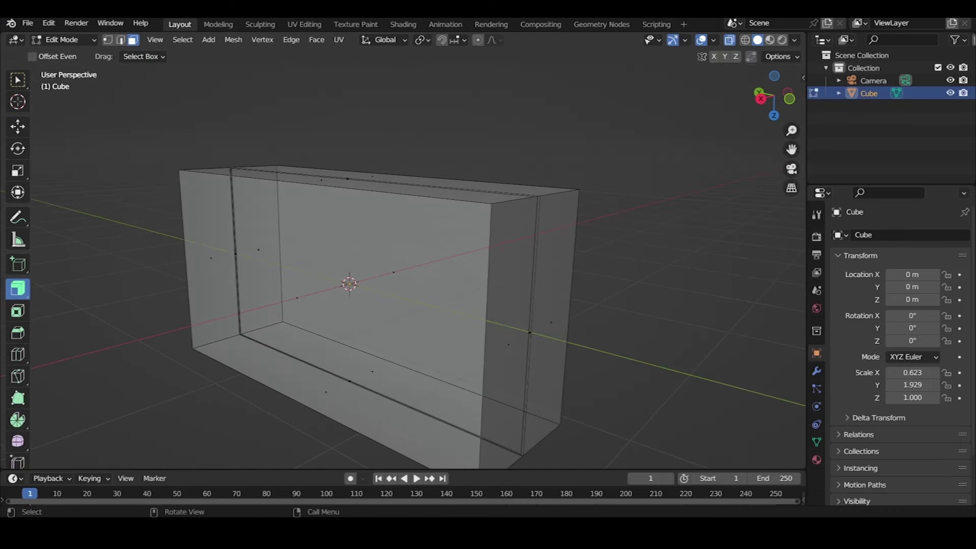
# Select all of the box's faces, then return to Object Mode and orbit around it
pyautogui.press('a')
pyautogui.moveTo(349, 283); pyautogui.dragTo(343, 283, button='middle')
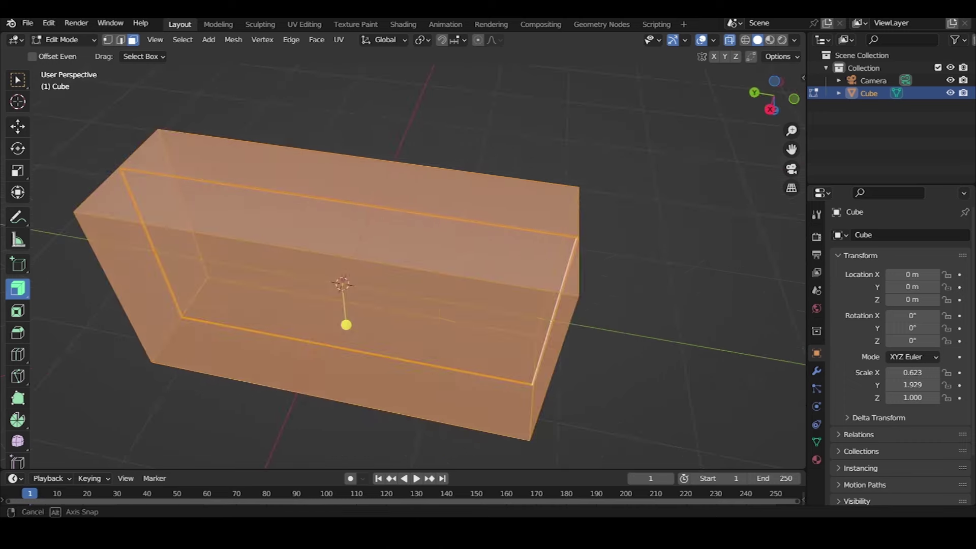
pyautogui.press('Tab')
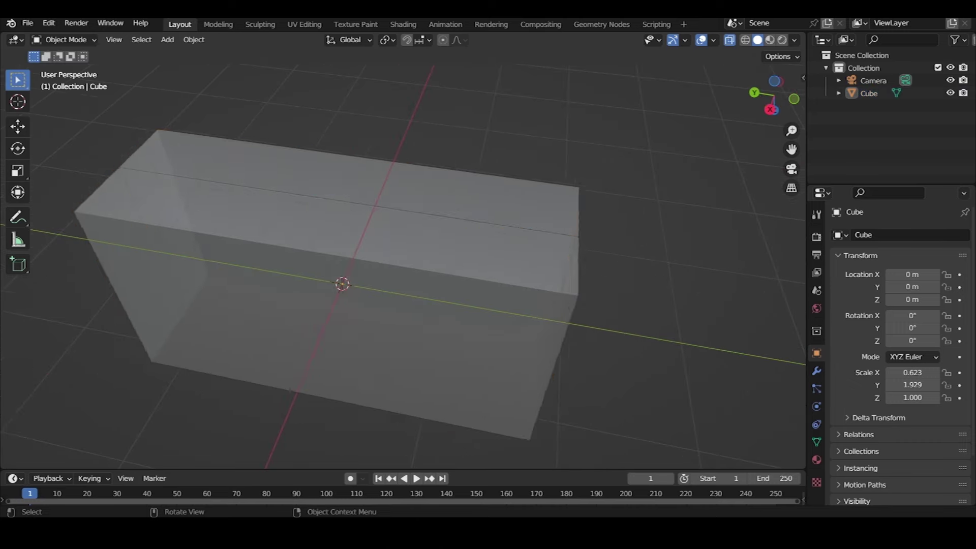
pyautogui.moveTo(343, 283); pyautogui.dragTo(358, 268, button='middle')
# Add a second cube, Cube.001, undoing its first X scaling attempt
pyautogui.click(359, 268)
pyautogui.hotkey('shift', 'a')
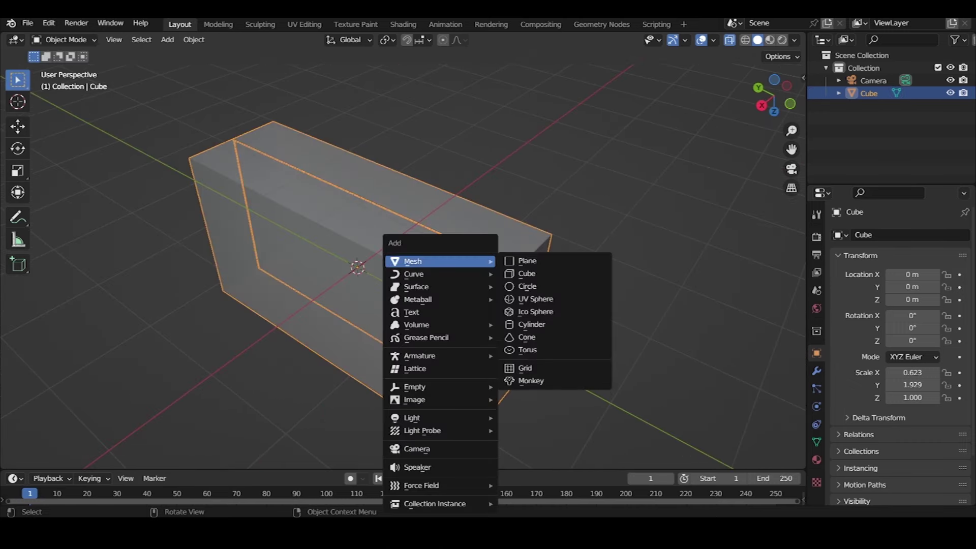
pyautogui.click(527, 274)
pyautogui.press('s')
pyautogui.press('x')
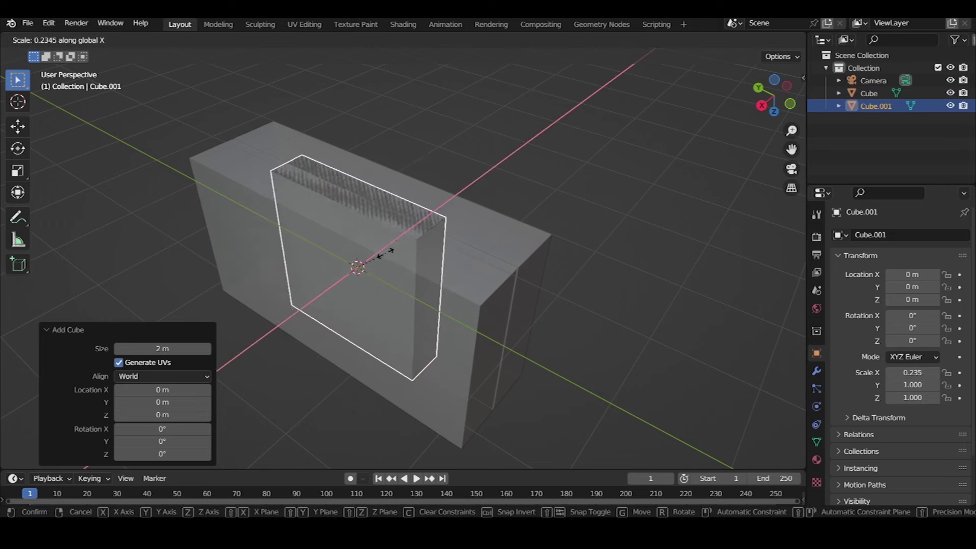
pyautogui.press('Return')
pyautogui.hotkey('shift', 'z')
pyautogui.hotkey('ctrl', 'z')
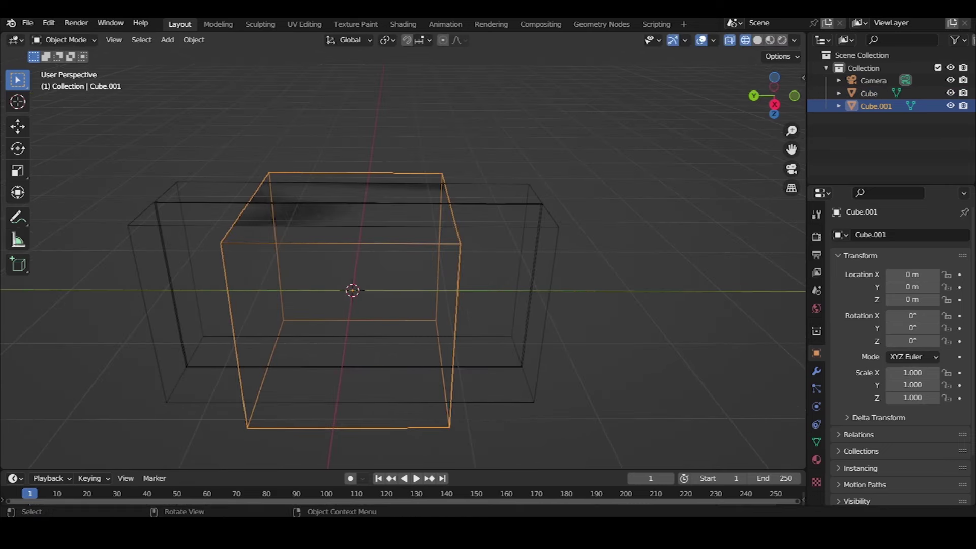
# Toggle X-ray and solid shading, reselect the new cube, and move it upward
pyautogui.moveTo(407, 254); pyautogui.dragTo(447, 244, button='middle')
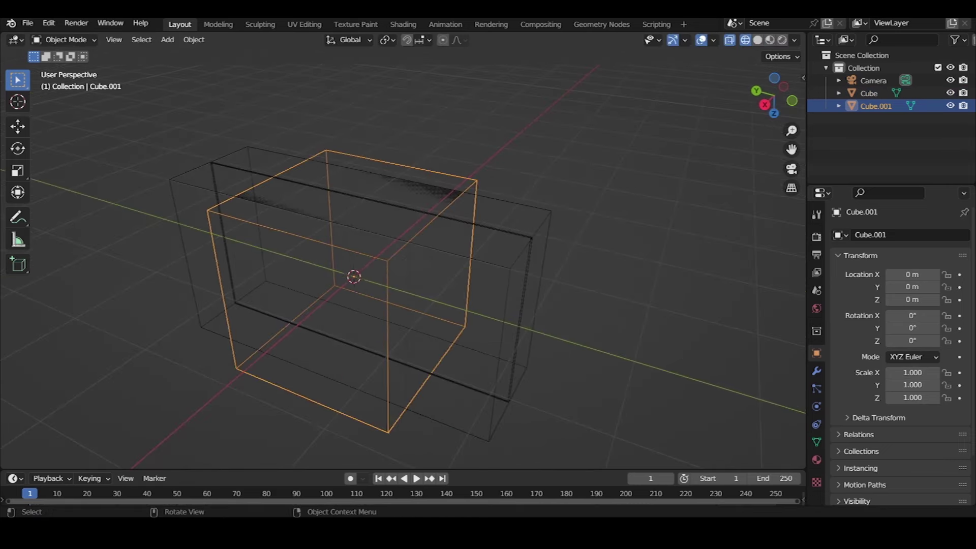
pyautogui.hotkey('alt', 'a')
pyautogui.hotkey('alt', 'z')
pyautogui.hotkey('shift', 'z')
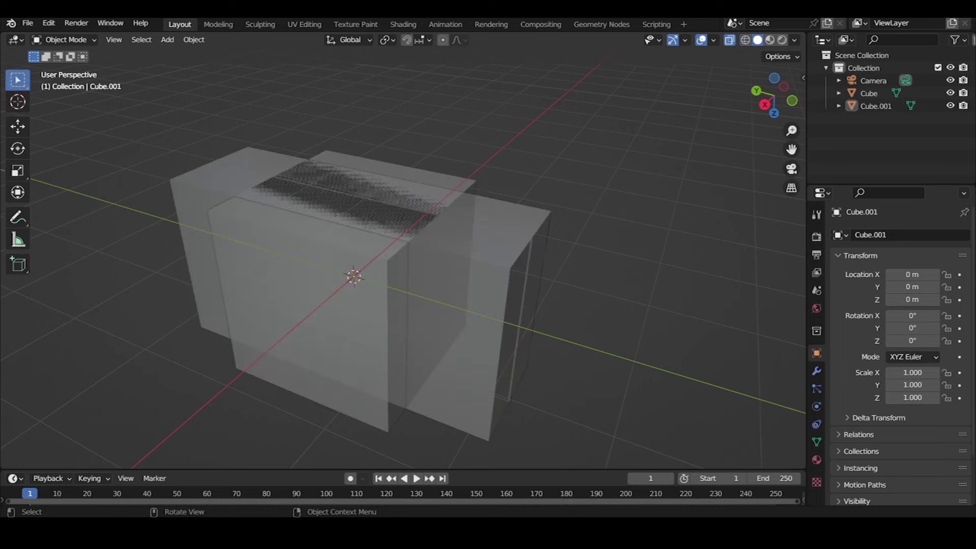
pyautogui.click(356, 214)
pyautogui.press('g')
pyautogui.press('z')
# Scale the new cube to X 0.195 and Y 0.121, and adjust its height
pyautogui.press('s')
pyautogui.press('x')
pyautogui.click(358, 207)
pyautogui.press('s')
pyautogui.press('y')
pyautogui.click(353, 211)
pyautogui.press('s')
pyautogui.press('z')
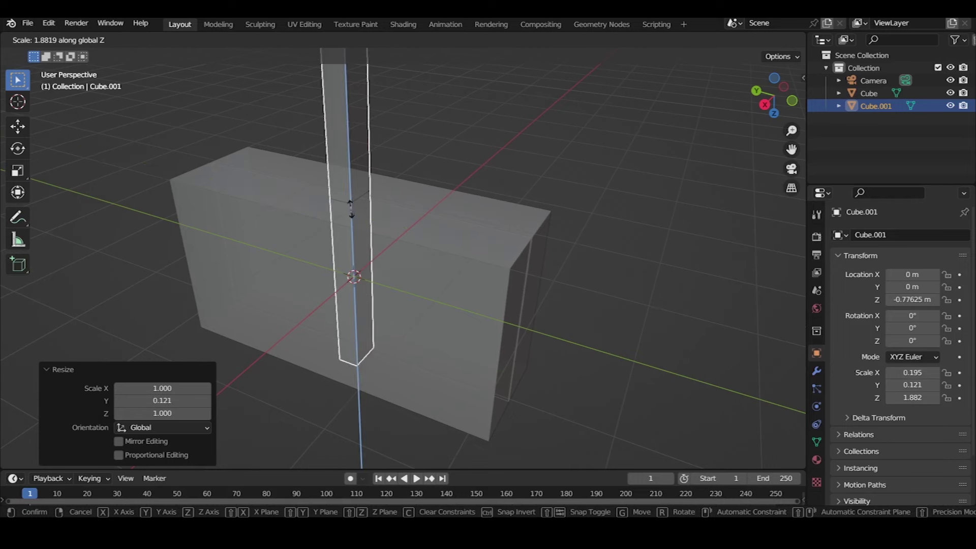
pyautogui.click(350, 208)
# Flatten and narrow the block into a small slab (0.070, 0.121, -0.032)
pyautogui.press('s')
pyautogui.press('z')
pyautogui.click(356, 196)
pyautogui.scroll(4, 359, 188)
pyautogui.press('s')
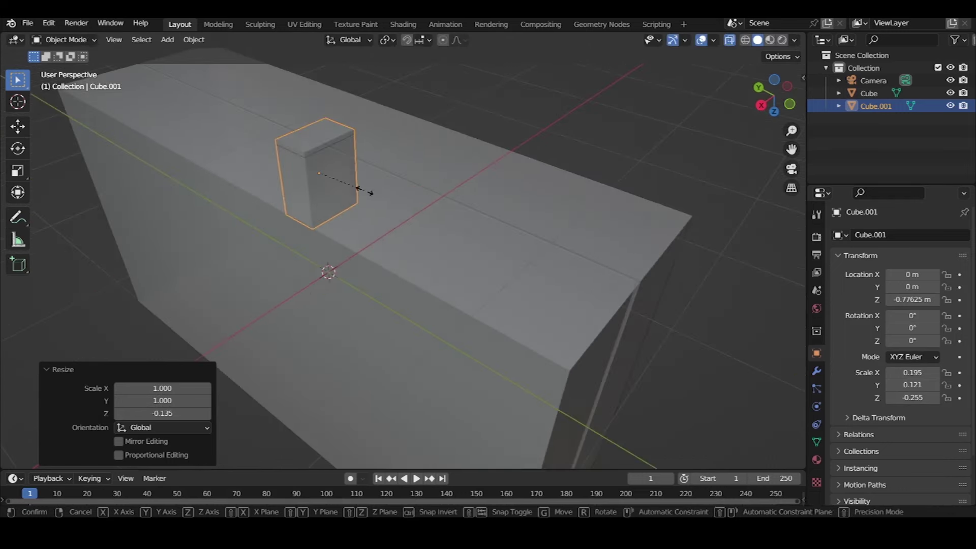
pyautogui.press('x')
pyautogui.click(334, 185)
pyautogui.press('s')
pyautogui.press('z')
pyautogui.click(327, 177)
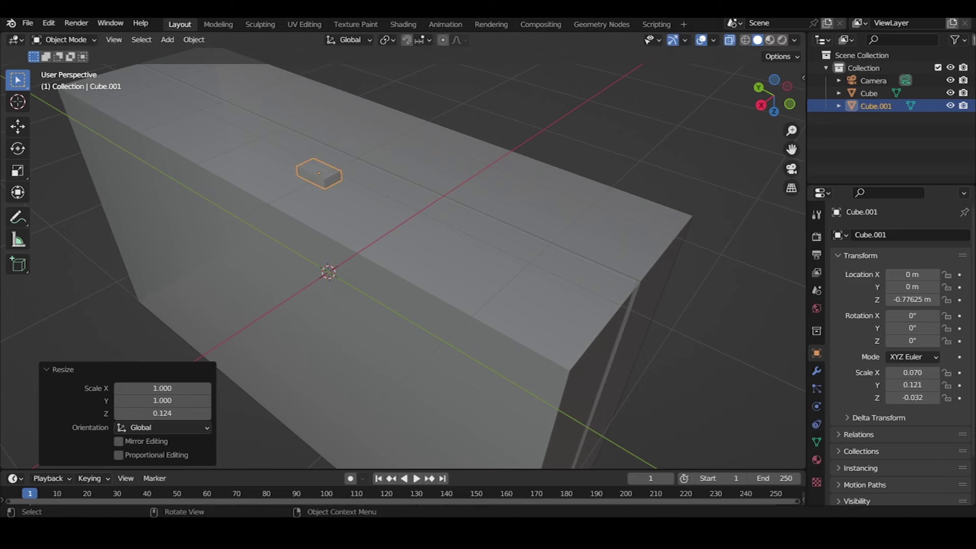
# Move the small block vertically and turn off X-ray view
pyautogui.scroll(-3, 327, 177)
pyautogui.moveTo(328, 177); pyautogui.dragTo(333, 273, button='middle')
pyautogui.press('g')
pyautogui.press('z')
pyautogui.click(389, 244)
pyautogui.hotkey('alt', 'z')
# From a front-facing angle, readjust the small block's height along Z
pyautogui.moveTo(389, 244)
pyautogui.mouseDown(button='middle')
pyautogui.moveTo(407, 207)
pyautogui.moveTo(407, 153)
pyautogui.moveTo(396, 193)
pyautogui.moveTo(382, 186)
pyautogui.mouseUp(button='middle')
pyautogui.click(407, 207)
pyautogui.click(876, 105)
pyautogui.press('g')
pyautogui.press('z')
pyautogui.click(407, 181)
# Flatten the small block into a thin plate by scaling it along Z
pyautogui.scroll(3, 397, 193)
pyautogui.click(382, 186)
pyautogui.press('s')
pyautogui.press('z')
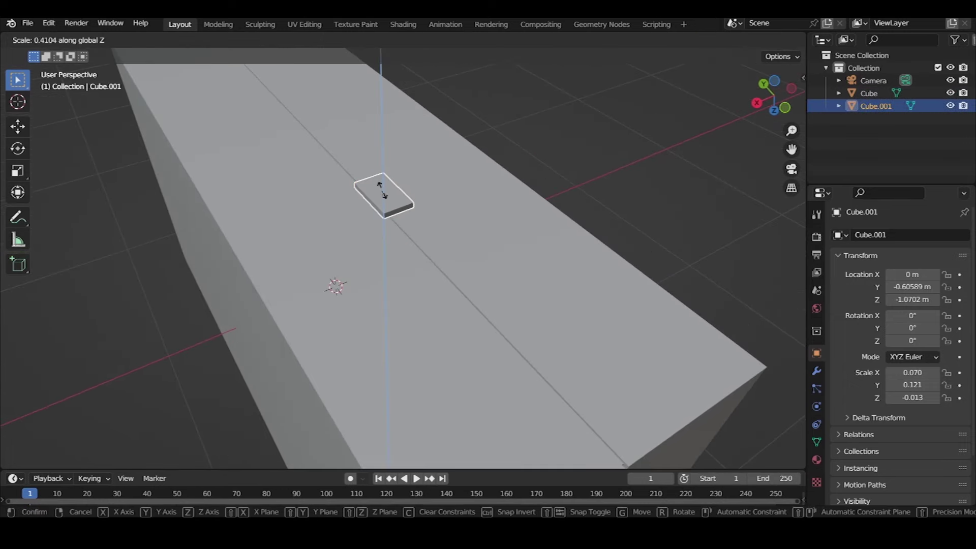
pyautogui.click(382, 189)
# Slide the plate along the Y axis toward the lid's front edge
pyautogui.press('g')
pyautogui.press('y')
pyautogui.press('Return')
pyautogui.moveTo(406, 229); pyautogui.dragTo(376, 194, button='middle')
pyautogui.press('g')
pyautogui.press('z')
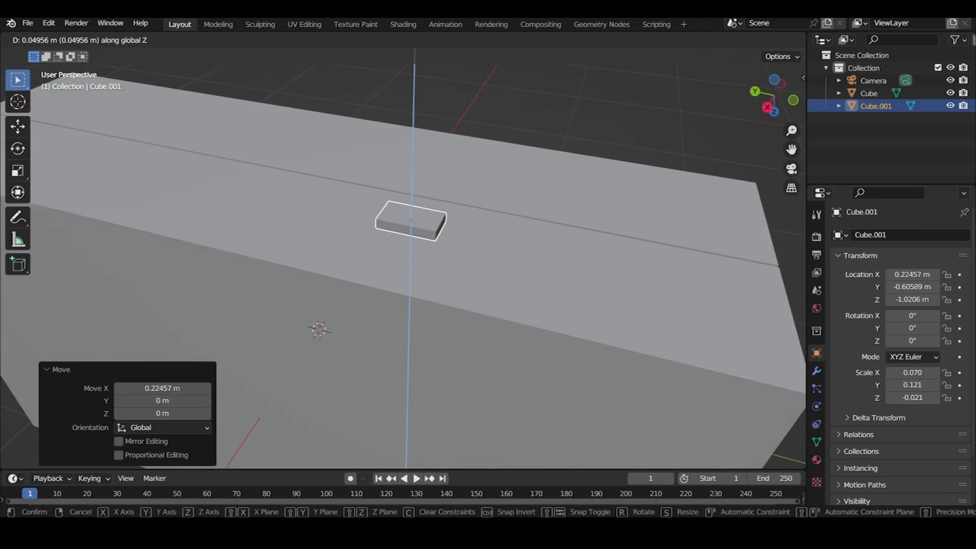
pyautogui.press('Escape')
# Check the plate from top view, then raise it above the suitcase box
pyautogui.press('`')
pyautogui.click(484, 66)
pyautogui.scroll(2, 483, 65)
pyautogui.scroll(-2, 656, 460)
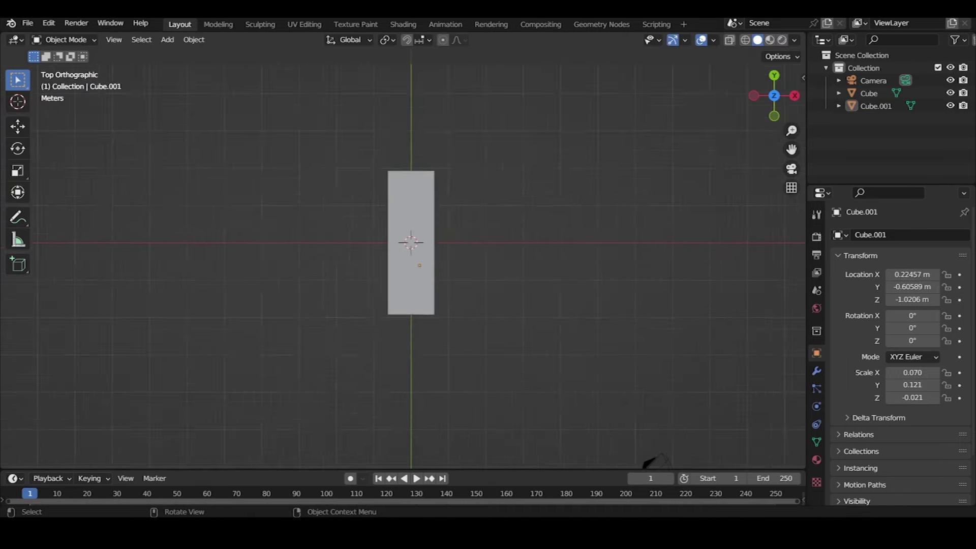
pyautogui.moveTo(458, 305); pyautogui.dragTo(488, 265, button='middle')
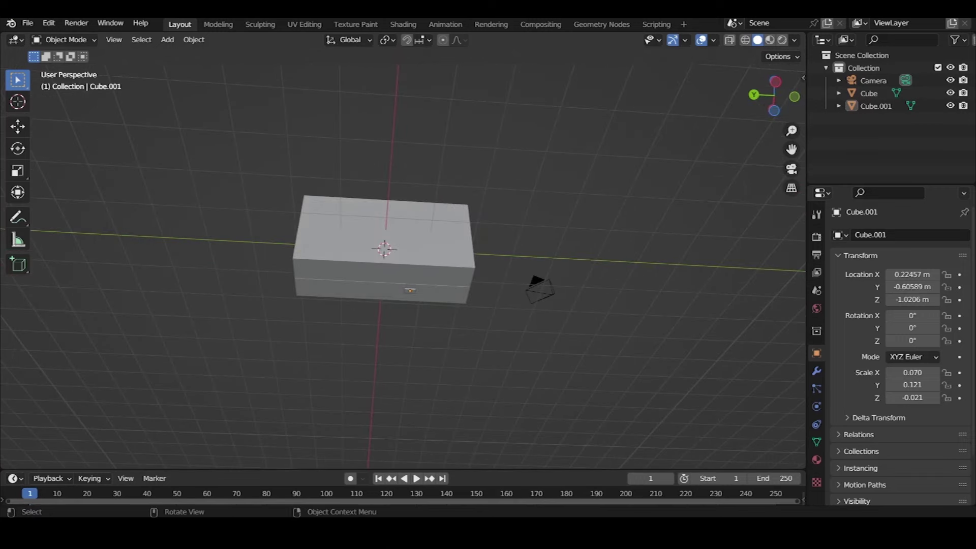
pyautogui.press('g')
pyautogui.press('z')
pyautogui.press('Return')
# In top view, shift the plate sideways along the X axis
pyautogui.press('`')
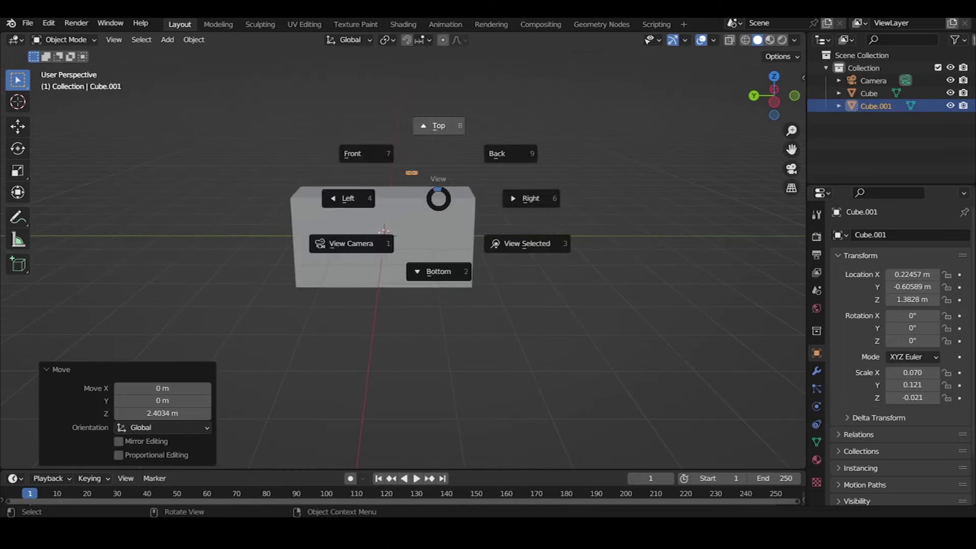
pyautogui.click(443, 126)
pyautogui.press('g')
pyautogui.press('x')
pyautogui.press('Return')
# Inspect the suitcase box mesh from the front and left views
pyautogui.scroll(2, 402, 258)
pyautogui.hotkey('alt', 'a')
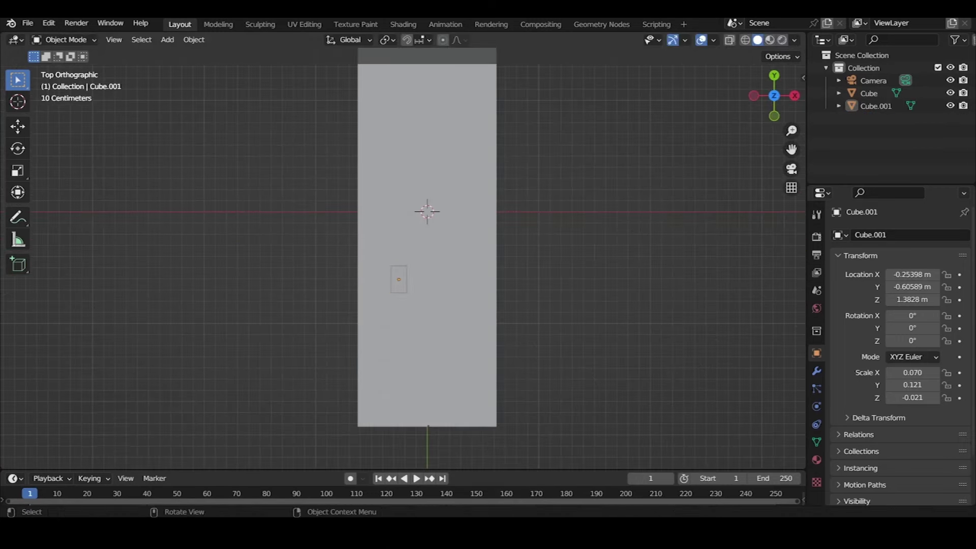
pyautogui.click(425, 211)
pyautogui.press('Tab')
pyautogui.moveTo(426, 211); pyautogui.dragTo(453, 233, button='middle')
pyautogui.press('`')
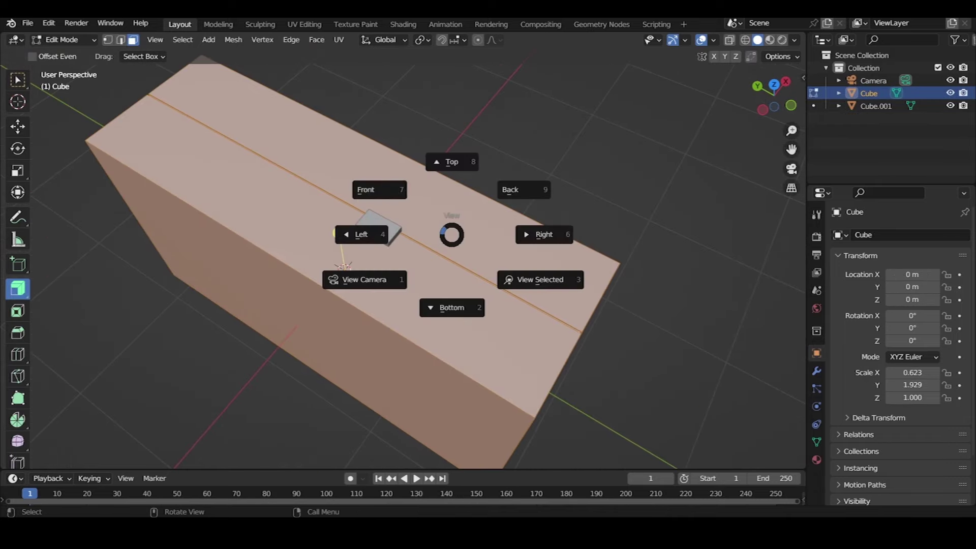
pyautogui.click(364, 188)
pyautogui.press('`')
pyautogui.click(340, 176)
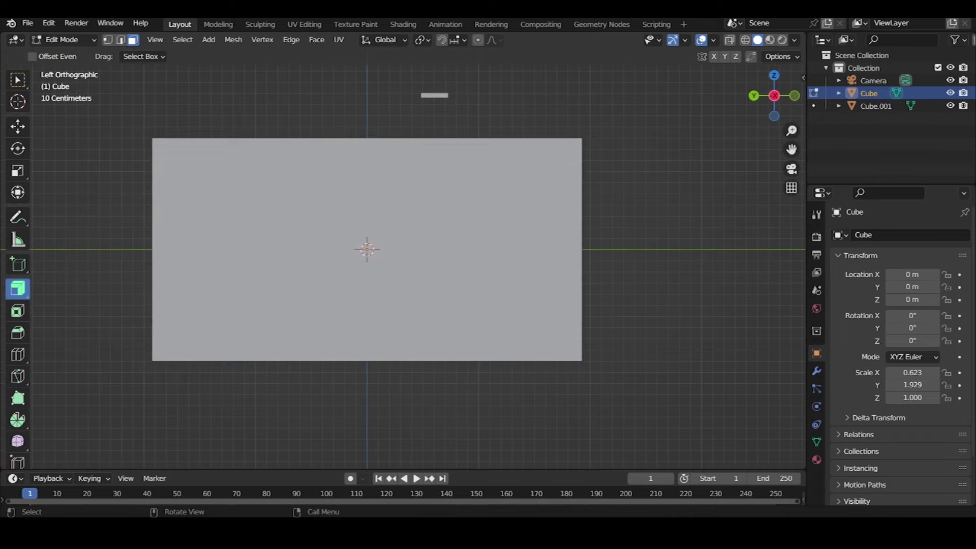
# Place the plate on the lid top at (-0.13998, -0.60589, 1.0045 m)
pyautogui.press('Tab')
pyautogui.click(434, 95)
pyautogui.press('g')
pyautogui.press('z')
pyautogui.moveTo(407, 254); pyautogui.dragTo(438, 284, button='middle')
pyautogui.press('x')
pyautogui.press('Return')
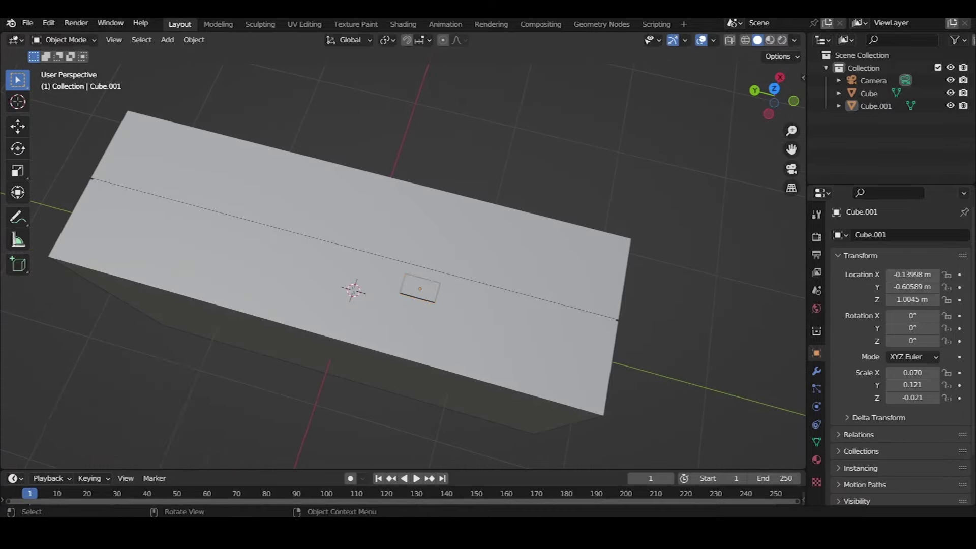
pyautogui.scroll(-5, 403, 258)
pyautogui.scroll(1, 403, 258)
pyautogui.scroll(6, 403, 258)
pyautogui.scroll(-4, 403, 259)
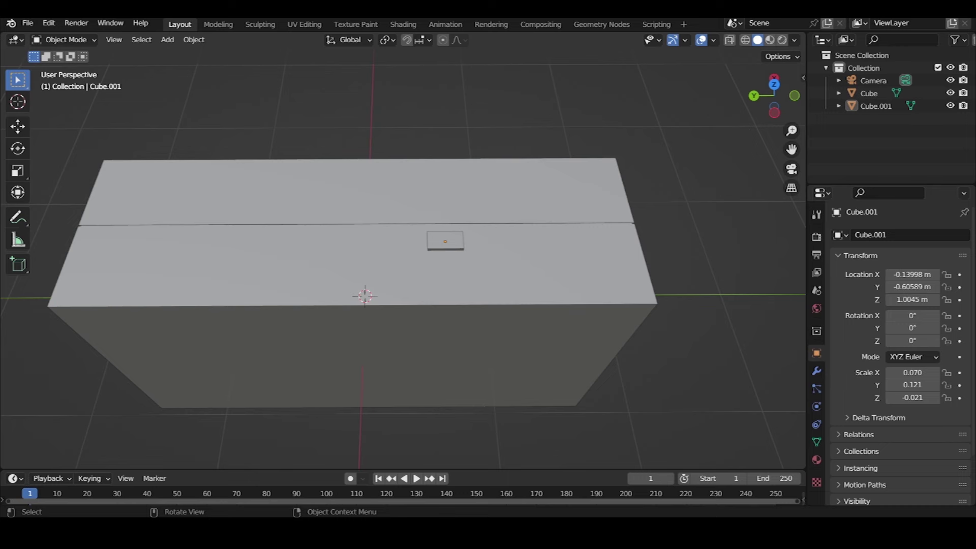
pyautogui.click(840, 235)
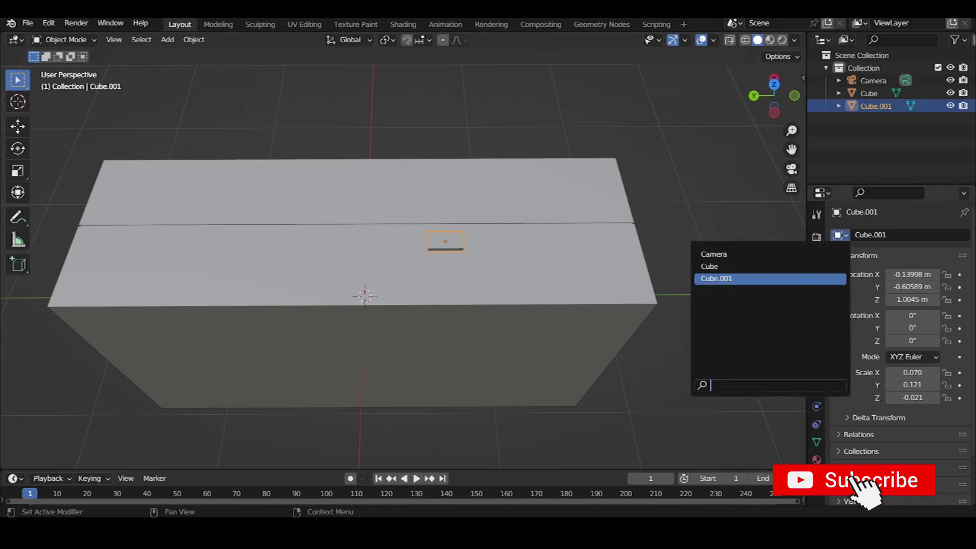
# Add a Mirror modifier to Cube.001 mirroring across the Y axis
pyautogui.click(816, 370)
pyautogui.click(900, 234)
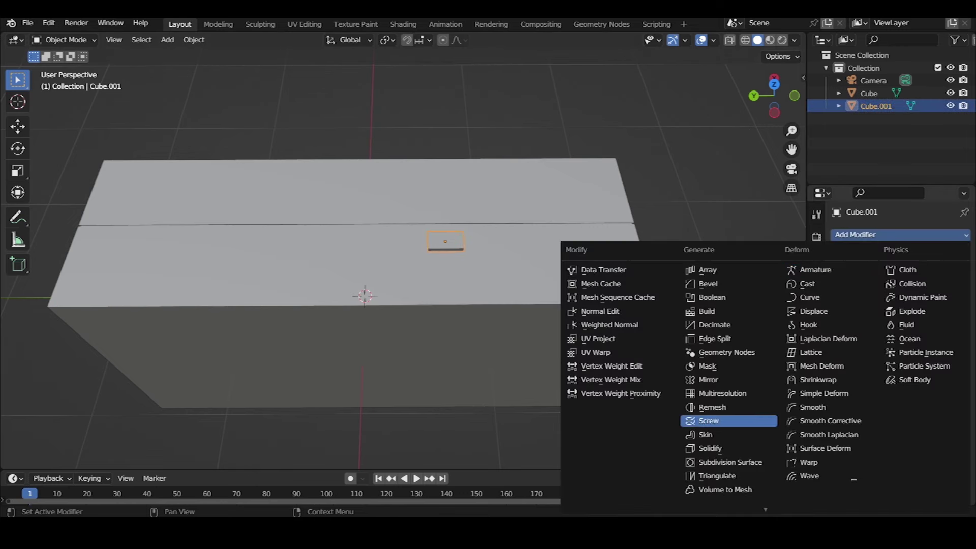
pyautogui.click(708, 379)
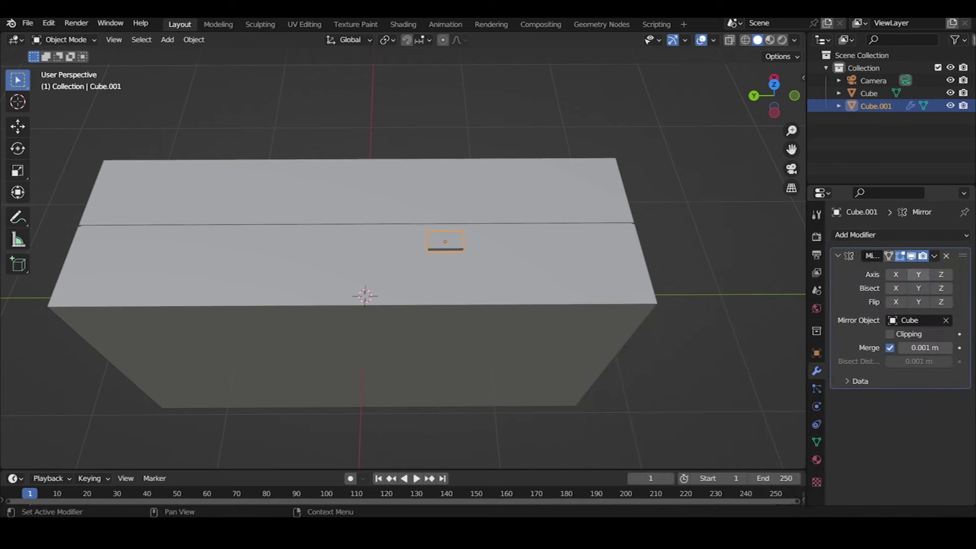
pyautogui.click(446, 241)
# Adjust the mirrored blocks' vertical position on the lid
pyautogui.moveTo(446, 241); pyautogui.dragTo(446, 203, button='middle')
pyautogui.scroll(3, 446, 241)
pyautogui.press('g')
pyautogui.press('z')
pyautogui.press('Return')
# Apply all transforms to Cube.001
pyautogui.moveTo(407, 254); pyautogui.dragTo(346, 239, button='middle')
pyautogui.press('Tab')
pyautogui.press('Tab')
pyautogui.hotkey('ctrl', 'a')
pyautogui.click(448, 364)
# Extrude the block's inner end face upward into an upright
pyautogui.moveTo(356, 331); pyautogui.dragTo(356, 285, button='middle')
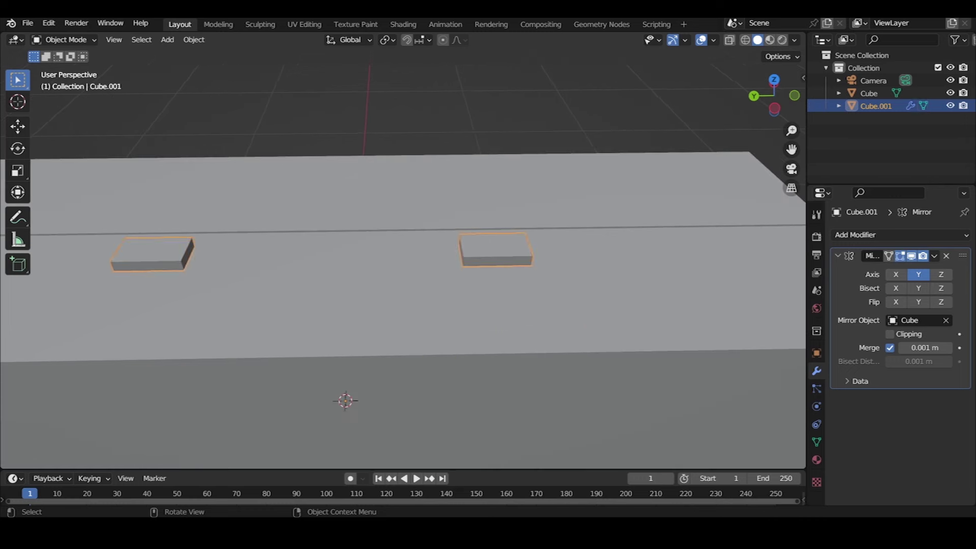
pyautogui.press('Tab')
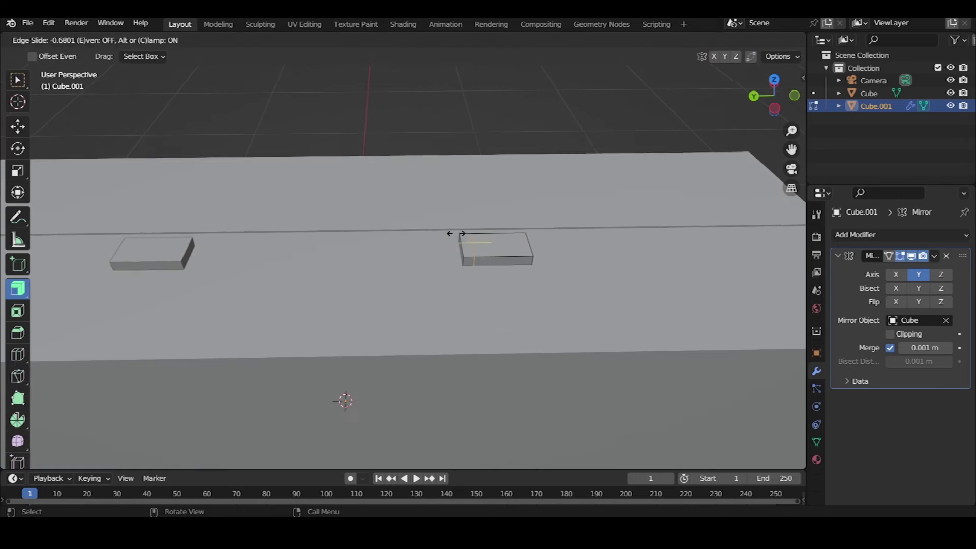
pyautogui.click(453, 233)
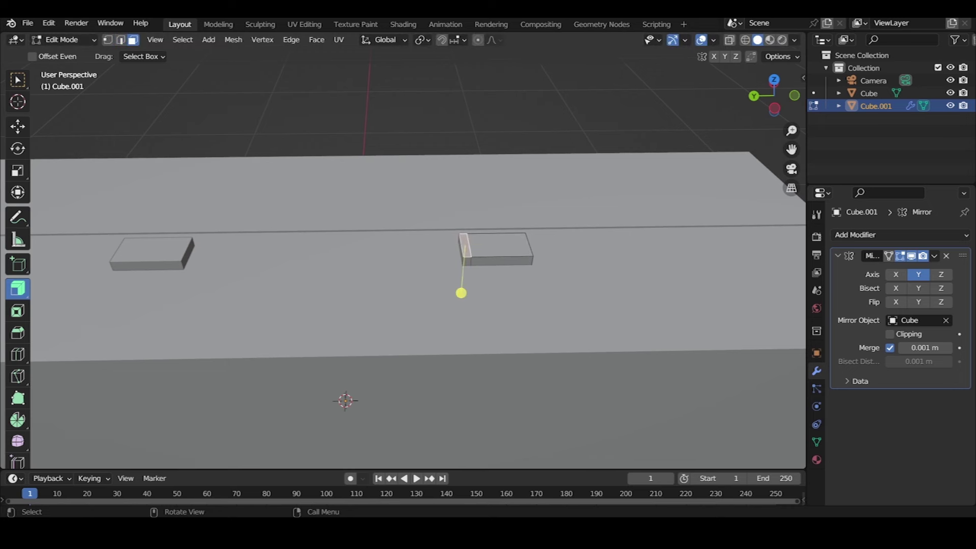
pyautogui.press('e')
pyautogui.click(468, 191)
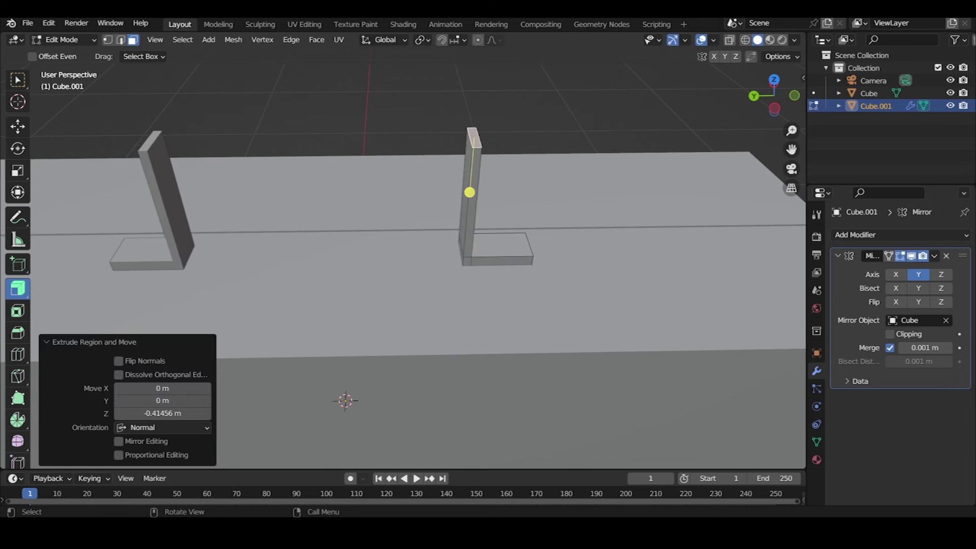
# Loop-cut near the upright's top and extrude that face sideways into a bar
pyautogui.press('a')
pyautogui.moveTo(470, 195); pyautogui.dragTo(474, 135)
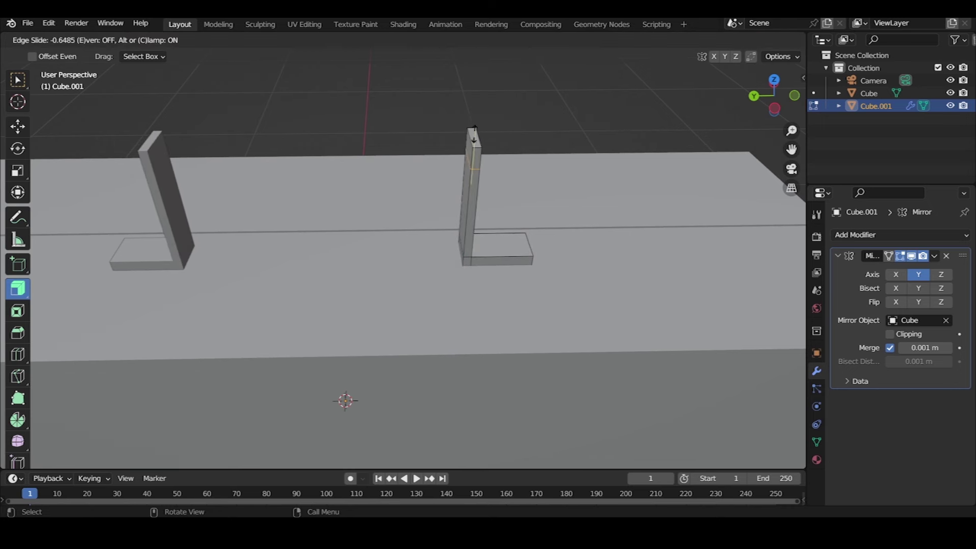
pyautogui.click(474, 134)
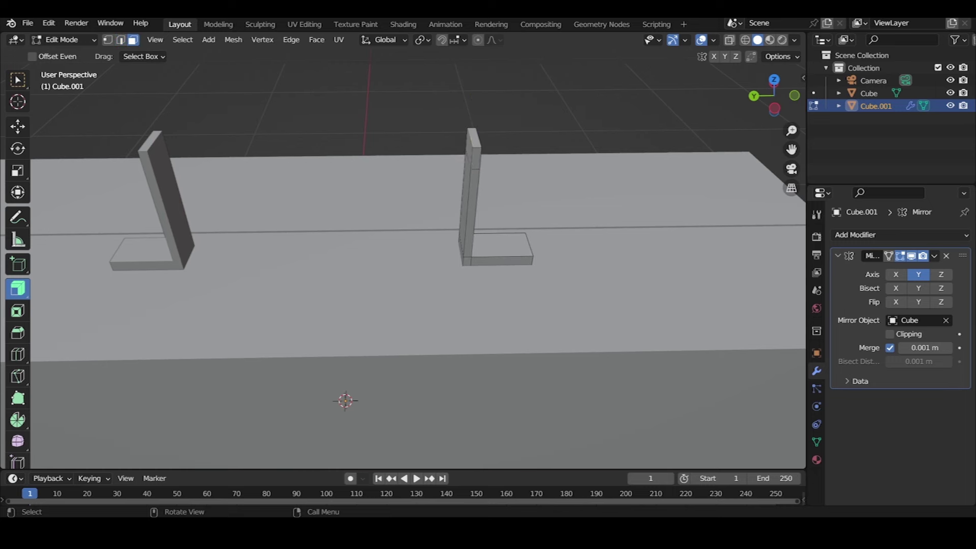
pyautogui.press('e')
pyautogui.click(383, 149)
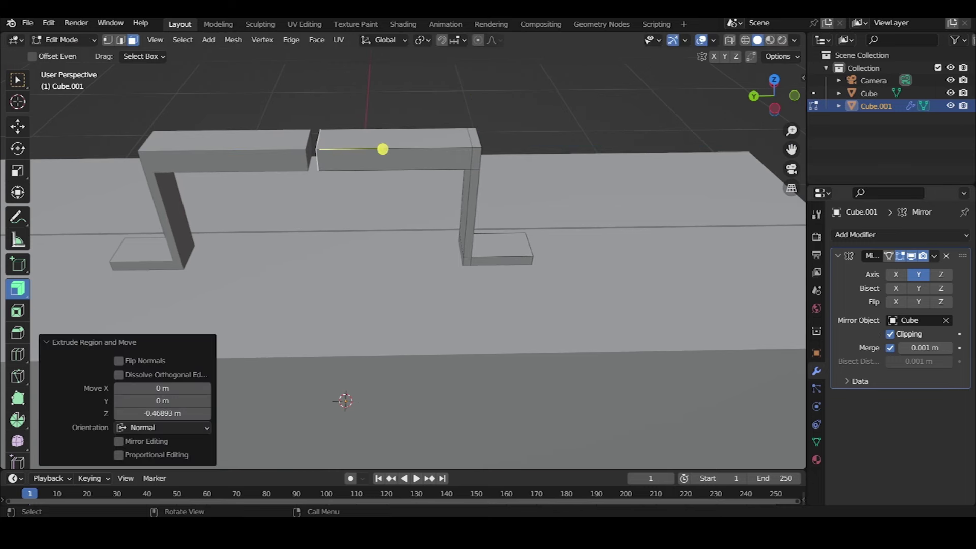
# Move the bar along Y to join both mirrored halves, then exit Edit Mode
pyautogui.press('g')
pyautogui.press('y')
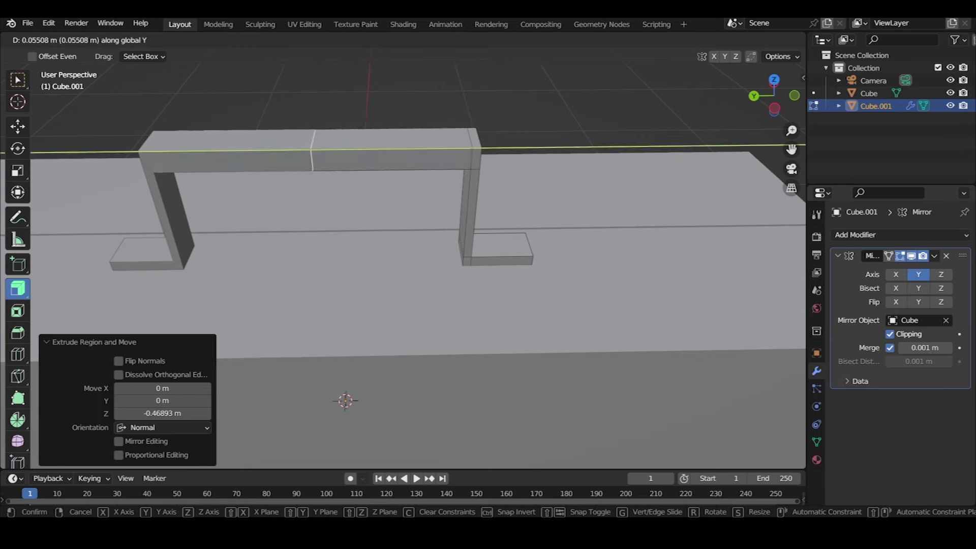
pyautogui.click(378, 149)
pyautogui.press('Tab')
pyautogui.scroll(-5, 378, 149)
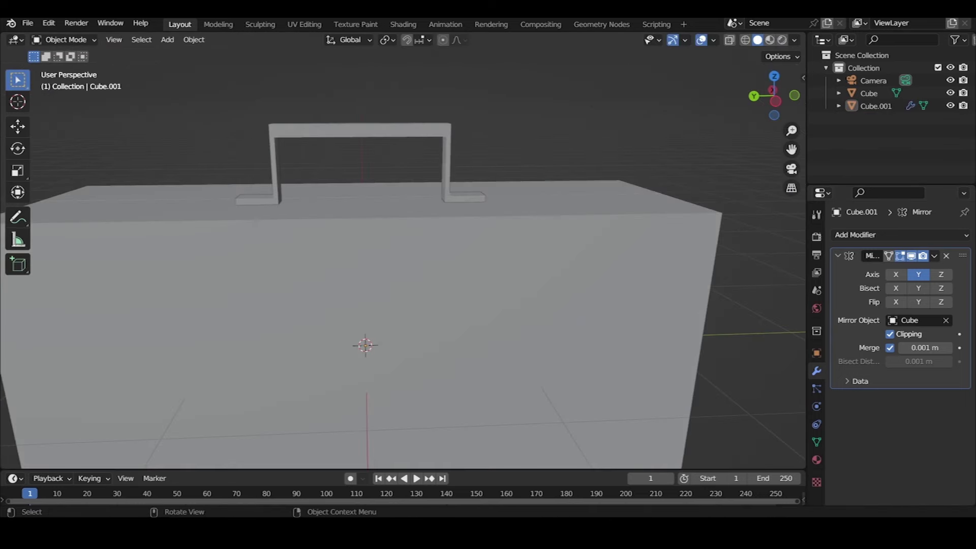
# Bevel the foot's end edge with 2 segments at 0.0296 m
pyautogui.scroll(5, 457, 193)
pyautogui.press('Tab')
pyautogui.click(211, 243)
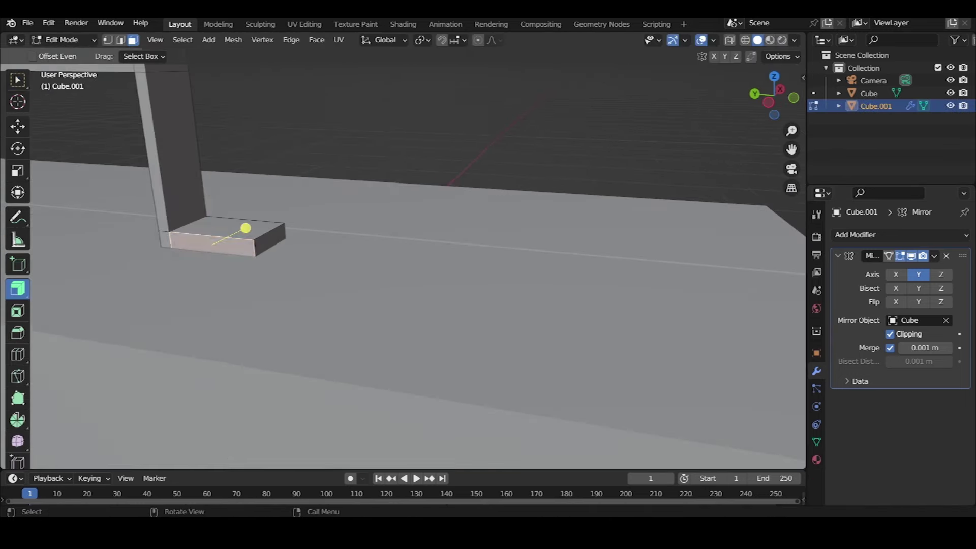
pyautogui.hotkey('ctrl', 'b')
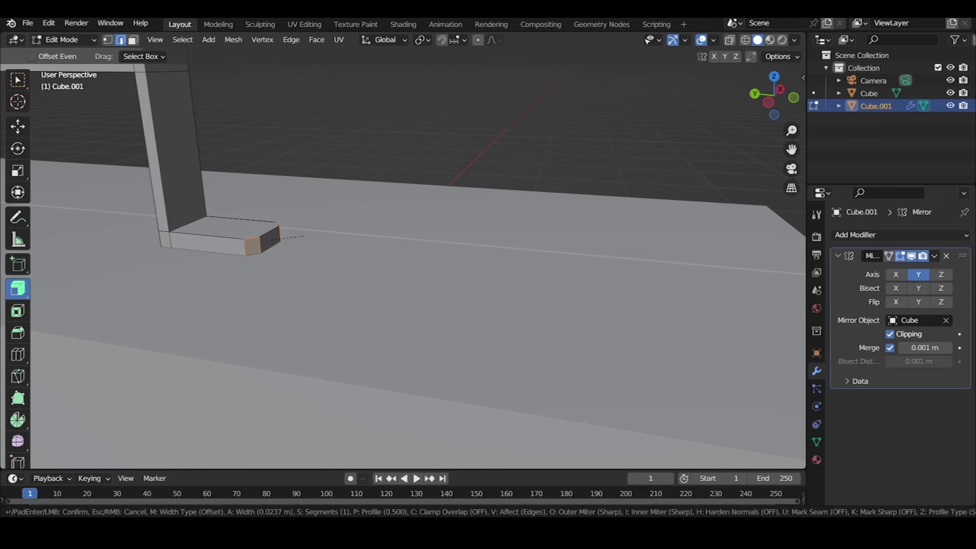
pyautogui.click(304, 236)
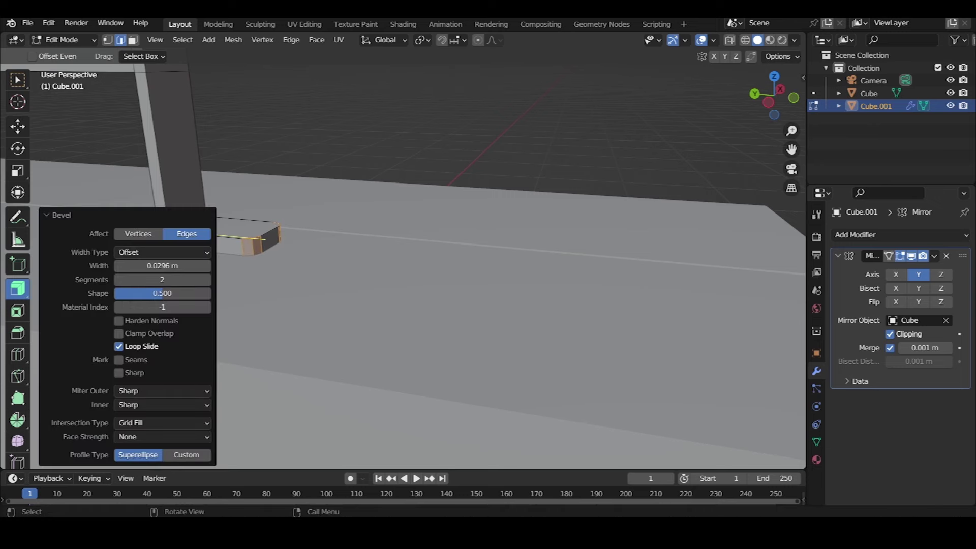
# Nudge the bevelled foot tip slightly down along Z and exit Edit Mode
pyautogui.moveTo(406, 305); pyautogui.dragTo(432, 229, button='middle')
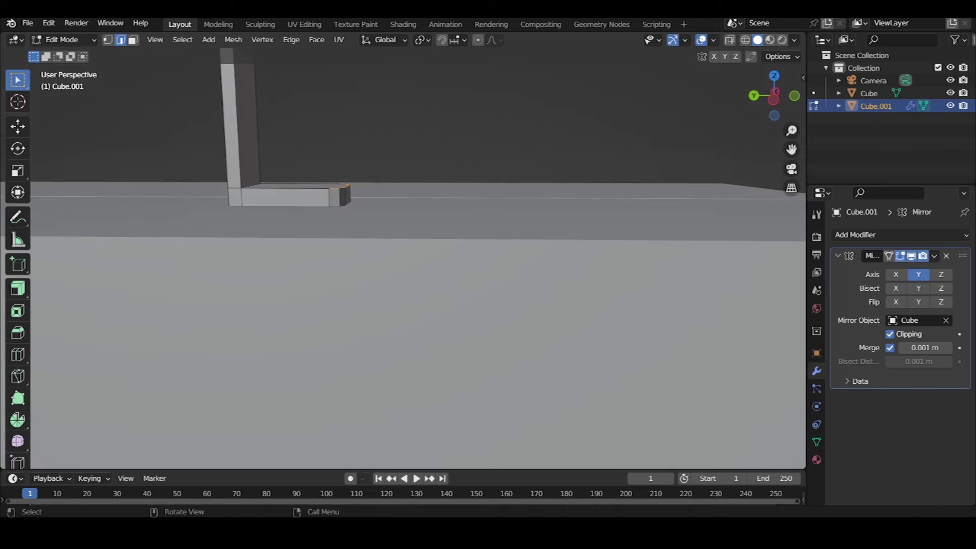
pyautogui.press('g')
pyautogui.press('z')
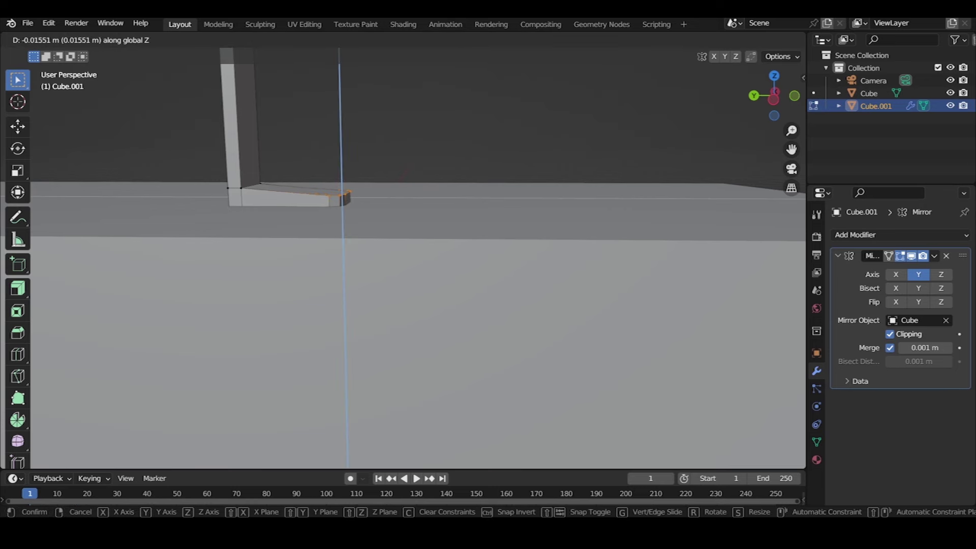
pyautogui.press('Return')
pyautogui.press('Tab')
# Orbit around the whole suitcase and select the handle object
pyautogui.scroll(-5, 401, 255)
pyautogui.moveTo(402, 254)
pyautogui.mouseDown(button='middle')
pyautogui.moveTo(386, 295)
pyautogui.moveTo(402, 254)
pyautogui.mouseUp(button='middle')
pyautogui.scroll(5, 402, 254)
pyautogui.click(305, 184)
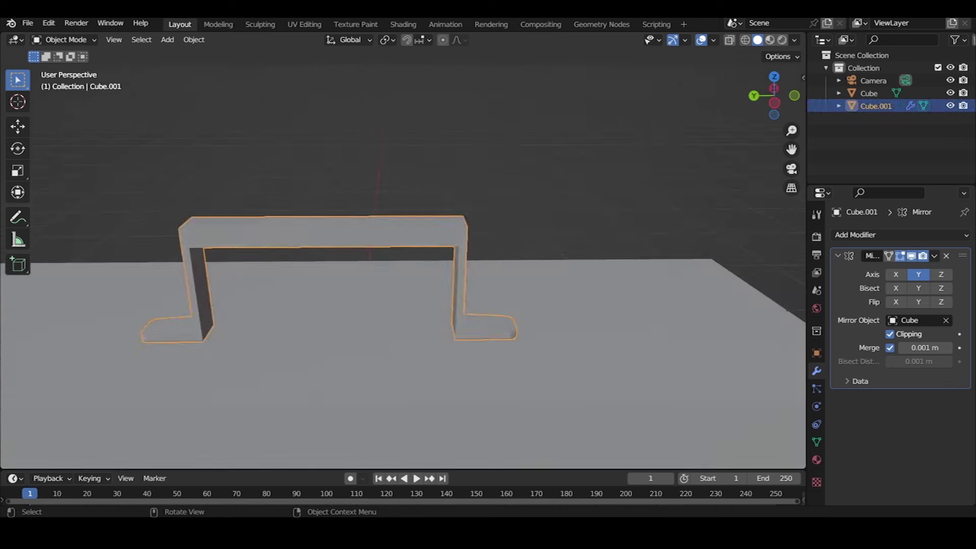
# Round the handle's top bar edges with a 2-segment, 0.0412 m bevel
pyautogui.press('Tab')
pyautogui.hotkey('ctrl', 'b')
pyautogui.press('Escape')
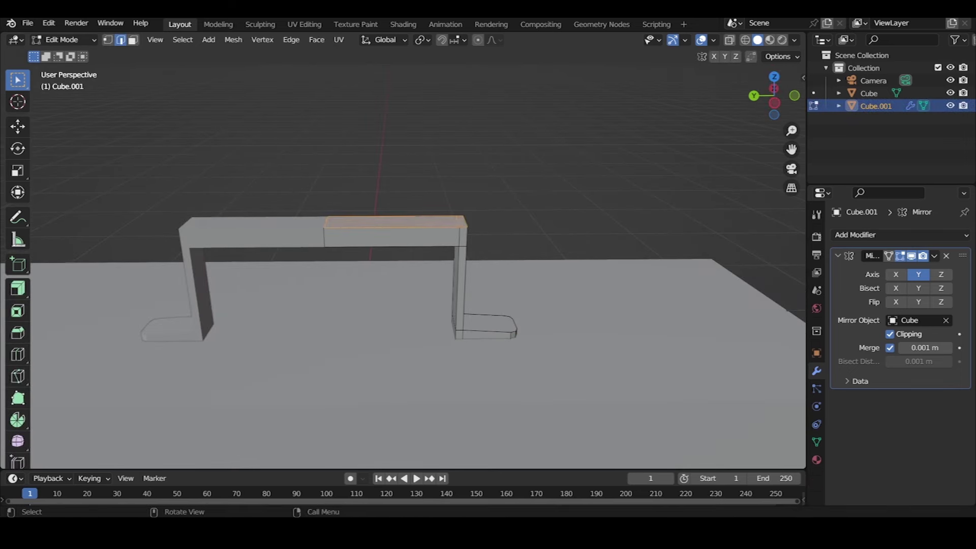
pyautogui.hotkey('ctrl', 'b')
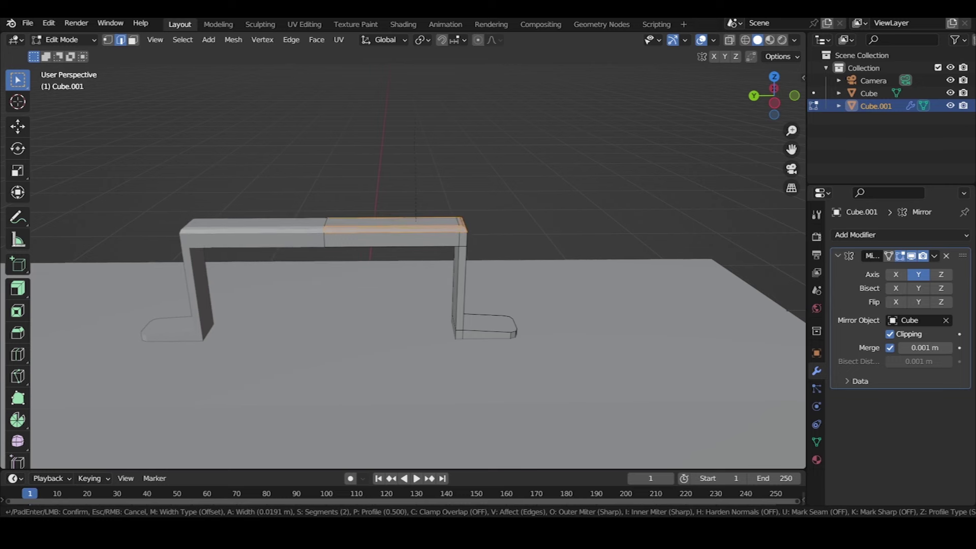
pyautogui.press('Escape')
pyautogui.hotkey('ctrl', 'b')
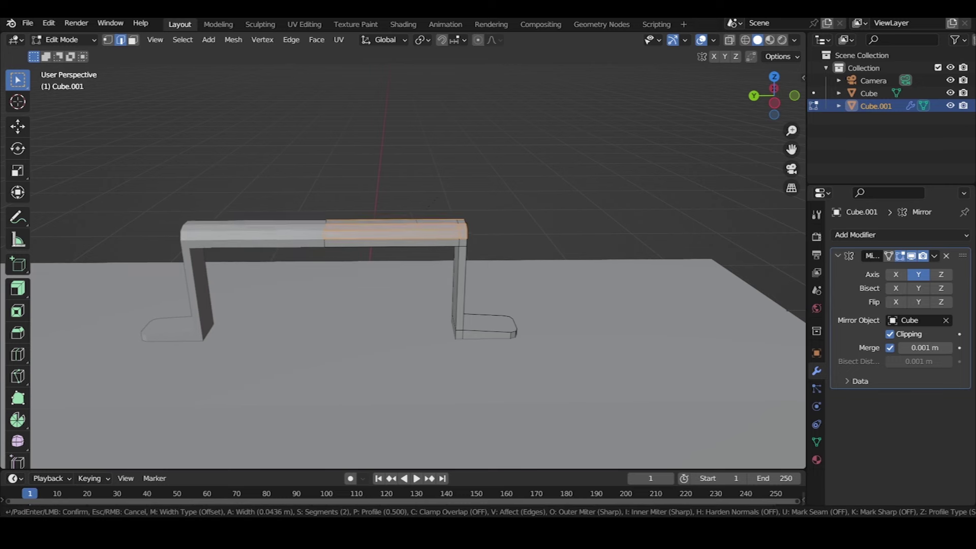
pyautogui.press('Return')
pyautogui.moveTo(407, 305)
pyautogui.mouseDown(button='middle')
pyautogui.moveTo(407, 285)
pyautogui.moveTo(407, 305)
pyautogui.mouseUp(button='middle')
pyautogui.press('Tab')
pyautogui.scroll(3, 403, 270)
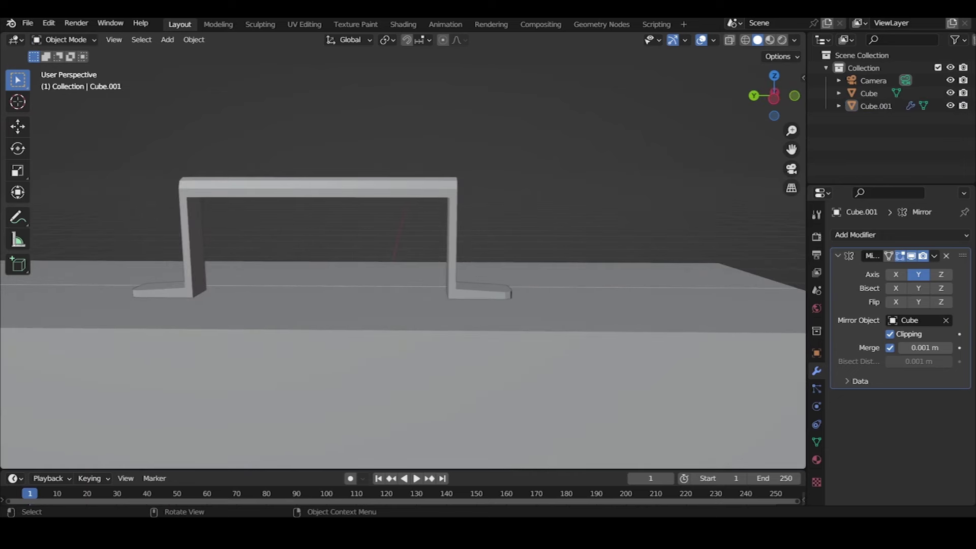
# In X-ray, box-select the whole top bar and lower it toward the lid
pyautogui.press('Tab')
pyautogui.hotkey('alt', 'z')
pyautogui.moveTo(283, 148); pyautogui.dragTo(459, 219)
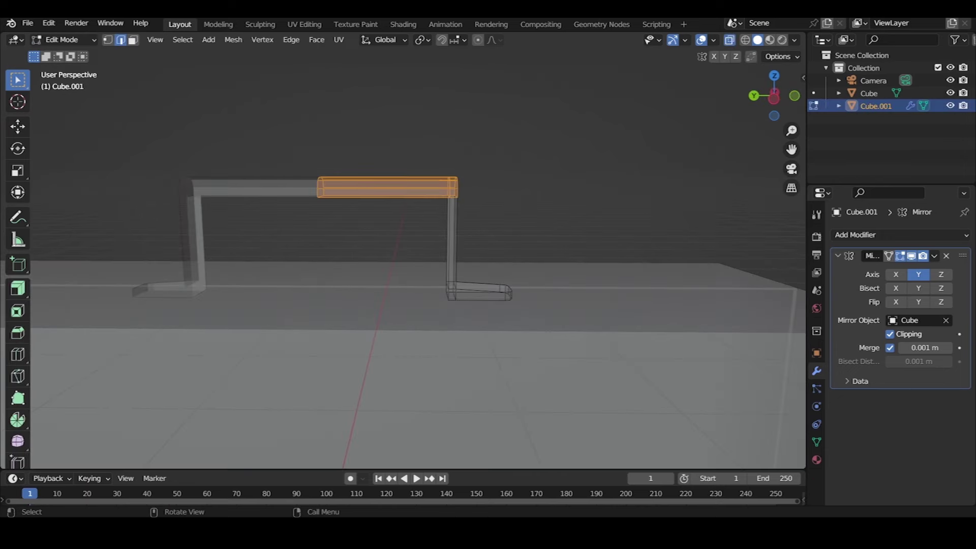
pyautogui.press('g')
pyautogui.press('z')
pyautogui.press('Return')
pyautogui.press('Tab')
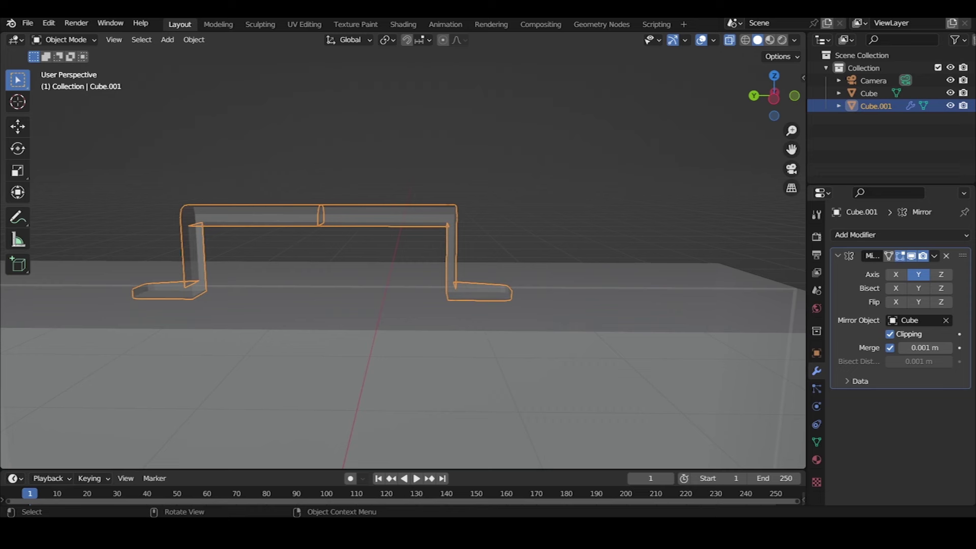
pyautogui.press('Tab')
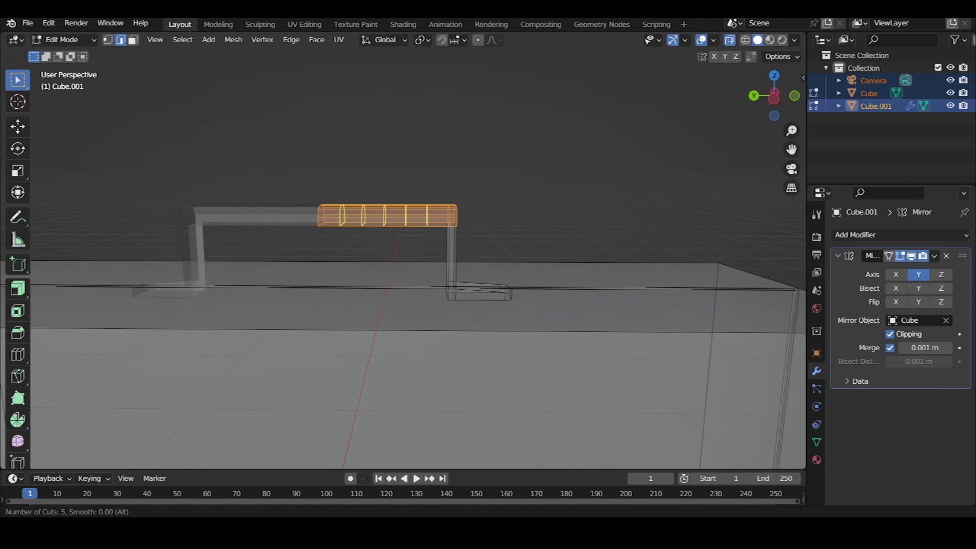
# Add loop cuts across the top bar and bend it into an arch with proportional editing
pyautogui.press('Return')
pyautogui.press('Escape')
pyautogui.press('1')
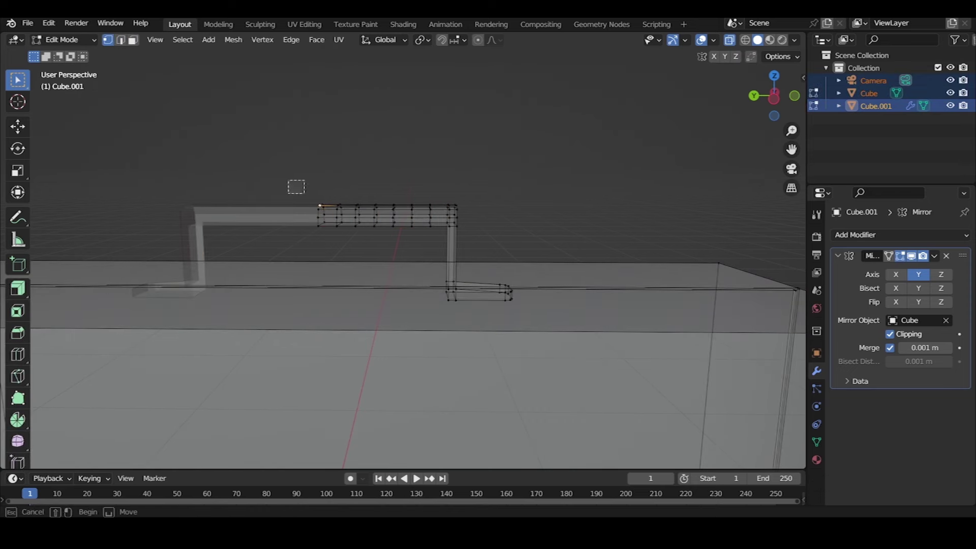
pyautogui.press('g')
pyautogui.scroll(3, 331, 213)
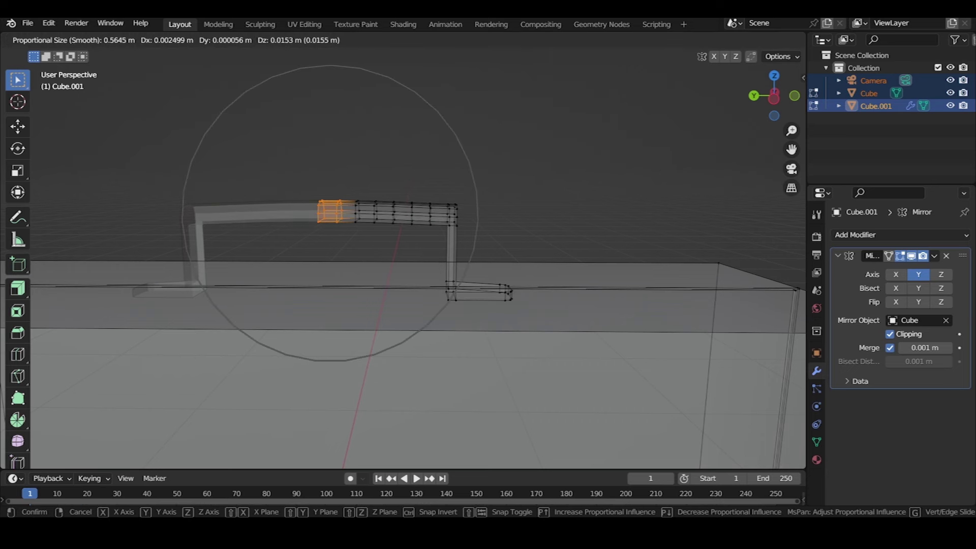
pyautogui.scroll(2, 331, 213)
pyautogui.scroll(-3, 331, 214)
pyautogui.press('z')
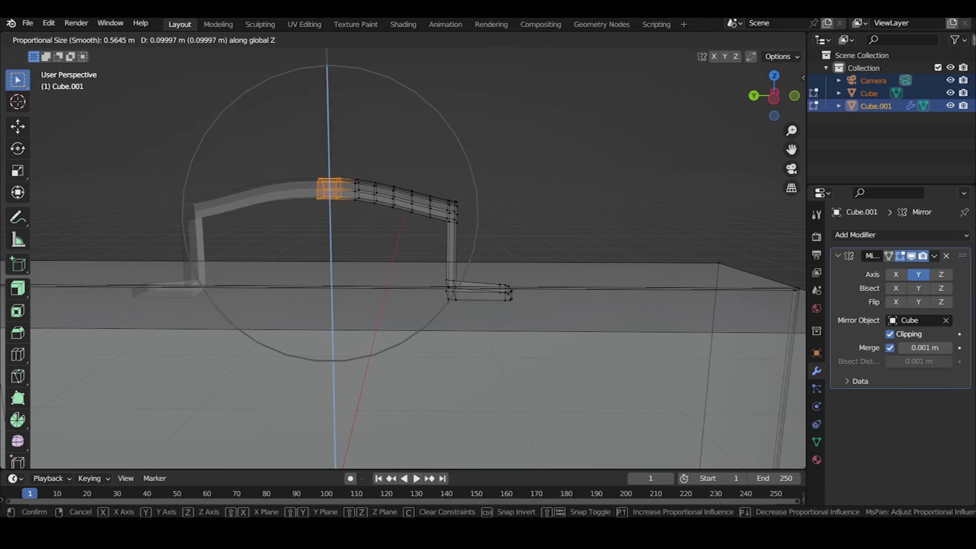
pyautogui.press('Return')
pyautogui.click(456, 204)
# Lower the arch end by -0.0408 m in Z with proportional size 0.386
pyautogui.press('g')
pyautogui.press('y')
pyautogui.press('z')
pyautogui.scroll(-2, 456, 211)
pyautogui.press('Return')
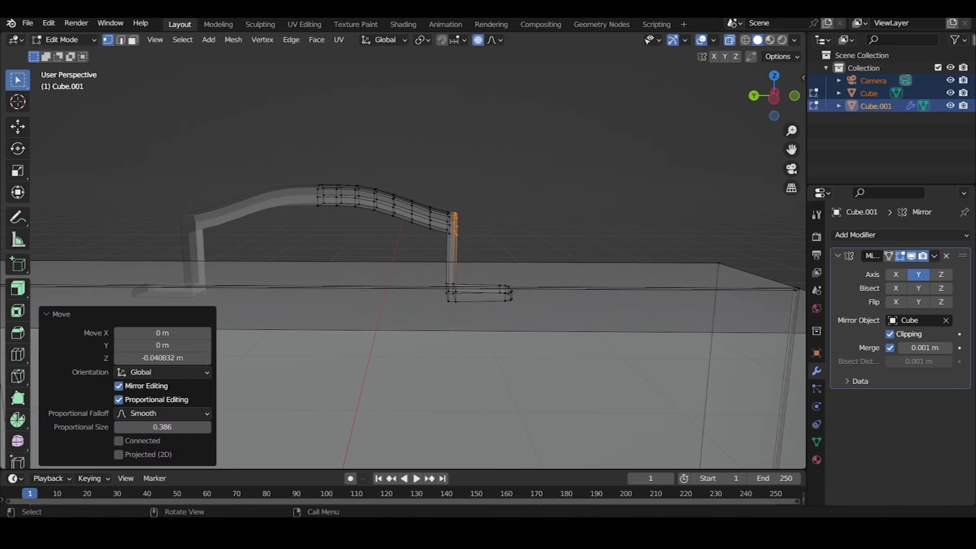
# Turn off X-ray and orbit to inspect the arched handle, then re-enter Edit Mode
pyautogui.hotkey('alt', 'z')
pyautogui.moveTo(456, 211); pyautogui.dragTo(488, 193, button='middle')
pyautogui.press('Tab')
pyautogui.moveTo(402, 254)
pyautogui.mouseDown(button='middle')
pyautogui.moveTo(356, 245)
pyautogui.moveTo(387, 254)
pyautogui.moveTo(443, 247)
pyautogui.mouseUp(button='middle')
pyautogui.press('Tab')
pyautogui.scroll(4, 402, 254)
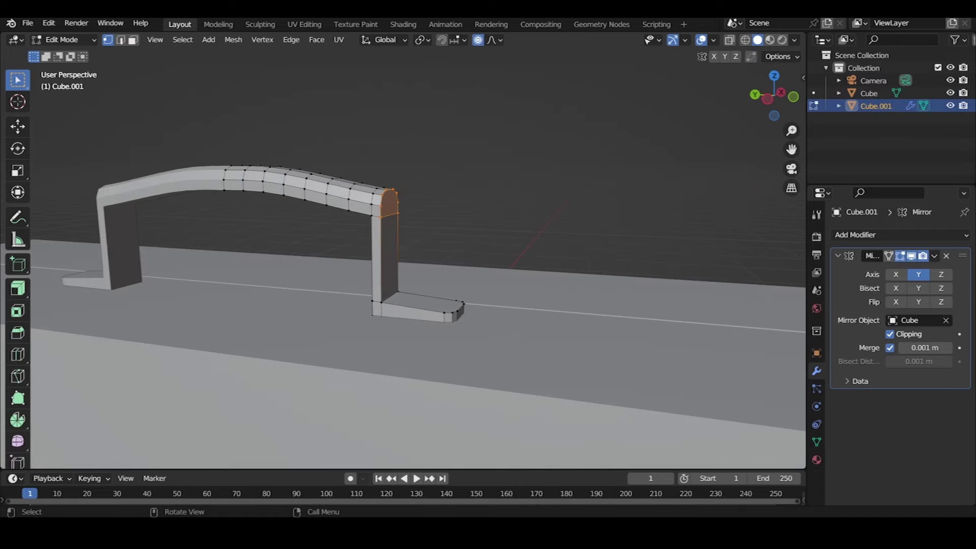
# Add an edge loop across the handle leg and select the vertices around its middle
pyautogui.hotkey('ctrl', 'r')
pyautogui.click(380, 269)
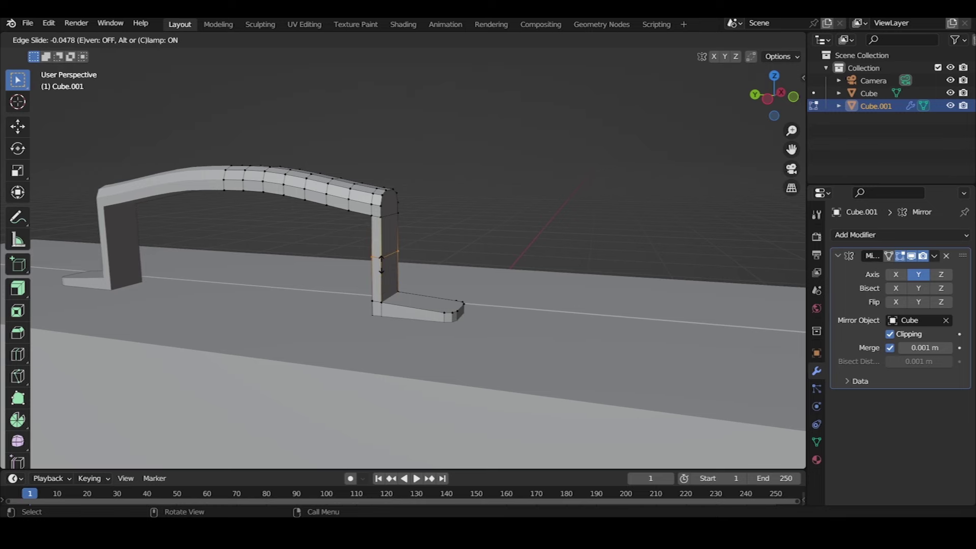
pyautogui.click(381, 261)
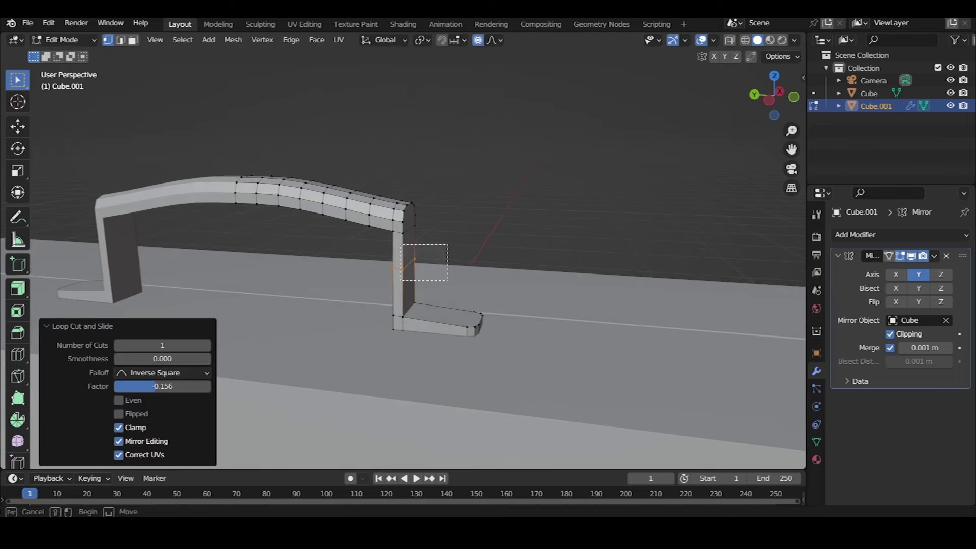
pyautogui.moveTo(400, 244); pyautogui.dragTo(449, 280)
pyautogui.moveTo(448, 280); pyautogui.dragTo(437, 249, button='middle')
# Try moving the mid-leg vertices along X and Y, cancel, and turn off proportional editing
pyautogui.press('g')
pyautogui.press('x')
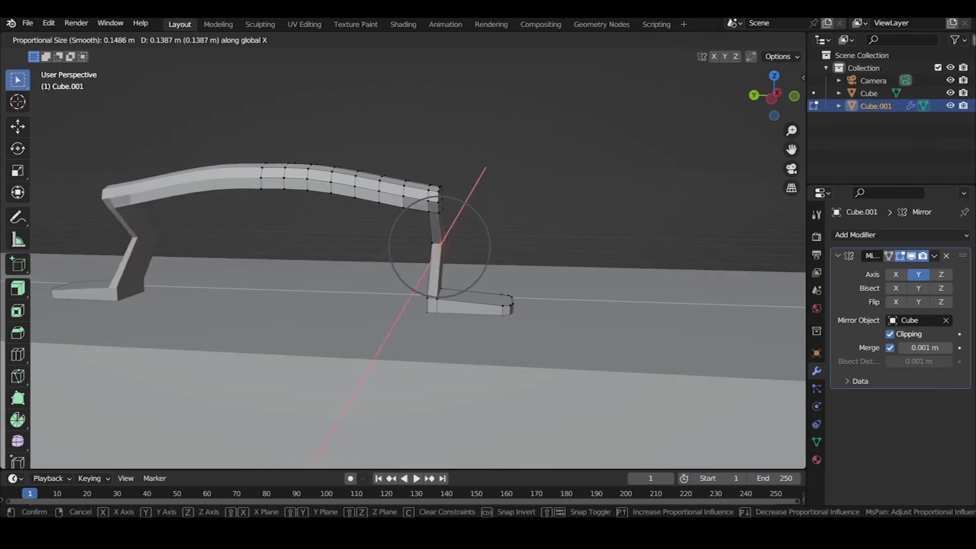
pyautogui.press('y')
pyautogui.press('Escape')
pyautogui.press('o')
pyautogui.press('g')
pyautogui.press('y')
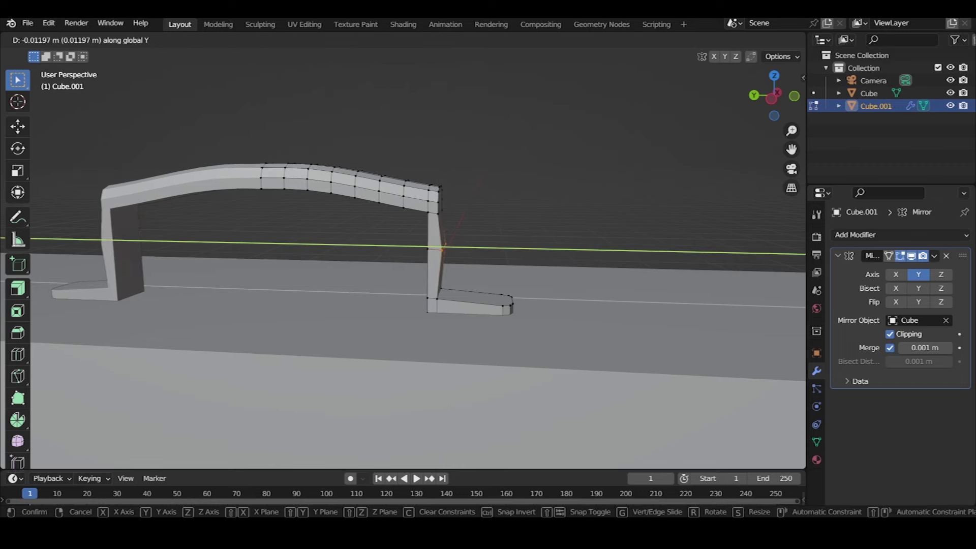
pyautogui.press('Escape')
# In side orthographic X-ray view, slide the leg's top vertices along Y
pyautogui.press('ctrl+KP_3')
pyautogui.moveTo(482, 117); pyautogui.dragTo(501, 159)
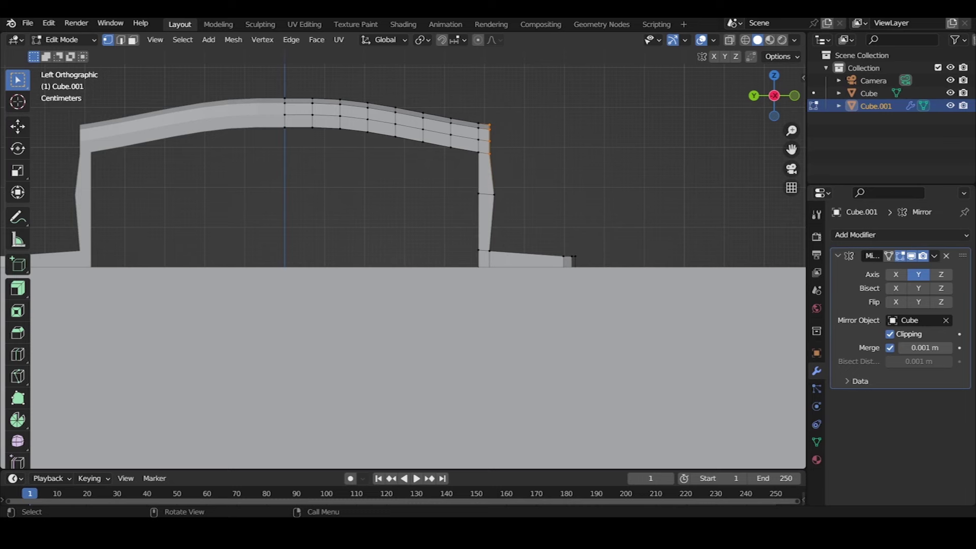
pyautogui.hotkey('alt', 'z')
pyautogui.press('g')
pyautogui.press('y')
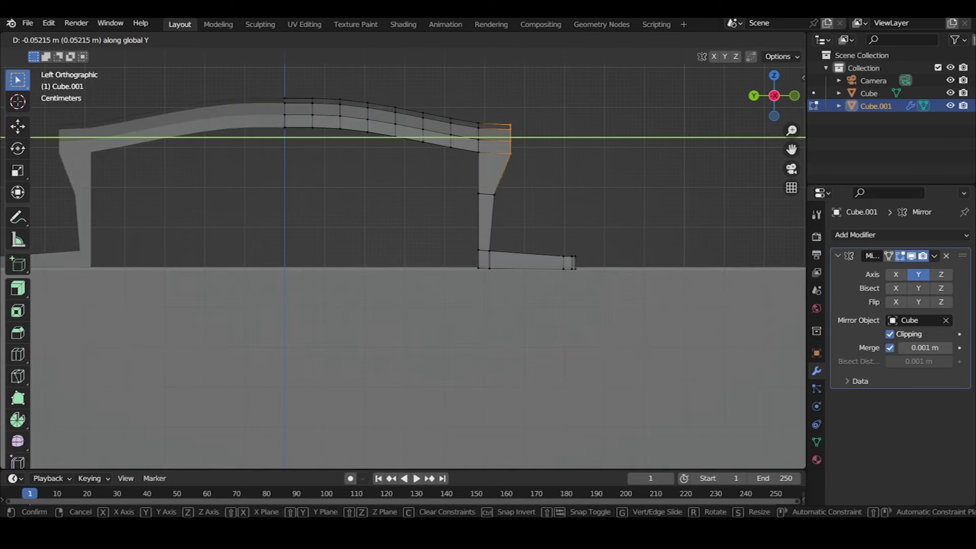
pyautogui.press('Return')
# Make small further Y adjustments to the leg's top selection
pyautogui.press('g')
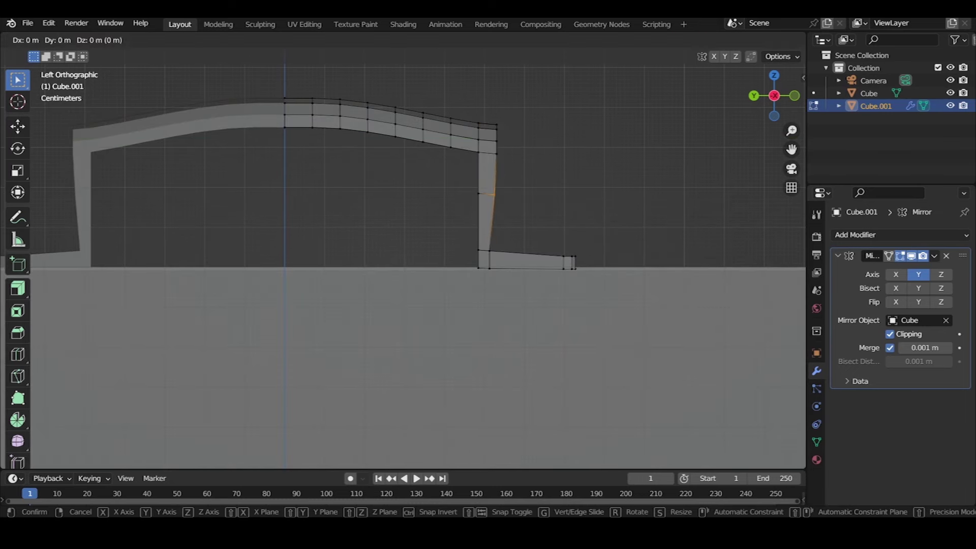
pyautogui.press('Return')
pyautogui.scroll(1, 342, 265)
pyautogui.press('g')
pyautogui.press('y')
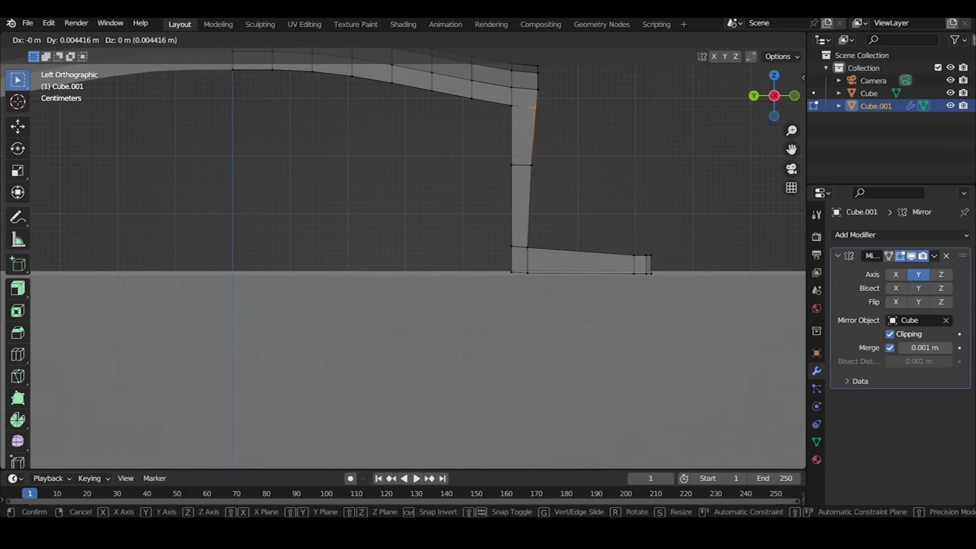
pyautogui.press('Return')
# Reposition the lower vertex of the leg
pyautogui.click(528, 248)
pyautogui.press('g')
pyautogui.press('Return')
pyautogui.press('g')
pyautogui.press('Return')
# Nudge the vertex near the leg's top into its refined position
pyautogui.click(532, 164)
pyautogui.press('g')
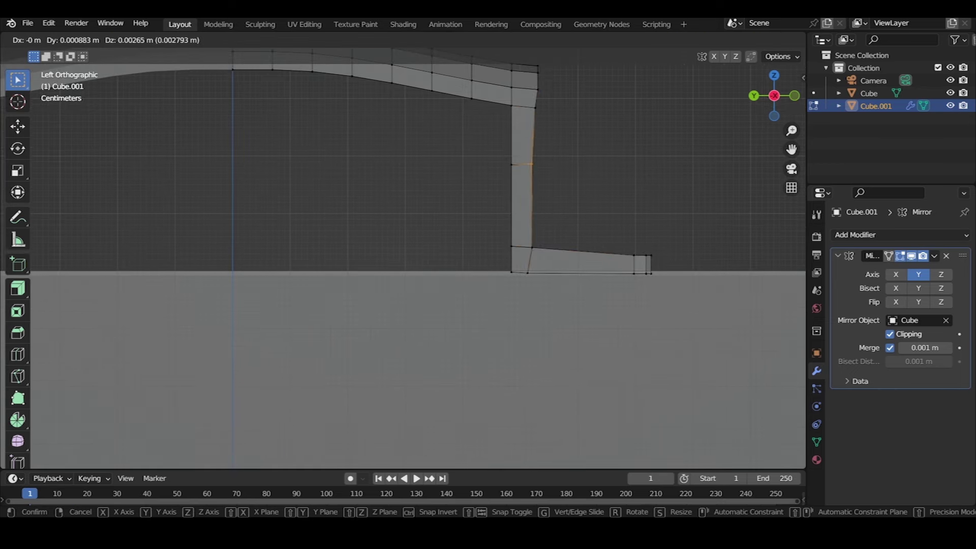
pyautogui.press('Return')
pyautogui.press('g')
pyautogui.press('Return')
pyautogui.press('g')
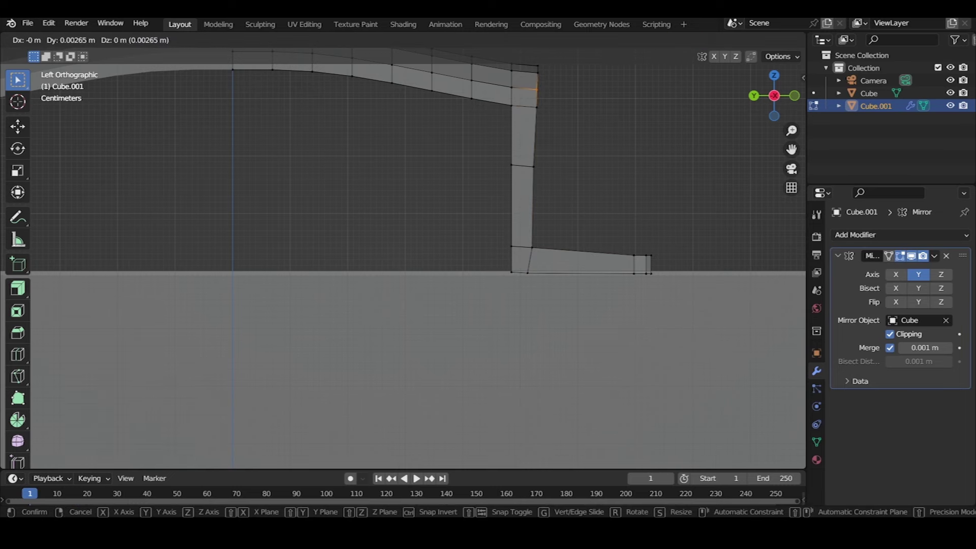
pyautogui.press('Return')
# Move the leg's bottom vertex to taper the profile
pyautogui.scroll(2, 399, 260)
pyautogui.scroll(-2, 531, 271)
pyautogui.scroll(2, 531, 271)
pyautogui.click(531, 271)
pyautogui.press('g')
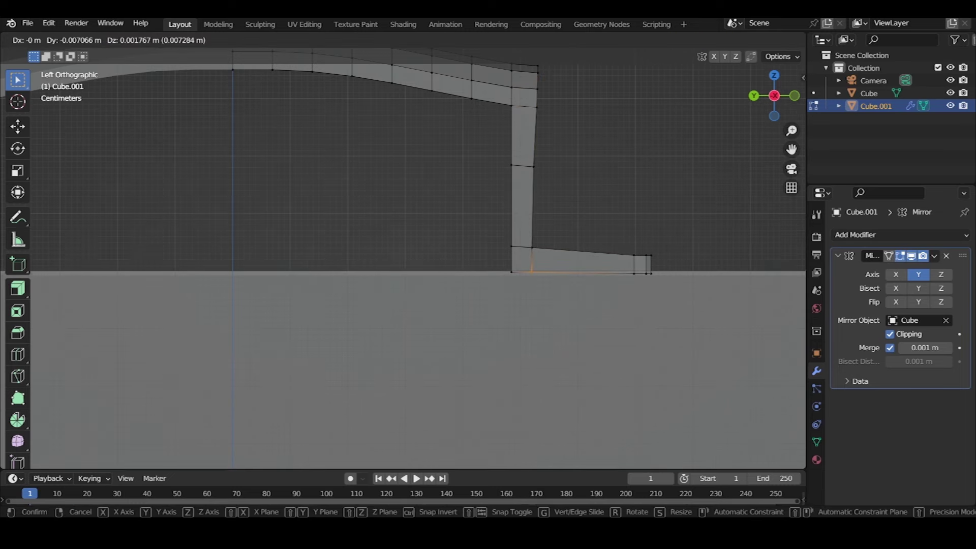
pyautogui.press('Return')
# Review the whole suitcase, clear the selection, and switch to face select mode
pyautogui.moveTo(407, 254)
pyautogui.mouseDown(button='middle')
pyautogui.moveTo(458, 244)
pyautogui.moveTo(437, 254)
pyautogui.mouseUp(button='middle')
pyautogui.scroll(-3, 407, 254)
pyautogui.scroll(-3, 325, 405)
pyautogui.moveTo(325, 405); pyautogui.dragTo(346, 410, button='middle')
pyautogui.scroll(3, 346, 409)
pyautogui.scroll(2, 346, 410)
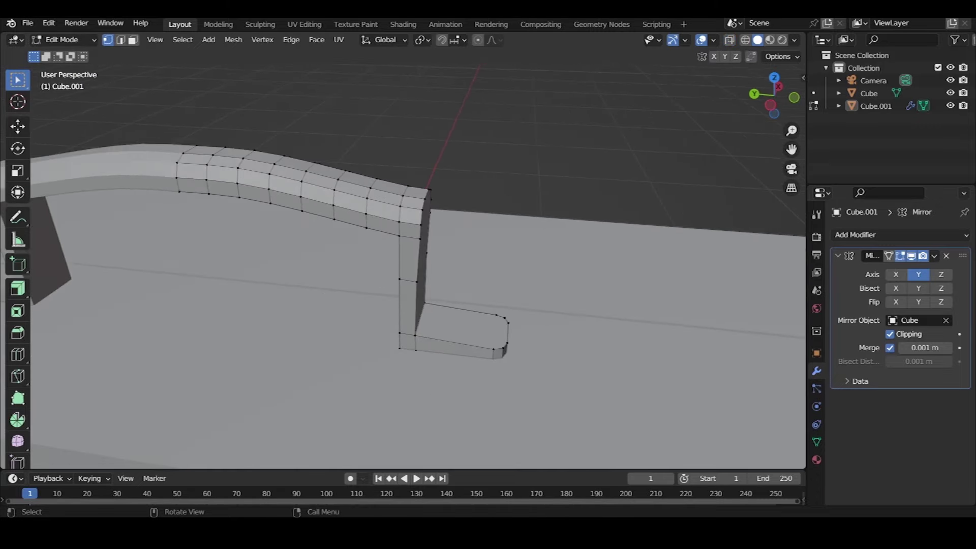
pyautogui.scroll(2, 407, 254)
pyautogui.press('a')
pyautogui.hotkey('alt', 'a')
pyautogui.scroll(-2, 407, 254)
pyautogui.press('3')
# Loop-cut the right leg and, in wireframe, select the faces along the arch top
pyautogui.moveTo(407, 254)
pyautogui.mouseDown(button='middle')
pyautogui.moveTo(356, 244)
pyautogui.moveTo(386, 264)
pyautogui.moveTo(457, 244)
pyautogui.moveTo(569, 168)
pyautogui.mouseUp(button='middle')
pyautogui.scroll(-3, 407, 254)
pyautogui.hotkey('ctrl', 'r')
pyautogui.click(569, 167)
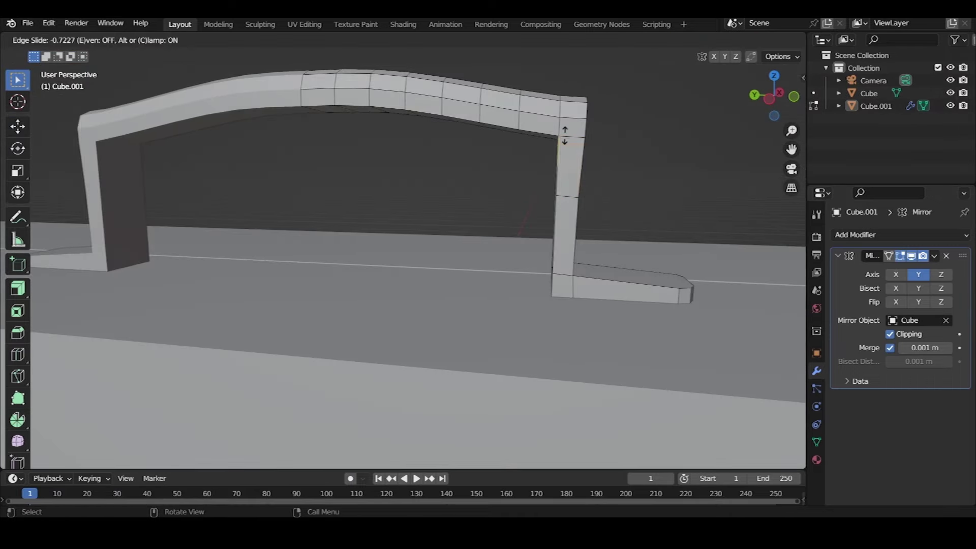
pyautogui.moveTo(407, 254)
pyautogui.mouseDown(button='middle')
pyautogui.moveTo(387, 224)
pyautogui.moveTo(417, 275)
pyautogui.mouseUp(button='middle')
pyautogui.hotkey('shift', 'z')
pyautogui.moveTo(296, 77); pyautogui.dragTo(474, 154)
pyautogui.moveTo(282, 69); pyautogui.dragTo(551, 209)
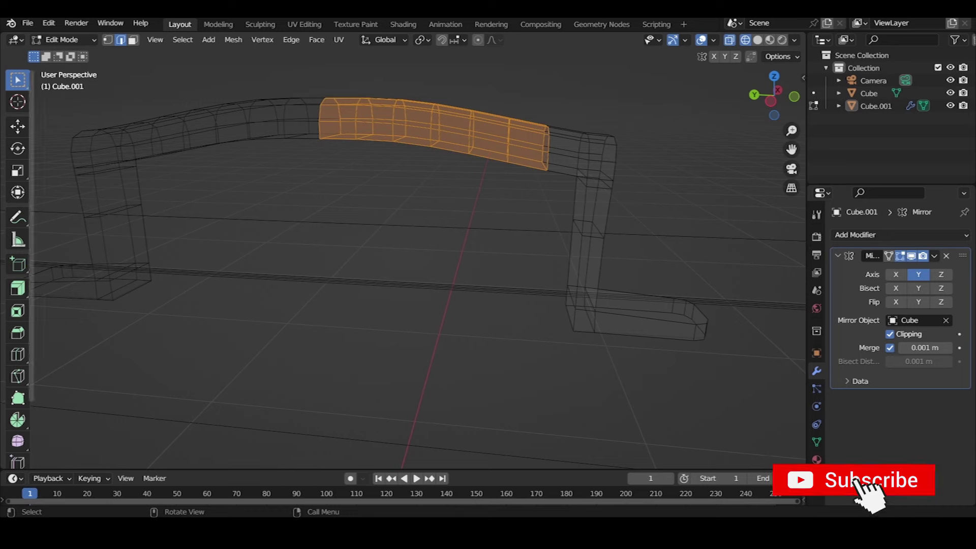
# Return the handle to Object Mode with solid shading
pyautogui.press('Tab')
pyautogui.hotkey('shift', 'z')
pyautogui.moveTo(407, 254)
pyautogui.mouseDown(button='middle')
pyautogui.moveTo(356, 305)
pyautogui.moveTo(325, 187)
pyautogui.mouseUp(button='middle')
pyautogui.hotkey('shift', 'a')
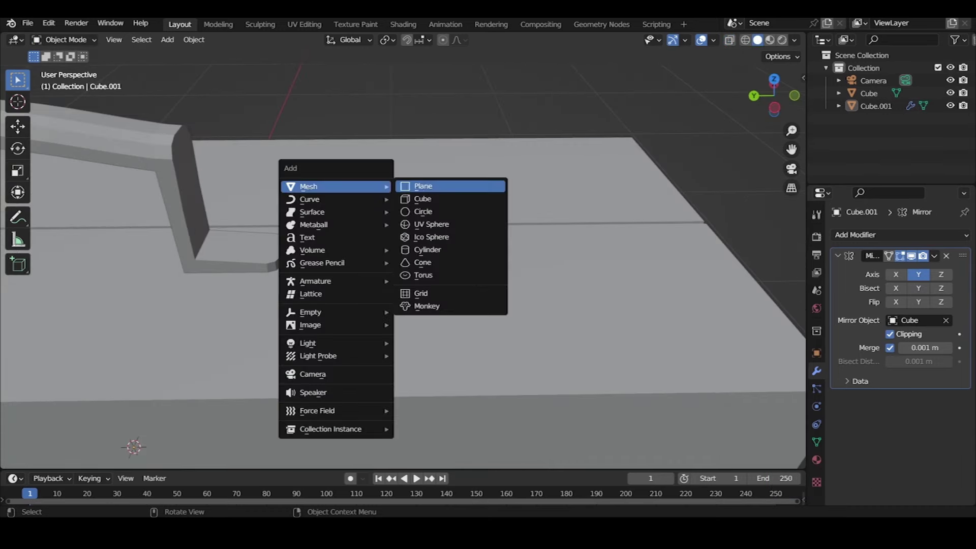
# Add a cylinder, shrink it, and raise it to the handle foot's height
pyautogui.click(427, 249)
pyautogui.scroll(-3, 356, 255)
pyautogui.press('s')
pyautogui.press('Return')
pyautogui.scroll(3, 356, 254)
pyautogui.press('g')
pyautogui.press('z')
pyautogui.press('Return')
# Slide the cylinder along Y onto the handle foot and shrink it to 0.366 scale
pyautogui.press('g')
pyautogui.press('y')
pyautogui.press('Return')
pyautogui.press('s')
pyautogui.press('Return')
# Nudge the cylinder slightly along X to centre it on the foot
pyautogui.scroll(3, 401, 265)
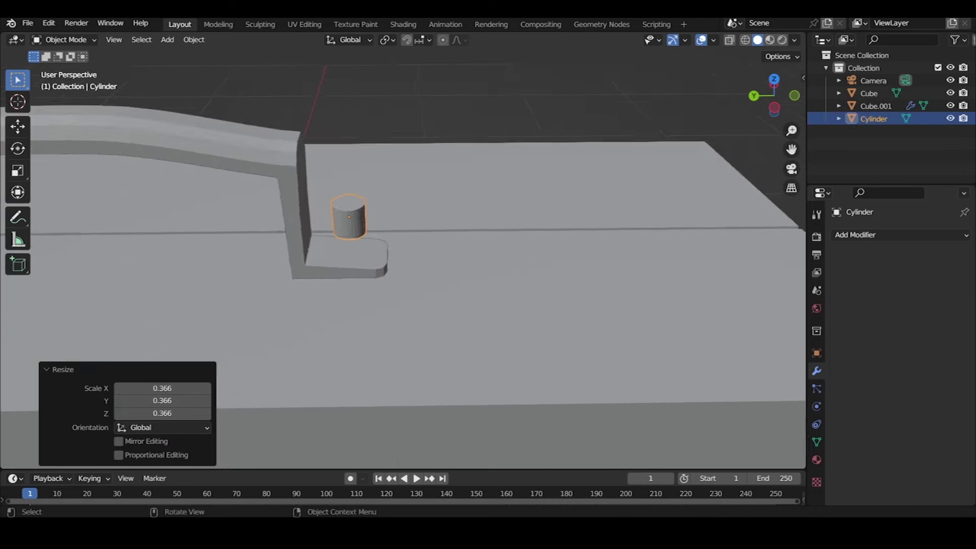
pyautogui.scroll(2, 402, 264)
pyautogui.press('g')
pyautogui.press('z')
pyautogui.press('Escape')
pyautogui.moveTo(432, 305); pyautogui.dragTo(483, 285, button='middle')
pyautogui.press('g')
pyautogui.press('x')
pyautogui.press('Return')
# Flatten the cylinder by scaling it along Z
pyautogui.press('s')
pyautogui.press('z')
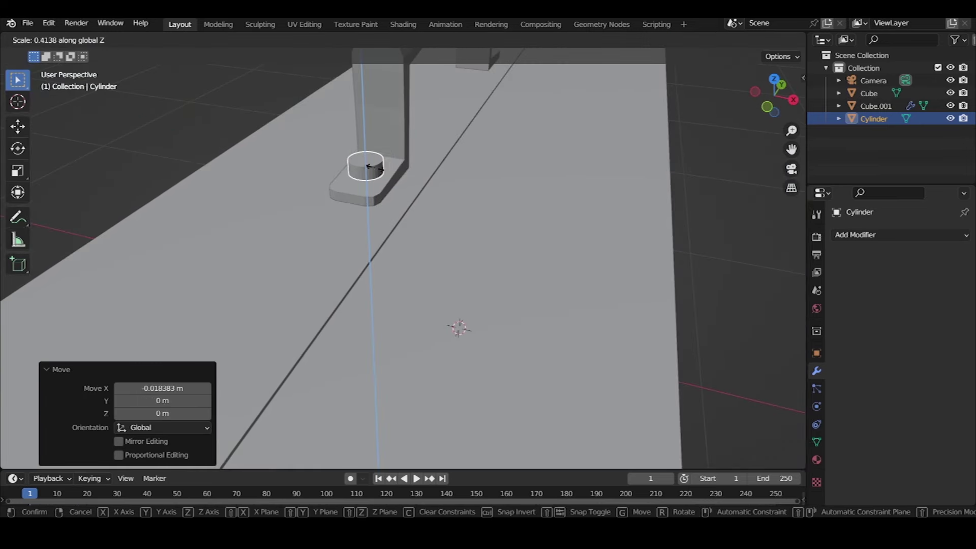
pyautogui.press('Return')
pyautogui.moveTo(458, 305); pyautogui.dragTo(508, 274, button='middle')
pyautogui.press('g')
pyautogui.press('z')
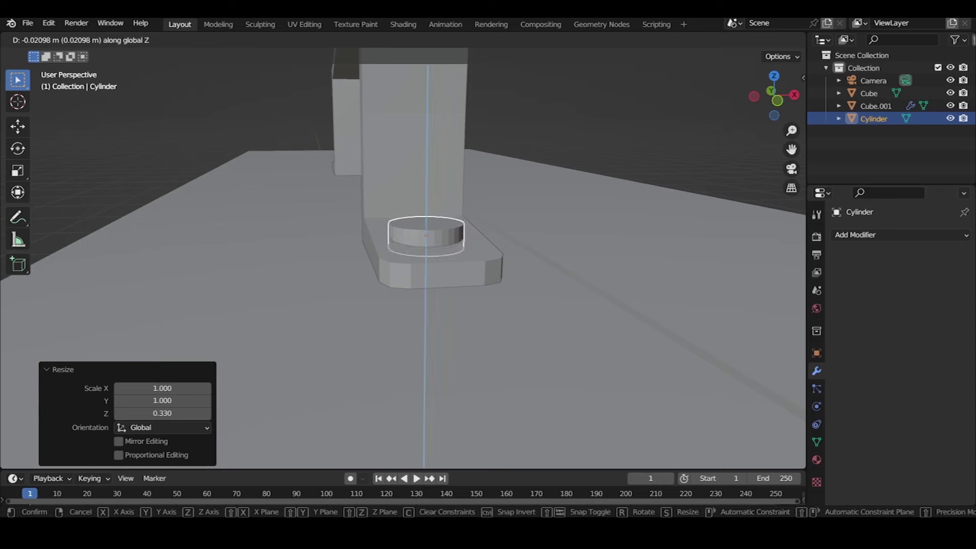
pyautogui.press('Escape')
# Bevel the cylinder's top rim with 3 segments and return to Object Mode
pyautogui.press('Tab')
pyautogui.moveTo(427, 305)
pyautogui.mouseDown(button='middle')
pyautogui.moveTo(399, 375)
pyautogui.moveTo(142, 397)
pyautogui.moveTo(206, 197)
pyautogui.mouseUp(button='middle')
pyautogui.press('b')
pyautogui.hotkey('ctrl', 'b')
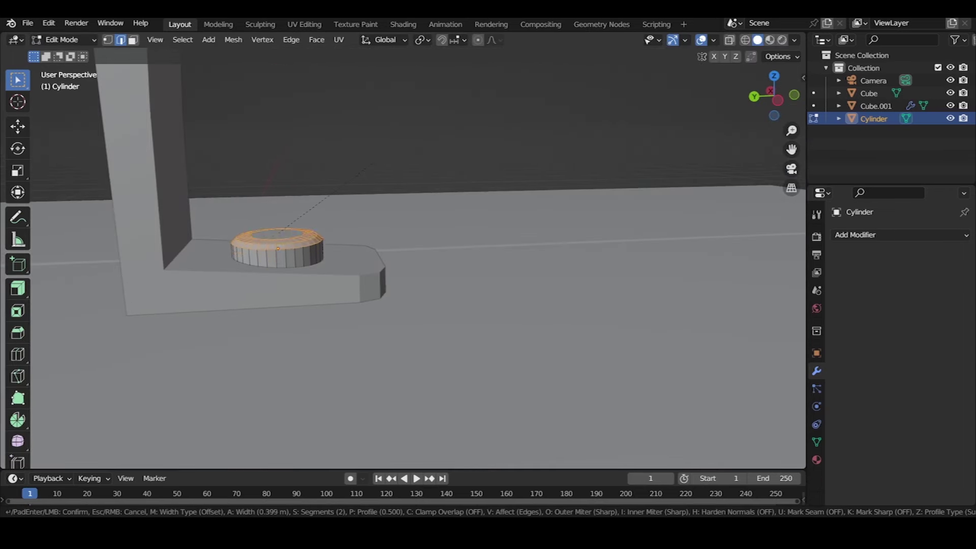
pyautogui.press('Return')
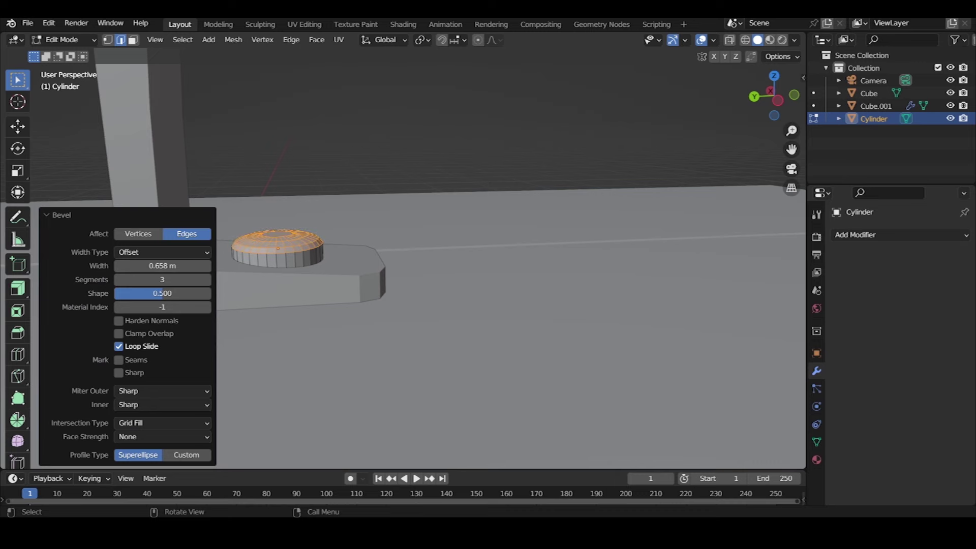
pyautogui.press('Tab')
pyautogui.moveTo(407, 305); pyautogui.dragTo(407, 228, button='middle')
pyautogui.scroll(2, 407, 255)
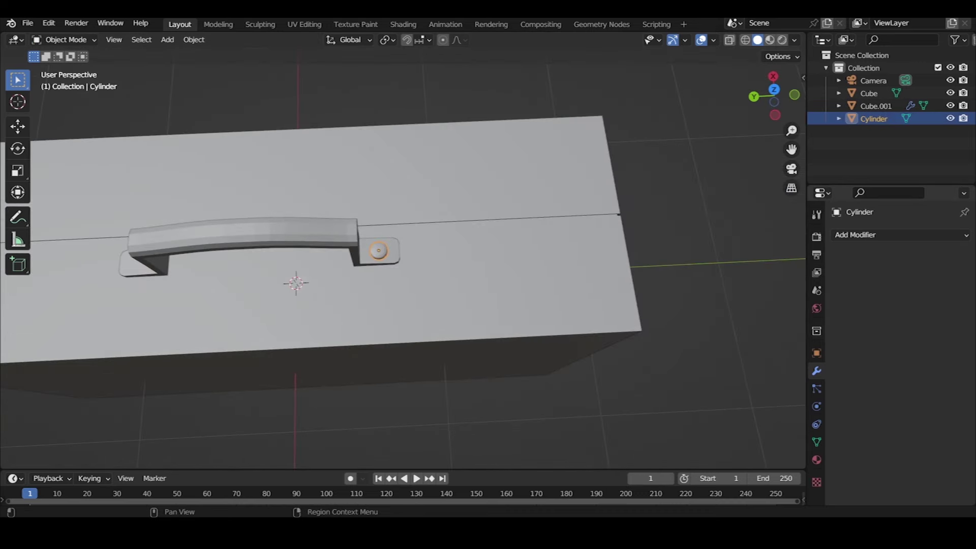
# Give the rivet cylinder a Mirror modifier on Y around Cube.001, then deselect it
pyautogui.click(855, 235)
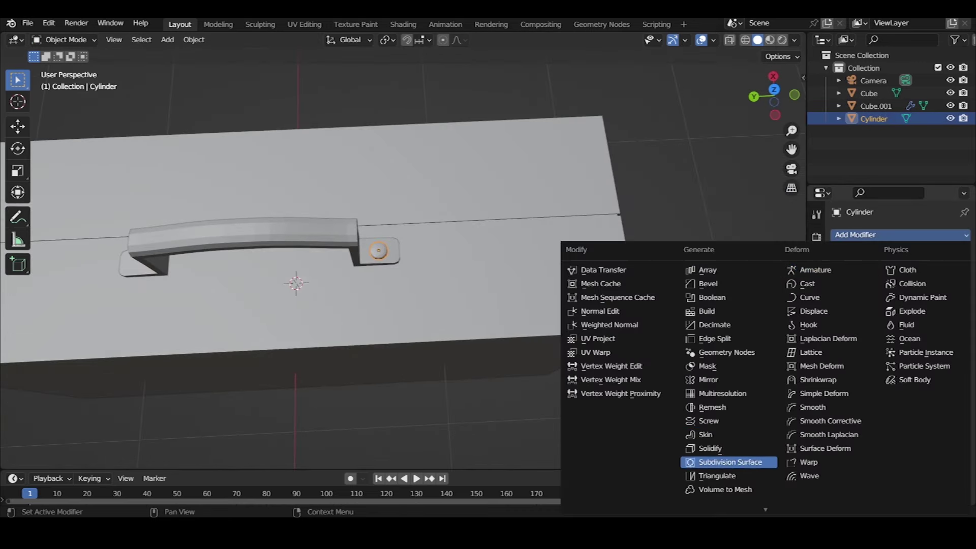
pyautogui.click(709, 379)
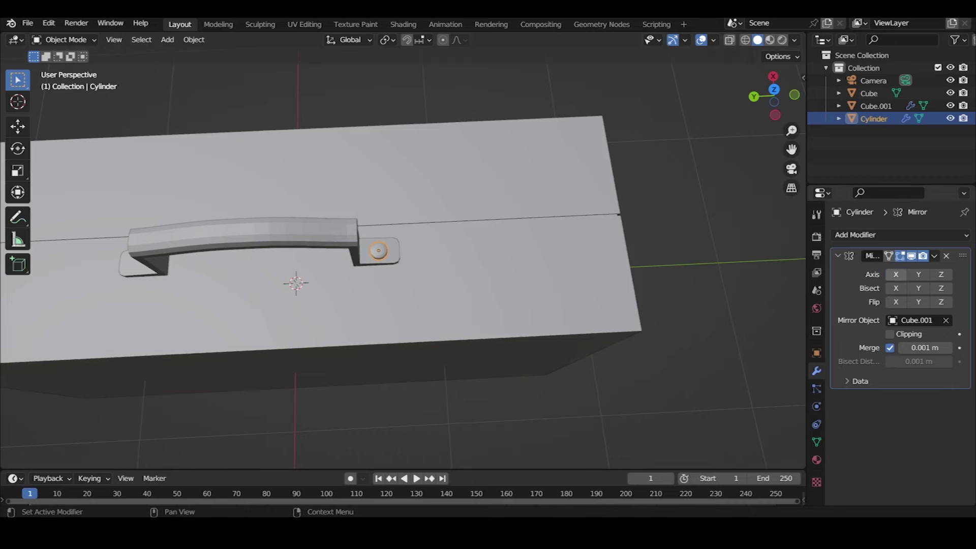
pyautogui.hotkey('alt', 'a')
pyautogui.scroll(-3, 402, 264)
pyautogui.moveTo(356, 254)
pyautogui.mouseDown(button='middle')
pyautogui.moveTo(458, 244)
pyautogui.moveTo(356, 229)
pyautogui.moveTo(458, 229)
pyautogui.moveTo(534, 193)
pyautogui.moveTo(407, 223)
pyautogui.moveTo(351, 211)
pyautogui.moveTo(376, 224)
pyautogui.mouseUp(button='middle')
pyautogui.hotkey('shift', 'a')
# Add a new cube, shrink it, and move it beside the suitcase
pyautogui.click(501, 225)
pyautogui.press('s')
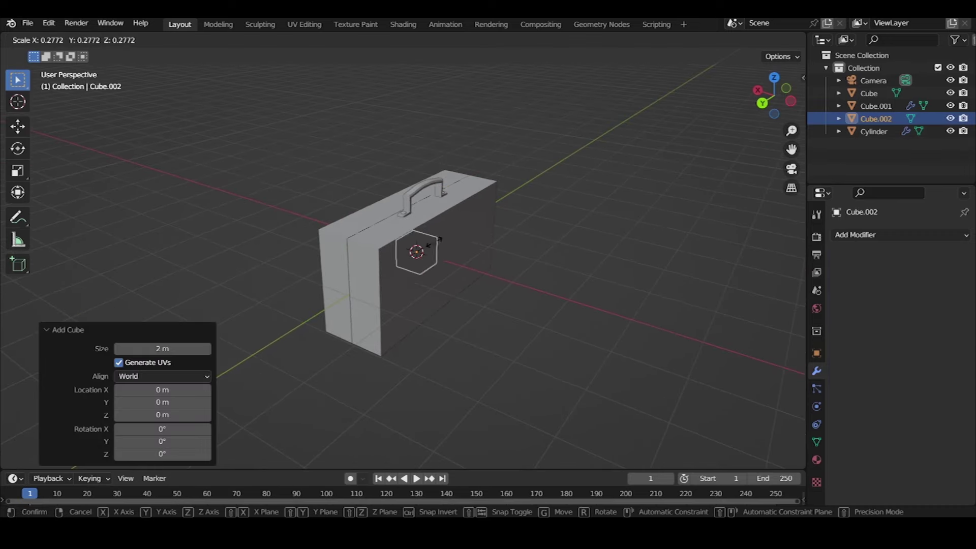
pyautogui.click(437, 239)
pyautogui.moveTo(436, 239); pyautogui.dragTo(386, 213, button='middle')
pyautogui.press('g')
pyautogui.click(356, 219)
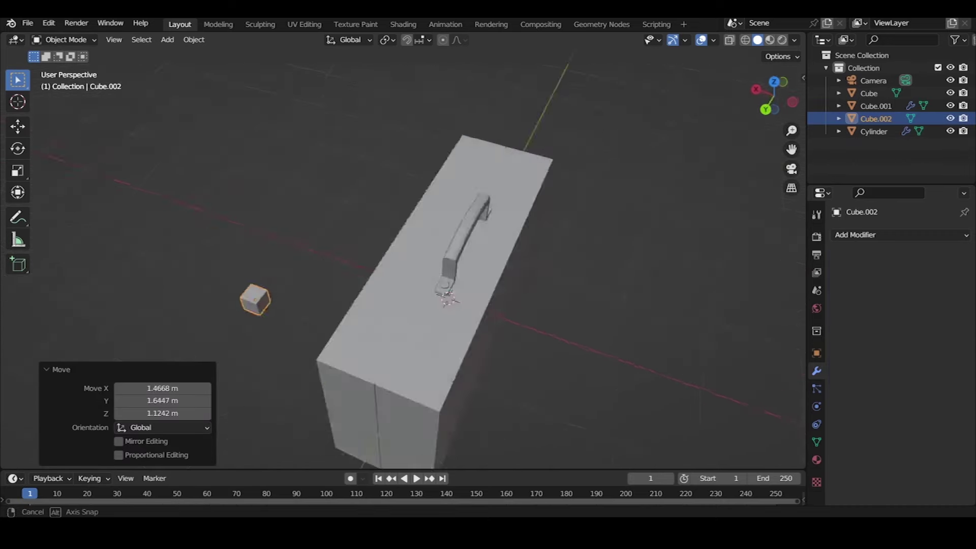
# From the top view, slide the small cube along Y toward the case
pyautogui.press('`')
pyautogui.click(365, 126)
pyautogui.moveTo(364, 127); pyautogui.dragTo(337, 162, button='middle')
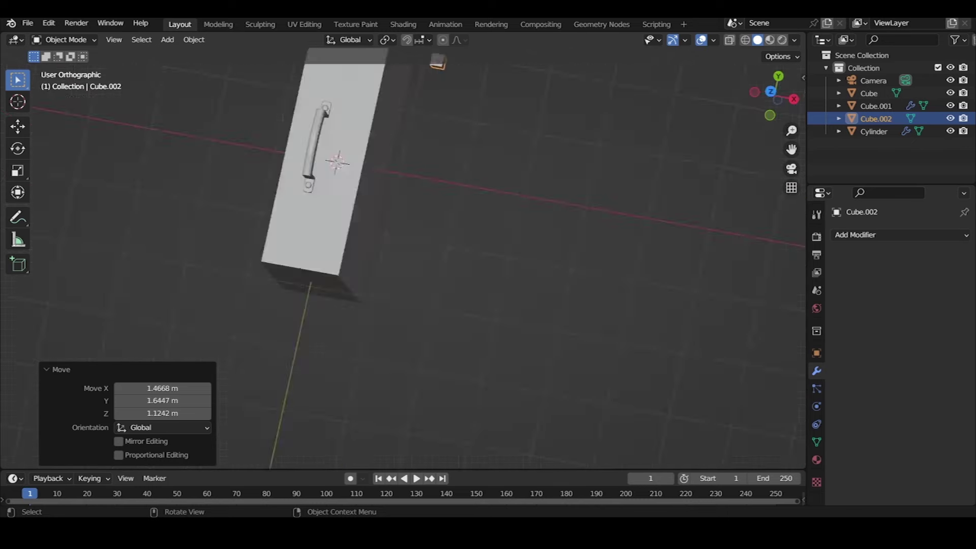
pyautogui.press('KP_7')
pyautogui.scroll(2, 403, 254)
pyautogui.press('g')
pyautogui.press('z')
pyautogui.press('y')
pyautogui.press('Return')
# Scale the small cube by 1.15
pyautogui.scroll(-1, 380, 169)
pyautogui.scroll(3, 380, 169)
pyautogui.write('s1.15')
pyautogui.press('Return')
# Move the small cube along Z to the suitcase corner's height
pyautogui.moveTo(381, 169); pyautogui.dragTo(356, 153, button='middle')
pyautogui.press('g')
pyautogui.press('z')
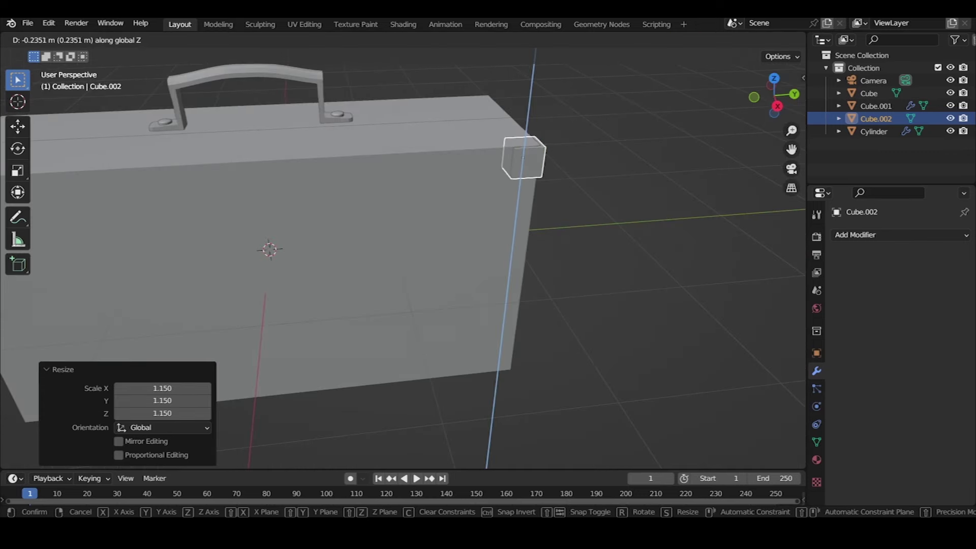
pyautogui.press('Return')
pyautogui.moveTo(403, 254); pyautogui.dragTo(315, 234, button='middle')
pyautogui.press('g')
pyautogui.press('z')
pyautogui.press('Return')
# Nudge the small cube along Y so it tucks against the case corner
pyautogui.moveTo(558, 223)
pyautogui.mouseDown(button='middle')
pyautogui.moveTo(407, 244)
pyautogui.moveTo(367, 194)
pyautogui.mouseUp(button='middle')
pyautogui.press('g')
pyautogui.press('y')
pyautogui.press('Return')
pyautogui.press('g')
pyautogui.press('y')
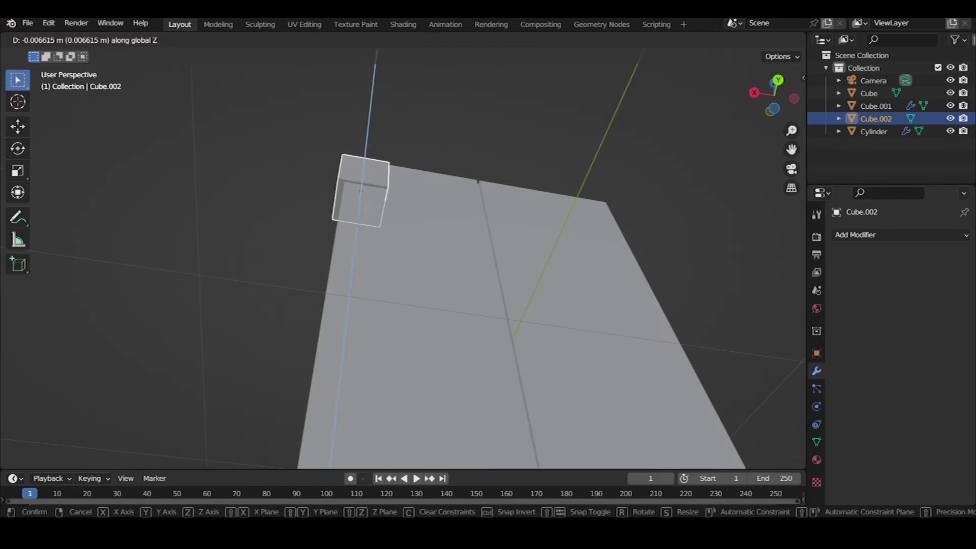
pyautogui.press('Return')
pyautogui.moveTo(366, 193)
pyautogui.mouseDown(button='middle')
pyautogui.moveTo(280, 183)
pyautogui.moveTo(217, 212)
pyautogui.moveTo(33, 164)
pyautogui.moveTo(213, 183)
pyautogui.mouseUp(button='middle')
pyautogui.click(869, 93)
# Hide the suitcase body and edit Cube.002's mesh, undoing a trial face deletion
pyautogui.press('h')
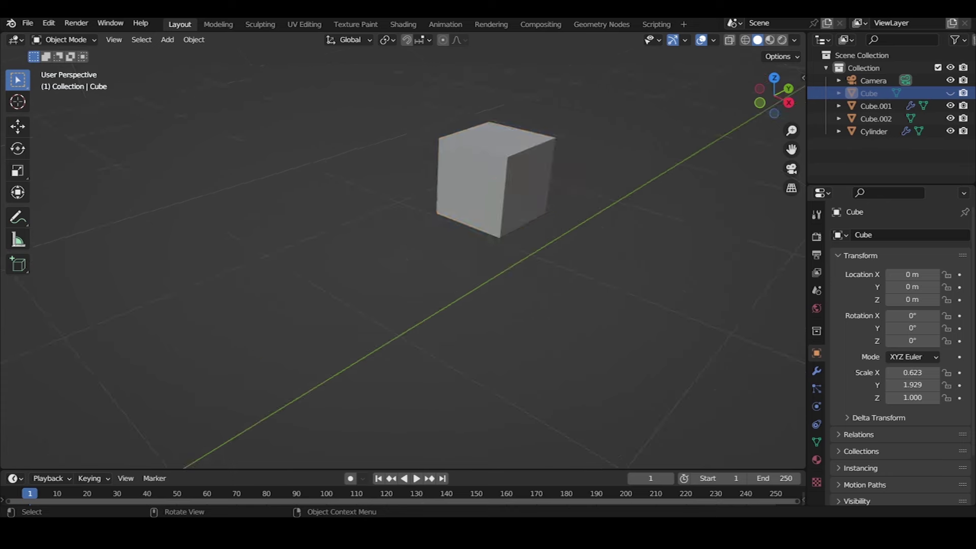
pyautogui.click(876, 119)
pyautogui.press('Tab')
pyautogui.moveTo(488, 274); pyautogui.dragTo(417, 284, button='middle')
pyautogui.press('Tab')
pyautogui.press('Tab')
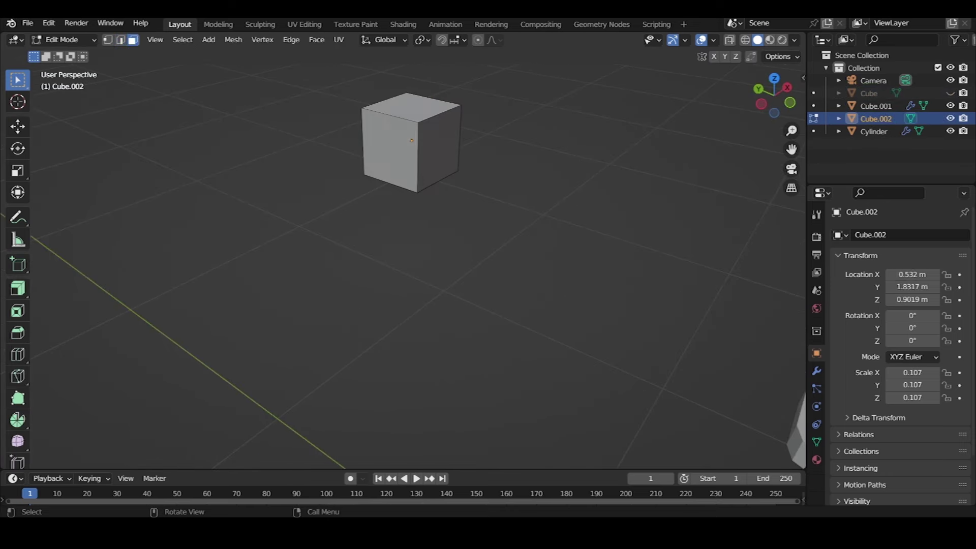
pyautogui.press('x')
pyautogui.click(386, 181)
pyautogui.moveTo(386, 181); pyautogui.dragTo(316, 199, button='middle')
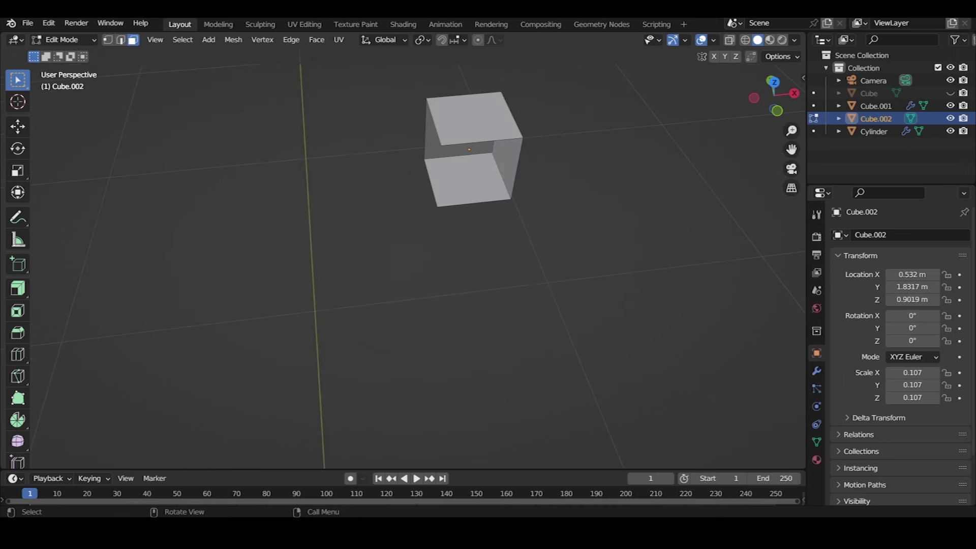
pyautogui.press('x')
pyautogui.press('Escape')
pyautogui.hotkey('ctrl', 'z')
# Delete faces to keep two side walls, then fill the bottom and top edges
pyautogui.press('x')
pyautogui.click(392, 220)
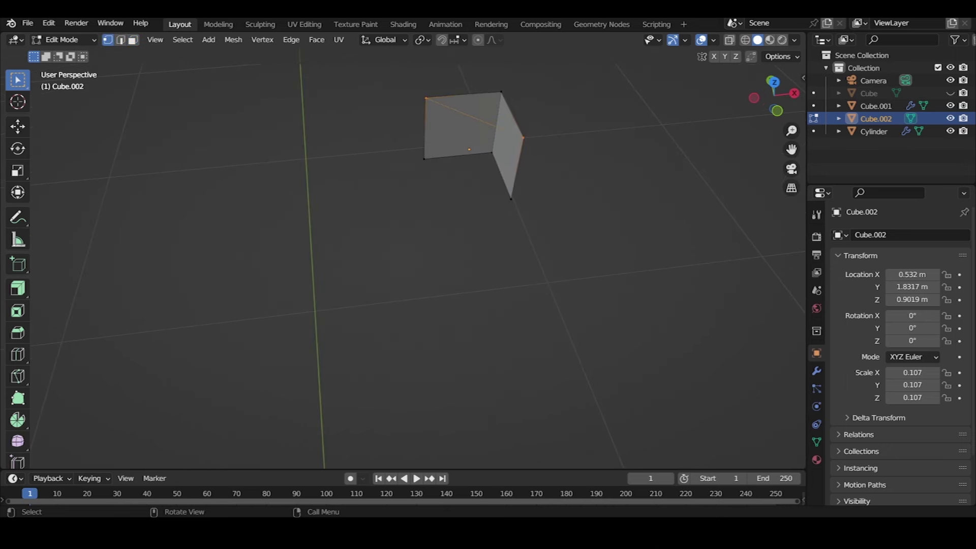
pyautogui.moveTo(398, 148); pyautogui.dragTo(530, 218)
pyautogui.press('f')
pyautogui.moveTo(395, 69); pyautogui.dragTo(546, 138)
pyautogui.press('f')
pyautogui.press('Tab')
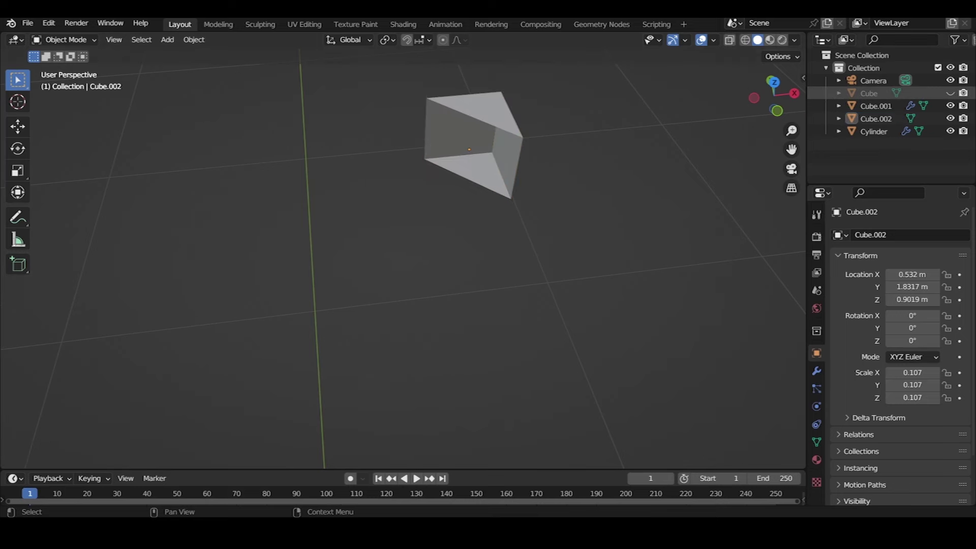
pyautogui.moveTo(468, 152)
pyautogui.mouseDown(button='middle')
pyautogui.moveTo(483, 159)
pyautogui.moveTo(432, 177)
pyautogui.mouseUp(button='middle')
# Give the wedge a Solidify modifier with 0.6 m thickness
pyautogui.click(817, 371)
pyautogui.click(900, 234)
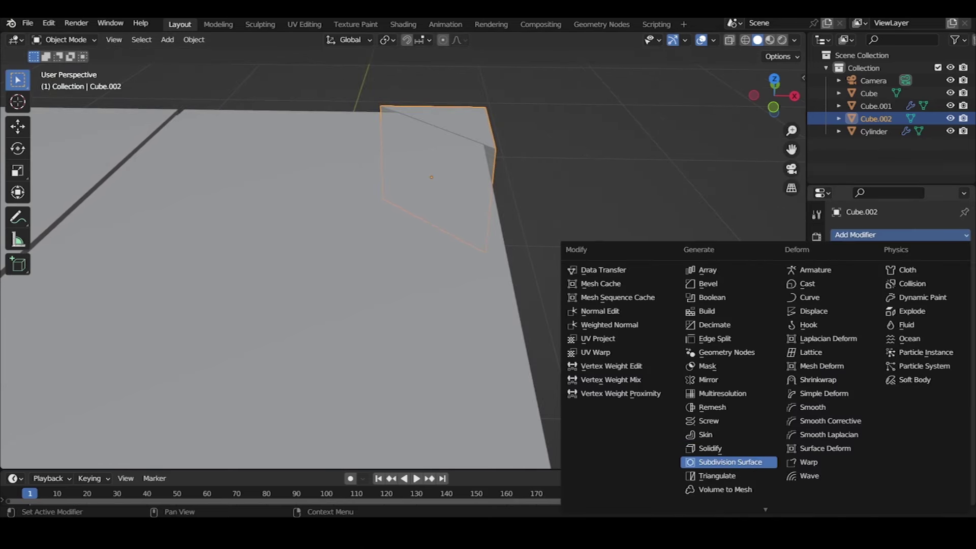
pyautogui.click(710, 448)
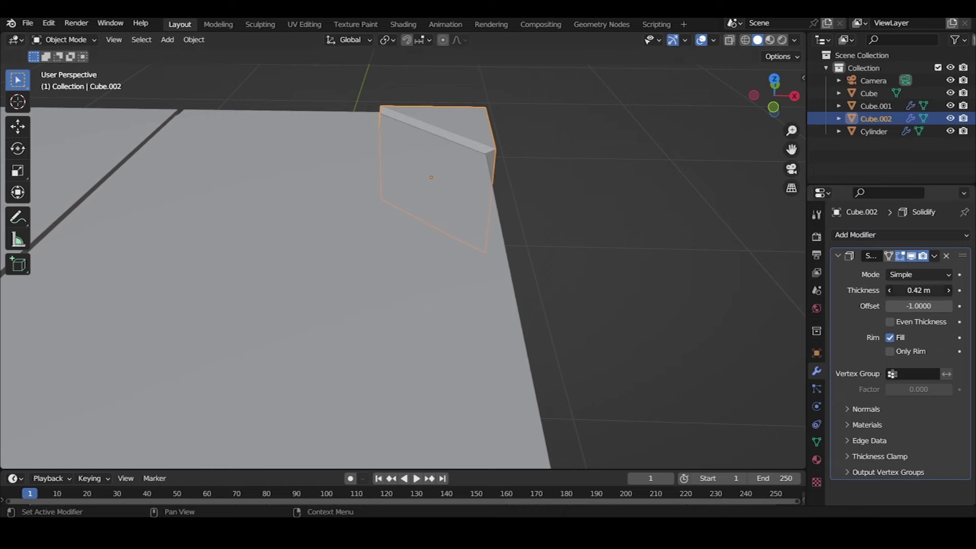
pyautogui.moveTo(432, 177)
pyautogui.mouseDown(button='middle')
pyautogui.moveTo(407, 193)
pyautogui.moveTo(431, 211)
pyautogui.moveTo(401, 224)
pyautogui.moveTo(411, 219)
pyautogui.mouseUp(button='middle')
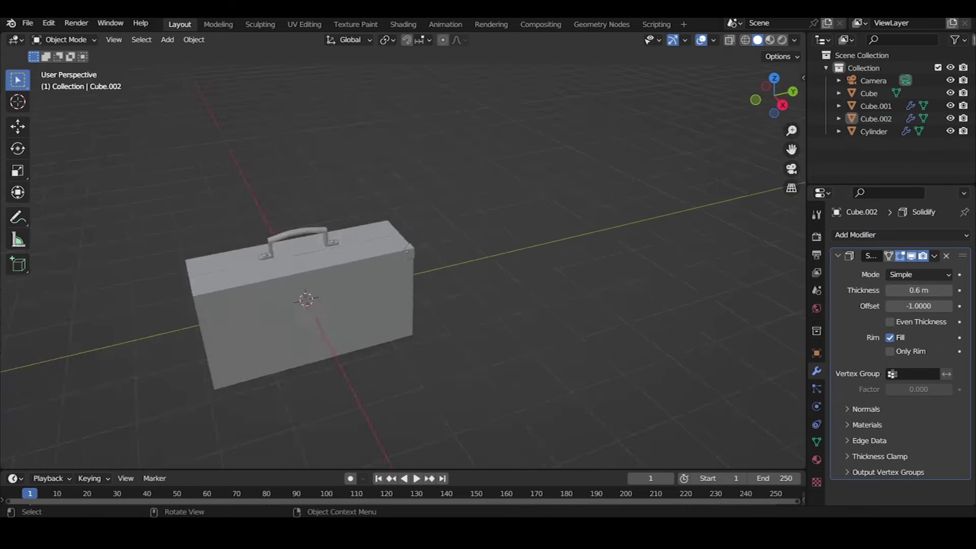
# Scale the wedge up over the corner, then hide the suitcase body and reselect the wedge
pyautogui.scroll(5, 423, 222)
pyautogui.press('s')
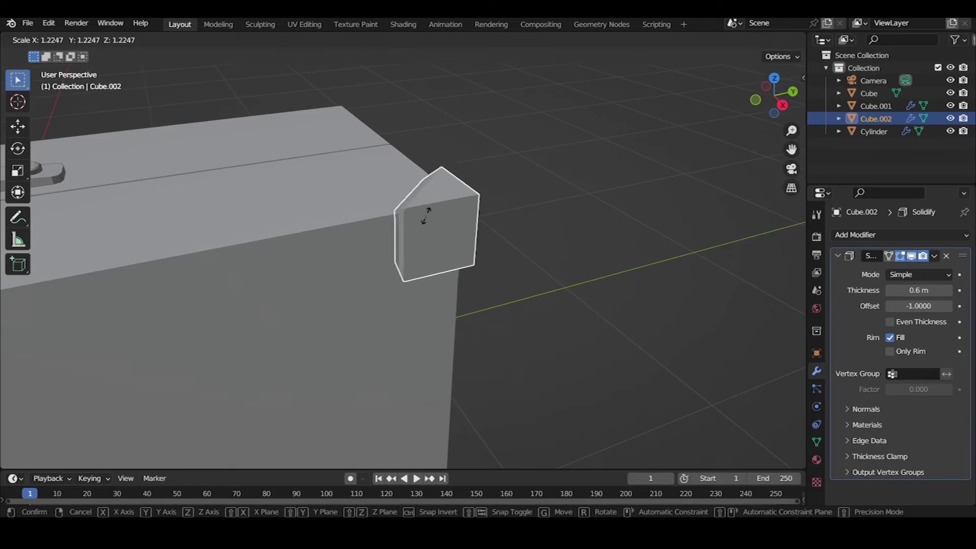
pyautogui.click(427, 215)
pyautogui.scroll(-5, 427, 214)
pyautogui.moveTo(427, 215)
pyautogui.mouseDown(button='middle')
pyautogui.moveTo(366, 229)
pyautogui.moveTo(407, 244)
pyautogui.moveTo(437, 214)
pyautogui.moveTo(437, 224)
pyautogui.mouseUp(button='middle')
pyautogui.scroll(2, 427, 325)
pyautogui.click(437, 218)
pyautogui.press('h')
pyautogui.click(421, 207)
# Delete the wedge's bottom-left vertex to flatten it into a triangular guard
pyautogui.press('Tab')
pyautogui.click(421, 284)
pyautogui.moveTo(421, 284); pyautogui.dragTo(407, 264, button='middle')
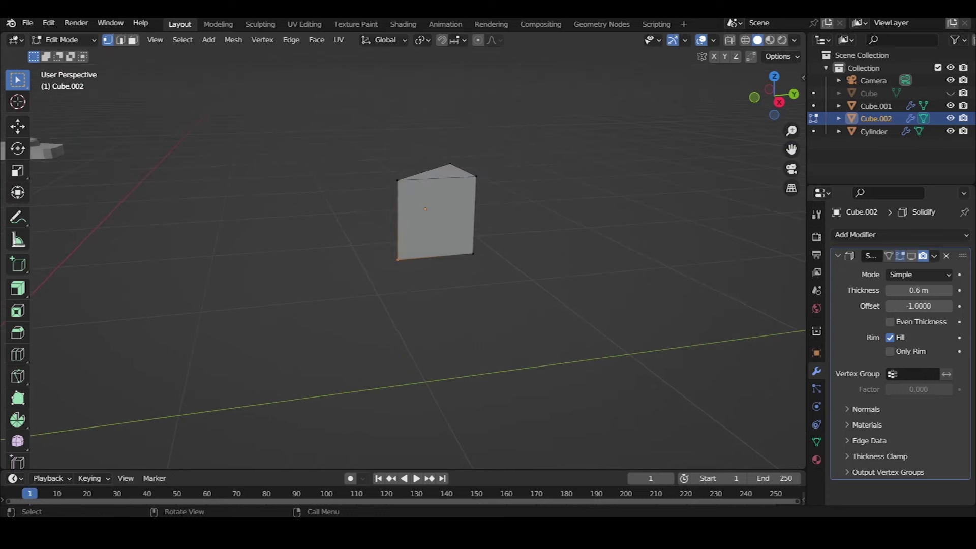
pyautogui.press('x')
pyautogui.click(349, 258)
pyautogui.moveTo(427, 214)
pyautogui.mouseDown(button='middle')
pyautogui.moveTo(468, 206)
pyautogui.moveTo(447, 162)
pyautogui.mouseUp(button='middle')
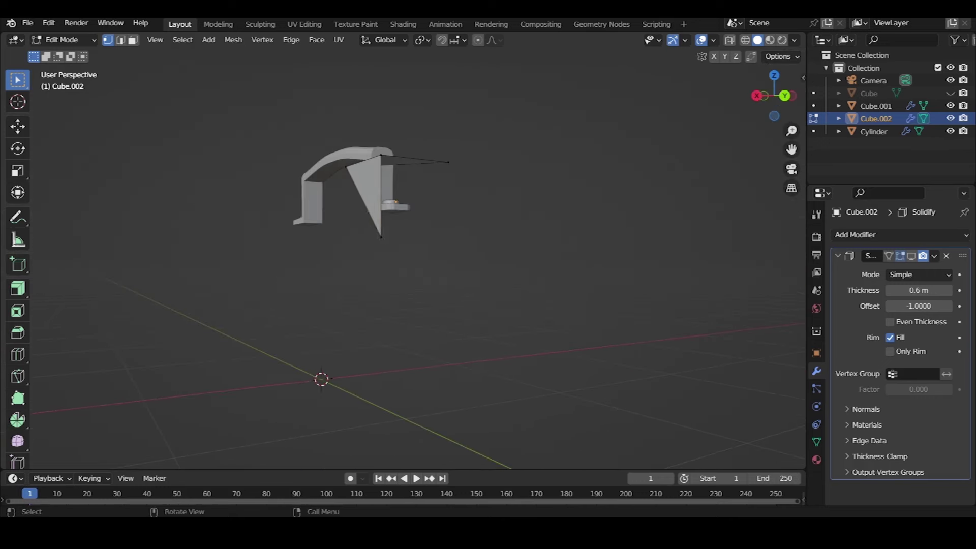
pyautogui.press('Tab')
# Unhide the suitcase body and recheck the guard's mesh against it
pyautogui.moveTo(457, 204)
pyautogui.mouseDown(button='middle')
pyautogui.moveTo(448, 194)
pyautogui.moveTo(438, 213)
pyautogui.moveTo(422, 193)
pyautogui.mouseUp(button='middle')
pyautogui.click(950, 93)
pyautogui.press('Tab')
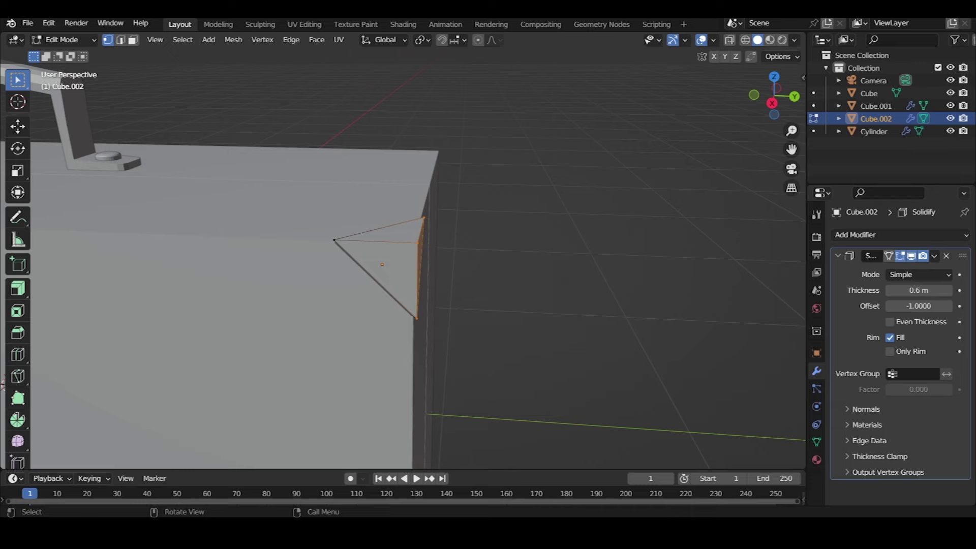
pyautogui.press('Tab')
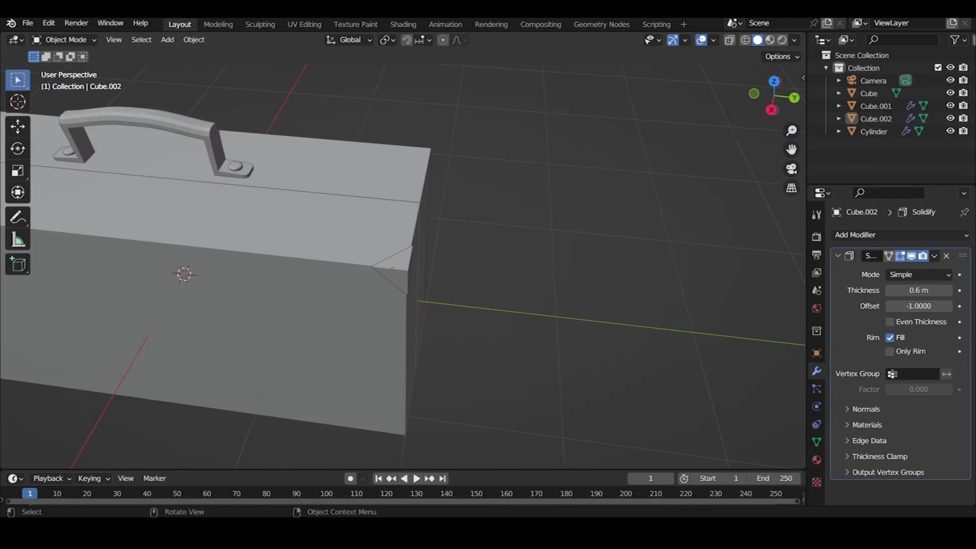
# Add a Mirror modifier to the corner piece Cube.002
pyautogui.moveTo(458, 305); pyautogui.dragTo(508, 315, button='middle')
pyautogui.click(376, 262)
pyautogui.moveTo(377, 262)
pyautogui.mouseDown(button='middle')
pyautogui.moveTo(402, 254)
pyautogui.moveTo(356, 229)
pyautogui.mouseUp(button='middle')
pyautogui.scroll(-8, 402, 254)
pyautogui.scroll(8, 386, 265)
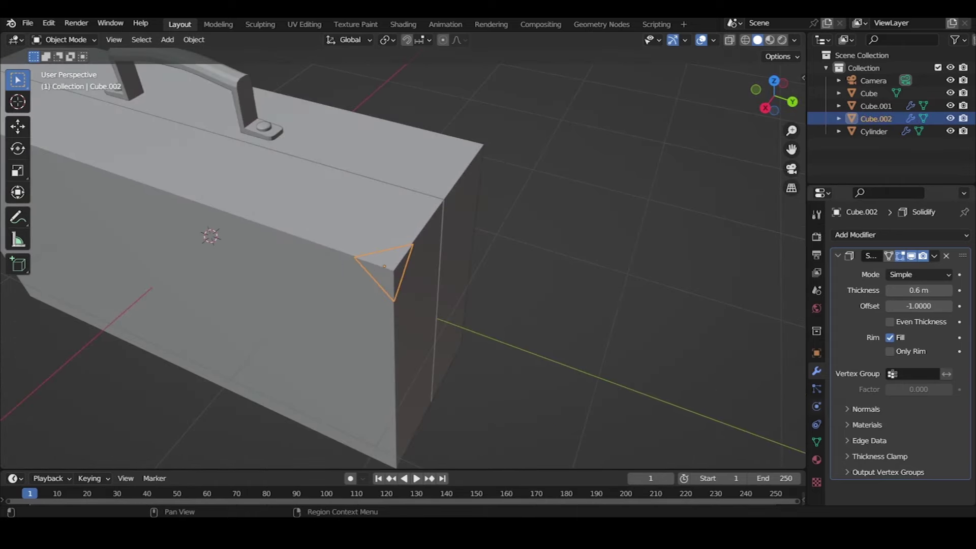
pyautogui.scroll(-5, 386, 264)
pyautogui.click(900, 235)
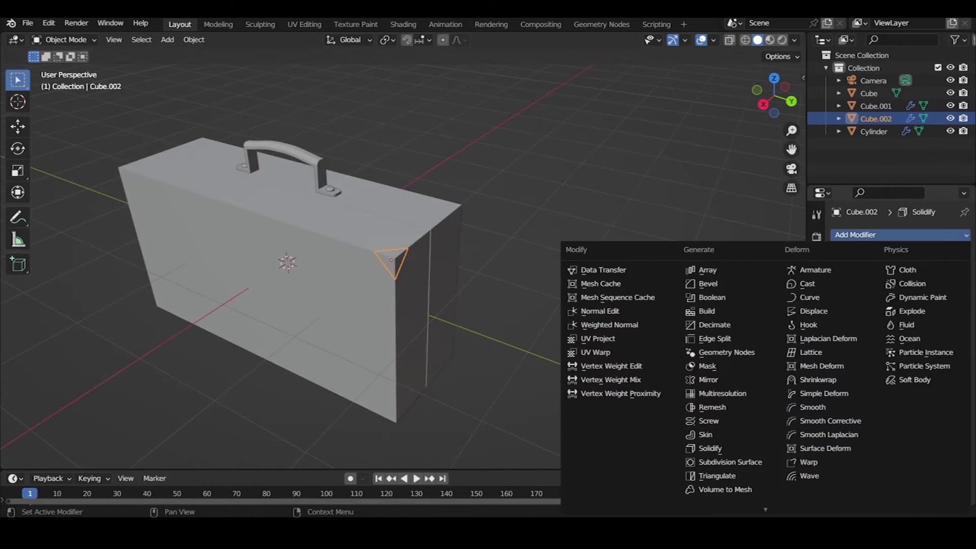
pyautogui.click(709, 380)
# Enable Y mirroring and turn off X Bisect and Flip in the Mirror modifier
pyautogui.moveTo(407, 254)
pyautogui.mouseDown(button='middle')
pyautogui.moveTo(458, 244)
pyautogui.moveTo(437, 265)
pyautogui.mouseUp(button='middle')
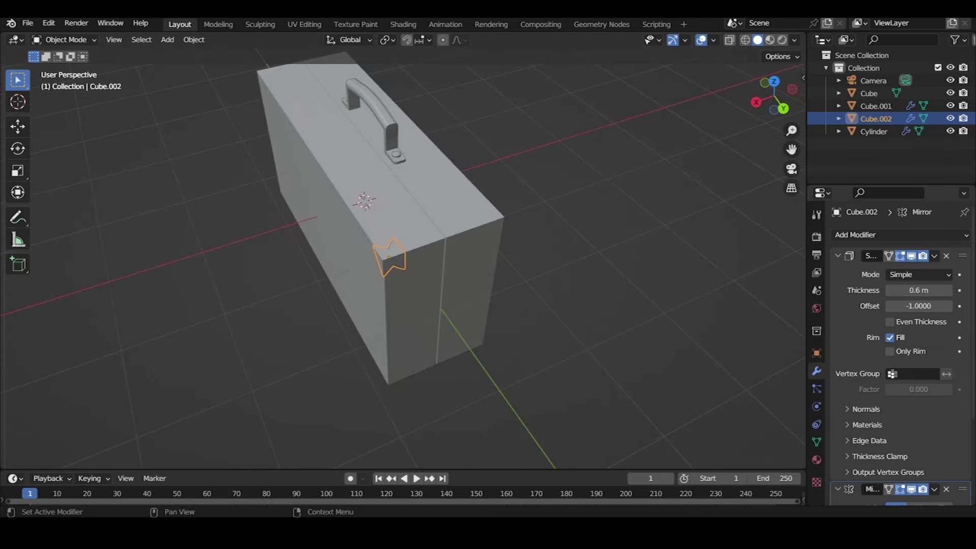
pyautogui.moveTo(406, 255); pyautogui.dragTo(356, 264, button='middle')
pyautogui.click(838, 256)
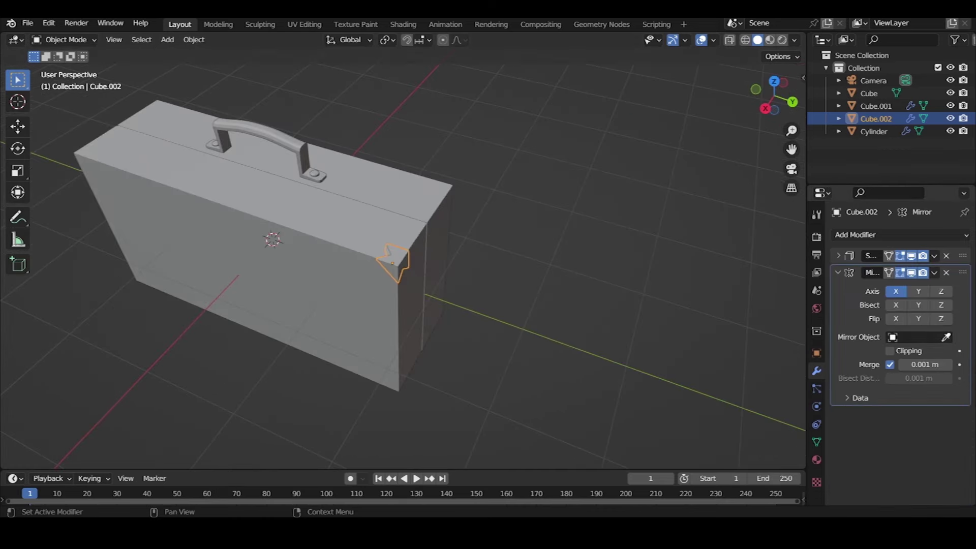
pyautogui.moveTo(406, 254)
pyautogui.mouseDown(button='middle')
pyautogui.moveTo(407, 203)
pyautogui.moveTo(407, 254)
pyautogui.mouseUp(button='middle')
pyautogui.click(919, 291)
pyautogui.scroll(3, 407, 254)
pyautogui.click(896, 306)
pyautogui.scroll(-2, 402, 265)
pyautogui.click(896, 319)
pyautogui.moveTo(406, 254)
pyautogui.mouseDown(button='middle')
pyautogui.moveTo(458, 255)
pyautogui.moveTo(356, 229)
pyautogui.mouseUp(button='middle')
pyautogui.click(896, 306)
# Orbit to a level side view to check the guards on every corner
pyautogui.moveTo(406, 254)
pyautogui.mouseDown(button='middle')
pyautogui.moveTo(483, 254)
pyautogui.moveTo(432, 254)
pyautogui.moveTo(396, 264)
pyautogui.moveTo(396, 277)
pyautogui.moveTo(315, 264)
pyautogui.mouseUp(button='middle')
pyautogui.scroll(-2, 402, 275)
pyautogui.scroll(-1, 402, 275)
pyautogui.scroll(3, 402, 274)
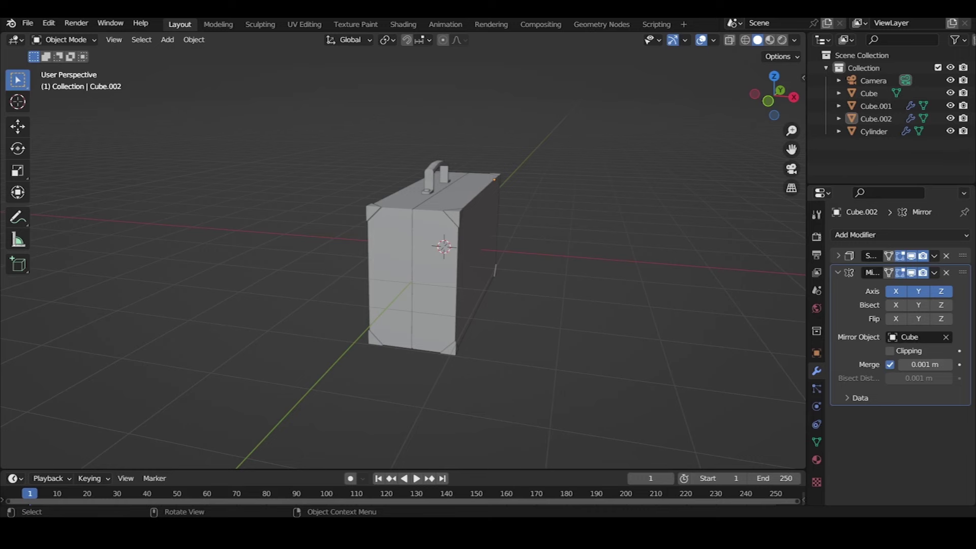
pyautogui.moveTo(315, 264)
pyautogui.mouseDown(button='middle')
pyautogui.moveTo(229, 257)
pyautogui.moveTo(219, 274)
pyautogui.mouseUp(button='middle')
pyautogui.scroll(1, 383, 249)
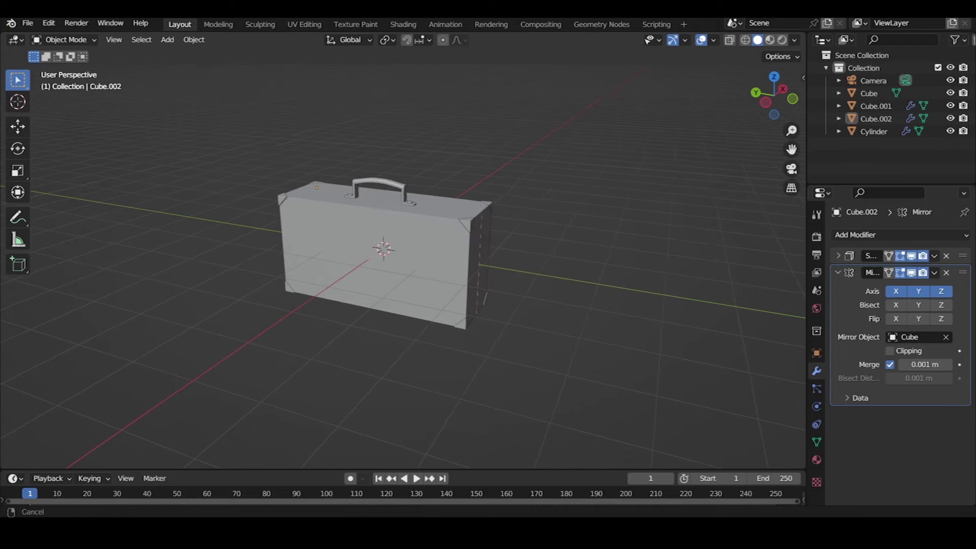
pyautogui.scroll(3, 387, 264)
pyautogui.scroll(1, 386, 264)
pyautogui.hotkey('shift', 'a')
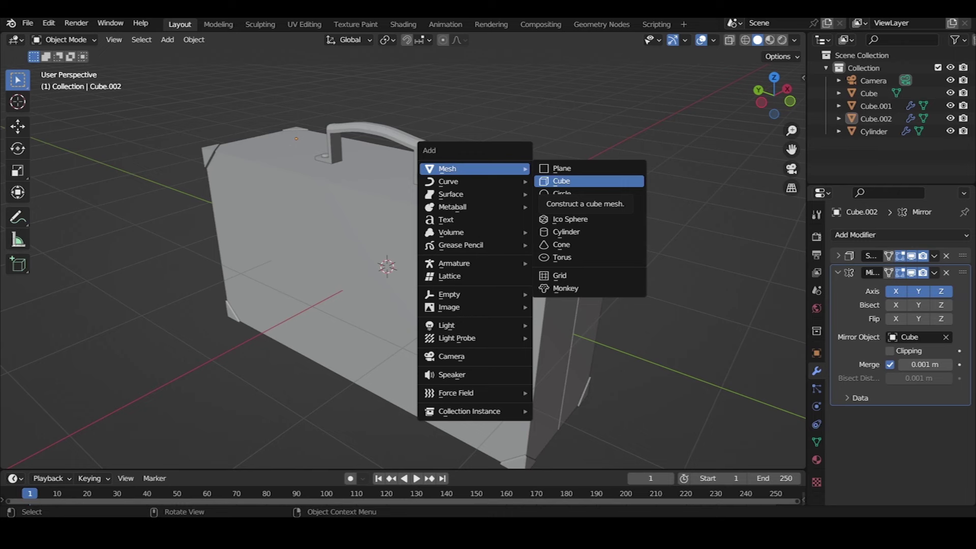
# Remove the cube that was added by mistake next to the suitcase
pyautogui.click(561, 181)
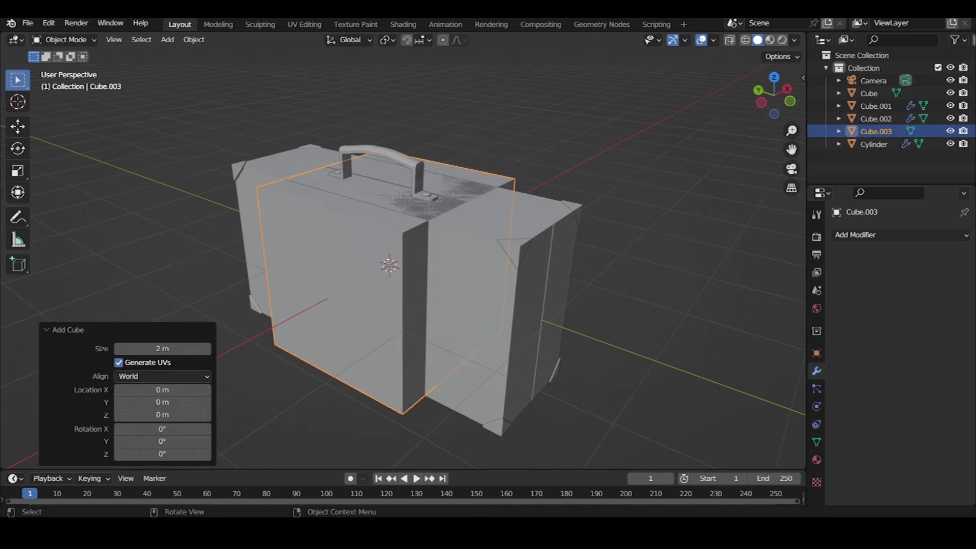
pyautogui.moveTo(561, 181); pyautogui.dragTo(508, 168, button='middle')
pyautogui.moveTo(393, 272)
pyautogui.mouseDown(button='middle')
pyautogui.moveTo(355, 228)
pyautogui.moveTo(386, 264)
pyautogui.moveTo(402, 259)
pyautogui.mouseUp(button='middle')
pyautogui.press('s')
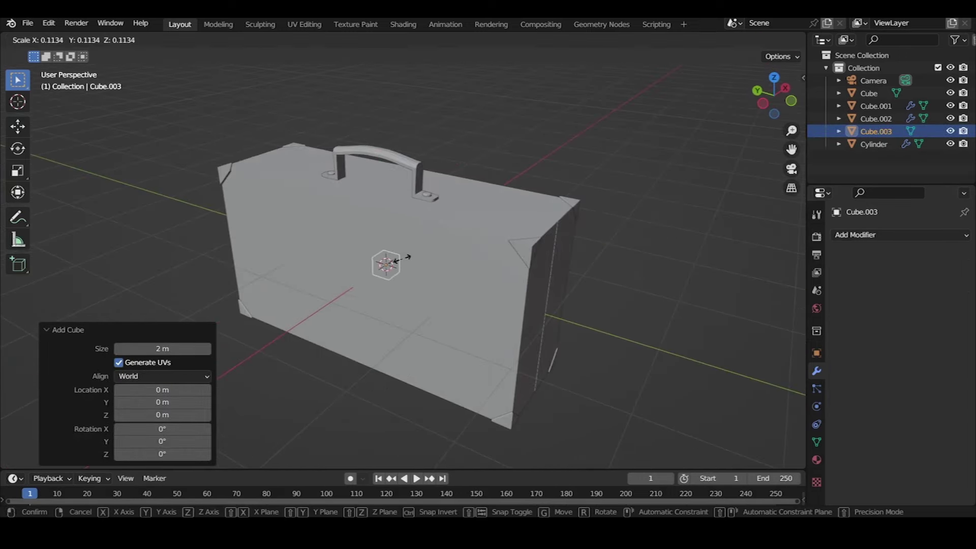
pyautogui.press('Escape')
pyautogui.press('Delete')
# Add a Plane, scale it to 0.465 and rotate it 90° about Y to stand upright
pyautogui.hotkey('shift', 'a')
pyautogui.click(448, 246)
pyautogui.moveTo(386, 264); pyautogui.dragTo(384, 275, button='middle')
pyautogui.press('s')
pyautogui.click(384, 276)
pyautogui.press('r')
pyautogui.press('z')
pyautogui.press('y')
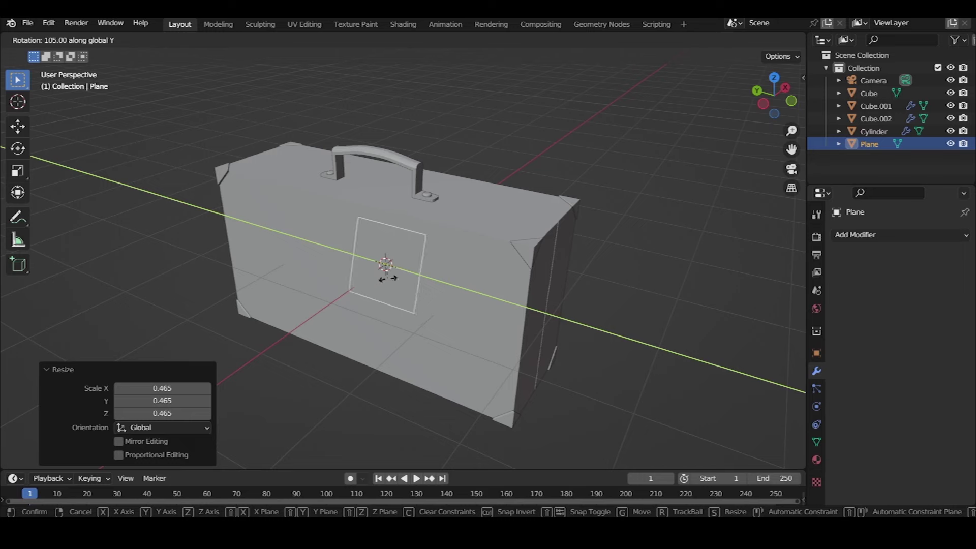
pyautogui.click(391, 274)
# Shift the upright plane along X and squeeze it along Y into a narrow strip
pyautogui.press('g')
pyautogui.press('x')
pyautogui.click(435, 283)
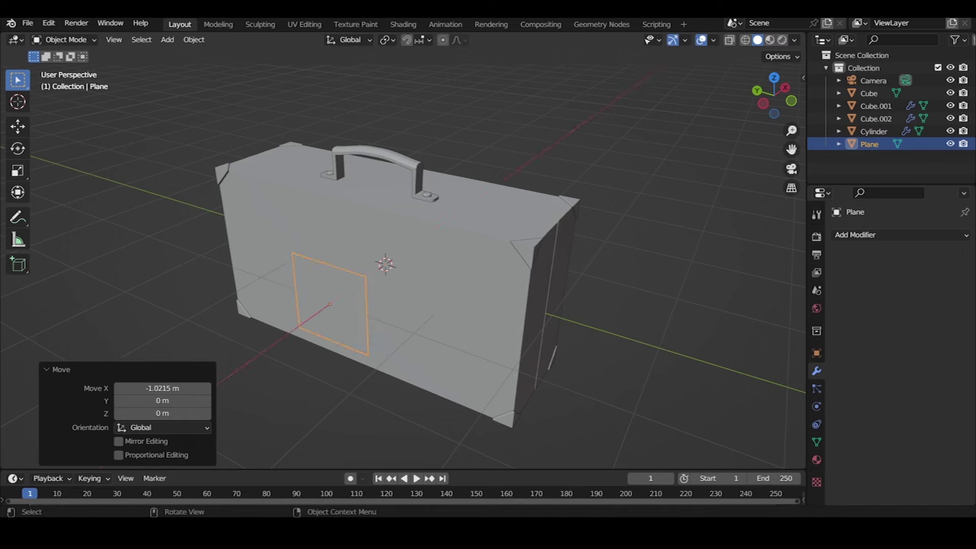
pyautogui.moveTo(435, 283); pyautogui.dragTo(435, 283, button='middle')
pyautogui.press('s')
pyautogui.press('x')
pyautogui.press('y')
pyautogui.click(358, 299)
# Move the narrow plane along Y and X against the suitcase front near its right end
pyautogui.press('g')
pyautogui.press('y')
pyautogui.click(401, 284)
pyautogui.moveTo(402, 284); pyautogui.dragTo(417, 275, button='middle')
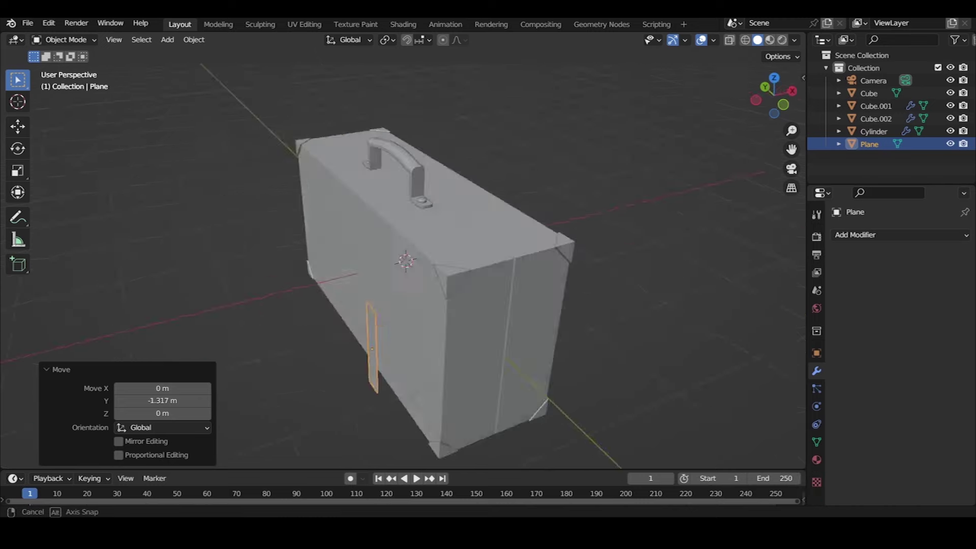
pyautogui.press('g')
pyautogui.press('x')
pyautogui.click(417, 274)
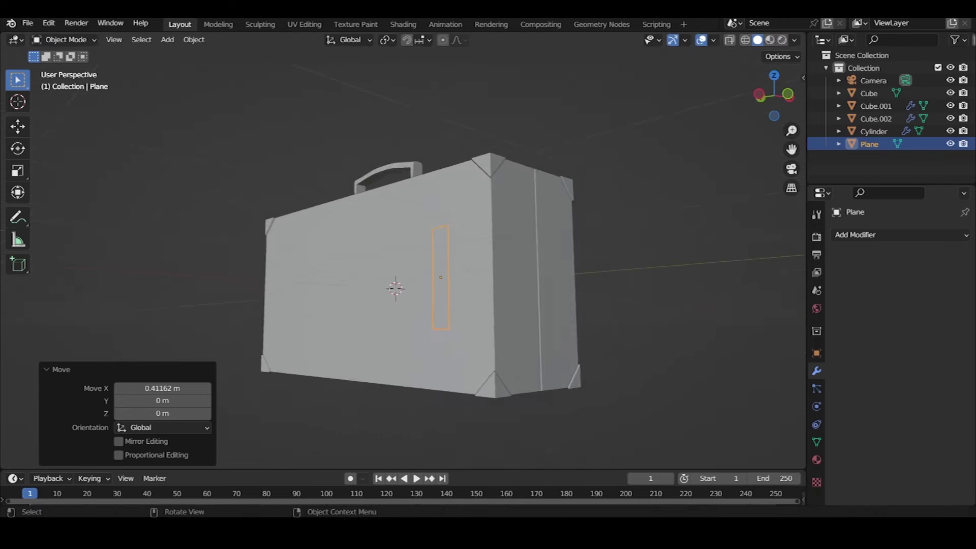
pyautogui.moveTo(417, 275); pyautogui.dragTo(425, 290, button='middle')
pyautogui.press('g')
pyautogui.press('y')
pyautogui.press('x')
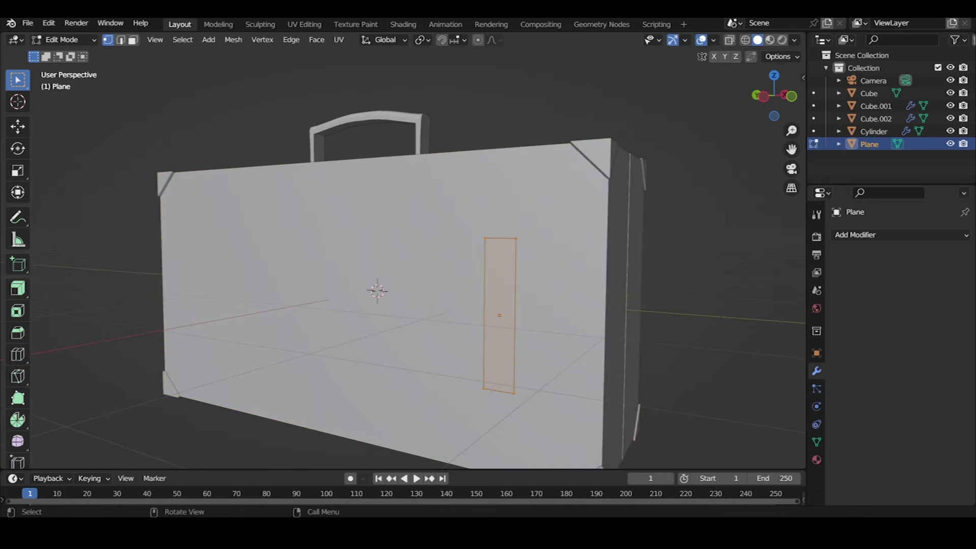
# Set the plane's height on Z and position the band edges at the suitcase's end
pyautogui.press('z')
pyautogui.press('Return')
pyautogui.moveTo(425, 290); pyautogui.dragTo(508, 284, button='middle')
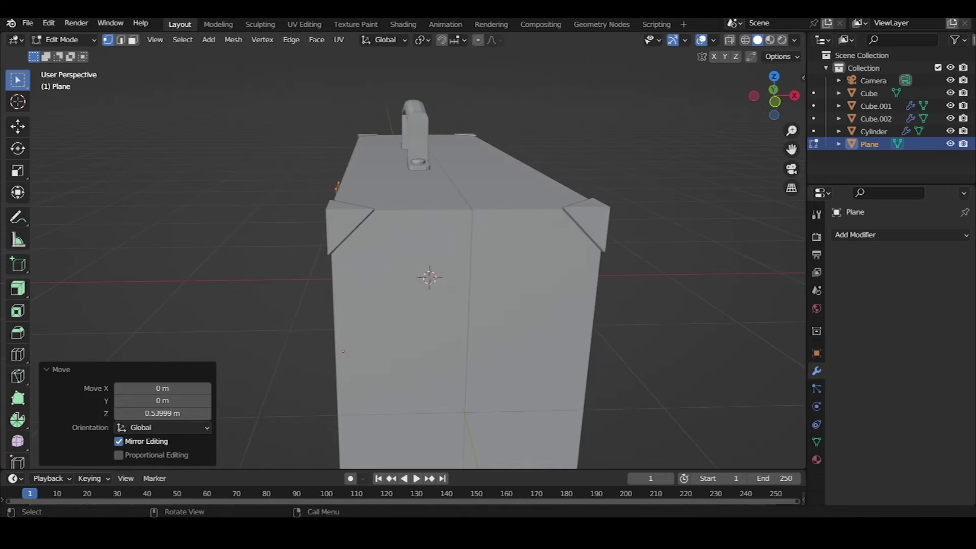
pyautogui.press('g')
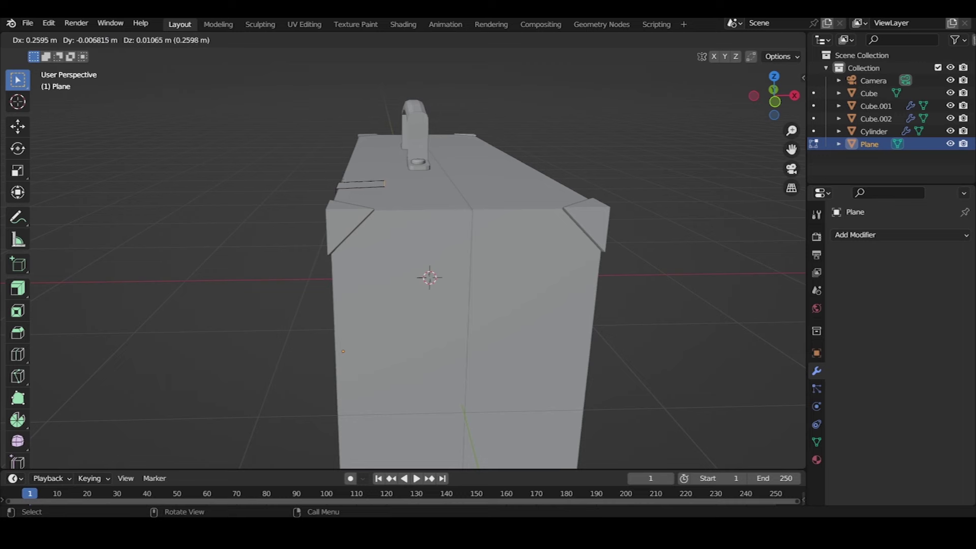
pyautogui.press('Return')
pyautogui.moveTo(430, 277); pyautogui.dragTo(458, 284, button='middle')
pyautogui.press('g')
pyautogui.press('x')
pyautogui.press('z')
pyautogui.press('Return')
# Extend the band edges vertically along Z down the suitcase's sides
pyautogui.scroll(-3, 442, 293)
pyautogui.press('g')
pyautogui.press('z')
pyautogui.press('Return')
pyautogui.moveTo(438, 285)
pyautogui.mouseDown(button='middle')
pyautogui.moveTo(447, 290)
pyautogui.moveTo(414, 299)
pyautogui.mouseUp(button='middle')
pyautogui.press('g')
pyautogui.press('z')
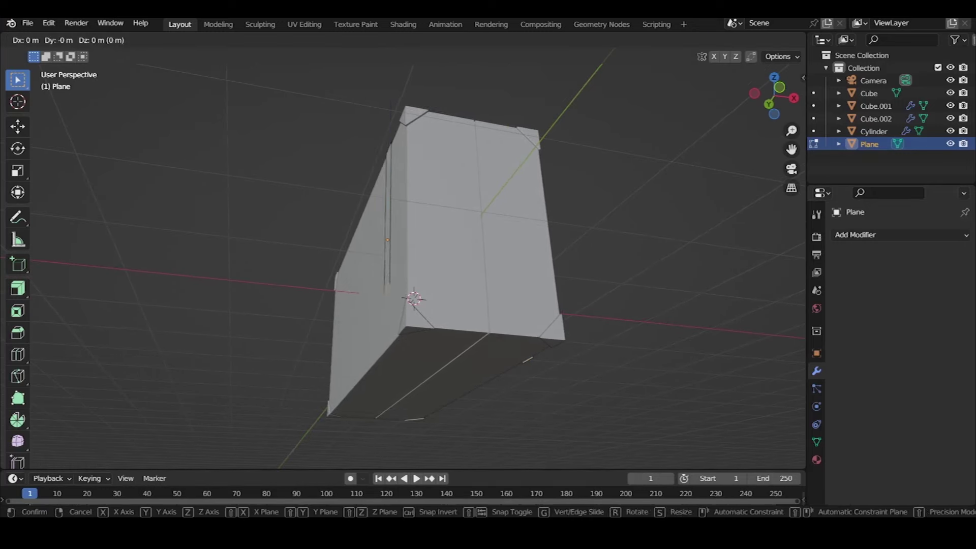
pyautogui.press('Return')
pyautogui.moveTo(414, 295)
pyautogui.mouseDown(button='middle')
pyautogui.moveTo(442, 283)
pyautogui.moveTo(441, 292)
pyautogui.mouseUp(button='middle')
# Back in Object Mode, shift the whole band 0.21301 m along Y toward one end
pyautogui.press('Tab')
pyautogui.press('g')
pyautogui.press('x')
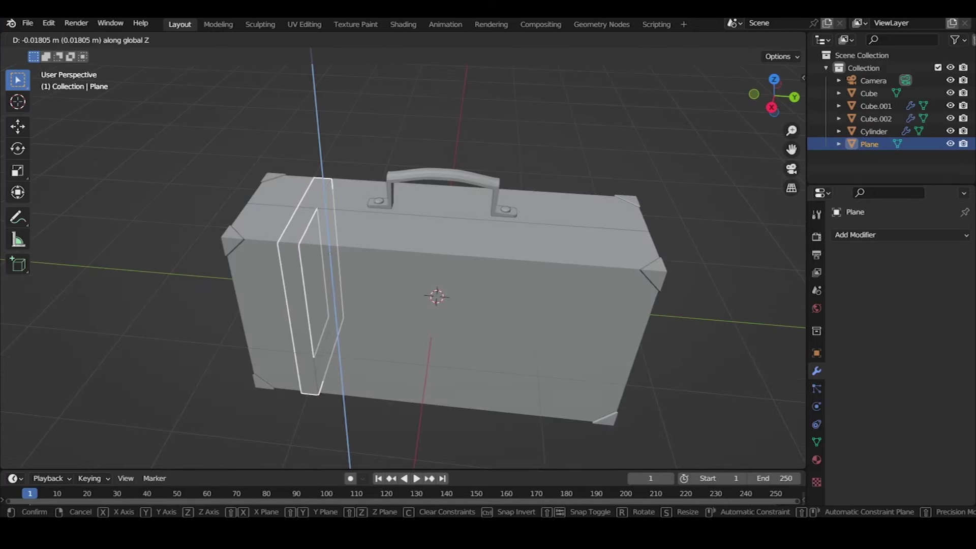
pyautogui.press('y')
pyautogui.press('Return')
pyautogui.click(900, 235)
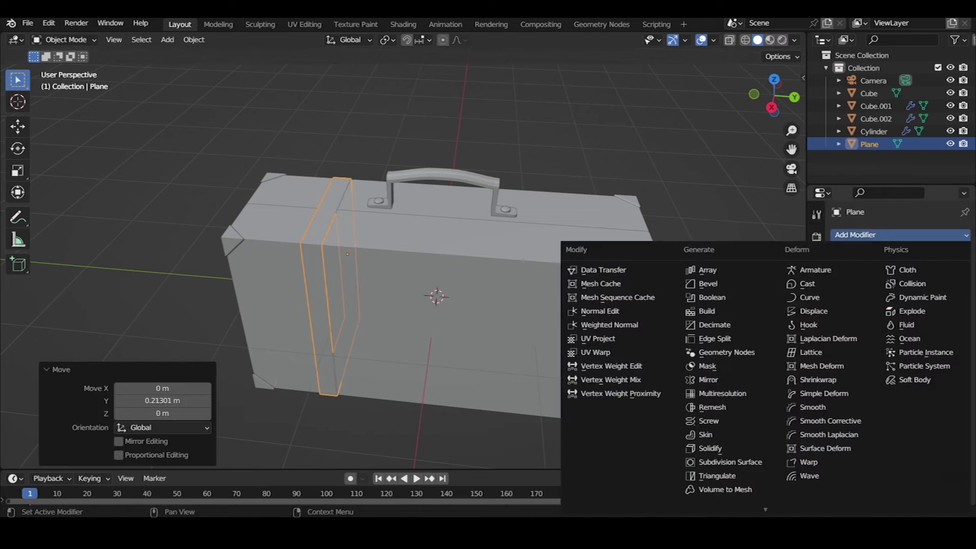
# Give the band a Solidify modifier with 0.05 m thickness and adjust its scale
pyautogui.click(711, 449)
pyautogui.moveTo(438, 295); pyautogui.dragTo(458, 285, button='middle')
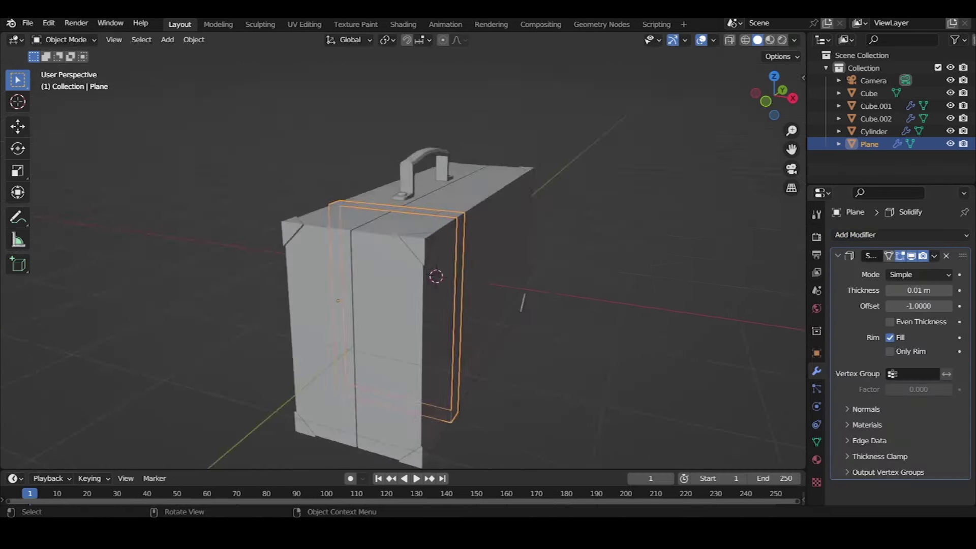
pyautogui.scroll(5, 458, 285)
pyautogui.scroll(-5, 402, 259)
pyautogui.click(488, 305)
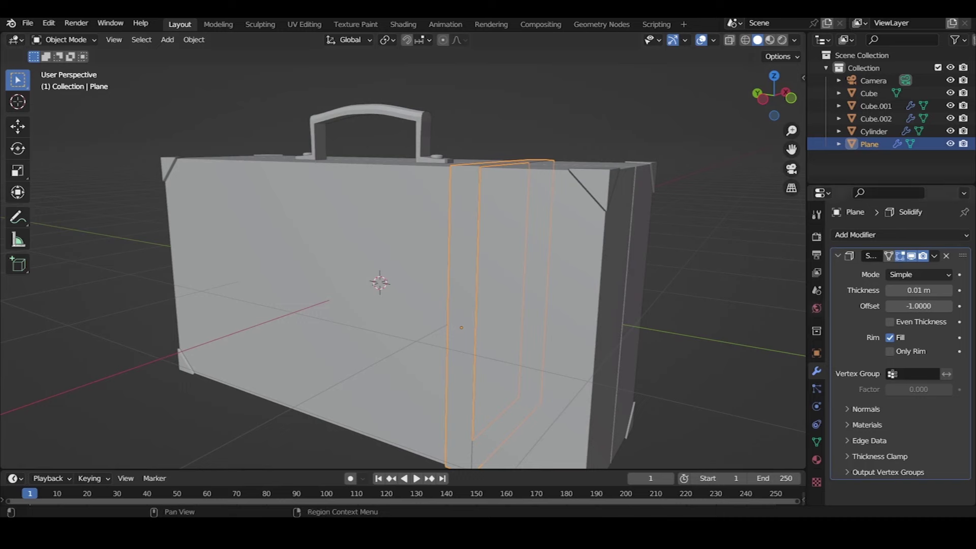
pyautogui.moveTo(508, 254); pyautogui.dragTo(559, 229, button='middle')
pyautogui.scroll(4, 559, 229)
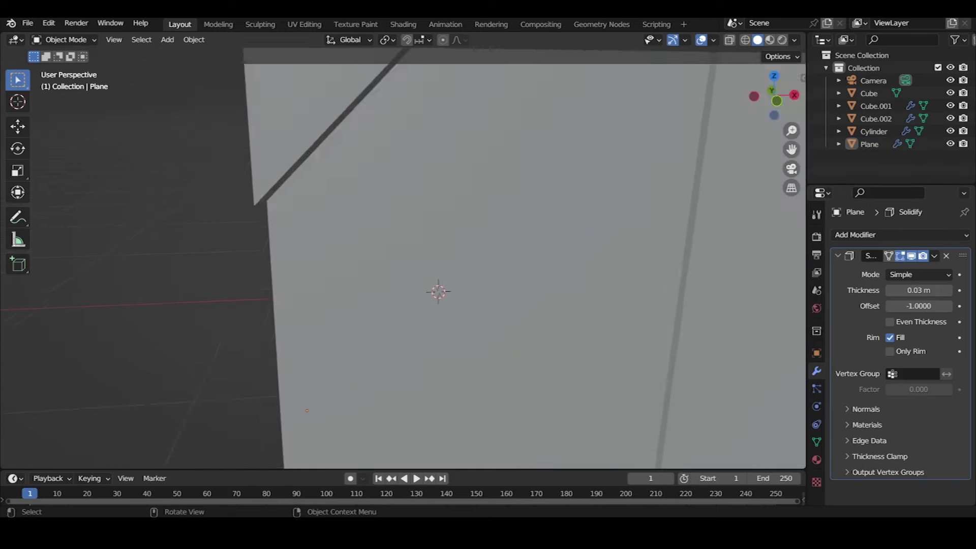
pyautogui.scroll(-2, 560, 229)
pyautogui.press('s')
pyautogui.click(606, 154)
# Set the band's origin to its geometry and shrink it slightly to 0.993
pyautogui.moveTo(605, 154); pyautogui.dragTo(488, 256, button='middle')
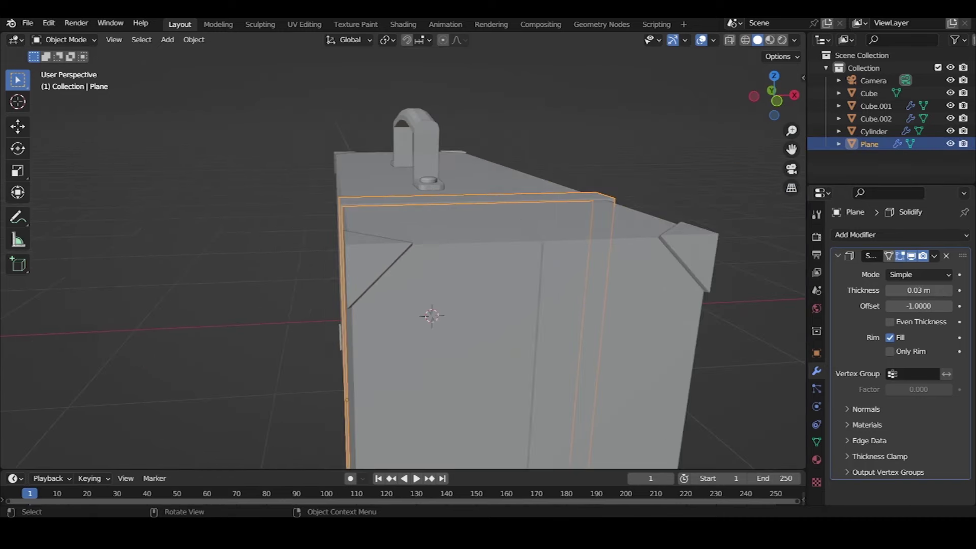
pyautogui.rightClick(488, 256)
pyautogui.click(605, 269)
pyautogui.press('s')
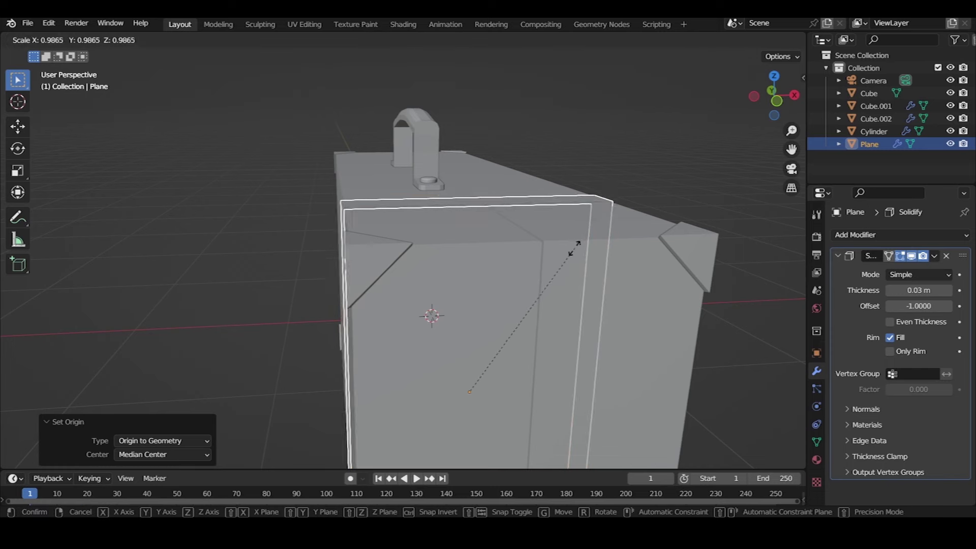
pyautogui.click(576, 249)
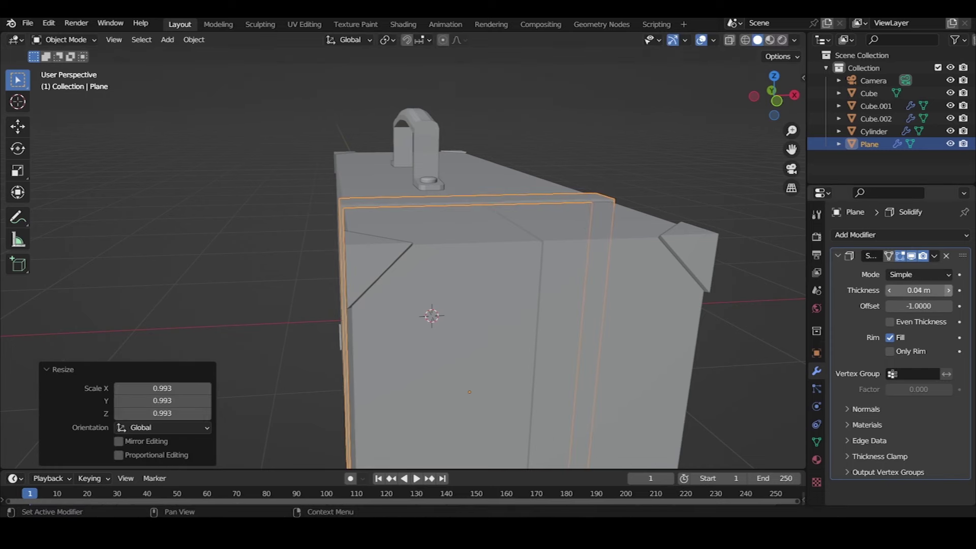
# Deselect everything, orbit around the suitcase, and reselect the band strap
pyautogui.press('s')
pyautogui.press('Escape')
pyautogui.hotkey('alt', 'a')
pyautogui.moveTo(488, 275)
pyautogui.mouseDown(button='middle')
pyautogui.moveTo(458, 285)
pyautogui.moveTo(441, 336)
pyautogui.moveTo(417, 305)
pyautogui.moveTo(427, 285)
pyautogui.moveTo(437, 315)
pyautogui.moveTo(432, 295)
pyautogui.moveTo(406, 315)
pyautogui.moveTo(321, 338)
pyautogui.moveTo(340, 311)
pyautogui.mouseUp(button='middle')
pyautogui.click(345, 305)
# Add a new plane, shrink it, and raise it above the suitcase handle
pyautogui.scroll(3, 346, 305)
pyautogui.scroll(2, 346, 305)
pyautogui.scroll(-4, 448, 245)
pyautogui.hotkey('alt', 'a')
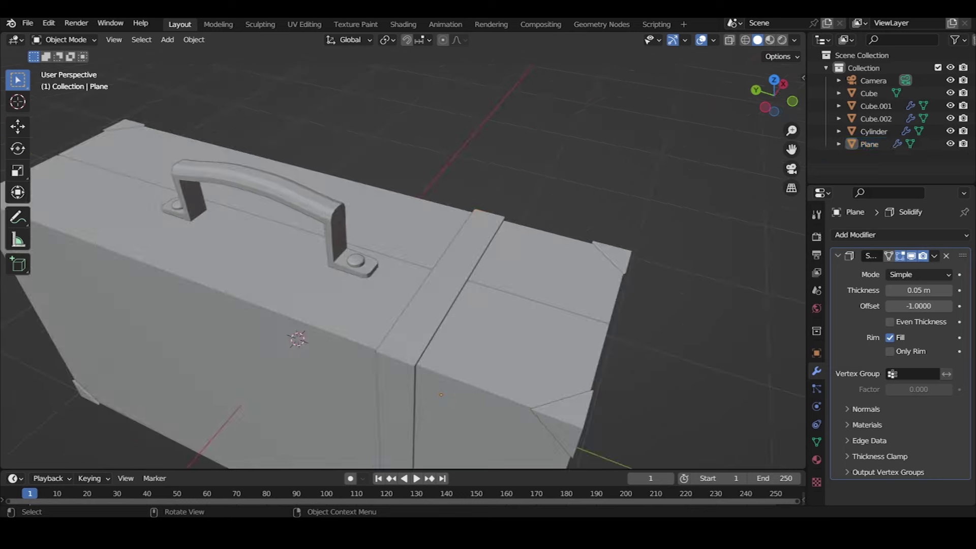
pyautogui.moveTo(448, 245); pyautogui.dragTo(448, 239, button='middle')
pyautogui.scroll(4, 448, 244)
pyautogui.hotkey('shift', 'a')
pyautogui.click(536, 245)
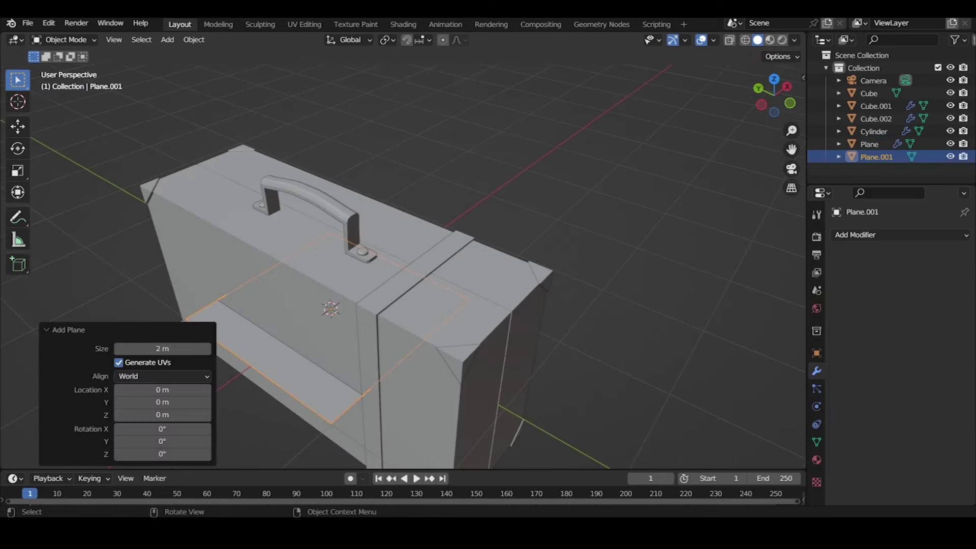
pyautogui.press('s')
pyautogui.press('Return')
pyautogui.press('g')
pyautogui.press('x')
pyautogui.press('y')
pyautogui.press('z')
pyautogui.press('Return')
pyautogui.moveTo(336, 325); pyautogui.dragTo(336, 305, button='middle')
# In top view, narrow the plane along X and position it over the strap
pyautogui.press('KP_7')
pyautogui.press('g')
pyautogui.press('y')
pyautogui.press('Return')
pyautogui.scroll(3, 387, 262)
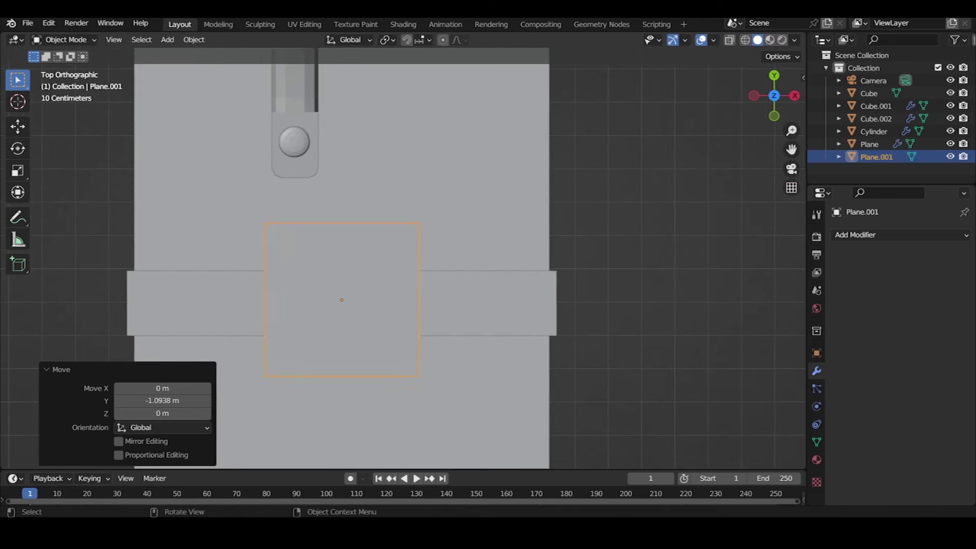
pyautogui.press('s')
pyautogui.press('x')
pyautogui.press('Return')
pyautogui.press('g')
pyautogui.press('y')
pyautogui.press('Return')
pyautogui.scroll(5, 401, 264)
# Apply all transforms to the buckle plane after a cancelled inset attempt
pyautogui.press('Tab')
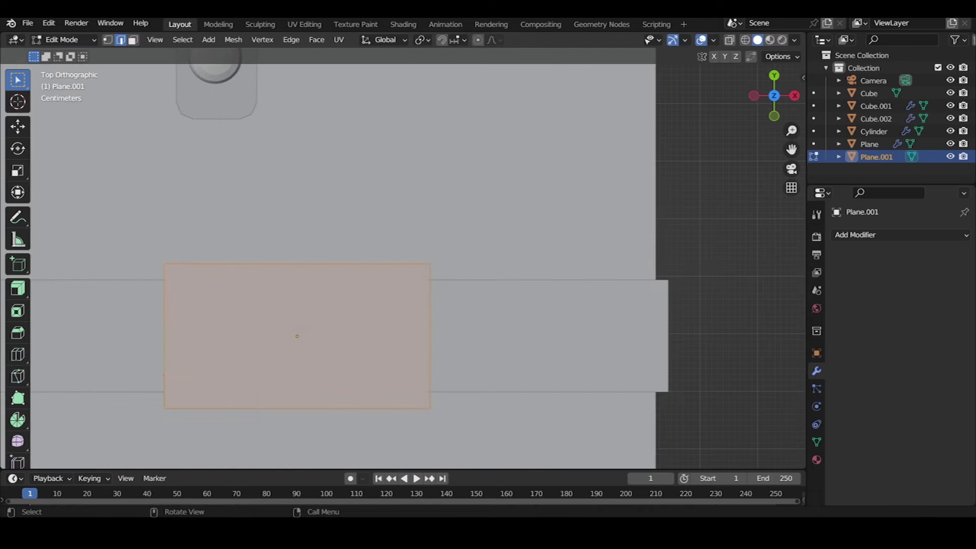
pyautogui.press('i')
pyautogui.press('Escape')
pyautogui.hotkey('shift', 'a')
pyautogui.press('Escape')
pyautogui.hotkey('alt', 'a')
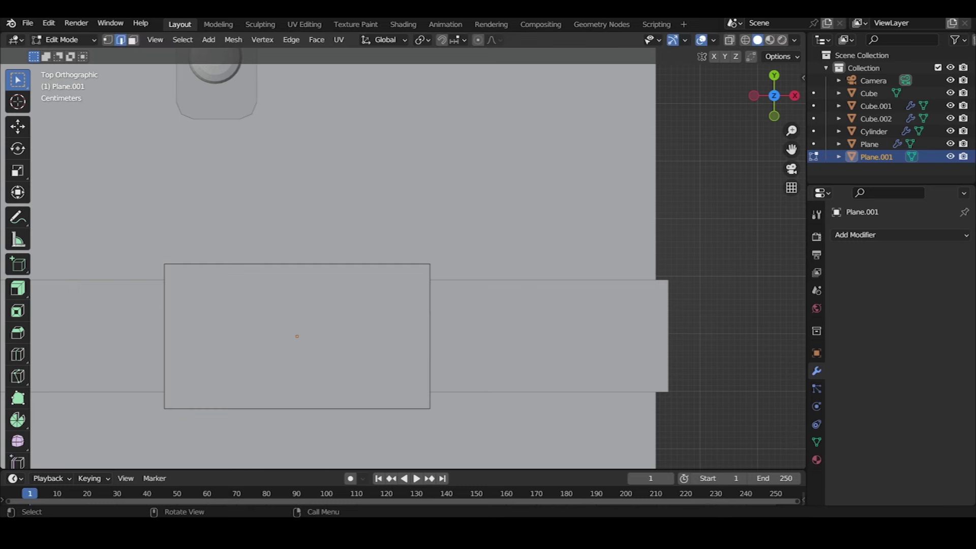
pyautogui.press('Tab')
pyautogui.hotkey('ctrl', 'a')
pyautogui.press('Return')
# Inset the plane's face and narrow the inner face along X
pyautogui.press('Tab')
pyautogui.press('a')
pyautogui.press('i')
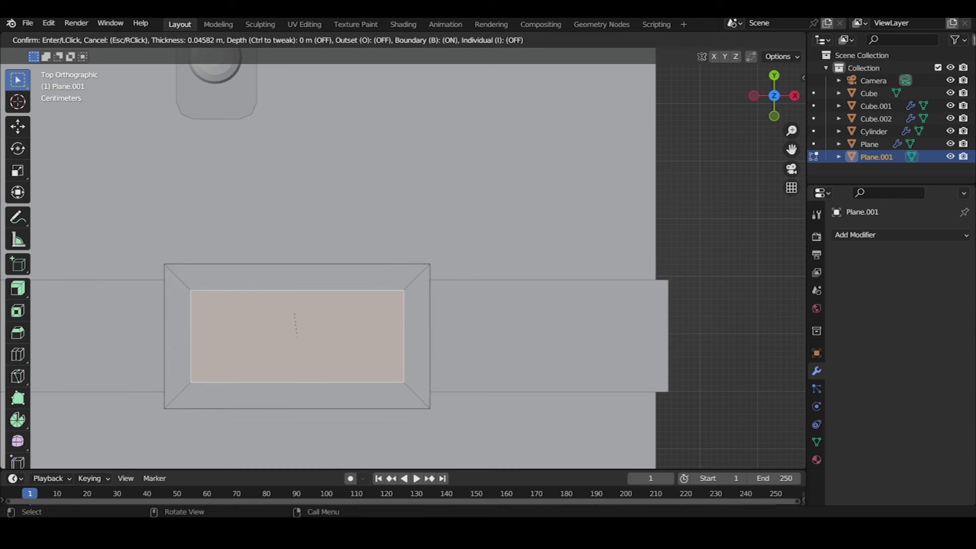
pyautogui.click(295, 312)
pyautogui.press('s')
pyautogui.press('x')
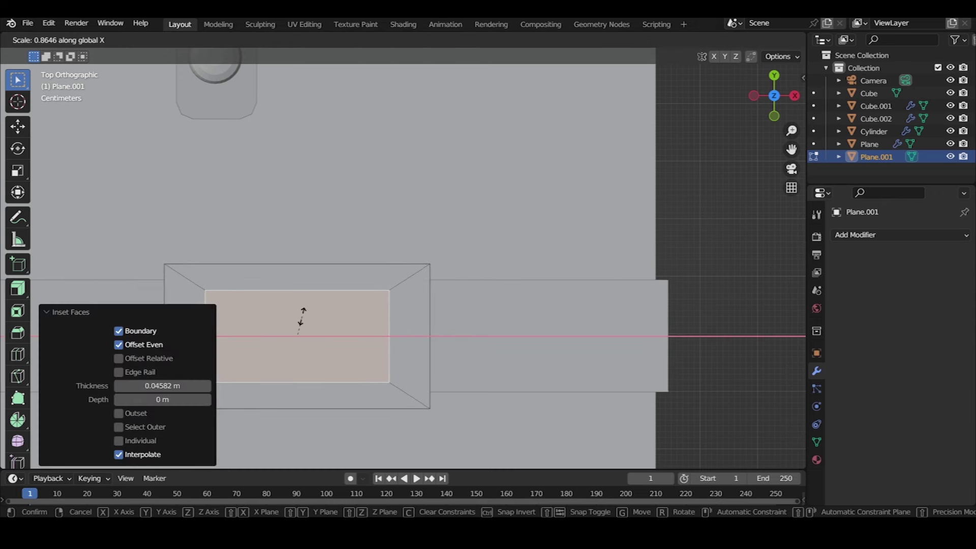
pyautogui.click(307, 320)
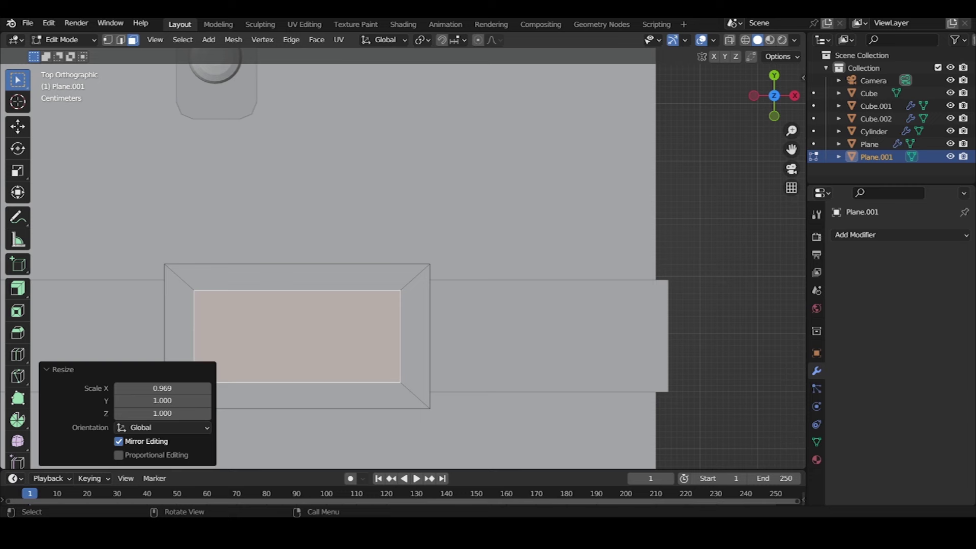
# Add two centred loop cuts across the inner face and spread them apart along X
pyautogui.click(302, 305)
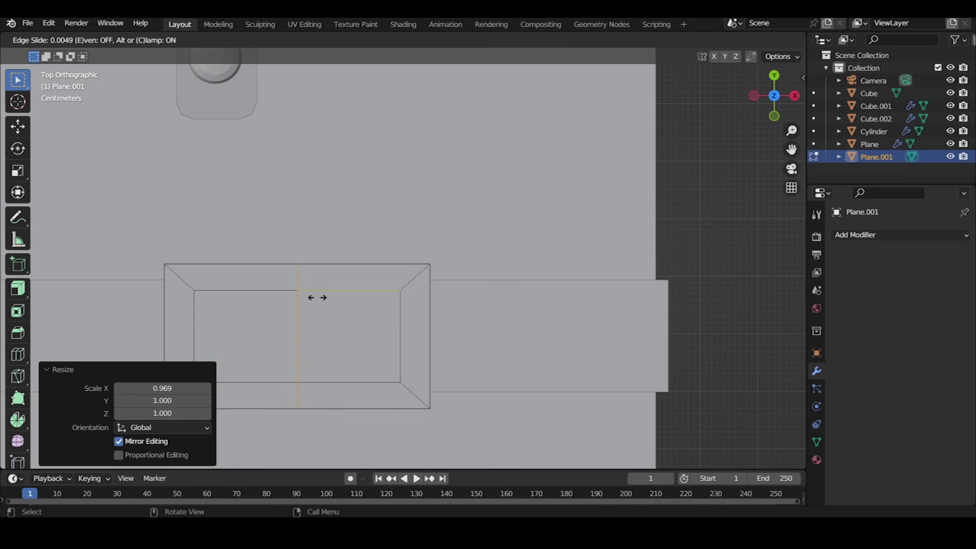
pyautogui.click(317, 298)
pyautogui.hotkey('ctrl', 'z')
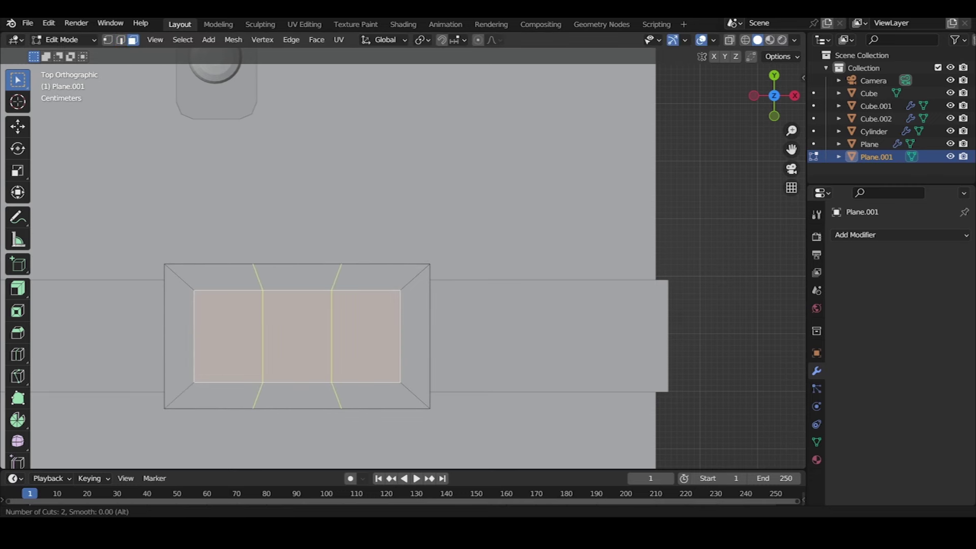
pyautogui.click(301, 286)
pyautogui.rightClick(301, 286)
pyautogui.press('s')
pyautogui.press('x')
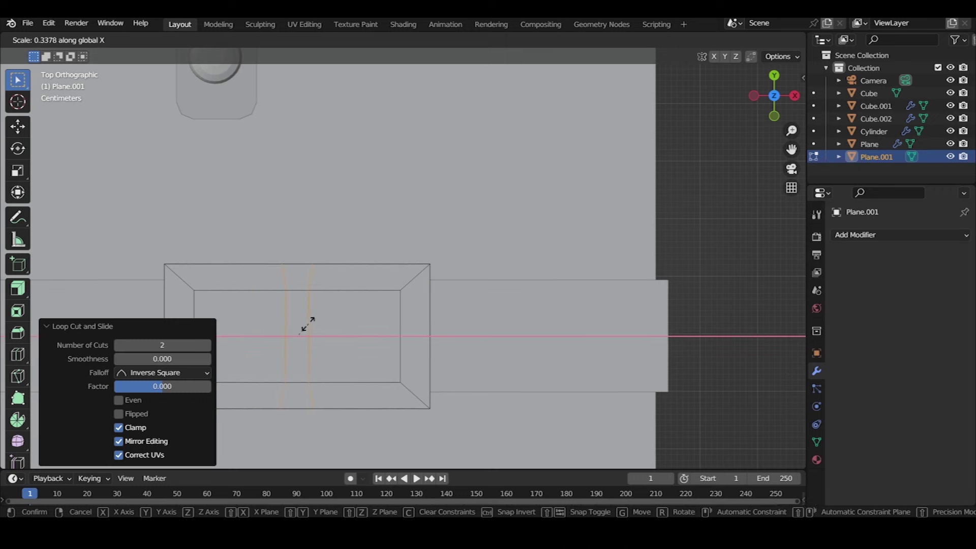
pyautogui.click(307, 324)
# Delete the inner faces to create the buckle's two square openings
pyautogui.press('Tab')
pyautogui.press('Tab')
pyautogui.keyDown('shift'); pyautogui.click(269, 328); pyautogui.keyUp('shift')
pyautogui.press('x')
pyautogui.click(266, 352)
# Box-select the buckle's top strip and move it along Y to narrow it
pyautogui.press('Tab')
pyautogui.click(322, 274)
pyautogui.press('s')
pyautogui.press('x')
pyautogui.click(322, 275)
pyautogui.press('Tab')
pyautogui.moveTo(143, 251); pyautogui.dragTo(379, 292)
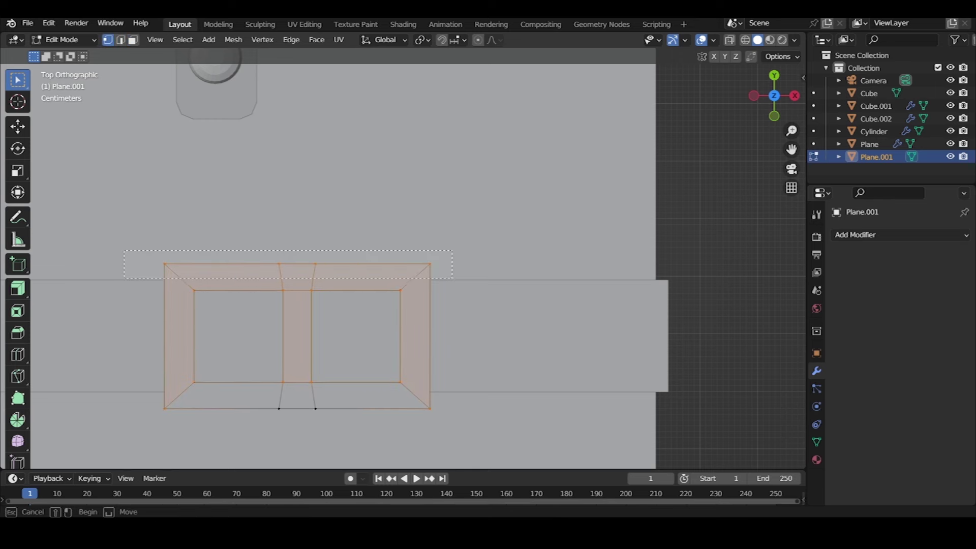
pyautogui.moveTo(472, 304); pyautogui.dragTo(472, 305)
pyautogui.press('g')
pyautogui.press('y')
pyautogui.press('Return')
pyautogui.scroll(-3, 341, 264)
# Move the buckle's bottom strip along Y and return to object mode
pyautogui.scroll(2, 315, 320)
pyautogui.moveTo(188, 350); pyautogui.dragTo(442, 401)
pyautogui.press('g')
pyautogui.press('y')
pyautogui.press('Return')
pyautogui.press('Tab')
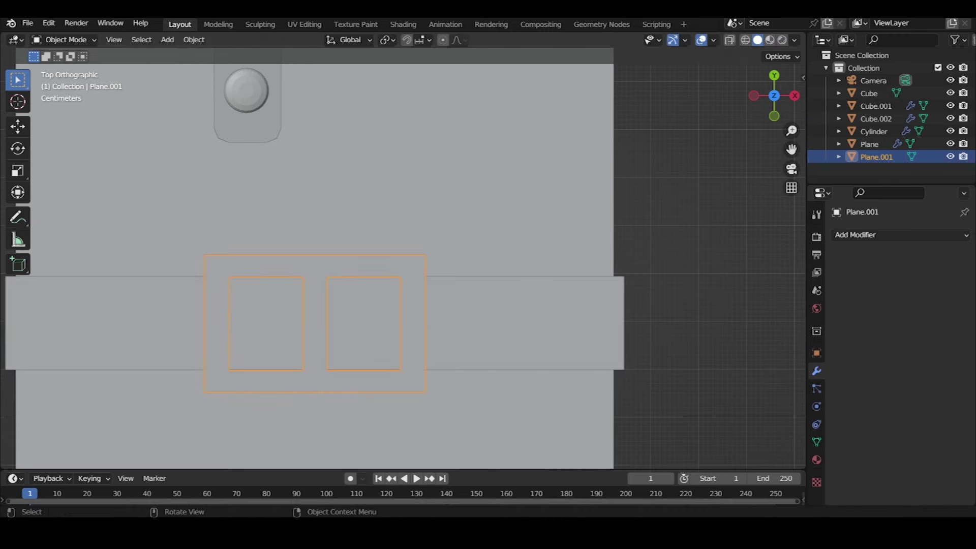
pyautogui.scroll(-2, 316, 264)
pyautogui.click(900, 234)
# Add a 0.03 m Solidify modifier to the buckle and lower it onto the strap
pyautogui.click(712, 448)
pyautogui.moveTo(356, 255); pyautogui.dragTo(397, 204, button='middle')
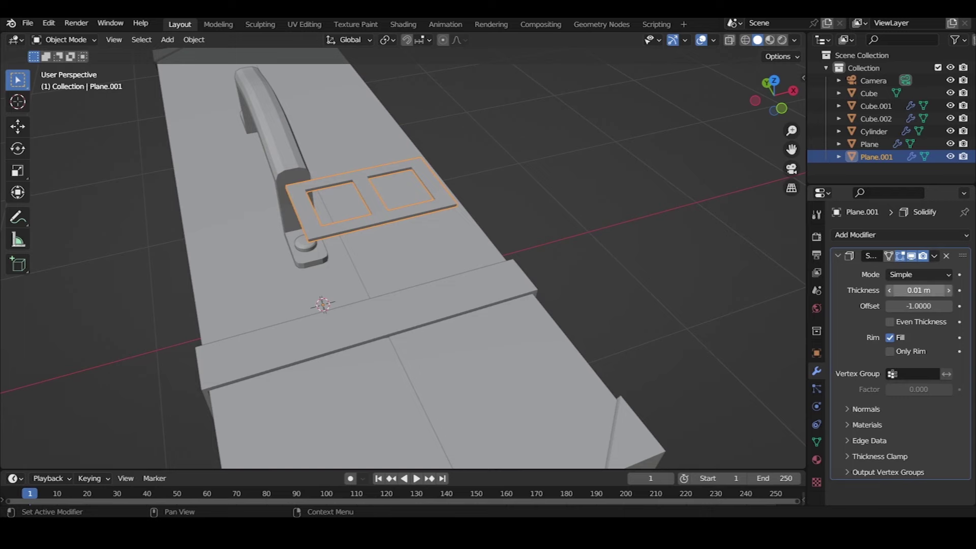
pyautogui.moveTo(356, 255); pyautogui.dragTo(366, 214, button='middle')
pyautogui.press('g')
pyautogui.press('y')
pyautogui.press('z')
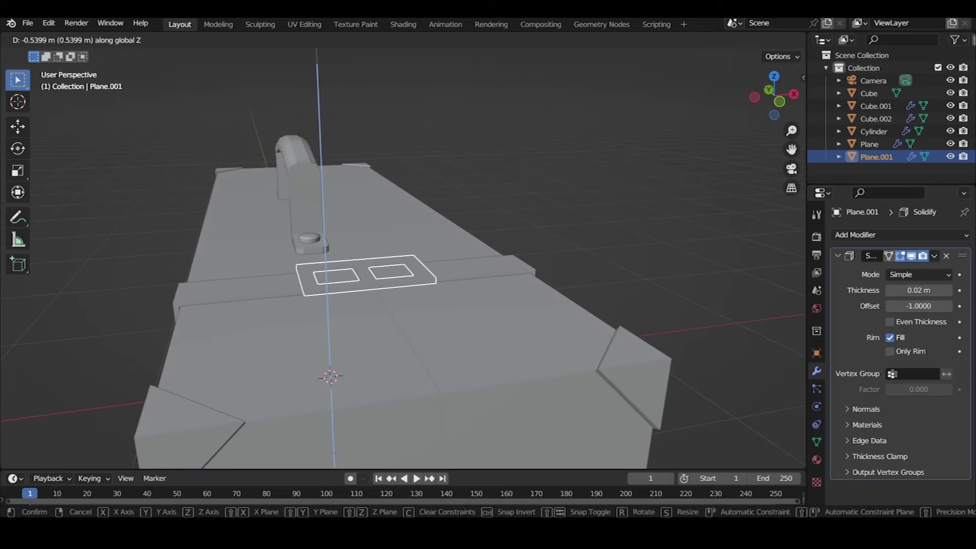
pyautogui.press('Return')
pyautogui.hotkey('alt', 'a')
# Adjust the buckle's height along Z until it sits on the strap surface
pyautogui.scroll(4, 401, 274)
pyautogui.moveTo(402, 275)
pyautogui.mouseDown(button='middle')
pyautogui.moveTo(356, 254)
pyautogui.moveTo(366, 244)
pyautogui.mouseUp(button='middle')
pyautogui.click(386, 333)
pyautogui.press('g')
pyautogui.press('z')
pyautogui.press('Return')
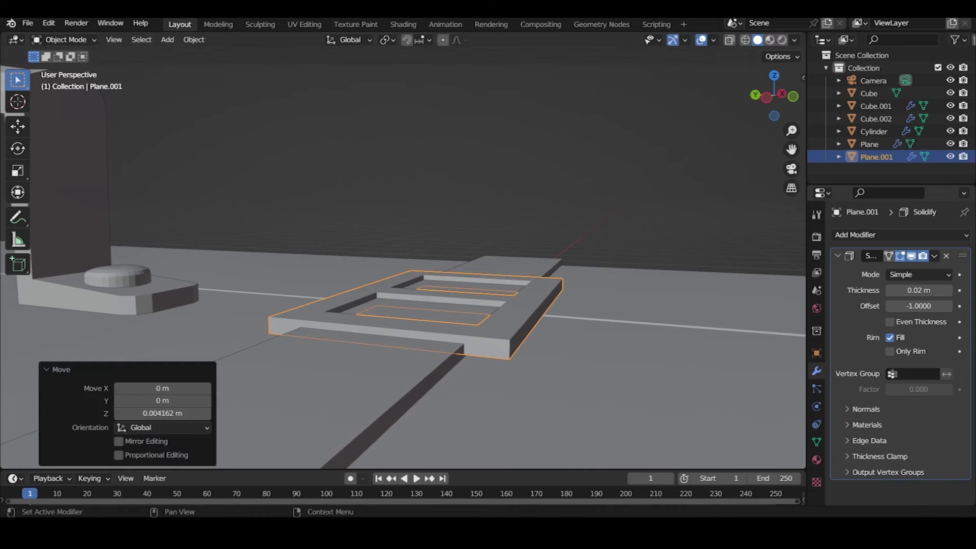
pyautogui.press('g')
pyautogui.press('z')
pyautogui.press('Return')
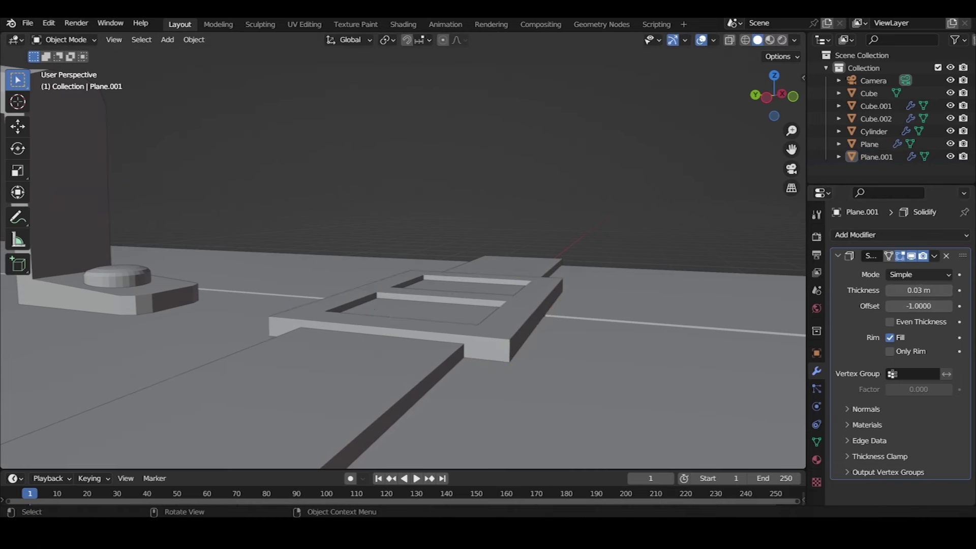
# Try a Subdivision modifier on the buckle, remove it, and enter edit mode
pyautogui.hotkey('ctrl', '1')
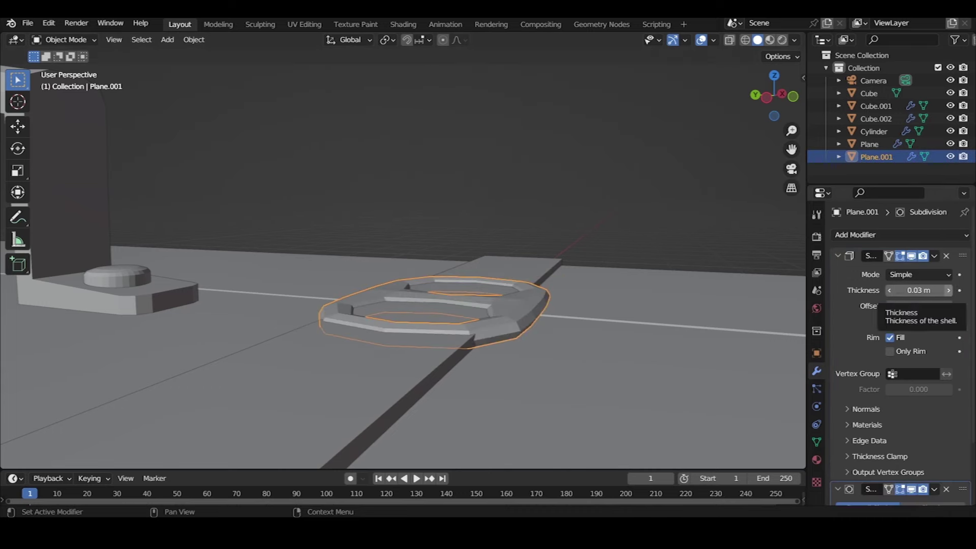
pyautogui.scroll(-3, 900, 355)
pyautogui.hotkey('ctrl', '3')
pyautogui.moveTo(402, 254); pyautogui.dragTo(386, 214, button='middle')
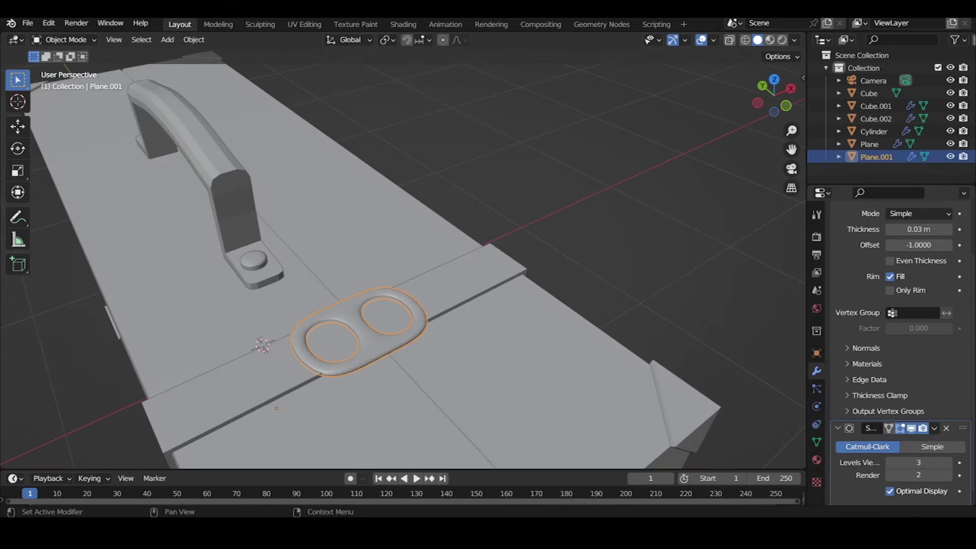
pyautogui.hotkey('ctrl', 'x')
pyautogui.press('Tab')
pyautogui.scroll(3, 356, 305)
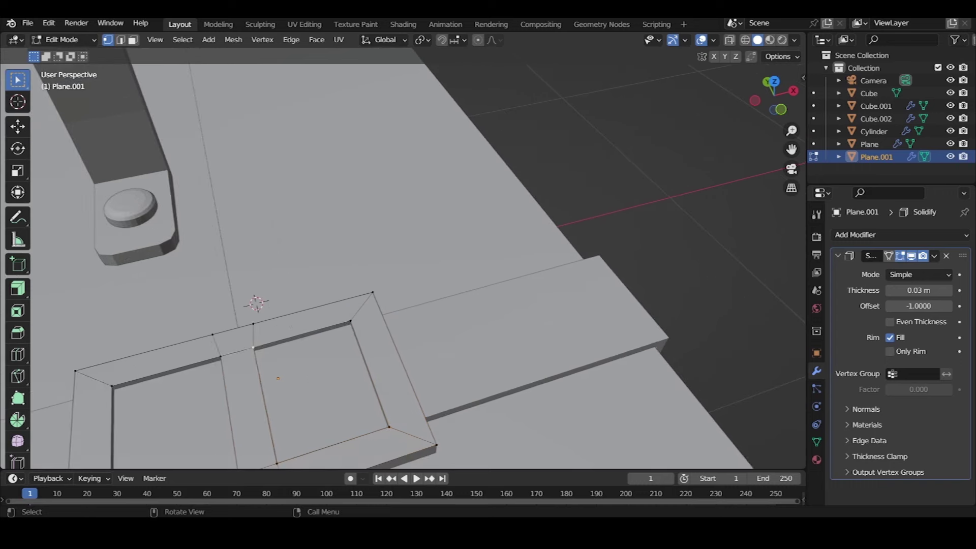
# Apply the buckle's Solidify modifier as real geometry
pyautogui.keyDown('shift'); pyautogui.moveTo(407, 255); pyautogui.dragTo(478, 211, button='middle'); pyautogui.keyUp('shift')
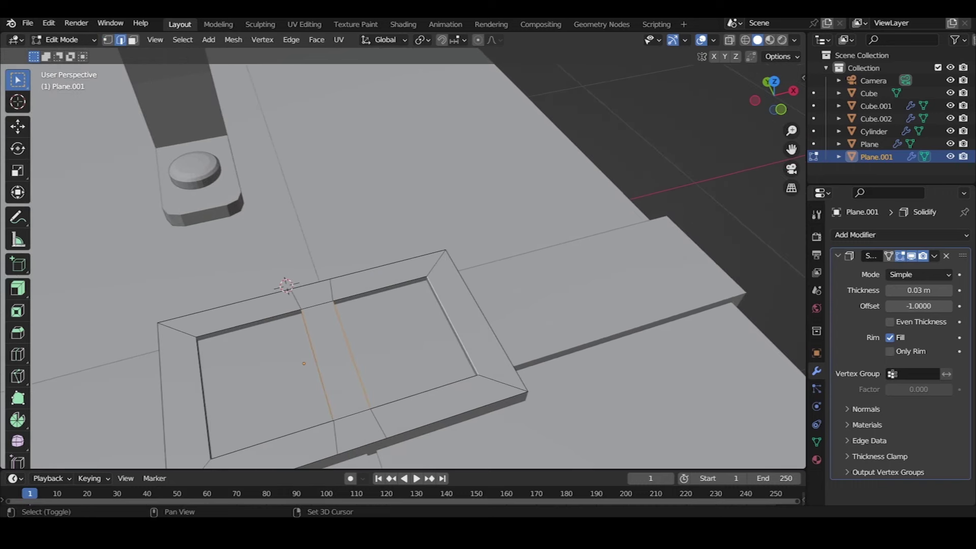
pyautogui.hotkey('ctrl', 'b')
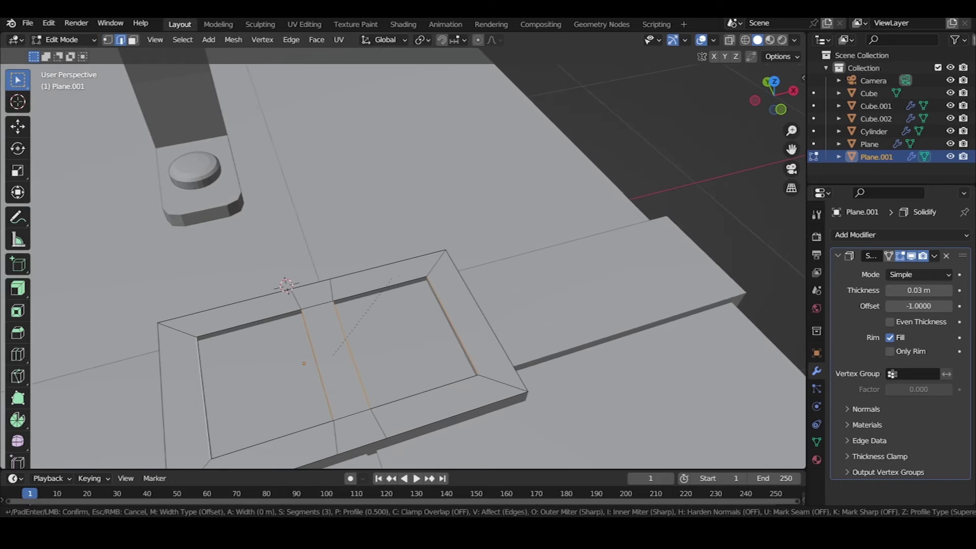
pyautogui.press('Return')
pyautogui.press('Tab')
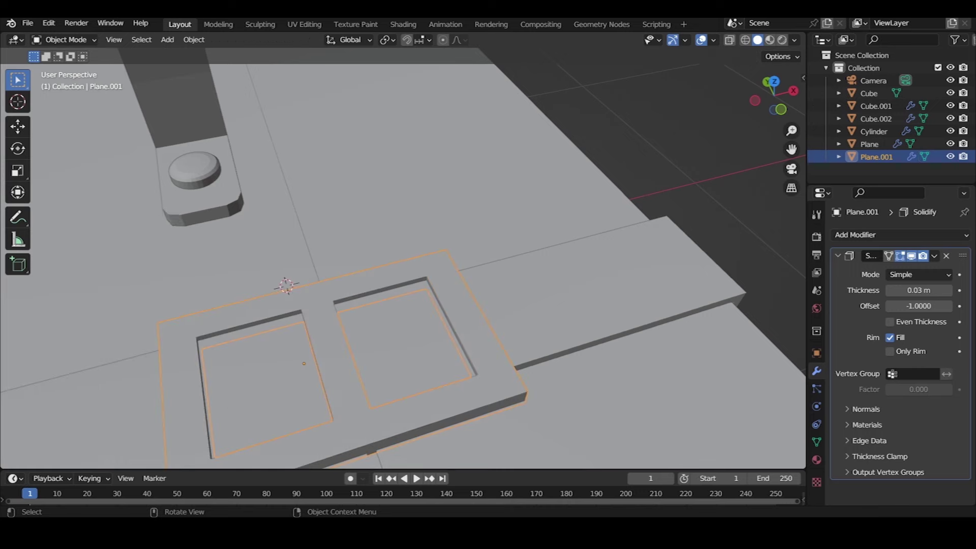
pyautogui.hotkey('ctrl', 'a')
pyautogui.press('Tab')
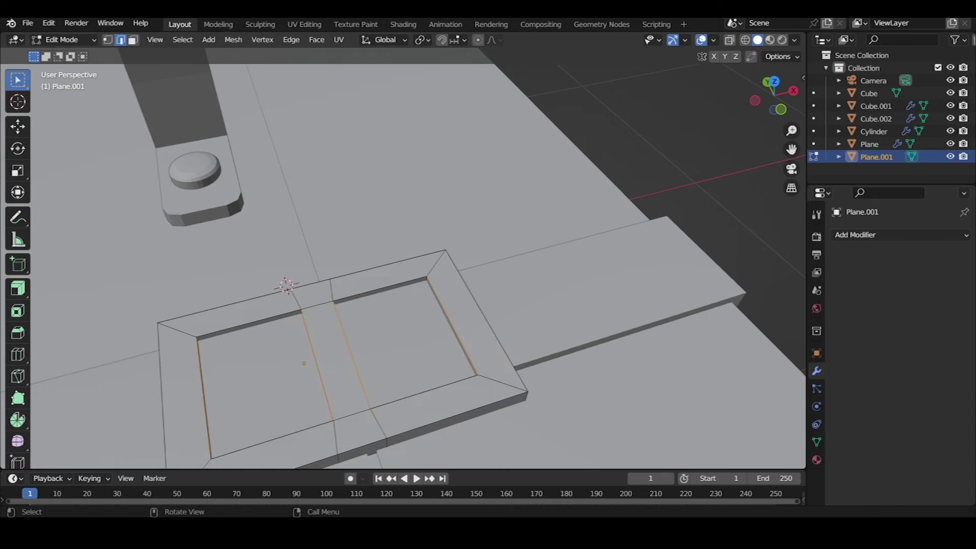
# Bevel the frame's rim edges at 0.0166 m with 3 segments
pyautogui.moveTo(356, 255); pyautogui.dragTo(387, 214, button='middle')
pyautogui.moveTo(373, 197); pyautogui.dragTo(578, 295)
pyautogui.moveTo(578, 295)
pyautogui.mouseDown(button='middle')
pyautogui.moveTo(559, 330)
pyautogui.moveTo(483, 270)
pyautogui.mouseUp(button='middle')
pyautogui.hotkey('ctrl', 'b')
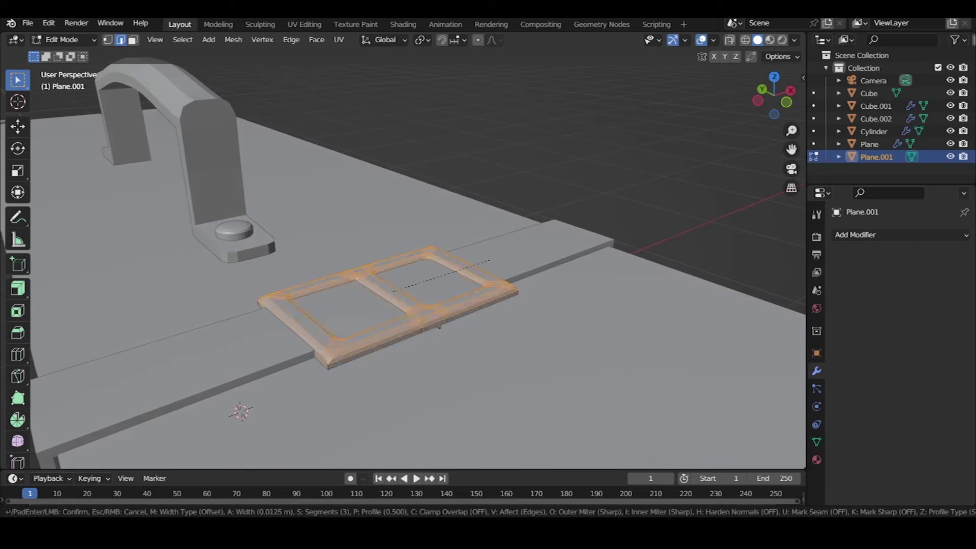
pyautogui.click(484, 264)
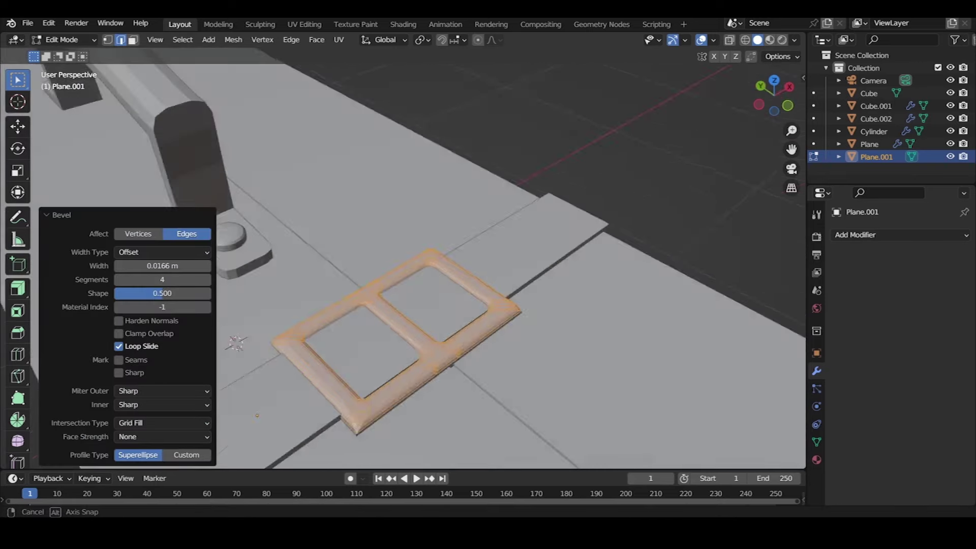
# Deselect the bevelled edges and select the strap for editing
pyautogui.moveTo(407, 254); pyautogui.dragTo(367, 223, button='middle')
pyautogui.hotkey('alt', 'a')
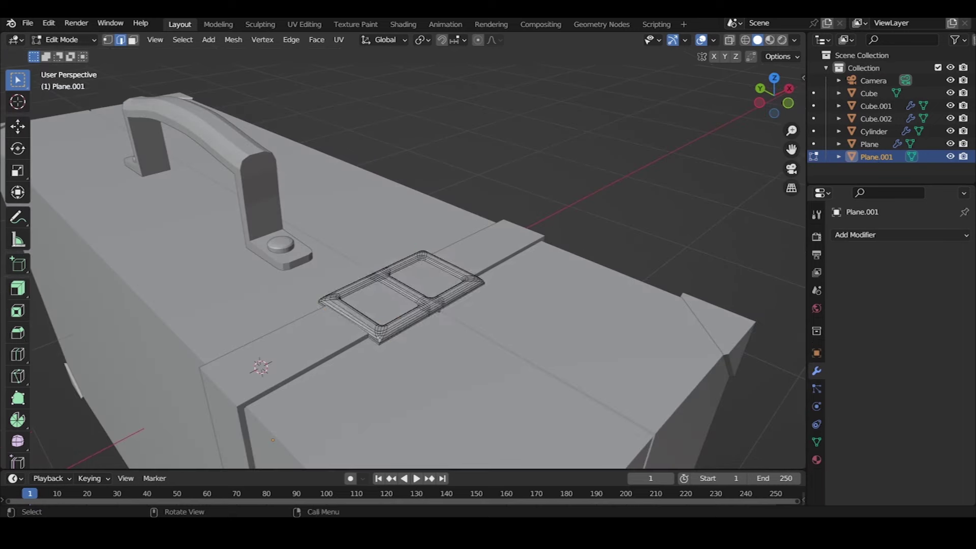
pyautogui.press('Tab')
pyautogui.click(519, 232)
pyautogui.press('Tab')
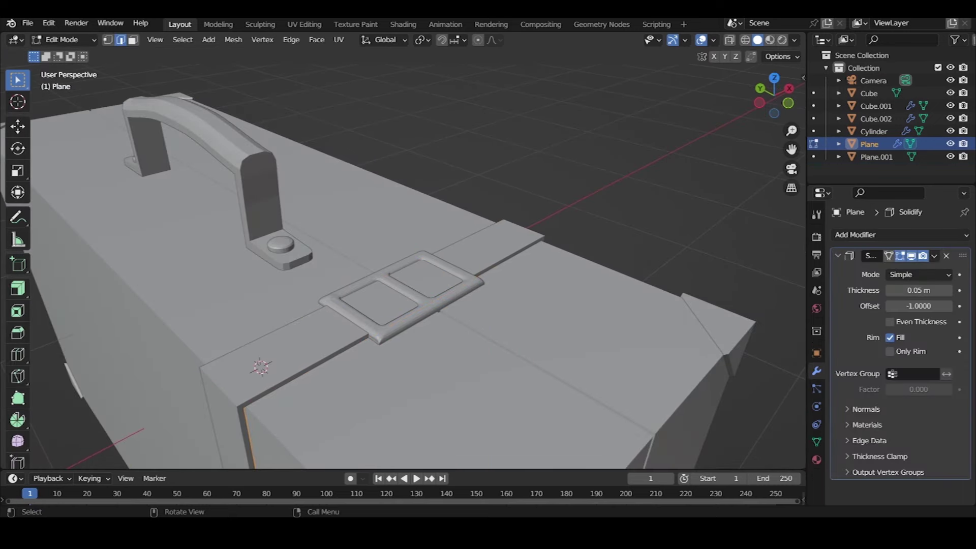
# Remove the Solidify modifier from the strap
pyautogui.moveTo(407, 255); pyautogui.dragTo(386, 249, button='middle')
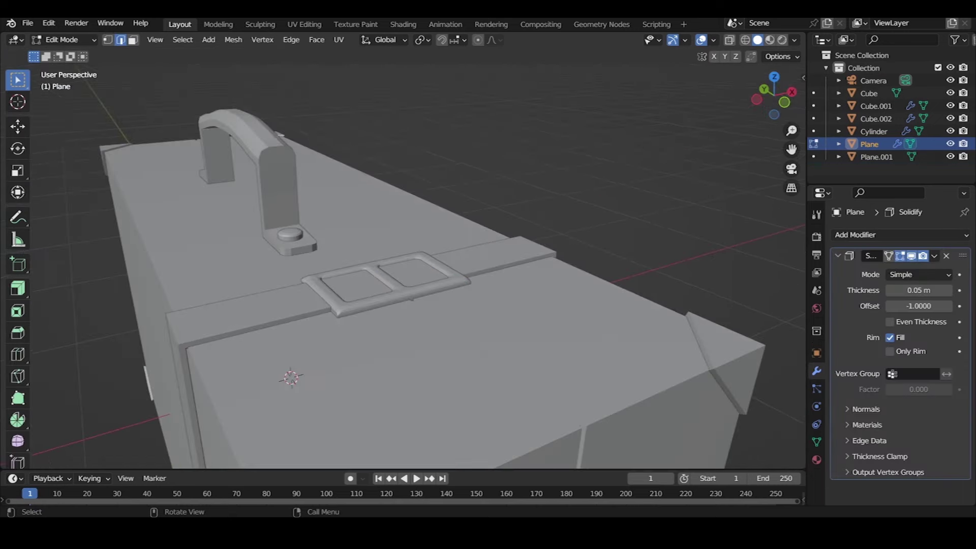
pyautogui.press('Tab')
pyautogui.click(838, 256)
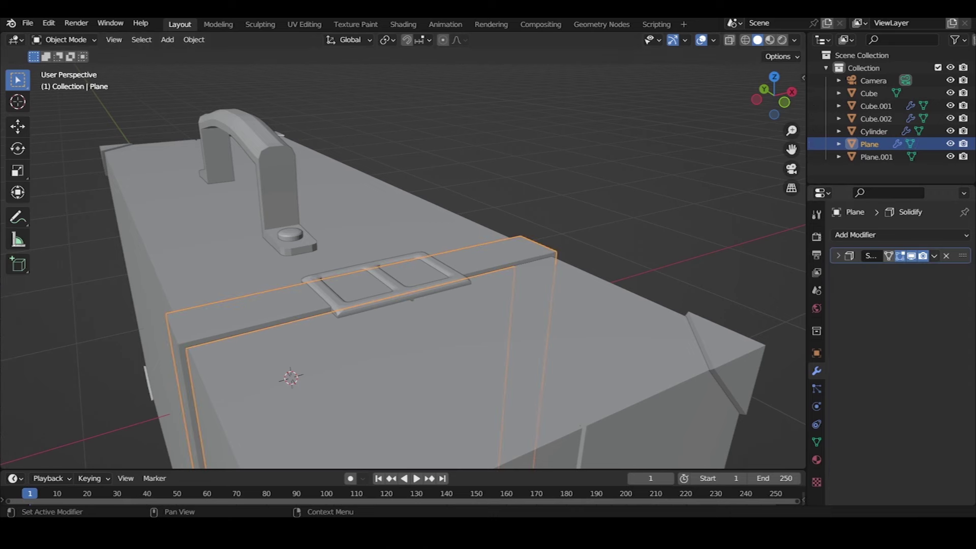
pyautogui.press('Tab')
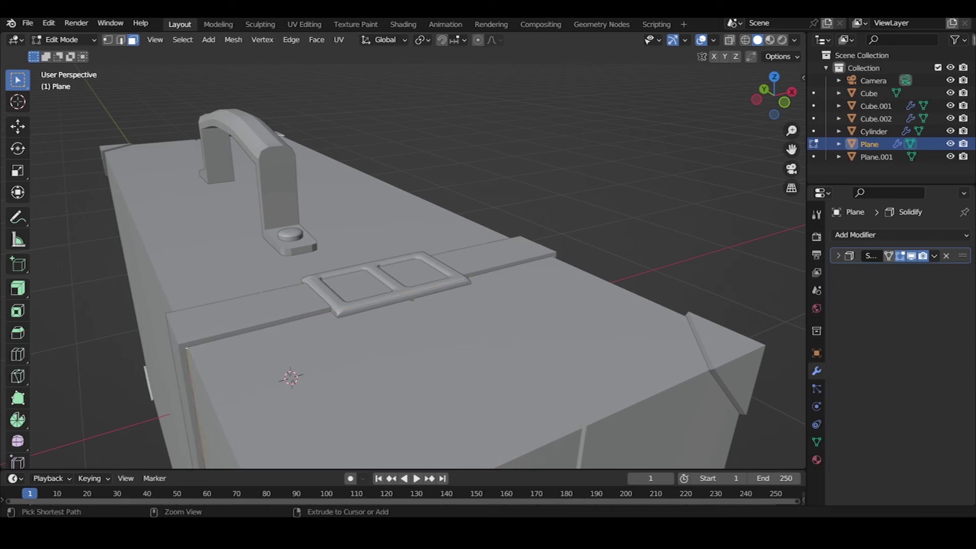
pyautogui.press('Tab')
pyautogui.click(838, 256)
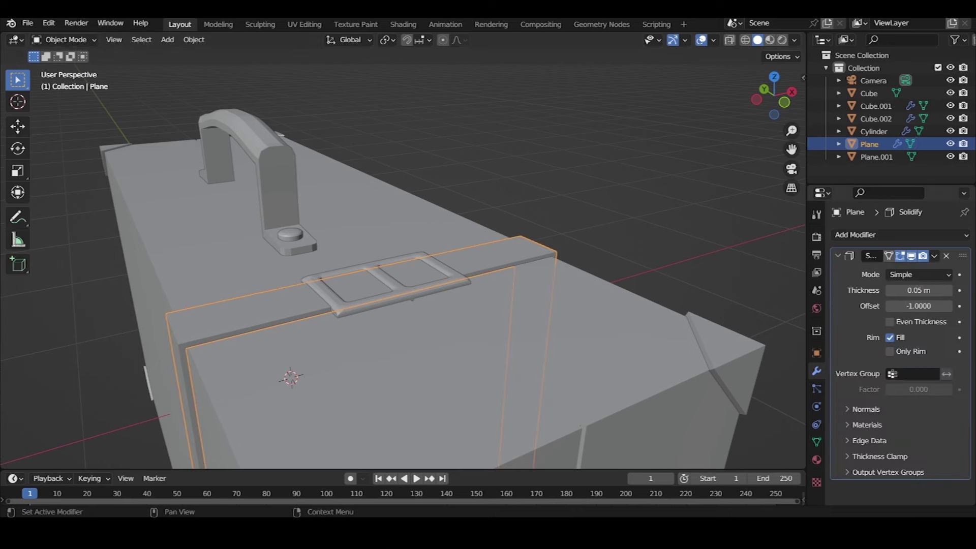
pyautogui.click(900, 235)
pyautogui.press('Escape')
pyautogui.click(947, 256)
# Add 12 evenly centred loop cuts along the strap
pyautogui.press('Tab')
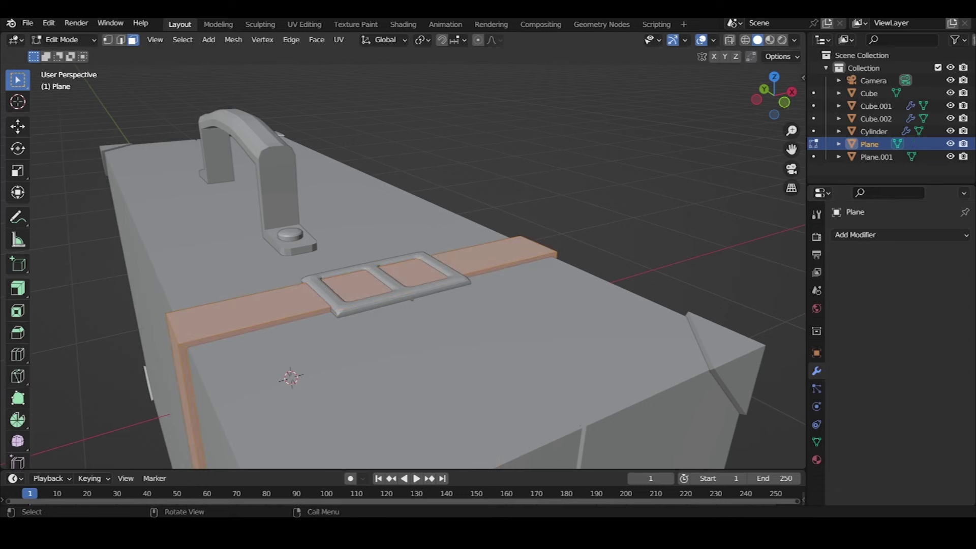
pyautogui.scroll(1, 432, 270)
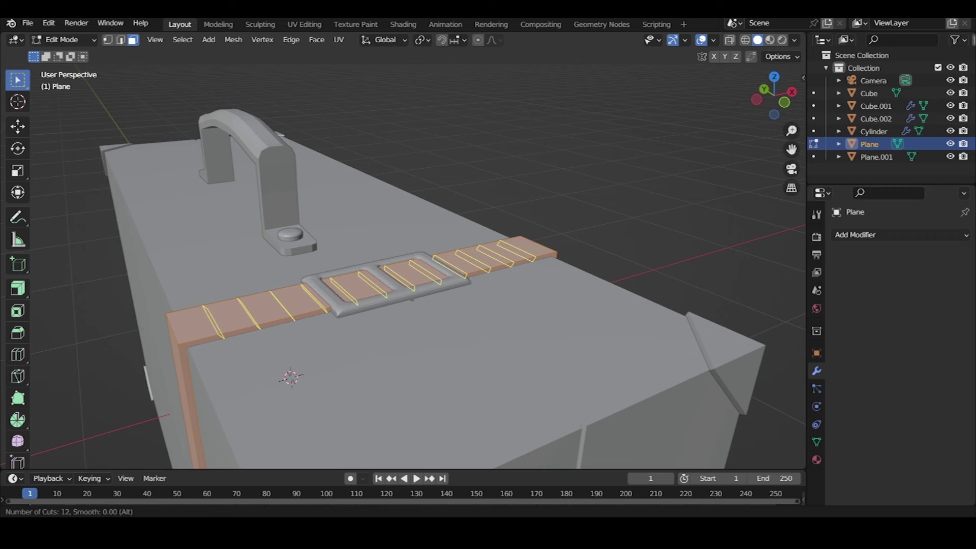
pyautogui.click(499, 248)
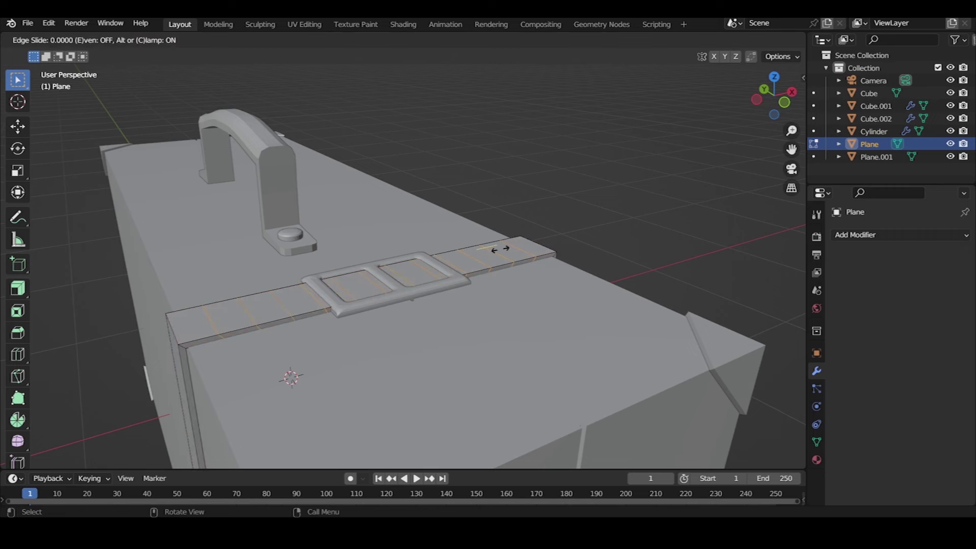
pyautogui.rightClick(532, 249)
pyautogui.hotkey('alt', 'a')
# Turn on X-ray and vertex select, and view the strap from the right side
pyautogui.moveTo(406, 305); pyautogui.dragTo(386, 295, button='middle')
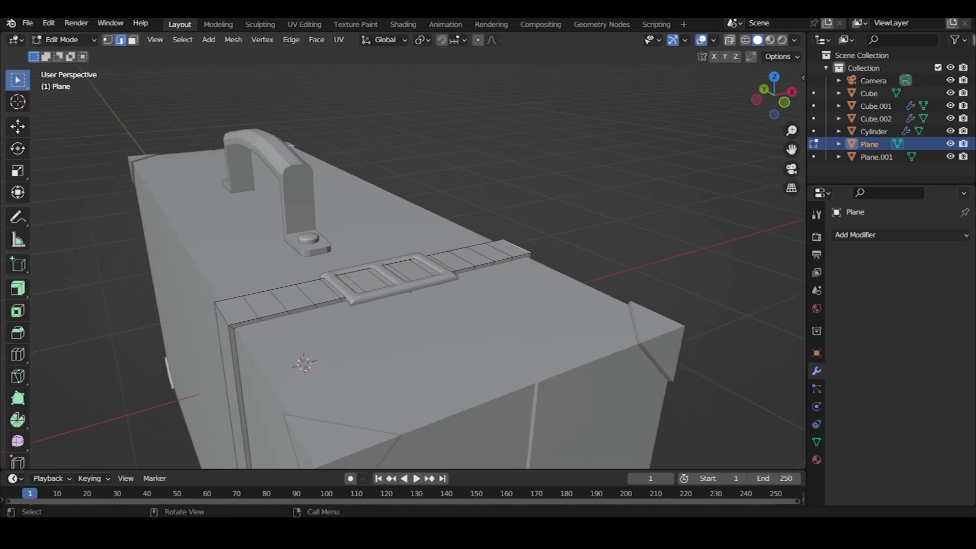
pyautogui.hotkey('alt', 'z')
pyautogui.press('1')
pyautogui.press('KP_3')
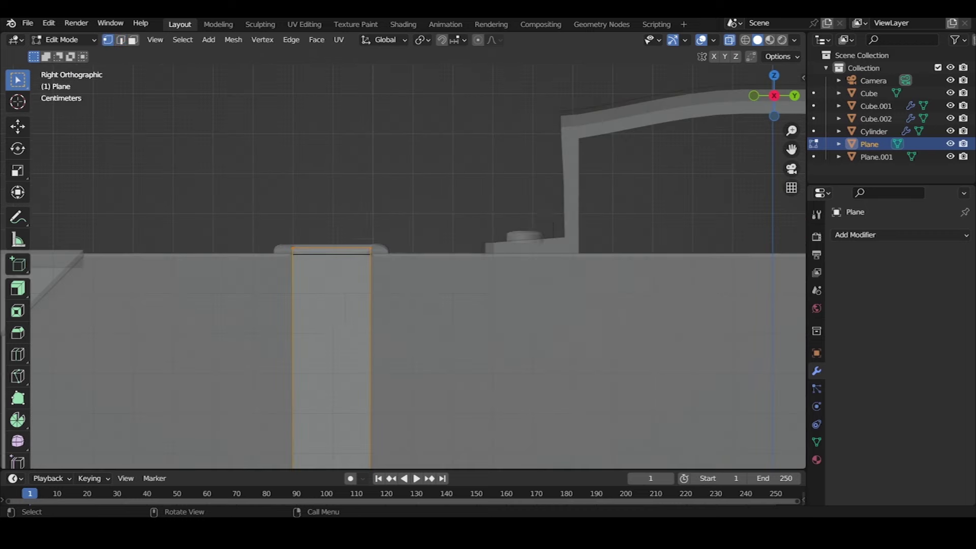
# In Back Ortho, raise the strap's middle vertices along Z with proportional falloff
pyautogui.press('ctrl+KP_1')
pyautogui.scroll(1, 403, 259)
pyautogui.scroll(5, 403, 259)
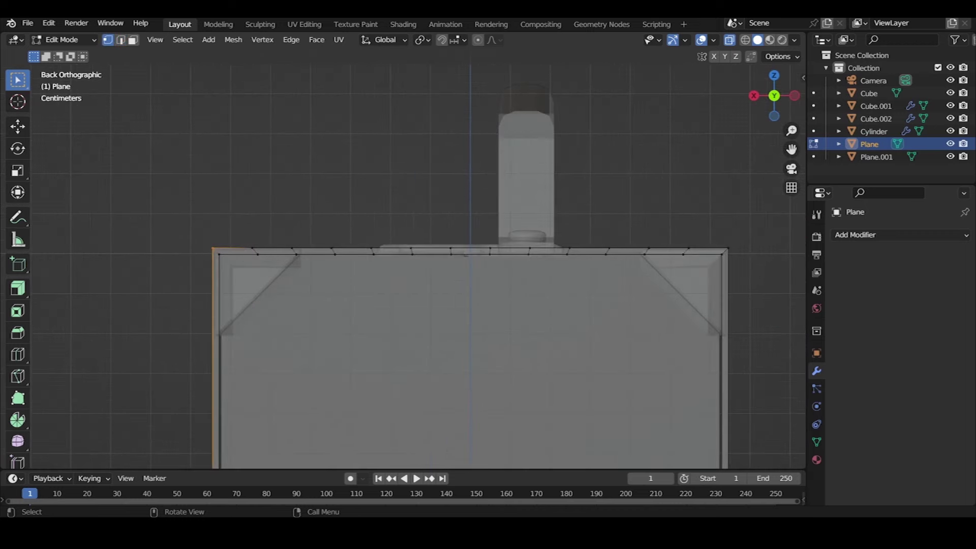
pyautogui.press('g')
pyautogui.press('Escape')
pyautogui.press('g')
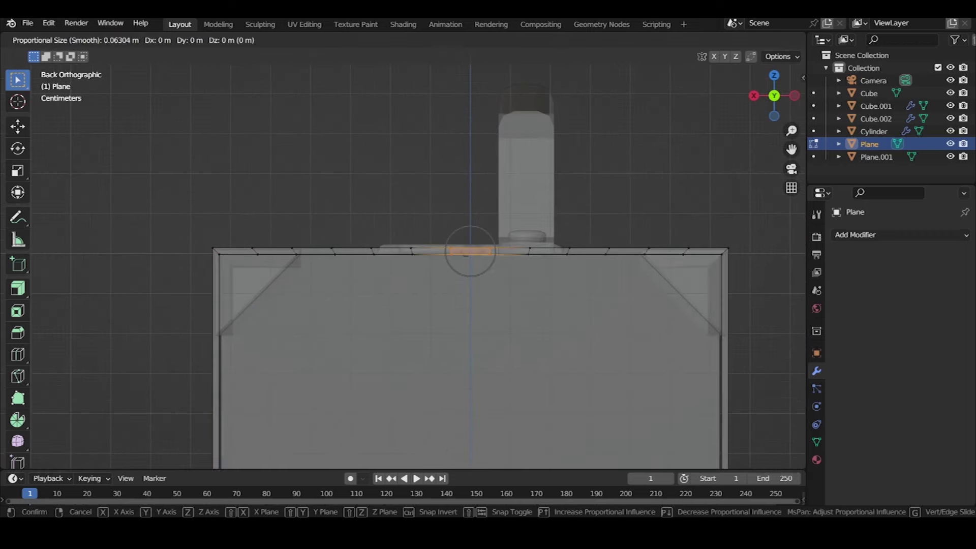
pyautogui.press('z')
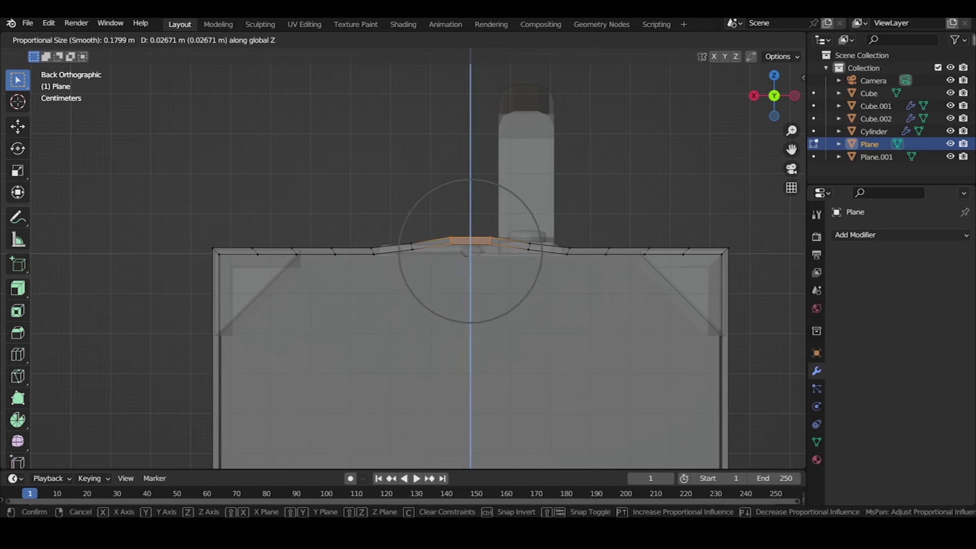
pyautogui.press('Return')
# Check the arch, then lift the strap's middle vertices further along Z
pyautogui.press('Tab')
pyautogui.moveTo(470, 252)
pyautogui.mouseDown(button='middle')
pyautogui.moveTo(407, 229)
pyautogui.moveTo(407, 254)
pyautogui.mouseUp(button='middle')
pyautogui.press('Tab')
pyautogui.press('Tab')
pyautogui.press('Tab')
pyautogui.scroll(3, 407, 254)
pyautogui.press('g')
pyautogui.press('z')
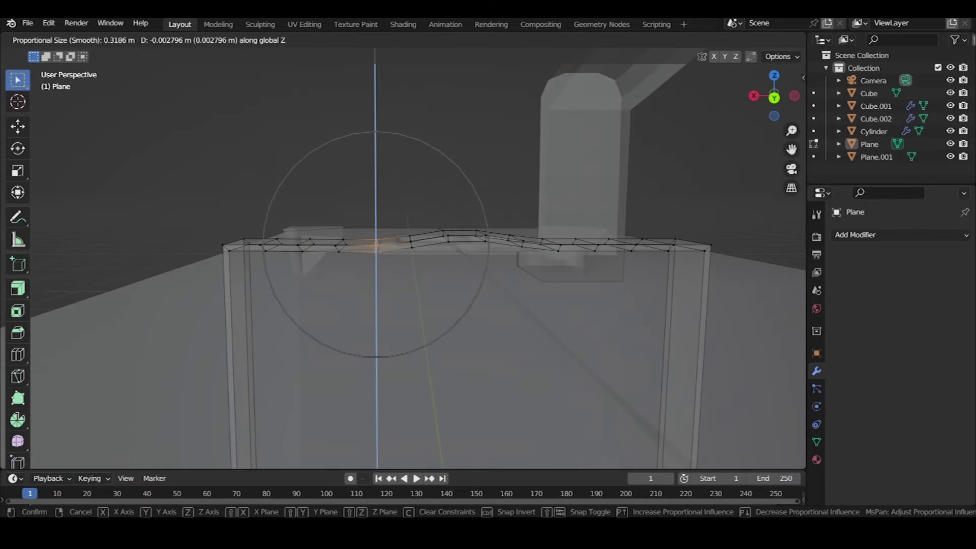
pyautogui.press('Return')
# Lower the strap's hump slightly along Z and leave Edit Mode
pyautogui.moveTo(407, 254)
pyautogui.mouseDown(button='middle')
pyautogui.moveTo(356, 244)
pyautogui.moveTo(387, 254)
pyautogui.moveTo(407, 203)
pyautogui.mouseUp(button='middle')
pyautogui.press('g')
pyautogui.press('z')
pyautogui.press('Return')
pyautogui.press('Tab')
pyautogui.click(407, 305)
pyautogui.click(321, 260)
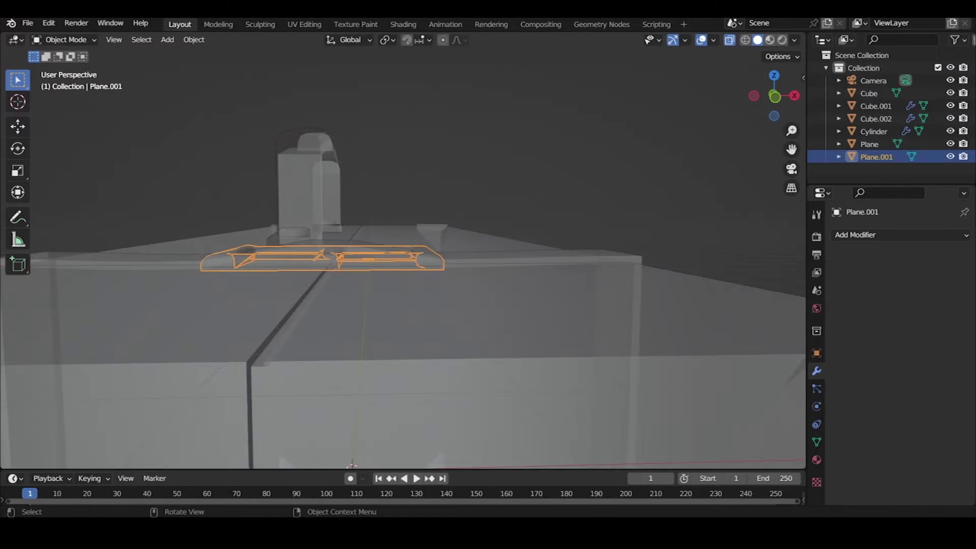
# Raise the buckle frame slightly along Z and inspect it against the strap
pyautogui.press('g')
pyautogui.press('z')
pyautogui.press('z')
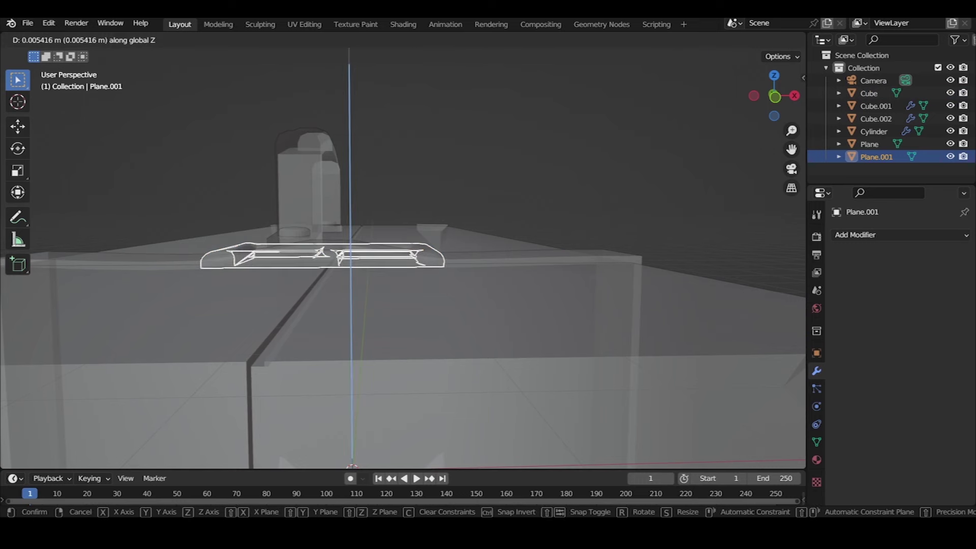
pyautogui.press('Return')
pyautogui.click(326, 257)
pyautogui.press('Tab')
pyautogui.moveTo(407, 306); pyautogui.dragTo(407, 254, button='middle')
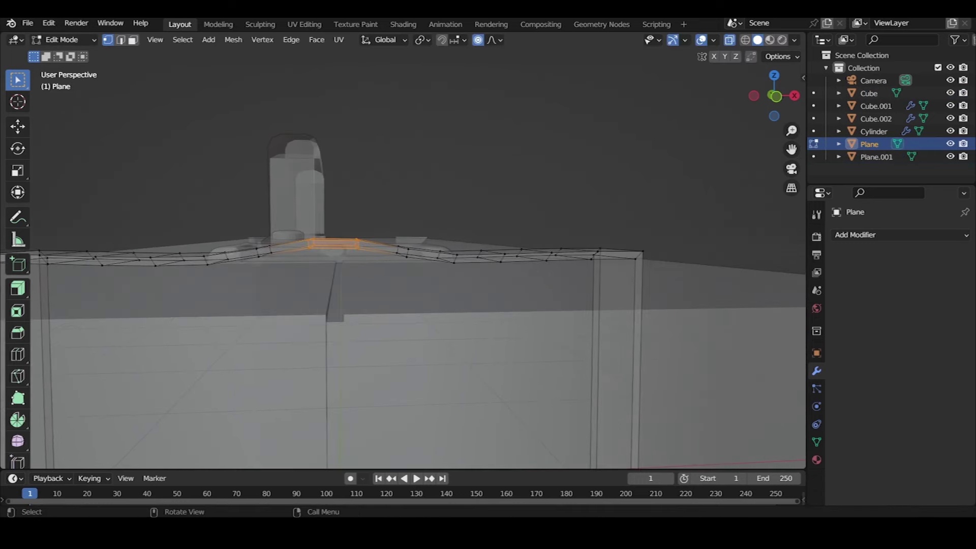
pyautogui.hotkey('alt', 'z')
pyautogui.moveTo(331, 438)
pyautogui.mouseDown(button='middle')
pyautogui.moveTo(302, 464)
pyautogui.moveTo(268, 466)
pyautogui.mouseUp(button='middle')
# Bend one end of the buckle frame upward along Z with proportional editing
pyautogui.click(877, 157)
pyautogui.press('Tab')
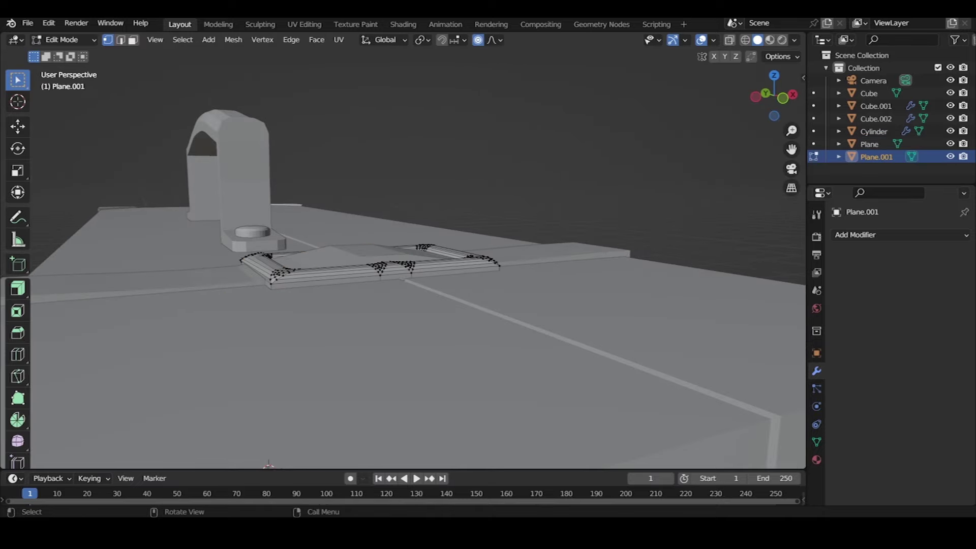
pyautogui.moveTo(346, 356)
pyautogui.mouseDown(button='middle')
pyautogui.moveTo(346, 436)
pyautogui.moveTo(346, 305)
pyautogui.mouseUp(button='middle')
pyautogui.hotkey('alt', 'z')
pyautogui.press('g')
pyautogui.press('z')
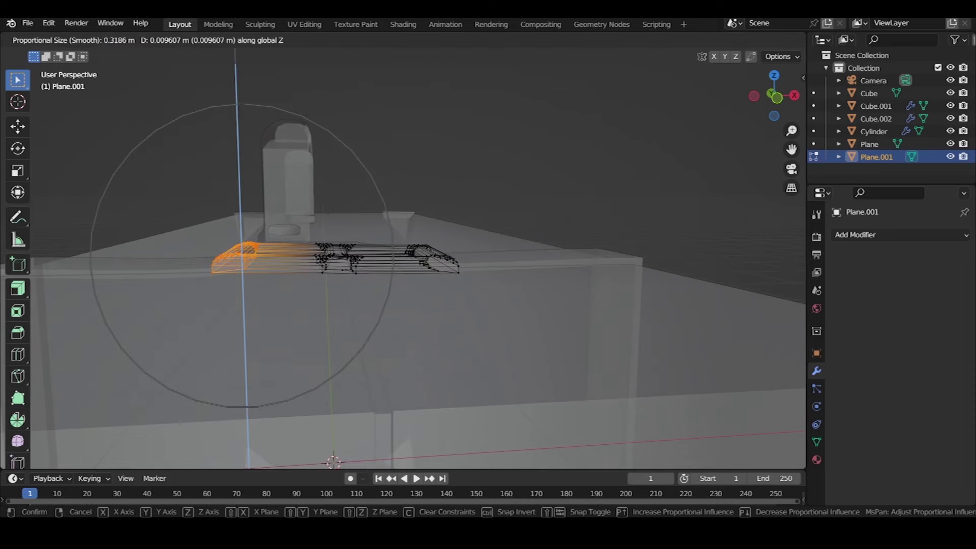
pyautogui.press('Return')
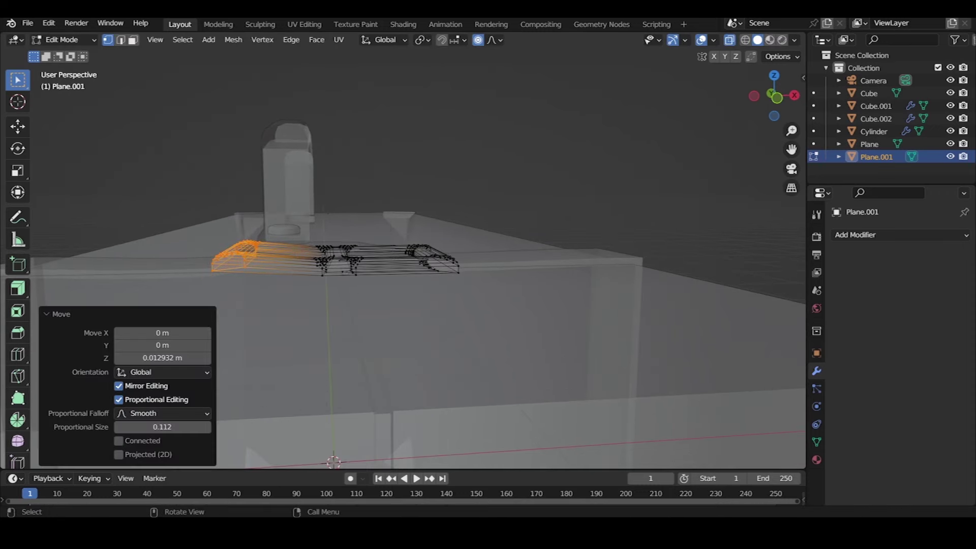
pyautogui.hotkey('alt', 'z')
# Lift the buckle's other end along Z to follow the strap's arch
pyautogui.moveTo(406, 305)
pyautogui.mouseDown(button='middle')
pyautogui.moveTo(407, 229)
pyautogui.moveTo(316, 234)
pyautogui.mouseUp(button='middle')
pyautogui.hotkey('alt', 'z')
pyautogui.hotkey('alt', 'z')
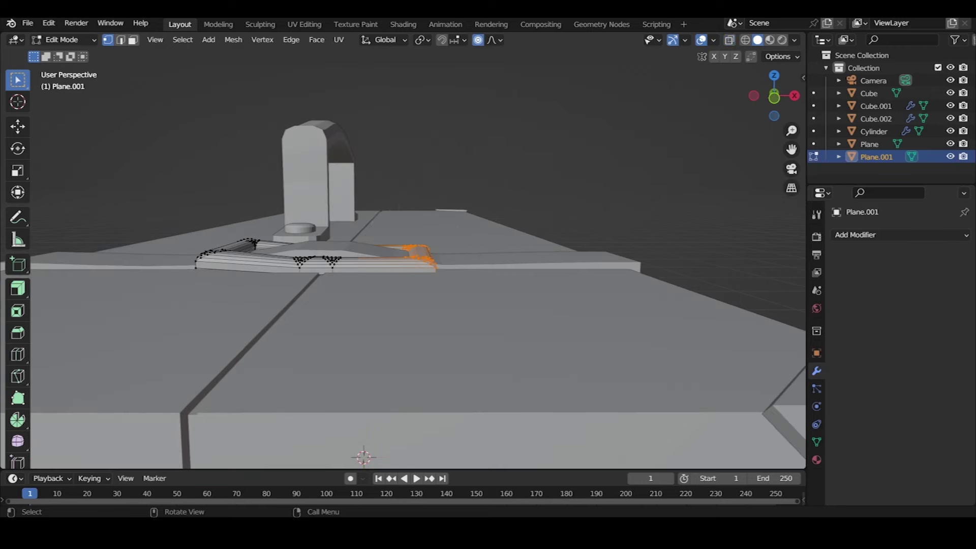
pyautogui.press('g')
pyautogui.press('z')
pyautogui.press('Return')
pyautogui.moveTo(407, 306); pyautogui.dragTo(331, 464, button='middle')
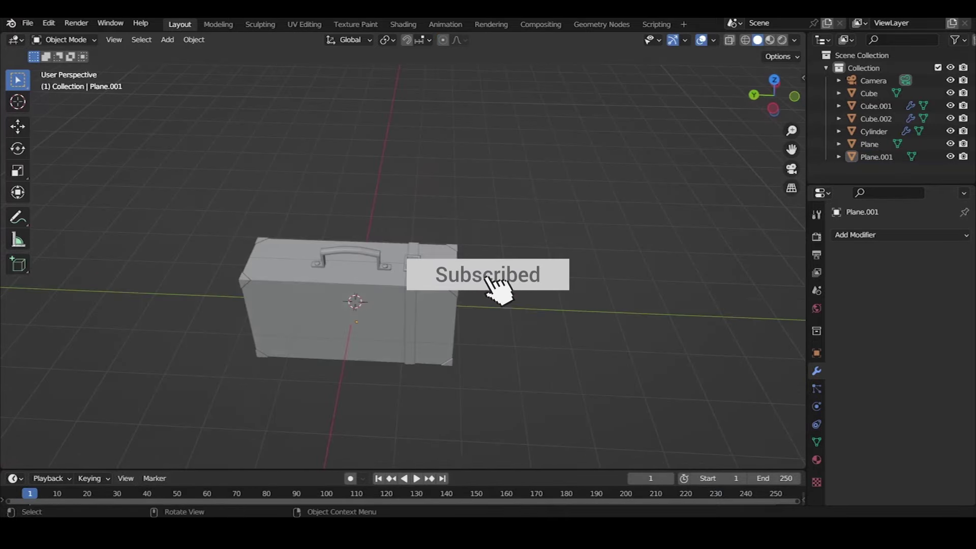
# Add Mirror modifiers to strap Plane and buckle Plane.001, with X unticked on the buckle
pyautogui.click(875, 156)
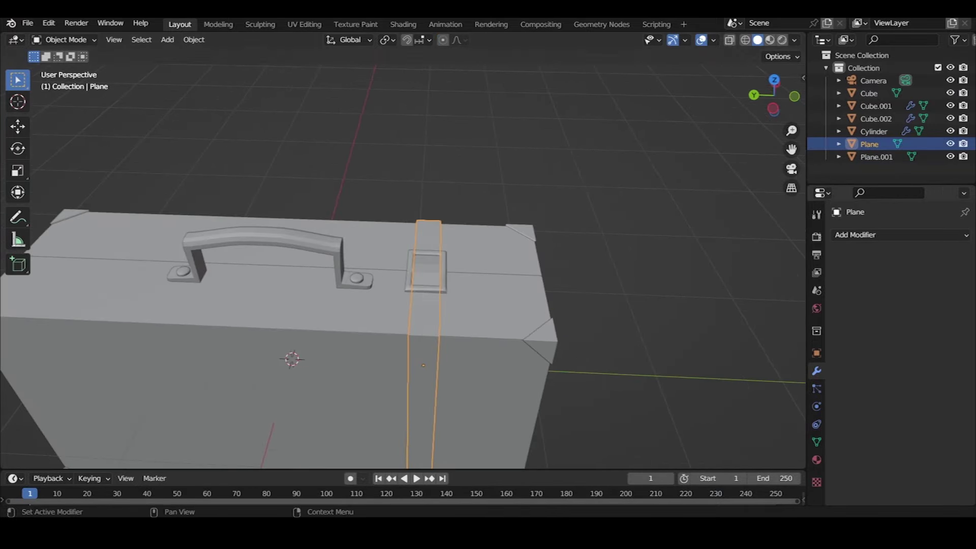
pyautogui.click(900, 235)
pyautogui.click(708, 379)
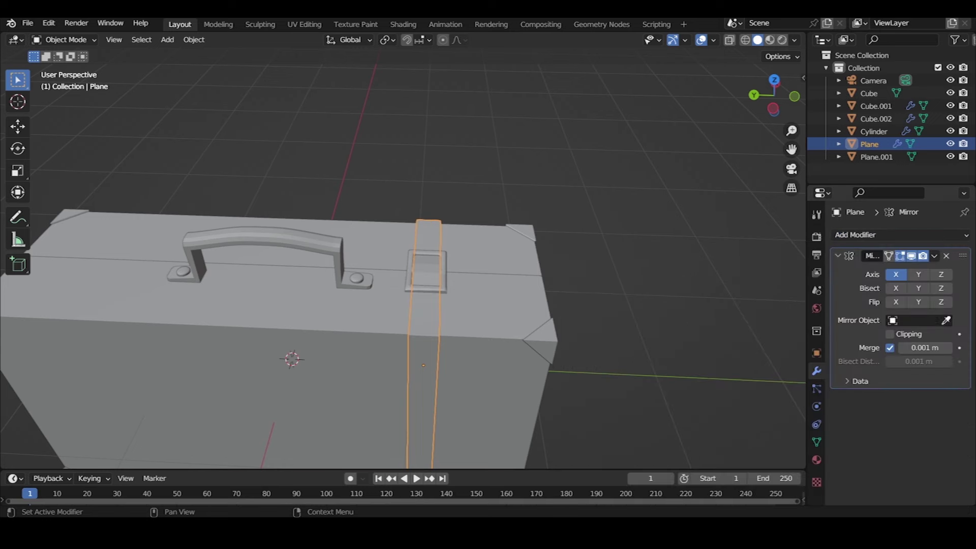
pyautogui.click(875, 157)
pyautogui.click(900, 235)
pyautogui.click(722, 380)
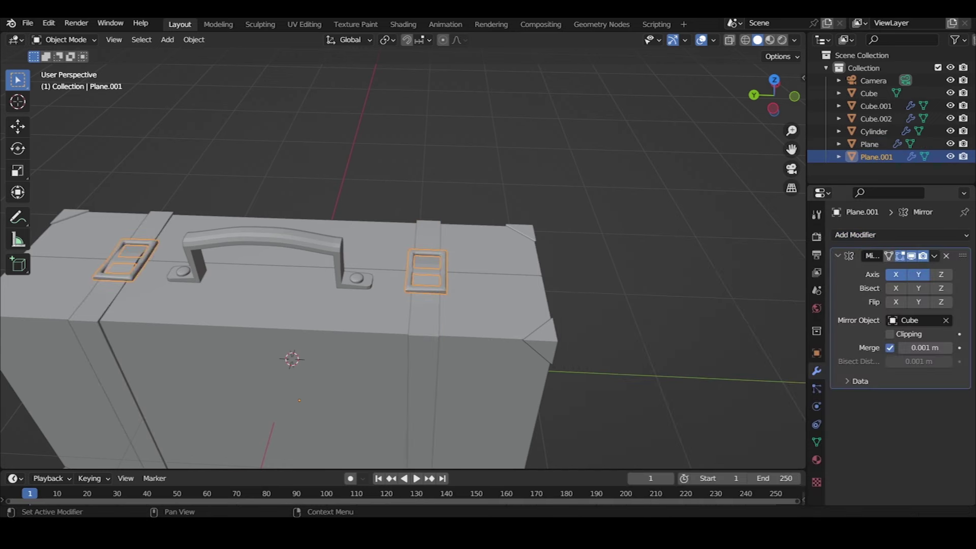
pyautogui.click(896, 275)
# Add a 32-vertex, 1 m mesh circle at the origin
pyautogui.hotkey('alt', 'a')
pyautogui.scroll(-4, 402, 305)
pyautogui.moveTo(402, 306)
pyautogui.mouseDown(button='middle')
pyautogui.moveTo(483, 325)
pyautogui.moveTo(433, 229)
pyautogui.mouseUp(button='middle')
pyautogui.scroll(-3, 432, 229)
pyautogui.hotkey('shift', 'a')
pyautogui.click(534, 254)
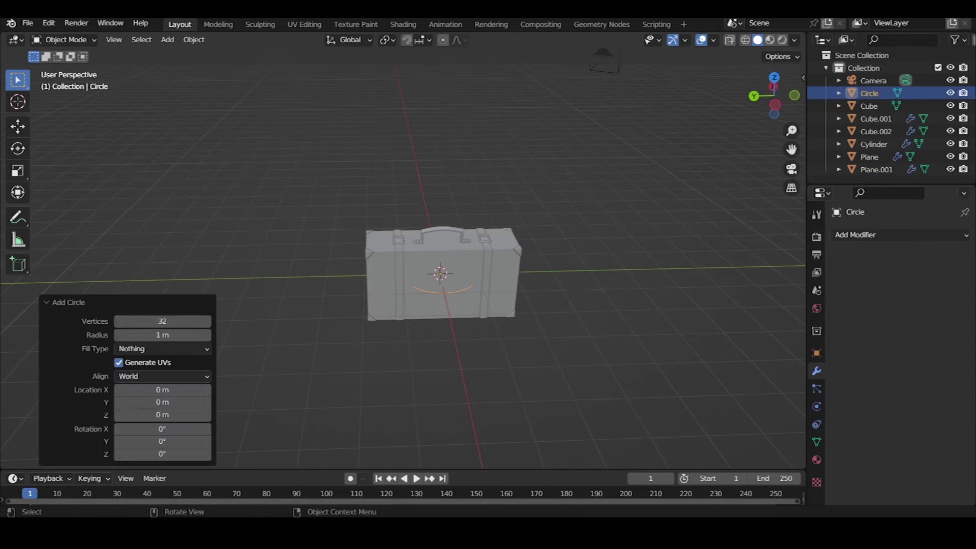
# Replace the circle with an N-Gon-filled circle of radius about 2.73 m
pyautogui.press('s')
pyautogui.click(722, 183)
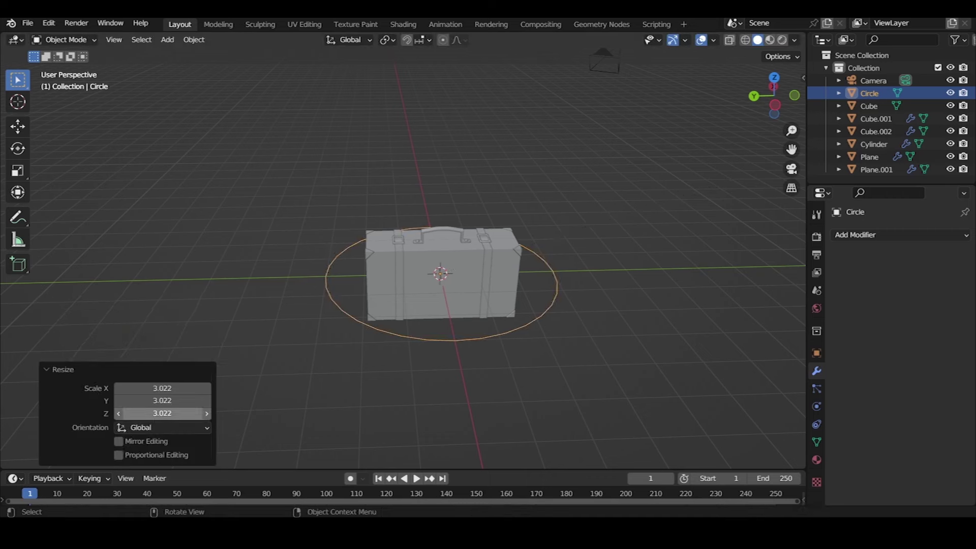
pyautogui.hotkey('ctrl', 'z')
pyautogui.hotkey('ctrl', 'z')
pyautogui.hotkey('shift', 'a')
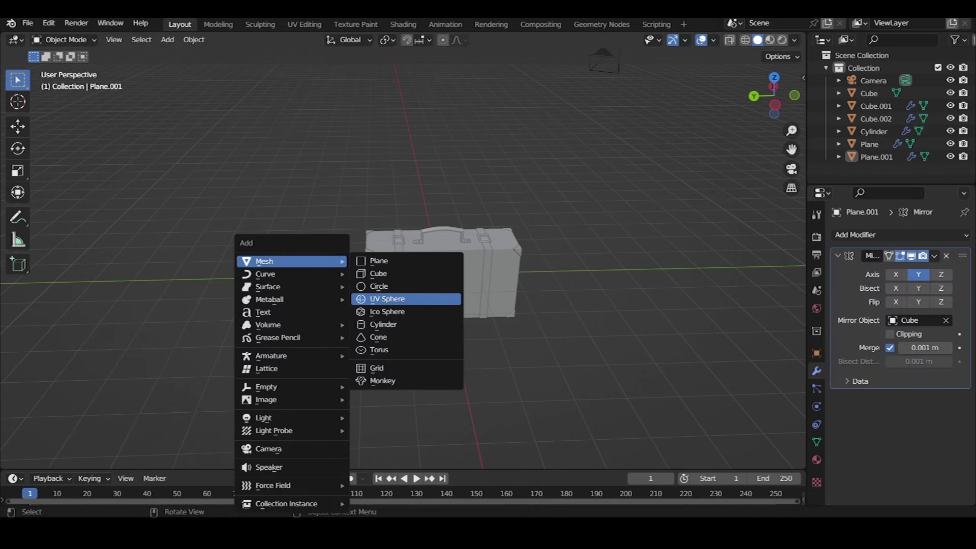
pyautogui.click(384, 285)
pyautogui.click(162, 349)
pyautogui.click(152, 375)
pyautogui.moveTo(161, 335); pyautogui.dragTo(204, 335)
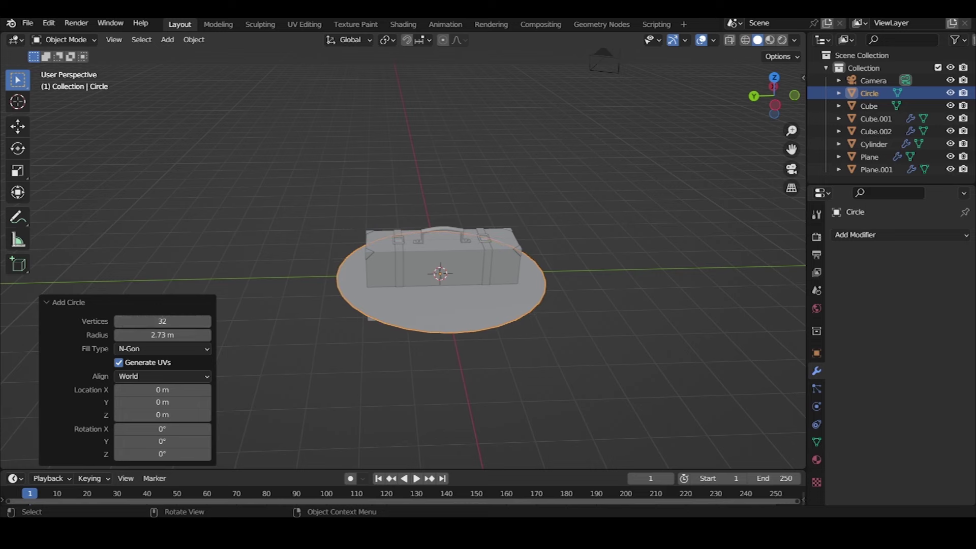
# Box-select the suitcase parts and lift them along Z
pyautogui.click(635, 397)
pyautogui.moveTo(509, 356); pyautogui.dragTo(509, 305, button='middle')
pyautogui.moveTo(294, 185)
pyautogui.mouseDown()
pyautogui.moveTo(427, 311)
pyautogui.moveTo(538, 326)
pyautogui.mouseUp()
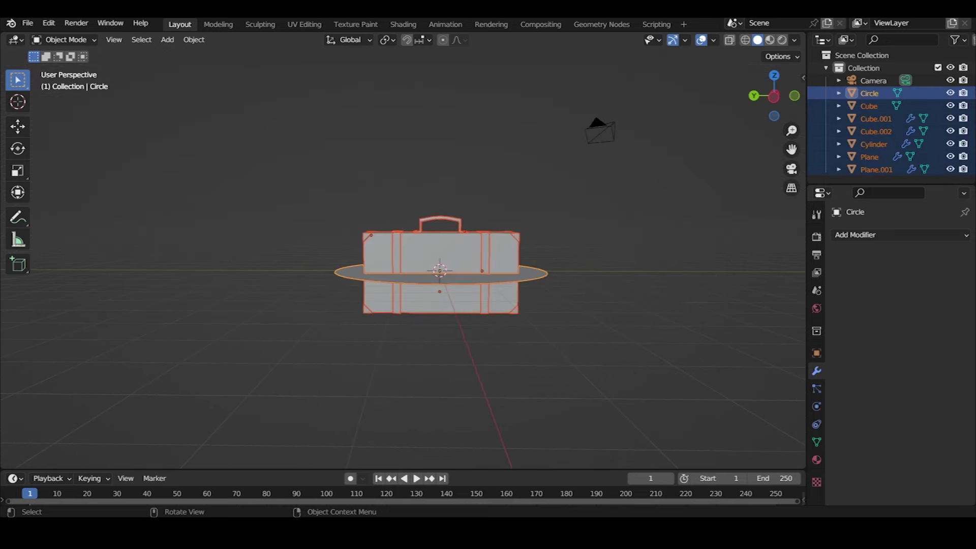
pyautogui.press('g')
pyautogui.press('z')
pyautogui.press('Return')
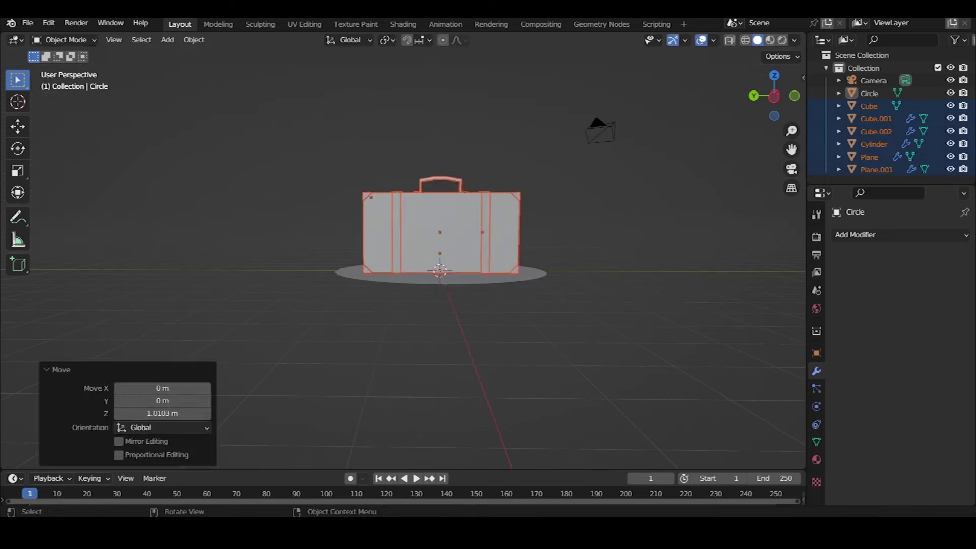
# Scale the disc by 1.21, then select only the suitcase parts
pyautogui.moveTo(559, 356); pyautogui.dragTo(559, 305, button='middle')
pyautogui.click(437, 346)
pyautogui.press('s')
pyautogui.press('Return')
pyautogui.moveTo(508, 330); pyautogui.dragTo(509, 254, button='middle')
pyautogui.moveTo(331, 187); pyautogui.dragTo(501, 275)
pyautogui.keyDown('shift'); pyautogui.click(483, 263); pyautogui.keyUp('shift')
# Adjust the suitcase's height along Z so it stands on the disc
pyautogui.scroll(8, 425, 254)
pyautogui.press('g')
pyautogui.press('z')
pyautogui.press('Escape')
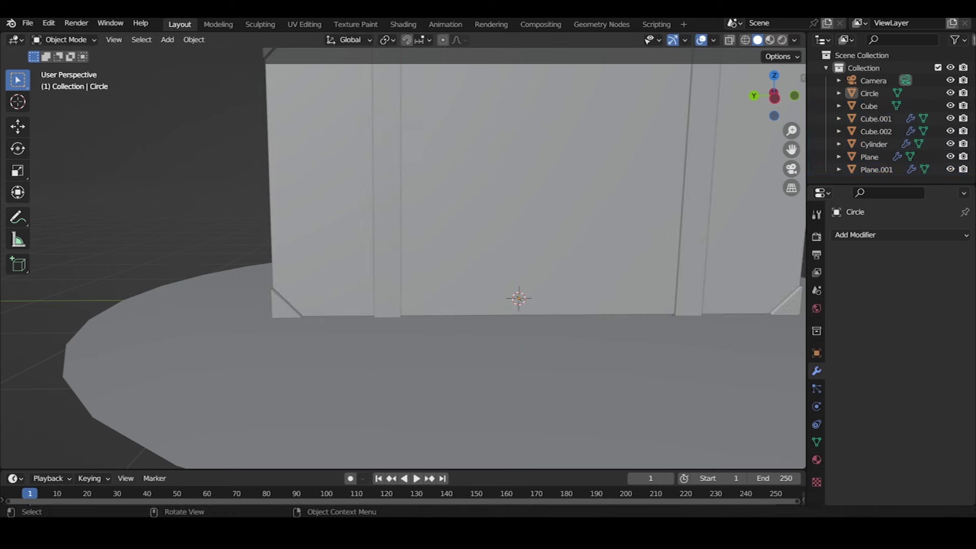
pyautogui.scroll(-6, 518, 298)
pyautogui.moveTo(401, 254)
pyautogui.mouseDown(button='middle')
pyautogui.moveTo(447, 239)
pyautogui.moveTo(438, 240)
pyautogui.moveTo(439, 193)
pyautogui.mouseUp(button='middle')
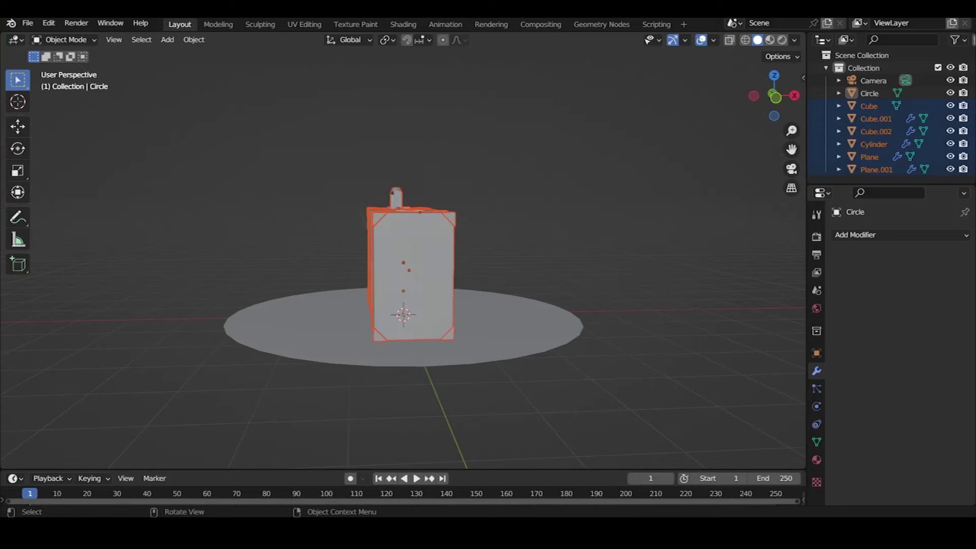
pyautogui.press('KP_Decimal')
pyautogui.press('g')
pyautogui.press('z')
pyautogui.press('Return')
# Orbit around the scene to inspect the suitcase standing on the disc
pyautogui.press('Tab')
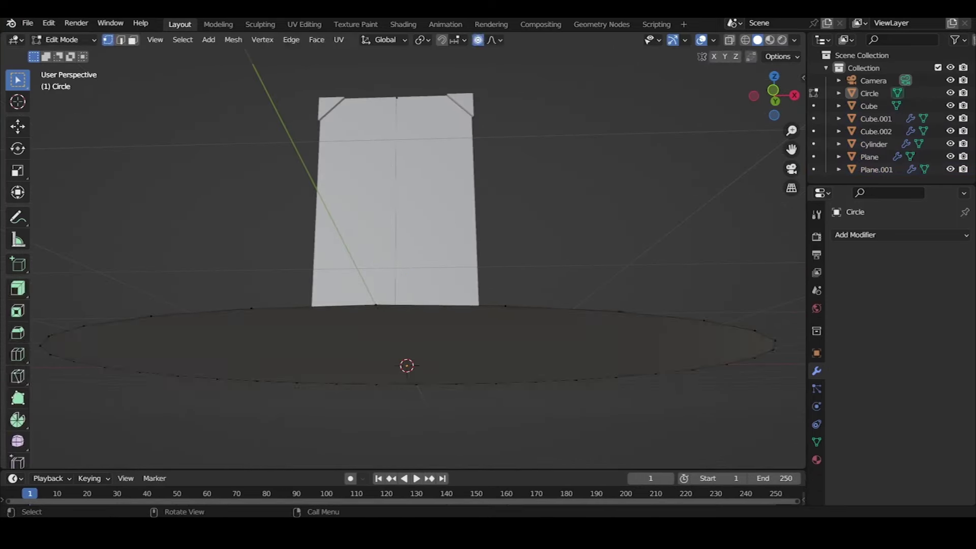
pyautogui.press('Tab')
pyautogui.scroll(-5, 415, 244)
pyautogui.moveTo(415, 244); pyautogui.dragTo(415, 244, button='middle')
pyautogui.scroll(2, 549, 184)
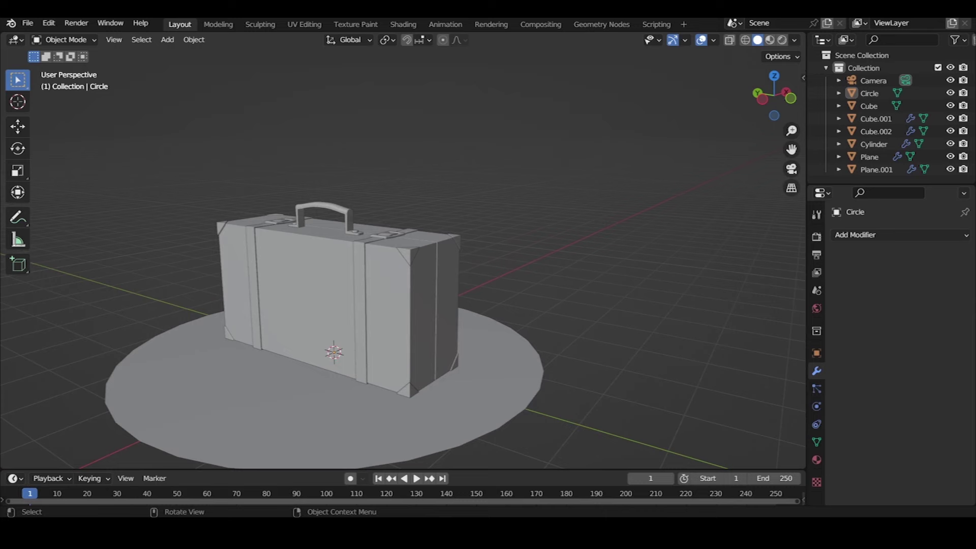
pyautogui.moveTo(415, 244); pyautogui.dragTo(415, 244, button='middle')
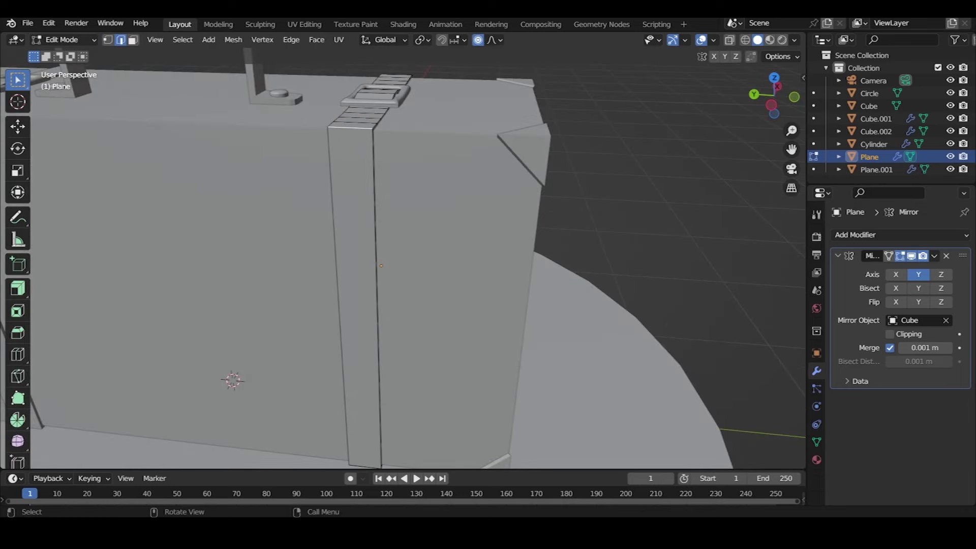
# Bevel the strap-end edges with Ctrl+B and return to Object Mode
pyautogui.moveTo(415, 244); pyautogui.dragTo(415, 244, button='middle')
pyautogui.hotkey('ctrl', 'b')
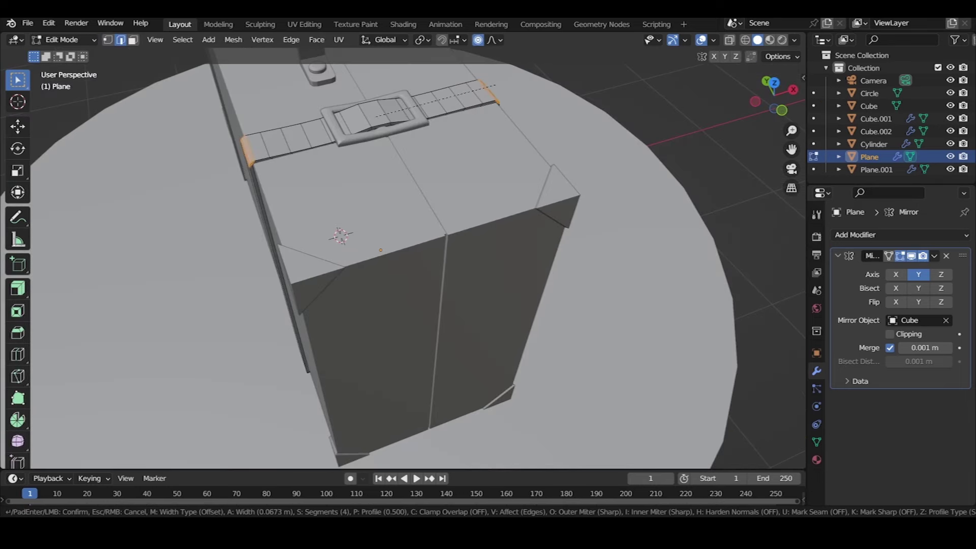
pyautogui.click(376, 116)
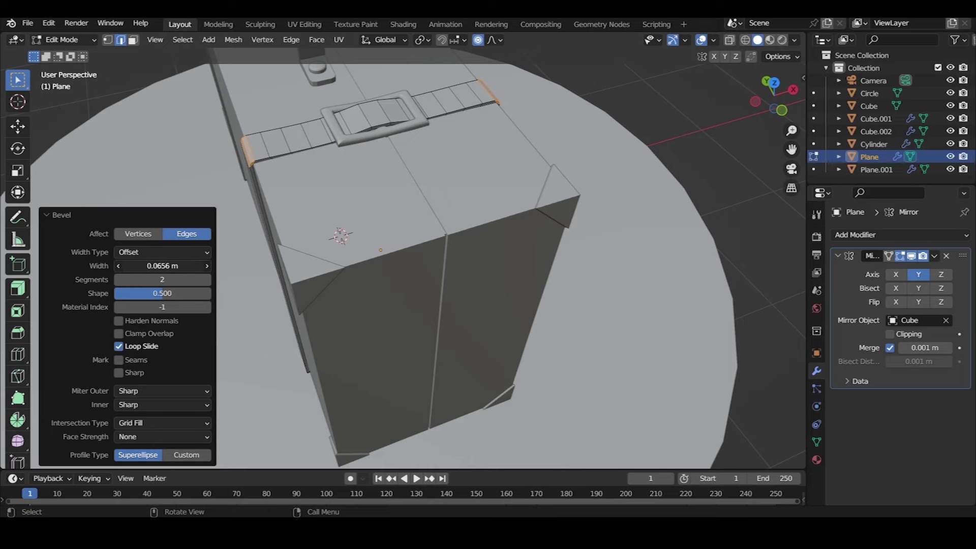
pyautogui.press('Tab')
pyautogui.moveTo(381, 251)
pyautogui.mouseDown(button='middle')
pyautogui.moveTo(340, 396)
pyautogui.moveTo(333, 379)
pyautogui.mouseUp(button='middle')
# On handle Cube.001, extrude and shrink the selected faces and pick handle edge loops
pyautogui.click(371, 102)
pyautogui.press('Tab')
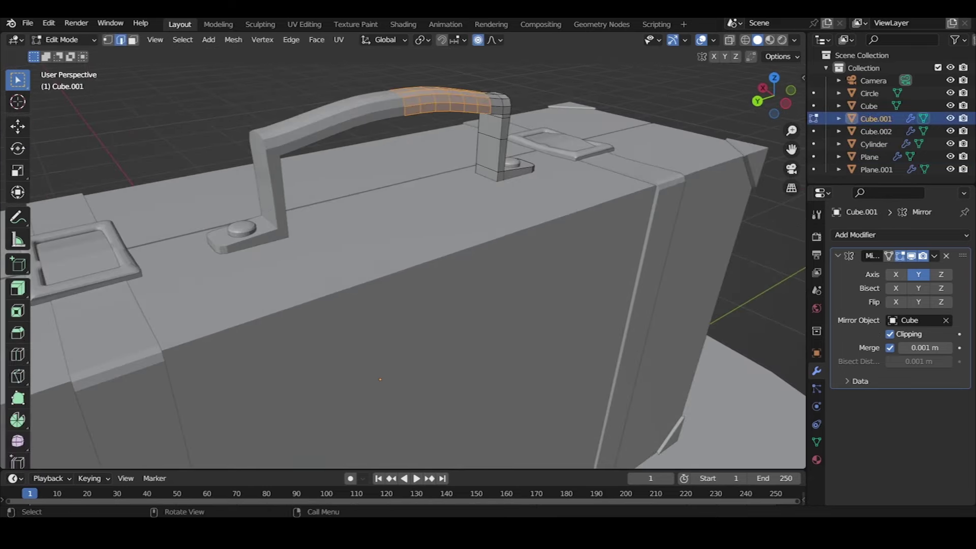
pyautogui.moveTo(366, 162); pyautogui.dragTo(365, 169)
pyautogui.moveTo(365, 169)
pyautogui.mouseDown(button='middle')
pyautogui.moveTo(235, 427)
pyautogui.moveTo(883, 102)
pyautogui.mouseUp(button='middle')
pyautogui.click(339, 161)
pyautogui.moveTo(365, 116)
pyautogui.mouseDown(button='middle')
pyautogui.moveTo(401, 183)
pyautogui.moveTo(229, 186)
pyautogui.moveTo(124, 157)
pyautogui.moveTo(342, 168)
pyautogui.moveTo(411, 463)
pyautogui.moveTo(356, 254)
pyautogui.moveTo(437, 356)
pyautogui.moveTo(448, 305)
pyautogui.moveTo(488, 300)
pyautogui.moveTo(447, 310)
pyautogui.mouseUp(button='middle')
pyautogui.keyDown('alt'); pyautogui.click(228, 186); pyautogui.keyUp('alt')
pyautogui.press('Tab')
# Nudge the handle foot about 0.016 m along Y with proportional editing in X-ray
pyautogui.scroll(-4, 342, 168)
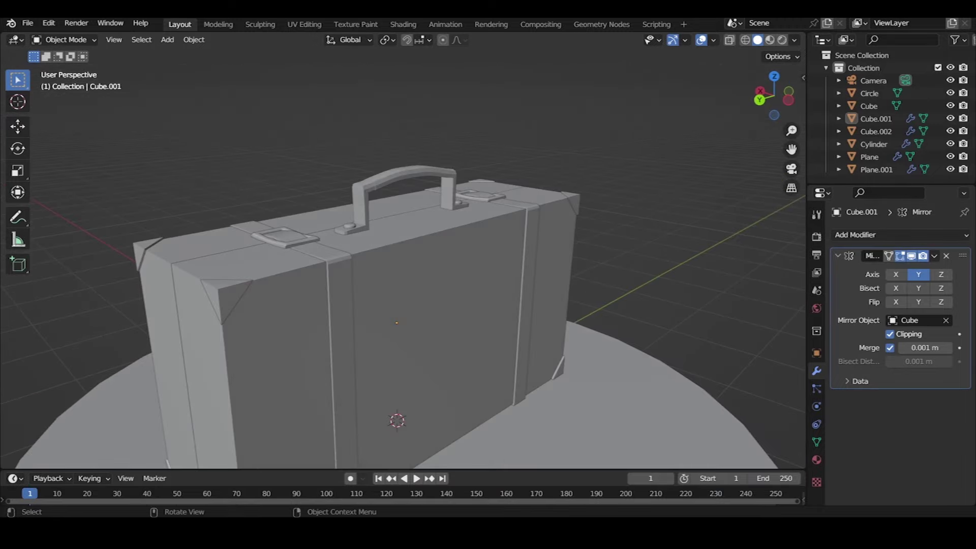
pyautogui.scroll(2, 403, 287)
pyautogui.scroll(3, 403, 287)
pyautogui.moveTo(403, 287); pyautogui.dragTo(387, 290, button='middle')
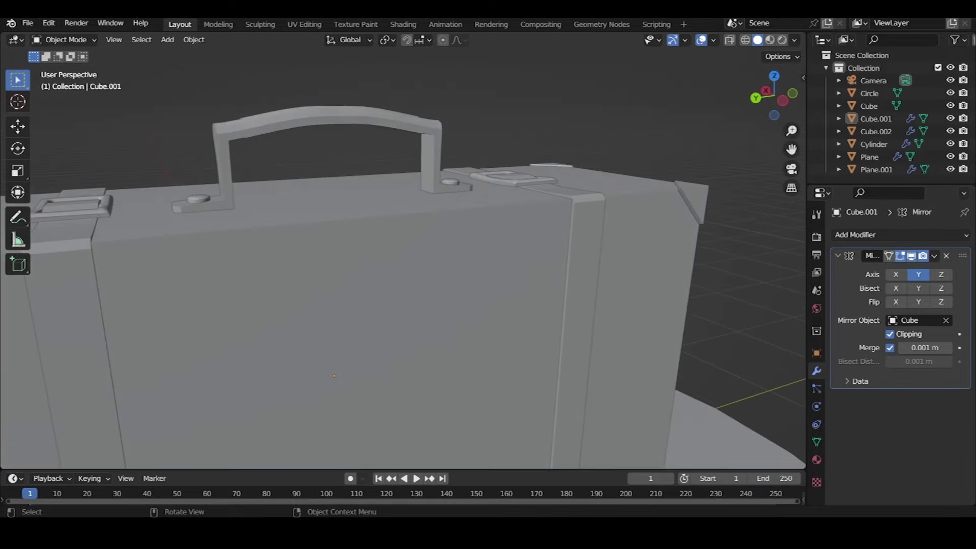
pyautogui.press('Tab')
pyautogui.scroll(2, 361, 68)
pyautogui.scroll(2, 284, 78)
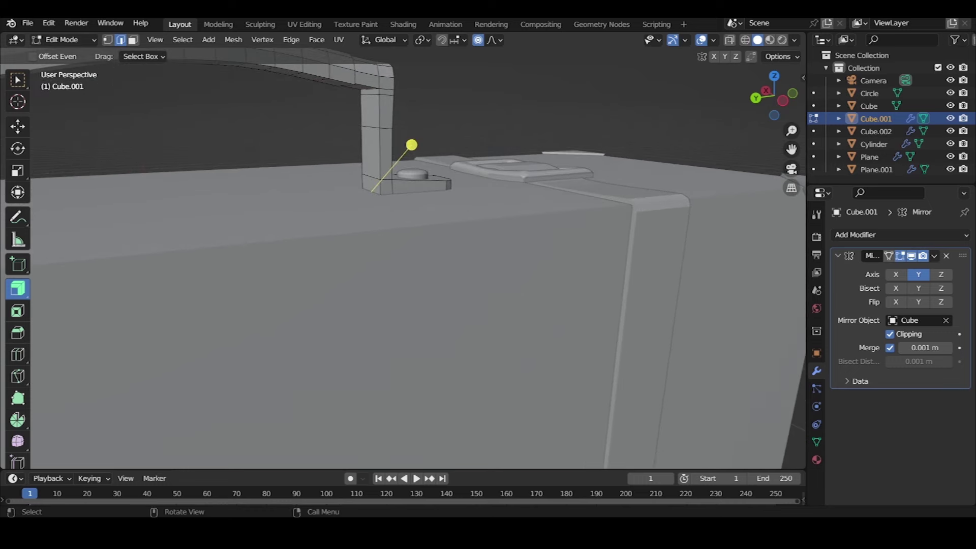
pyautogui.moveTo(407, 284); pyautogui.dragTo(410, 315, button='middle')
pyautogui.hotkey('alt', 'z')
pyautogui.press('g')
pyautogui.press('y')
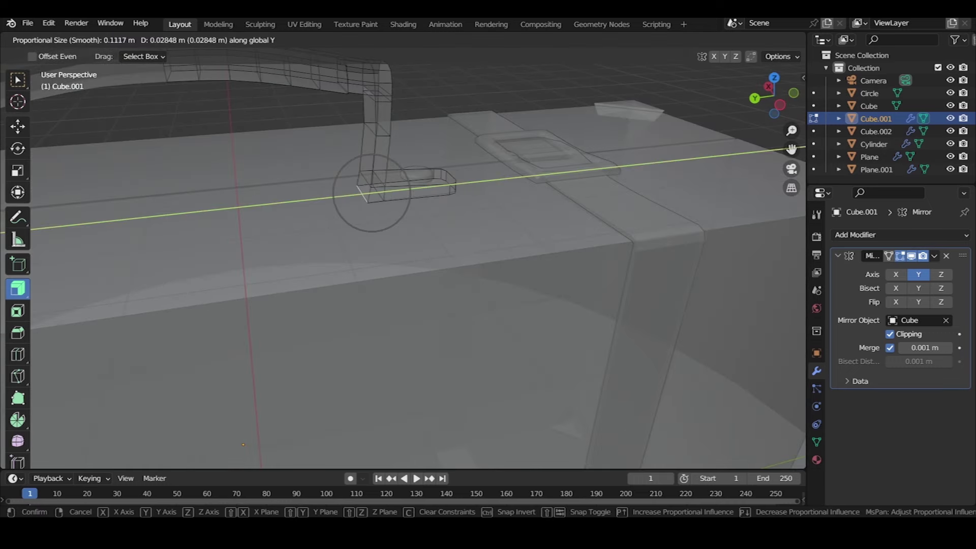
pyautogui.press('Return')
# Shift the handle foot along X, then leave Edit Mode with X-ray off
pyautogui.press('g')
pyautogui.press('Return')
pyautogui.press('g')
pyautogui.press('x')
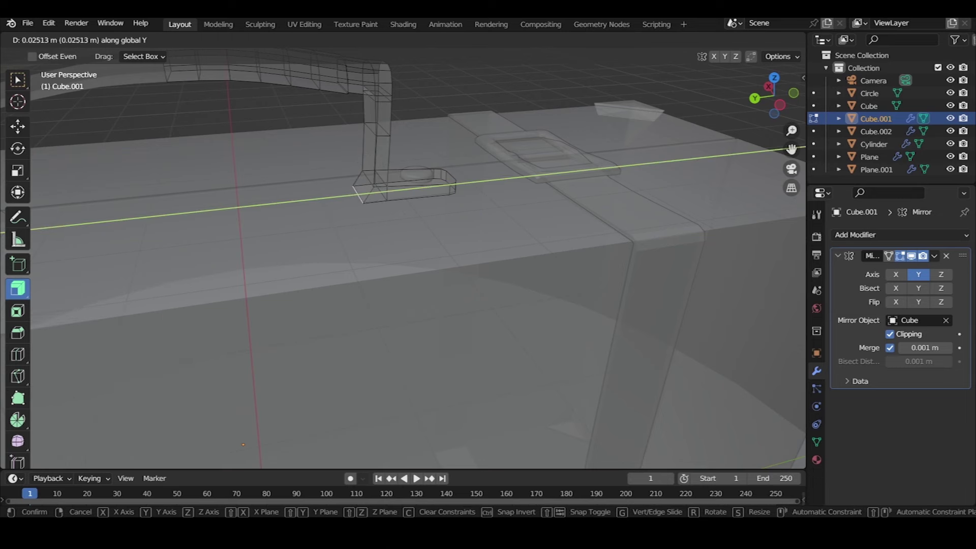
pyautogui.press('Return')
pyautogui.press('Tab')
pyautogui.press('Tab')
pyautogui.hotkey('alt', 'z')
pyautogui.press('Tab')
# Orbit and zoom to review the finished suitcase
pyautogui.moveTo(407, 255)
pyautogui.mouseDown(button='middle')
pyautogui.moveTo(386, 285)
pyautogui.moveTo(356, 265)
pyautogui.moveTo(448, 239)
pyautogui.moveTo(417, 254)
pyautogui.moveTo(437, 250)
pyautogui.mouseUp(button='middle')
pyautogui.scroll(-3, 403, 259)
pyautogui.scroll(-2, 402, 254)
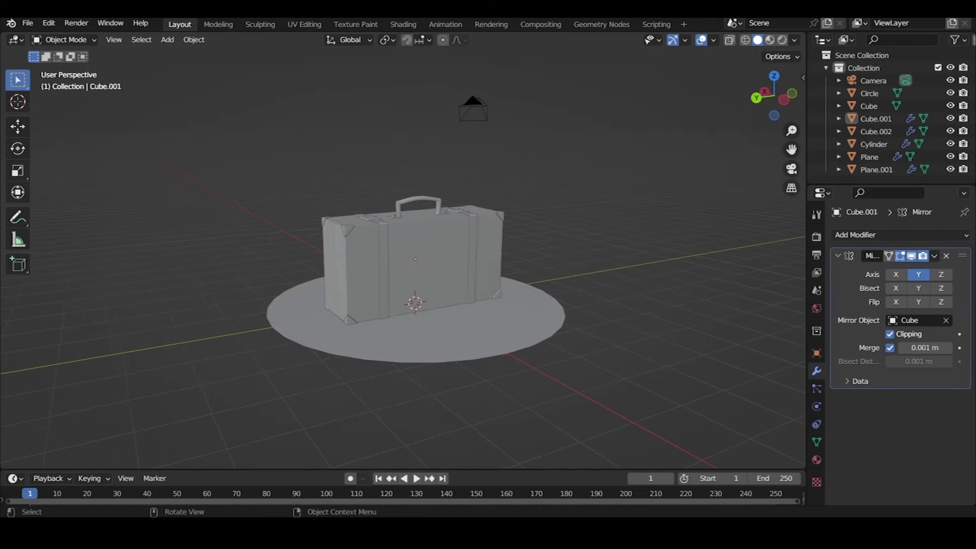
pyautogui.scroll(2, 407, 280)
pyautogui.scroll(1, 406, 280)
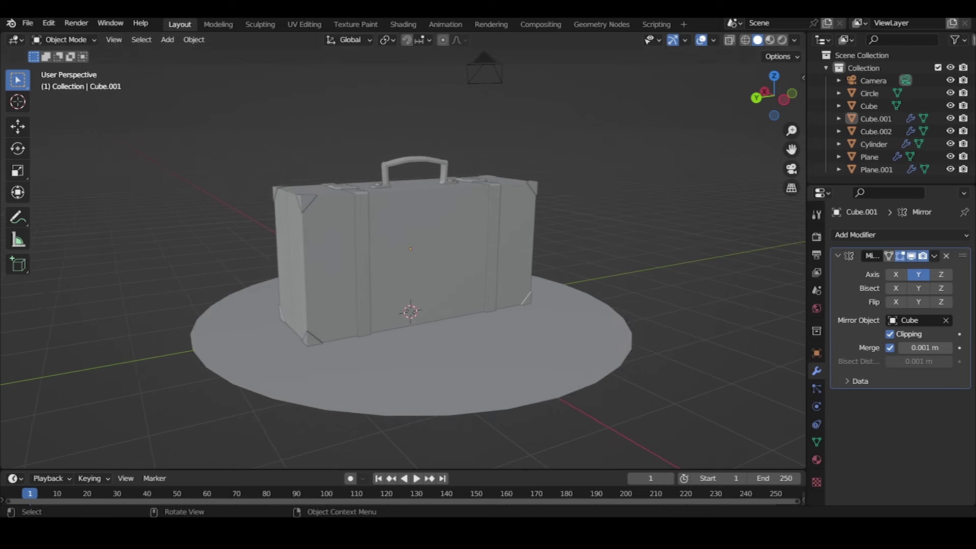
# Move the Camera out of the Collection into the scene collection
pyautogui.click(827, 68)
pyautogui.click(826, 68)
pyautogui.moveTo(860, 80); pyautogui.dragTo(865, 56)
pyautogui.click(826, 68)
# Look through the camera, lock it to the view, and pull it back from the suitcase
pyautogui.press('KP_0')
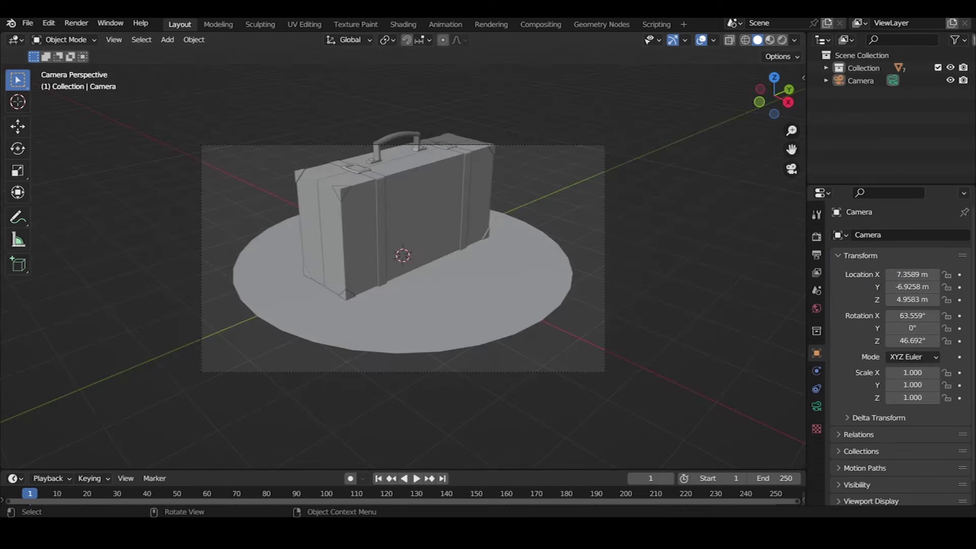
pyautogui.press('n')
pyautogui.click(799, 135)
pyautogui.click(728, 217)
pyautogui.scroll(-2, 403, 259)
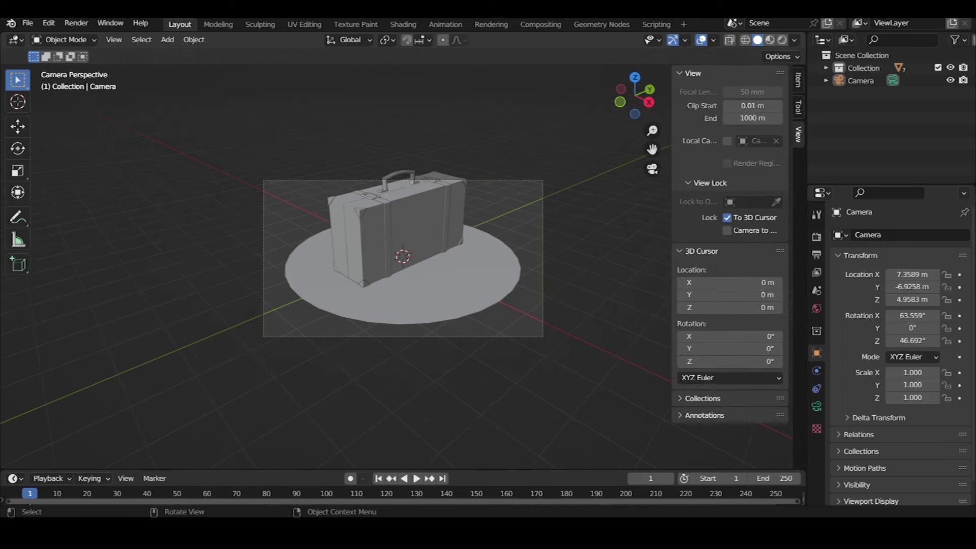
pyautogui.click(727, 217)
pyautogui.moveTo(407, 255); pyautogui.dragTo(438, 264, button='middle')
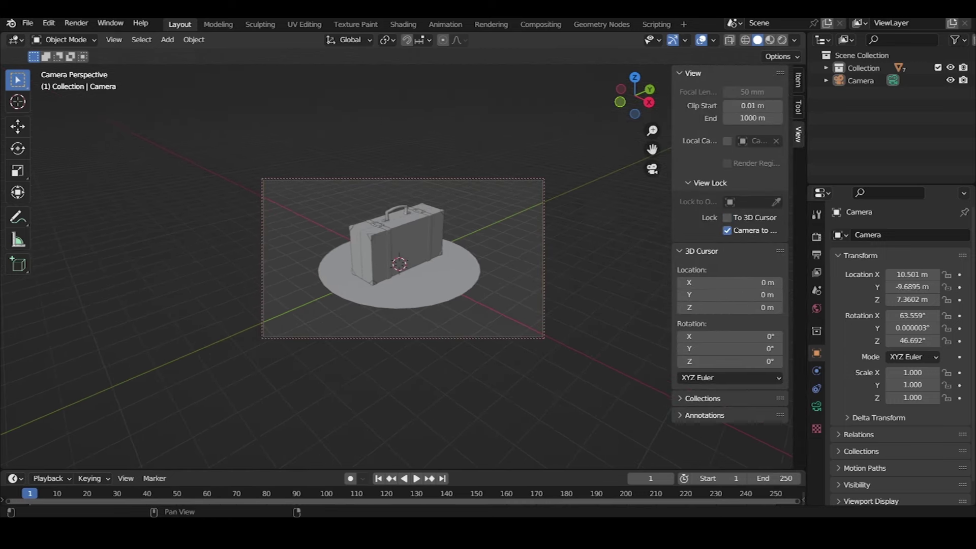
# Set the render resolution to a square 1080 × 1080 px in Output Properties
pyautogui.click(817, 236)
pyautogui.click(817, 254)
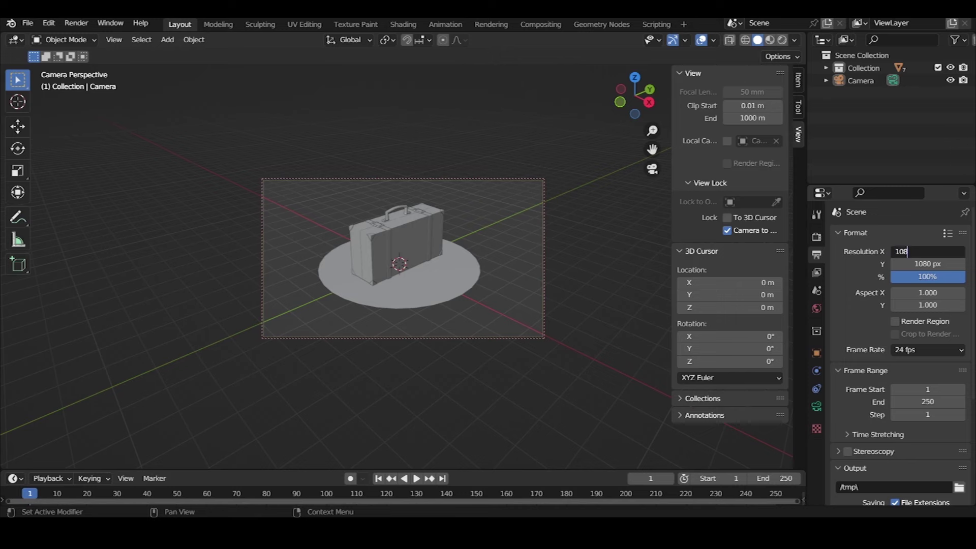
pyautogui.write('0')
pyautogui.press('Return')
pyautogui.scroll(2, 402, 258)
pyautogui.scroll(-2, 402, 258)
pyautogui.scroll(2, 403, 258)
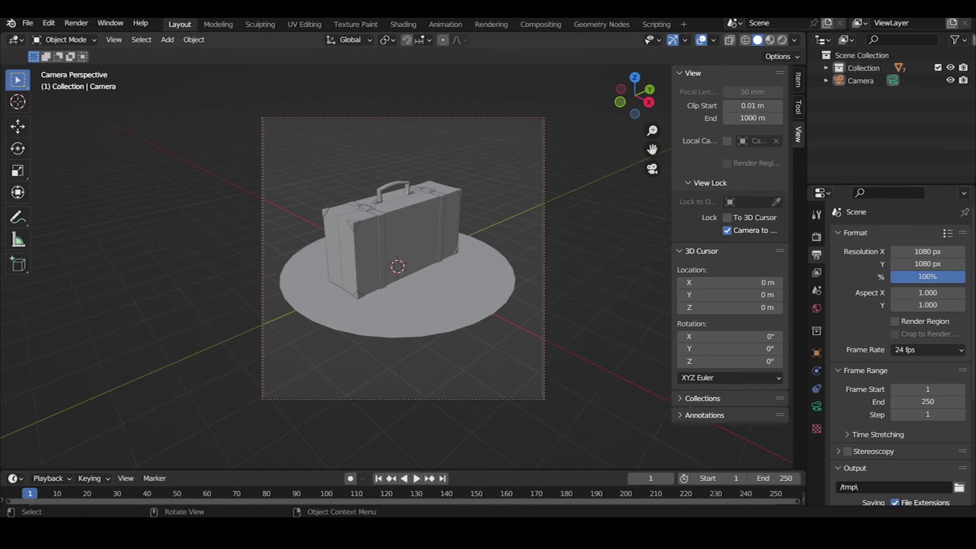
pyautogui.hotkey('shift', 'a')
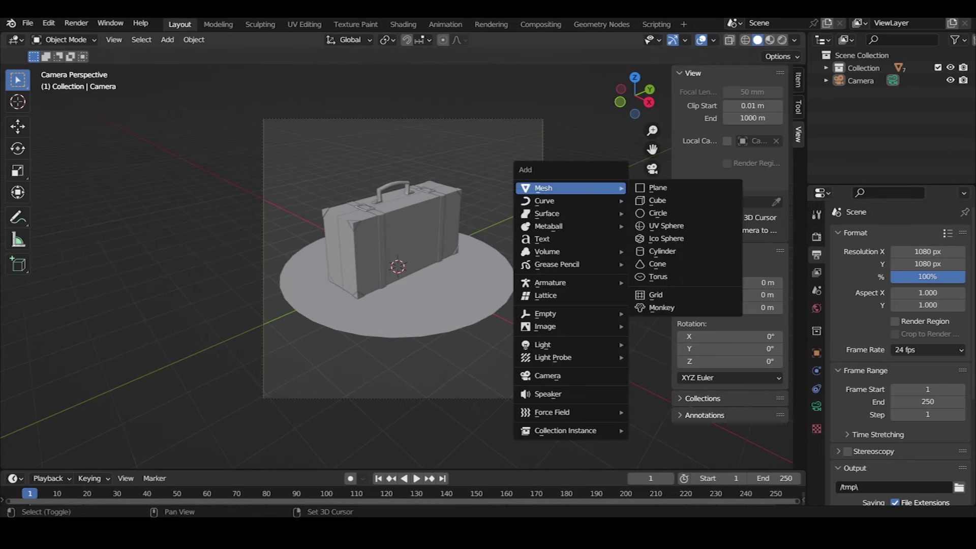
# Add a Sun light and raise it above the suitcase
pyautogui.click(656, 358)
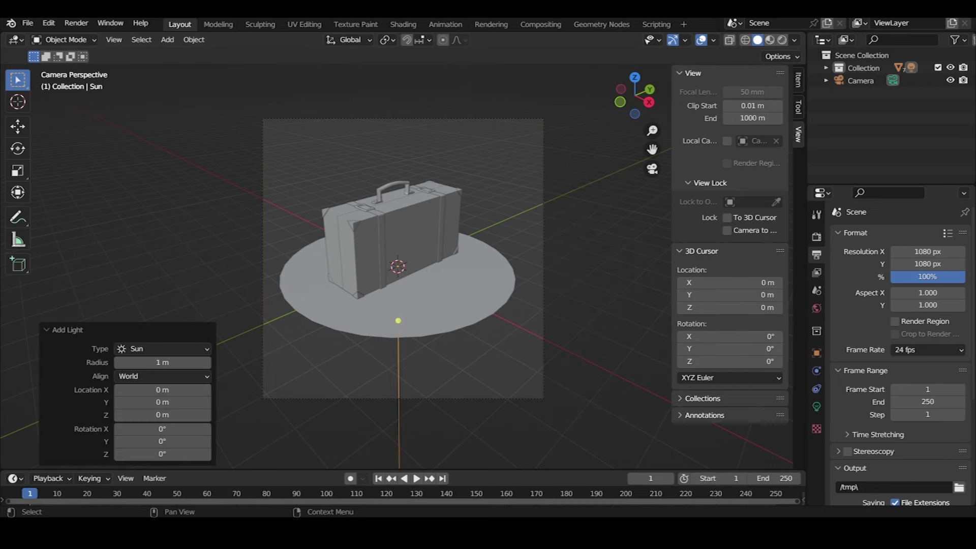
pyautogui.scroll(-1, 403, 258)
pyautogui.press('g')
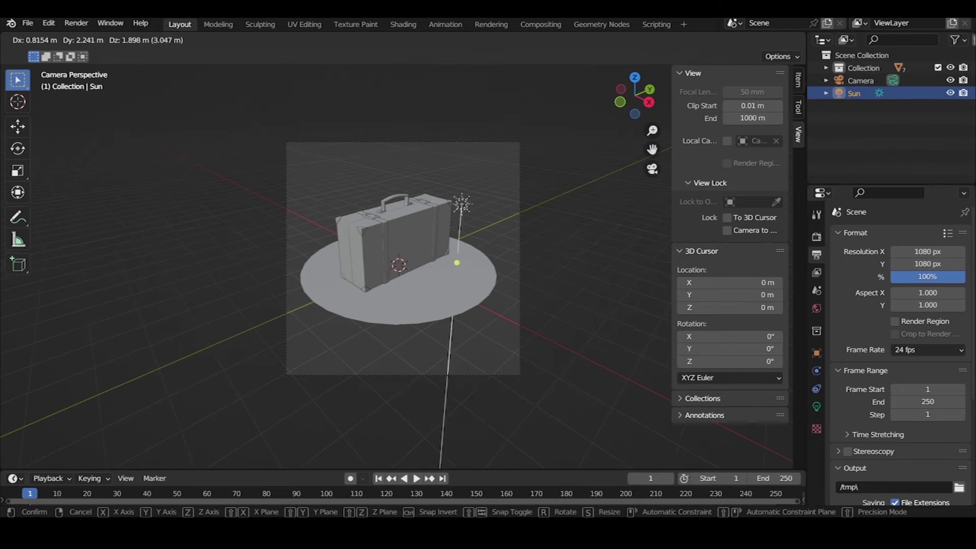
pyautogui.press('Return')
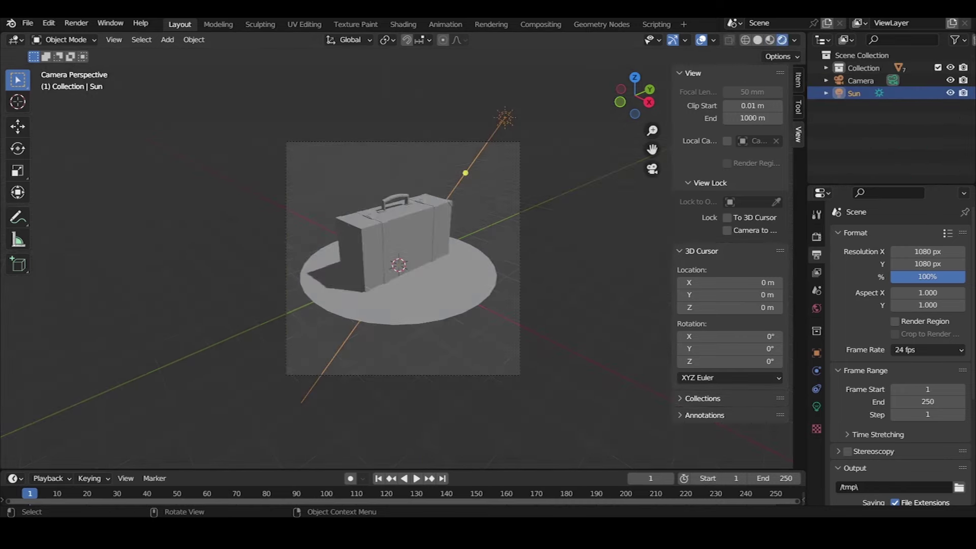
pyautogui.press('KP_0')
pyautogui.press('g')
pyautogui.press('Return')
# Reposition the sun high and off to one side, away from the suitcase
pyautogui.moveTo(406, 254)
pyautogui.mouseDown(button='middle')
pyautogui.moveTo(457, 229)
pyautogui.moveTo(458, 152)
pyautogui.mouseUp(button='middle')
pyautogui.press('g')
pyautogui.press('Return')
pyautogui.press('g')
pyautogui.press('Return')
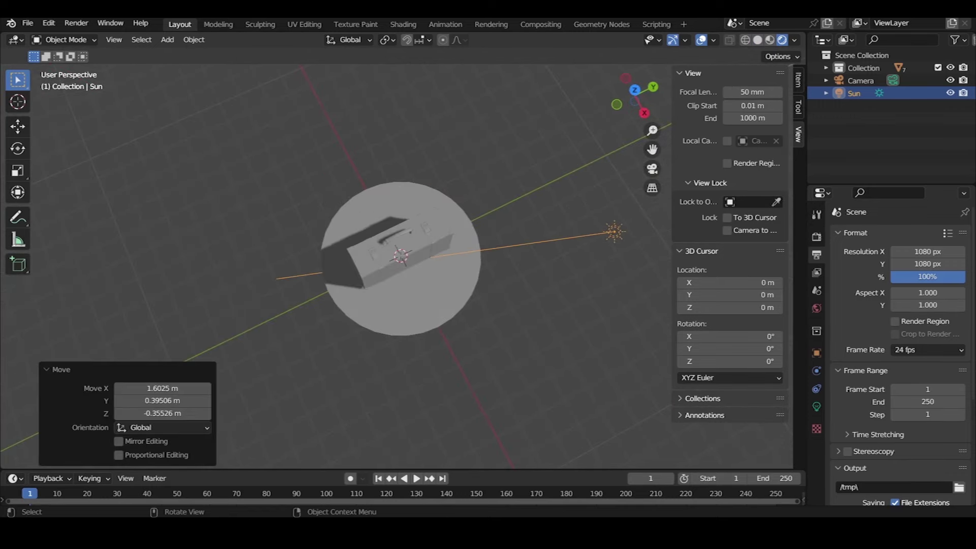
pyautogui.moveTo(407, 254); pyautogui.dragTo(458, 229, button='middle')
pyautogui.moveTo(407, 254)
pyautogui.mouseDown(button='middle')
pyautogui.moveTo(458, 238)
pyautogui.moveTo(331, 239)
pyautogui.mouseUp(button='middle')
# Set the sun's Strength to 1000 and return to the camera view
pyautogui.click(817, 406)
pyautogui.write('1000')
pyautogui.press('Return')
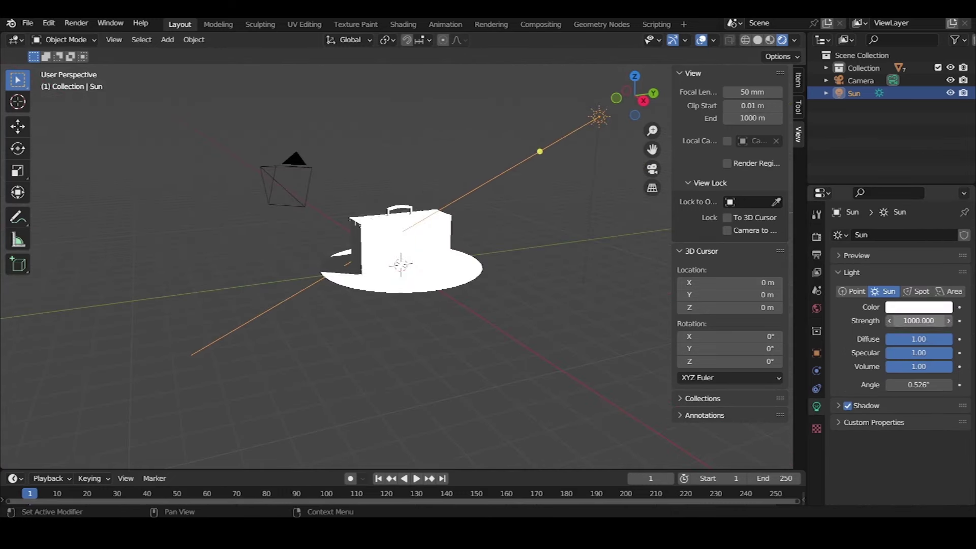
pyautogui.moveTo(407, 254)
pyautogui.mouseDown(button='middle')
pyautogui.moveTo(406, 229)
pyautogui.moveTo(407, 280)
pyautogui.mouseUp(button='middle')
pyautogui.press('KP_0')
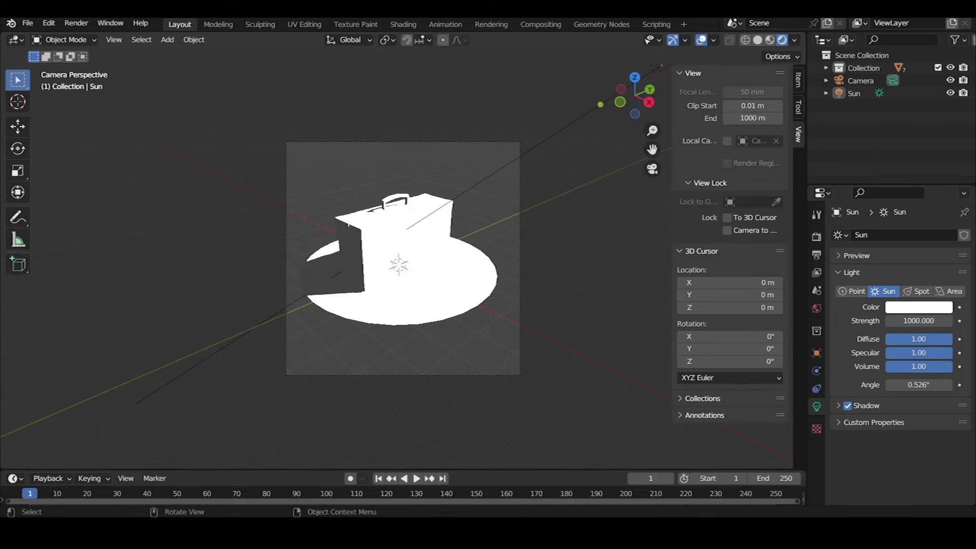
pyautogui.scroll(2, 402, 259)
pyautogui.click(397, 234)
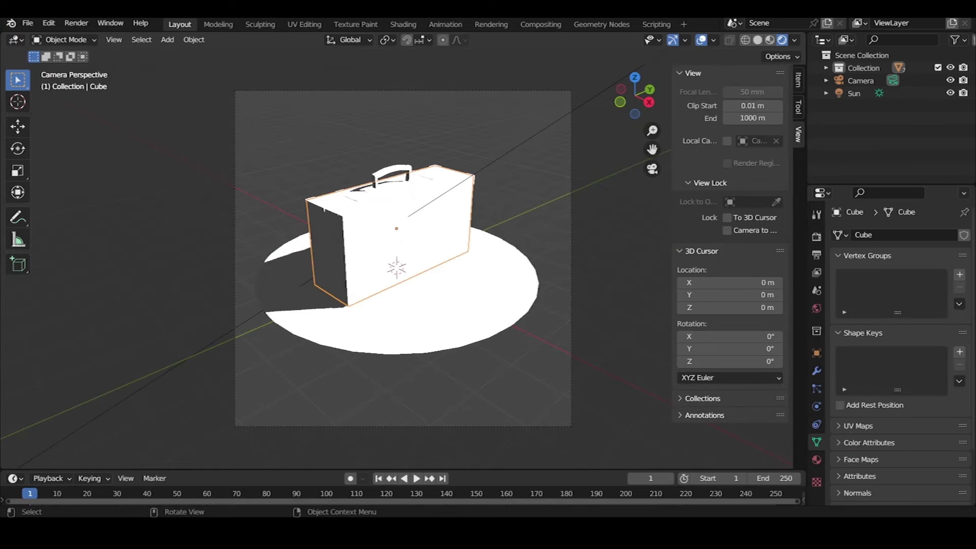
# Turn the timeline into an enlarged Shader Editor showing the suitcase material's nodes
pyautogui.click(14, 479)
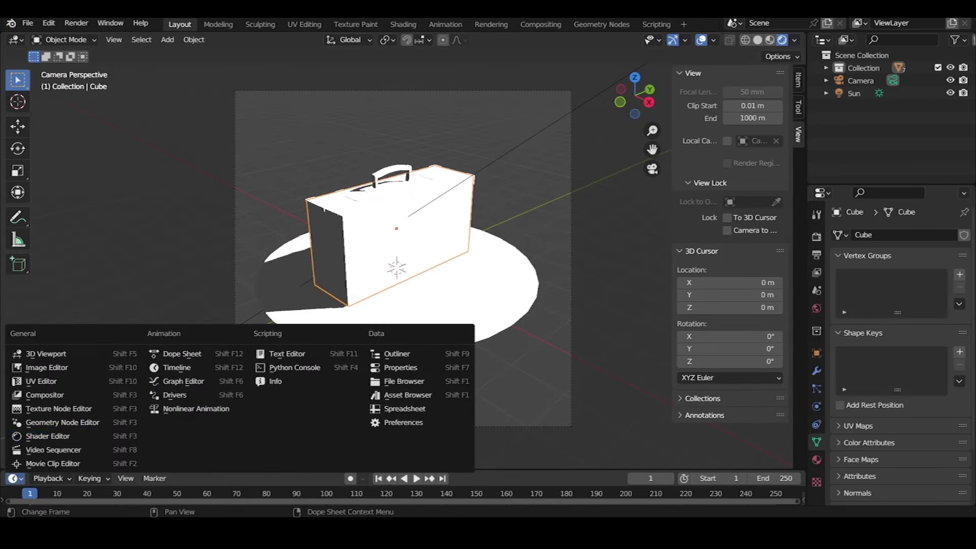
pyautogui.click(48, 437)
pyautogui.moveTo(331, 499); pyautogui.dragTo(329, 437)
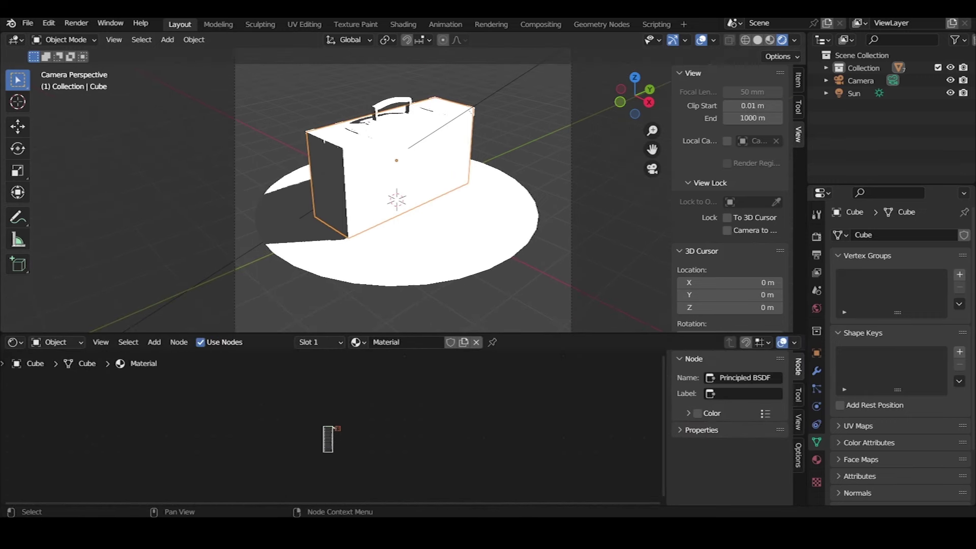
pyautogui.scroll(2, 329, 420)
pyautogui.scroll(1, 329, 421)
pyautogui.scroll(1, 329, 421)
pyautogui.scroll(1, 329, 420)
pyautogui.press('g')
pyautogui.click(329, 420)
pyautogui.scroll(1, 329, 420)
# Add a Shader to RGB node and a Constant Color Ramp before the material output
pyautogui.hotkey('shift', 'a')
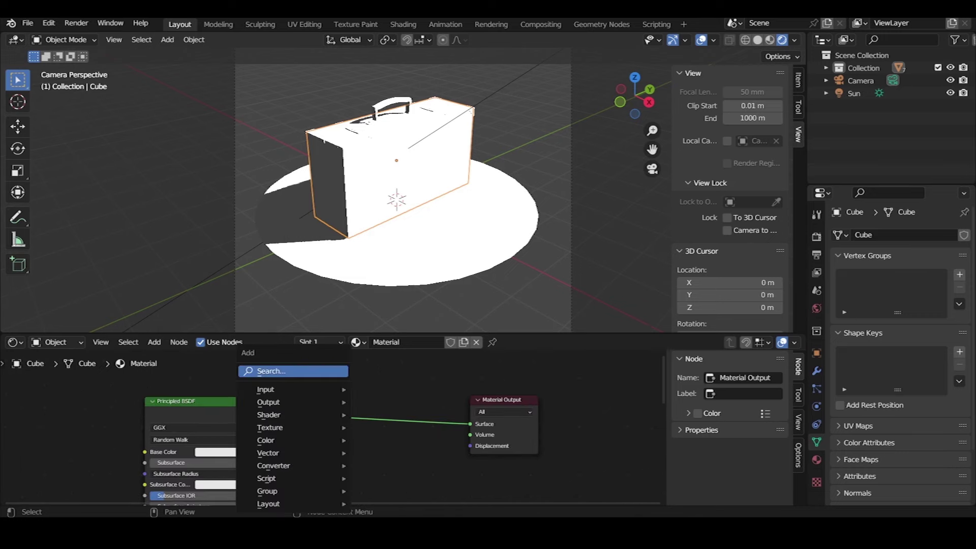
pyautogui.write('shader')
pyautogui.press('Return')
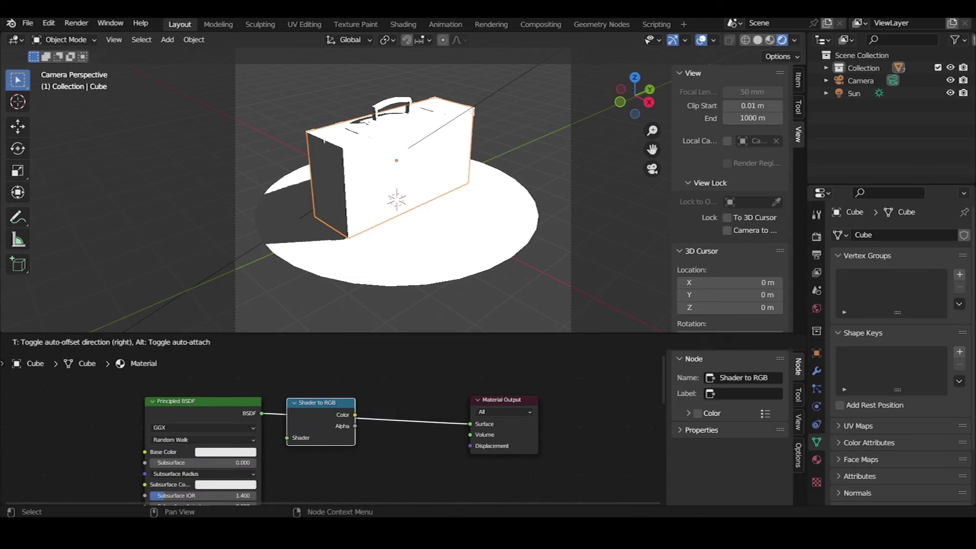
pyautogui.press('Return')
pyautogui.hotkey('shift', 'a')
pyautogui.click(381, 373)
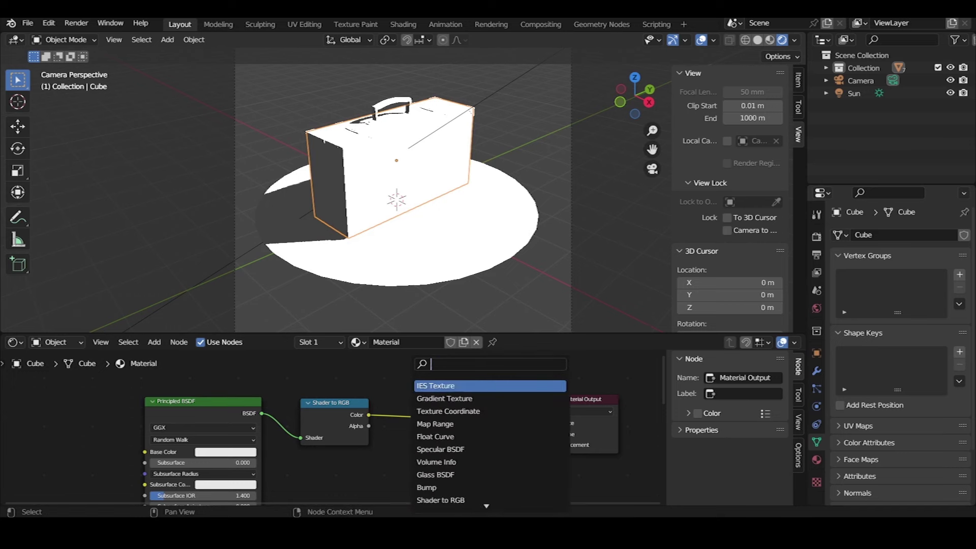
pyautogui.press('Down')
pyautogui.press('Return')
pyautogui.click(457, 407)
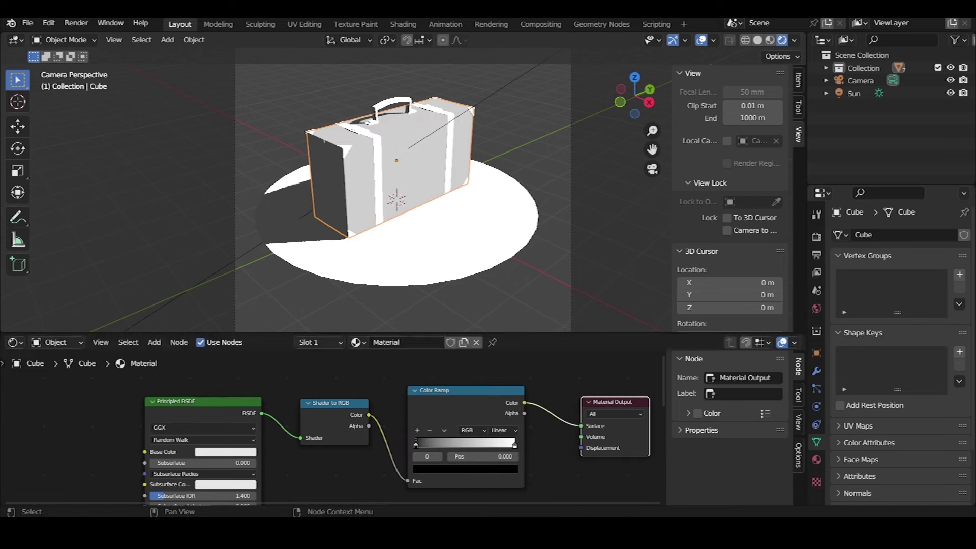
pyautogui.click(504, 430)
pyautogui.click(504, 483)
# Colour the ramp's right stop orange and its left stop dark brown
pyautogui.click(518, 445)
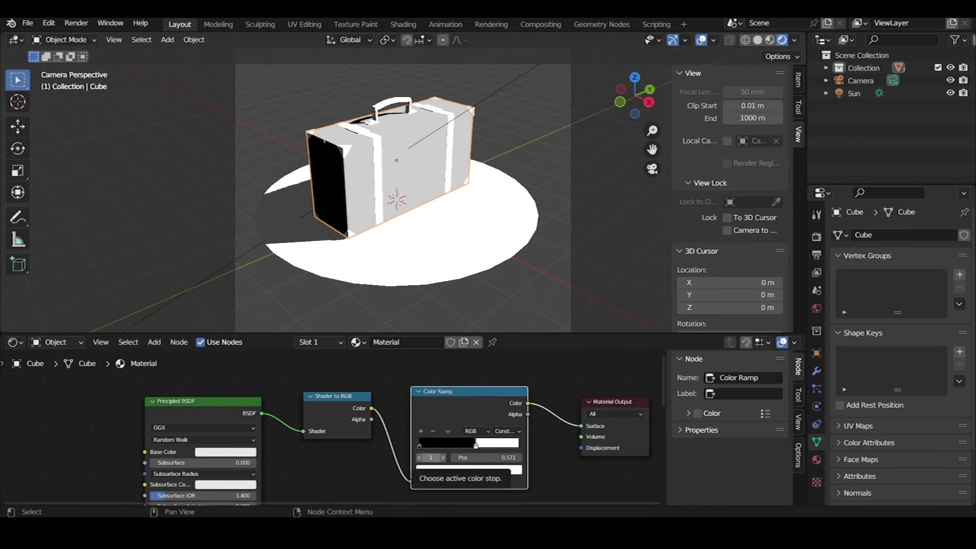
pyautogui.click(469, 470)
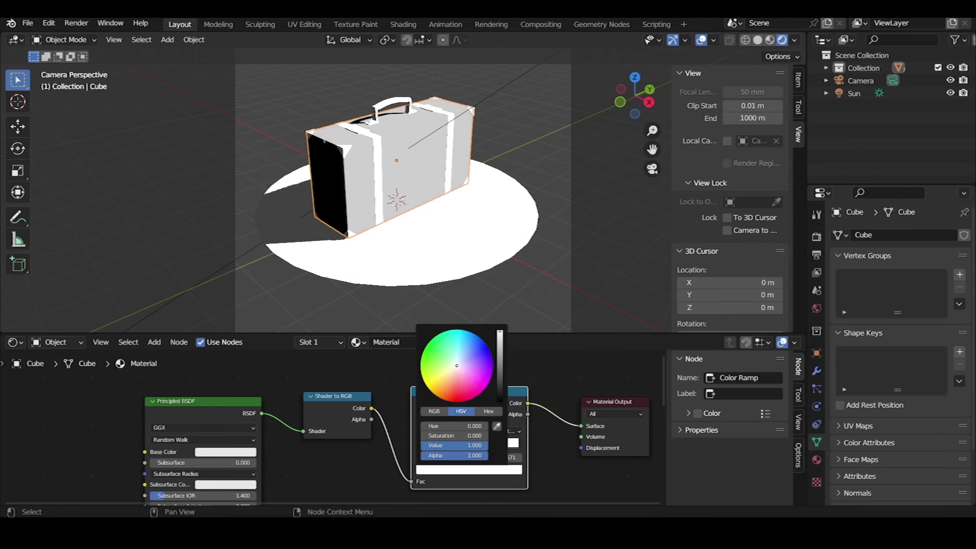
pyautogui.click(449, 388)
pyautogui.moveTo(500, 332); pyautogui.dragTo(500, 344)
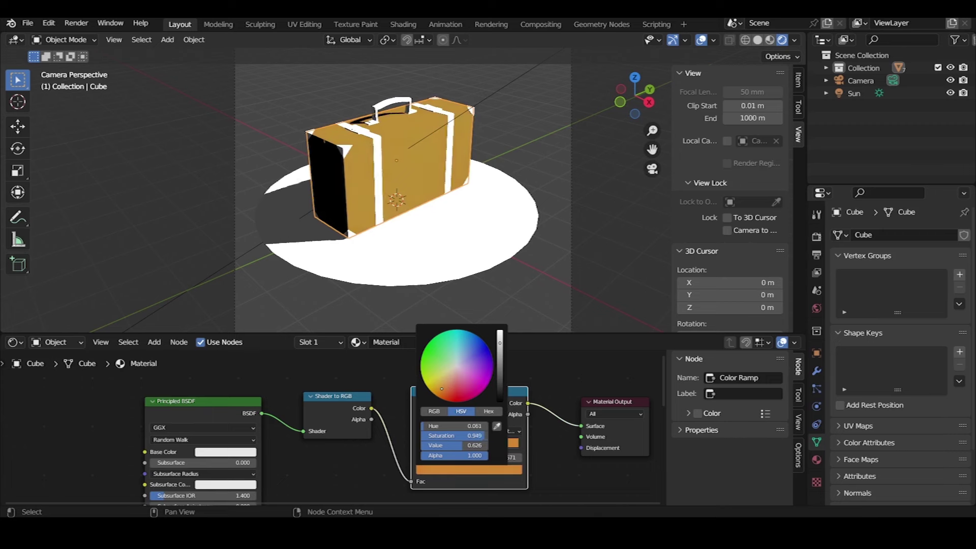
pyautogui.moveTo(442, 389)
pyautogui.mouseDown()
pyautogui.moveTo(448, 397)
pyautogui.moveTo(440, 393)
pyautogui.mouseUp()
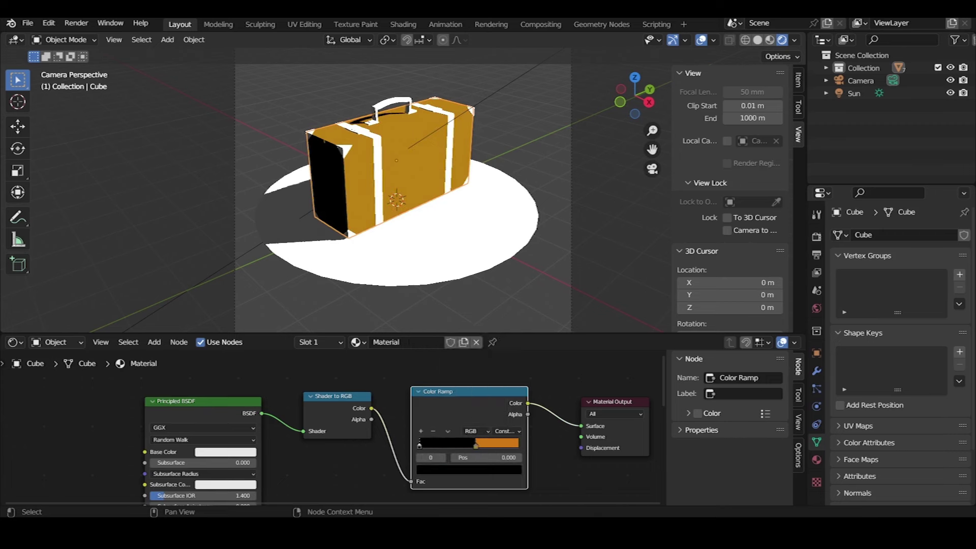
pyautogui.hotkey('ctrl', 'v')
pyautogui.click(469, 469)
pyautogui.moveTo(500, 351); pyautogui.dragTo(499, 379)
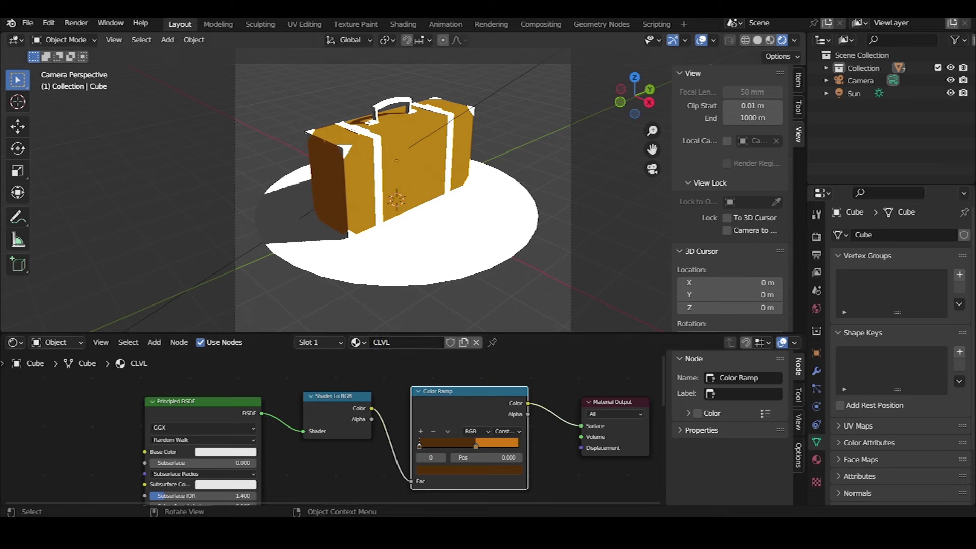
# Give the suitcase stripes the CLVL material
pyautogui.click(377, 168)
pyautogui.click(376, 342)
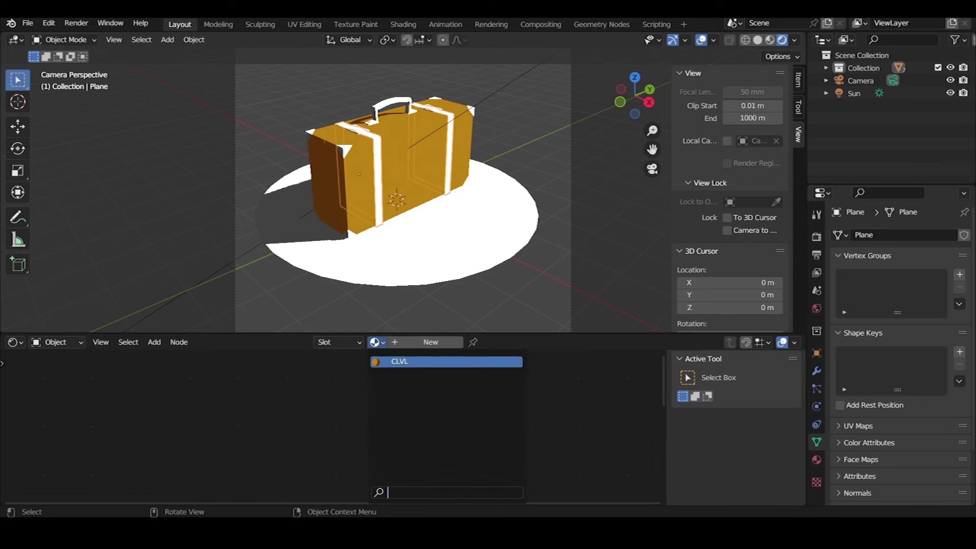
pyautogui.click(432, 360)
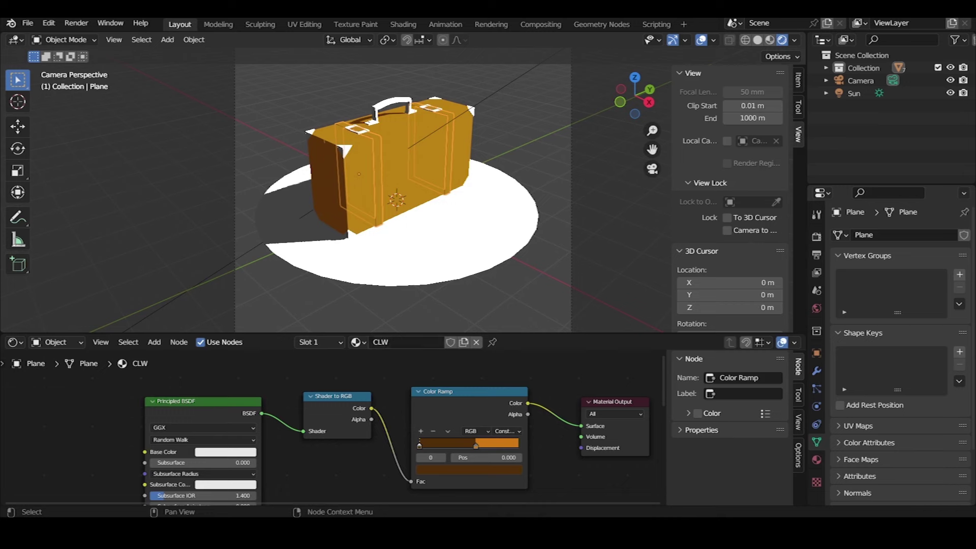
# Set the CLW ramp's lit stop to red and its shadow stop to dark red
pyautogui.click(476, 446)
pyautogui.click(468, 469)
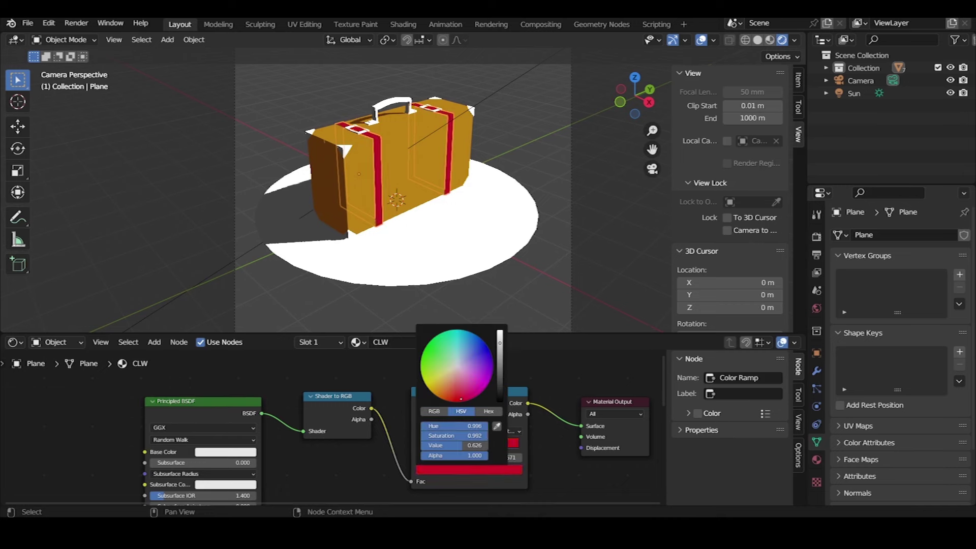
pyautogui.click(420, 446)
pyautogui.click(469, 469)
pyautogui.click(461, 399)
pyautogui.click(469, 470)
pyautogui.moveTo(501, 335); pyautogui.dragTo(501, 391)
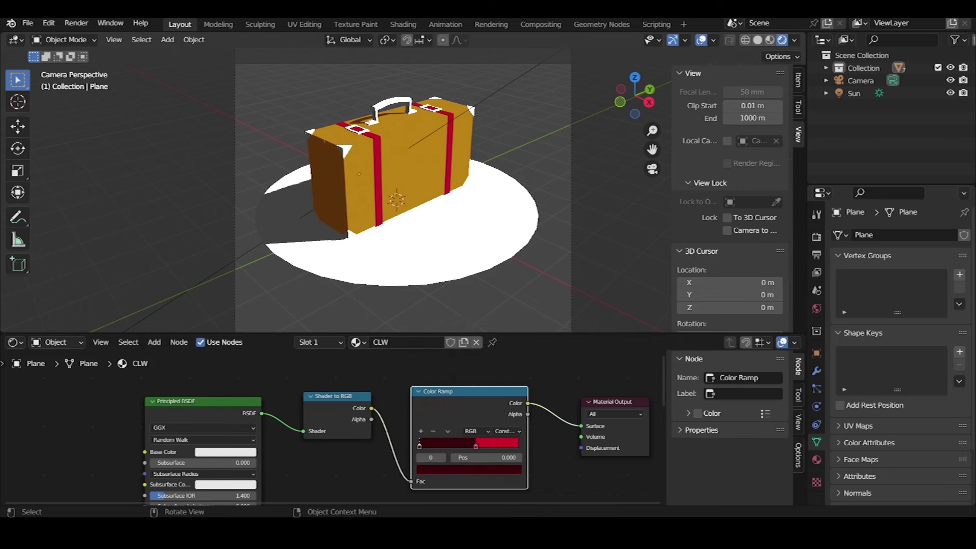
# Make a separate CLW.001 copy of the strap material for the corner caps
pyautogui.scroll(2, 356, 198)
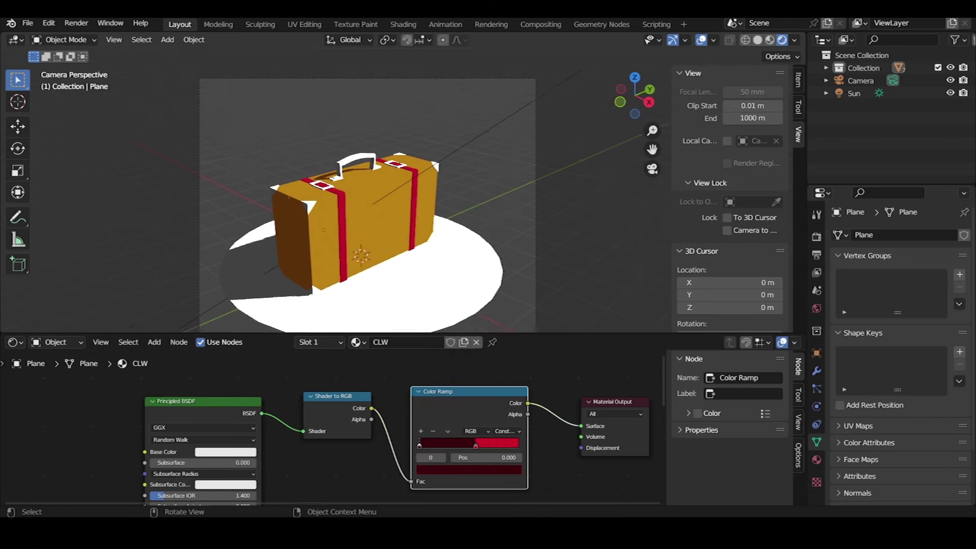
pyautogui.scroll(2, 356, 199)
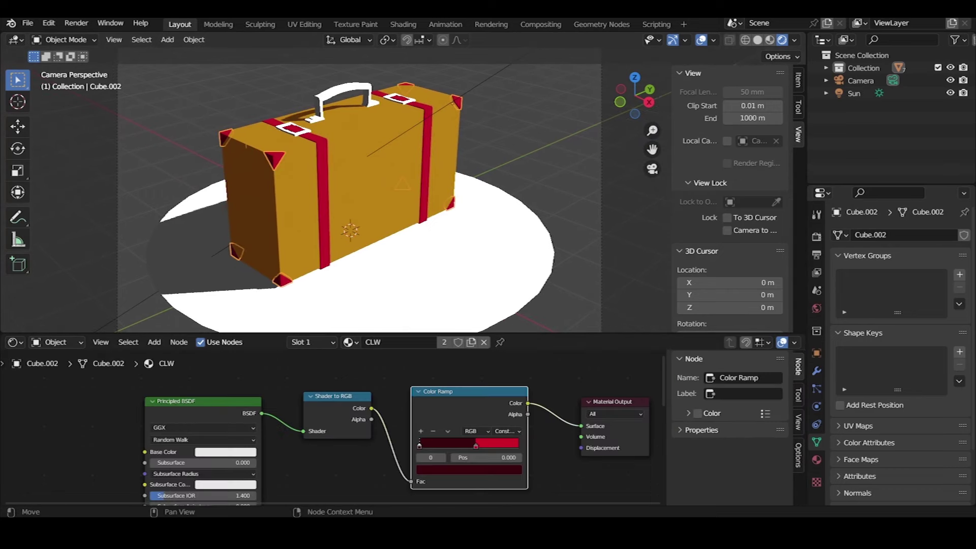
pyautogui.click(471, 342)
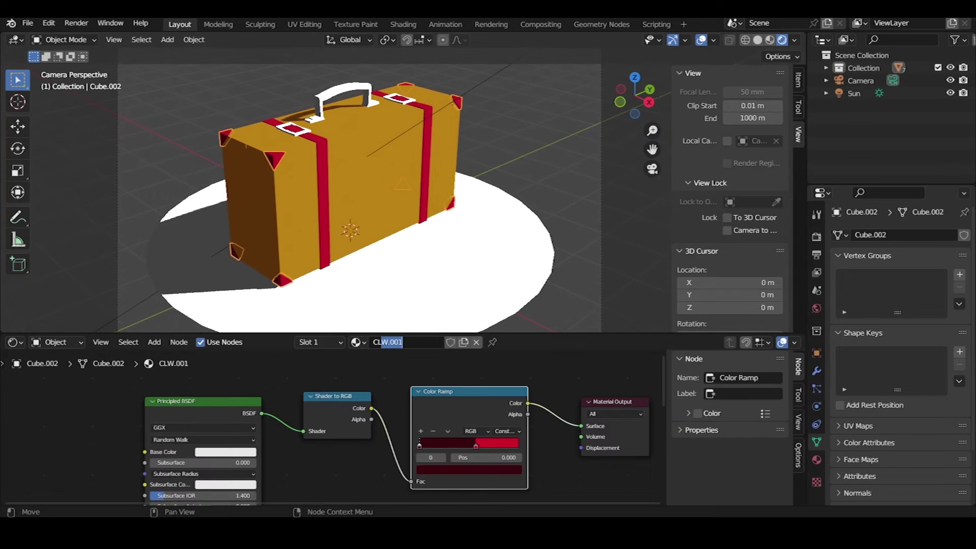
# Set the corner caps' lit ramp colour to a slightly muted yellow
pyautogui.click(476, 446)
pyautogui.click(469, 470)
pyautogui.moveTo(457, 426); pyautogui.dragTo(443, 426)
pyautogui.moveTo(500, 344); pyautogui.dragTo(500, 337)
pyautogui.moveTo(430, 385); pyautogui.dragTo(443, 375)
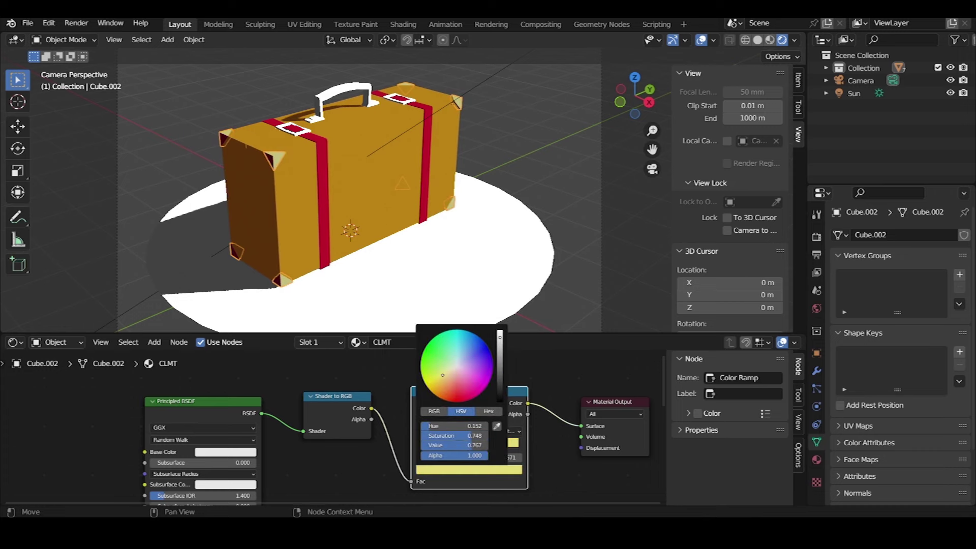
# Set the corner caps' shadow ramp stop to dark olive
pyautogui.click(420, 446)
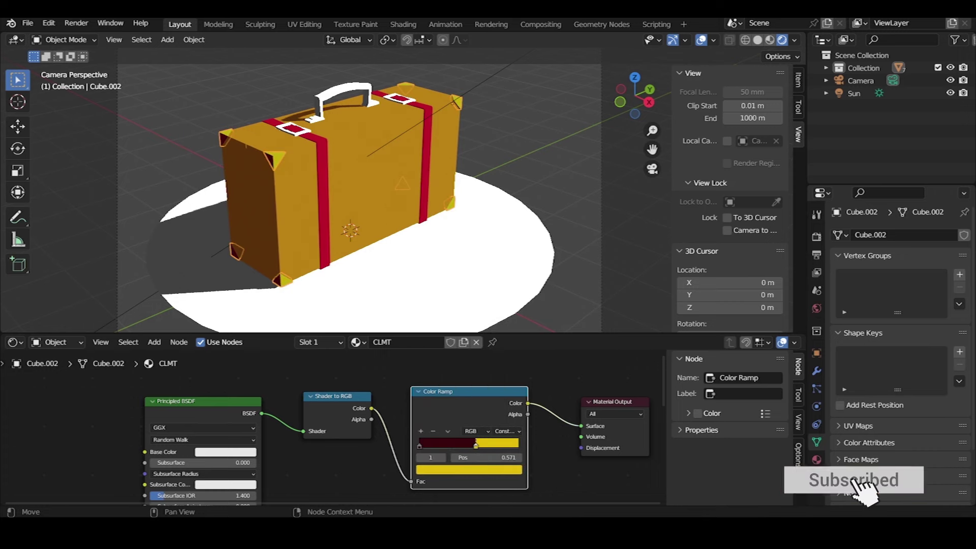
pyautogui.click(469, 469)
pyautogui.click(468, 469)
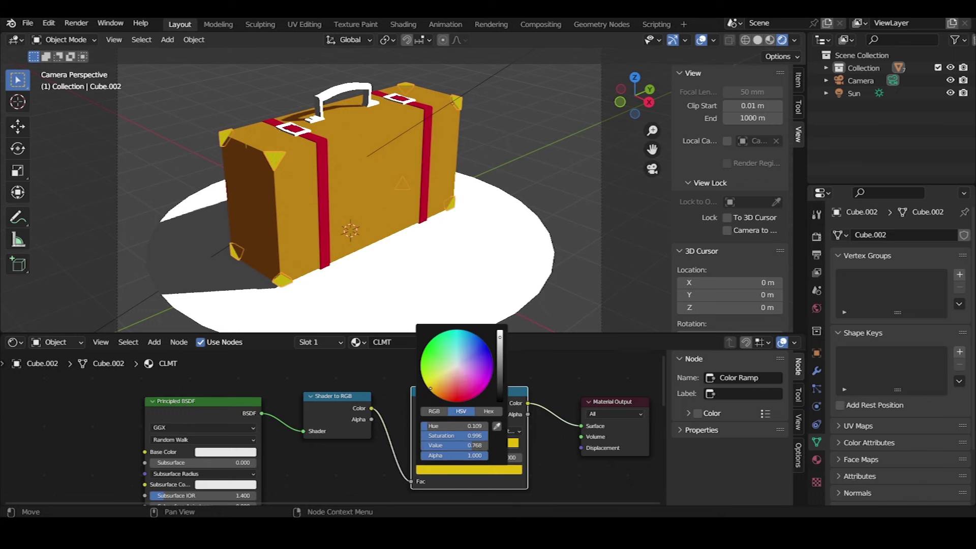
pyautogui.moveTo(500, 336); pyautogui.dragTo(499, 375)
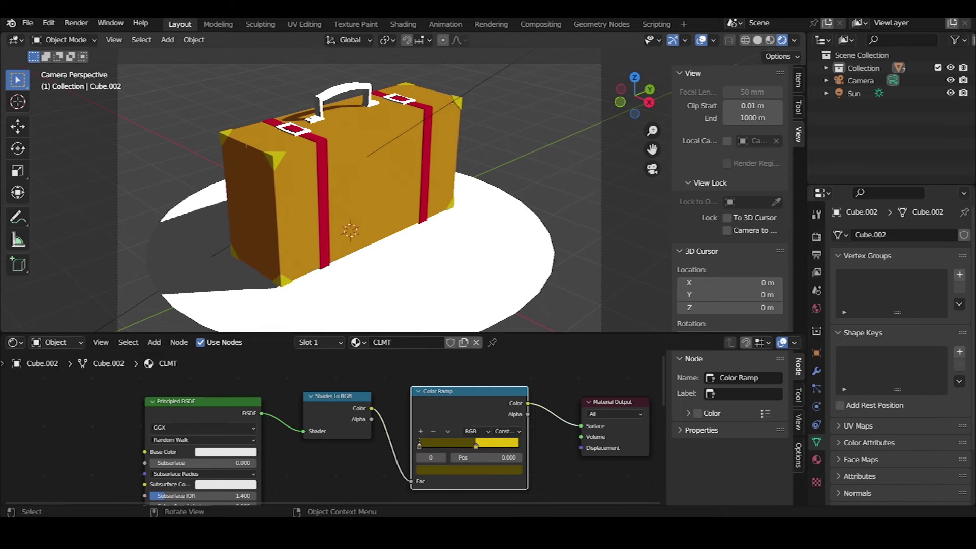
pyautogui.scroll(4, 305, 204)
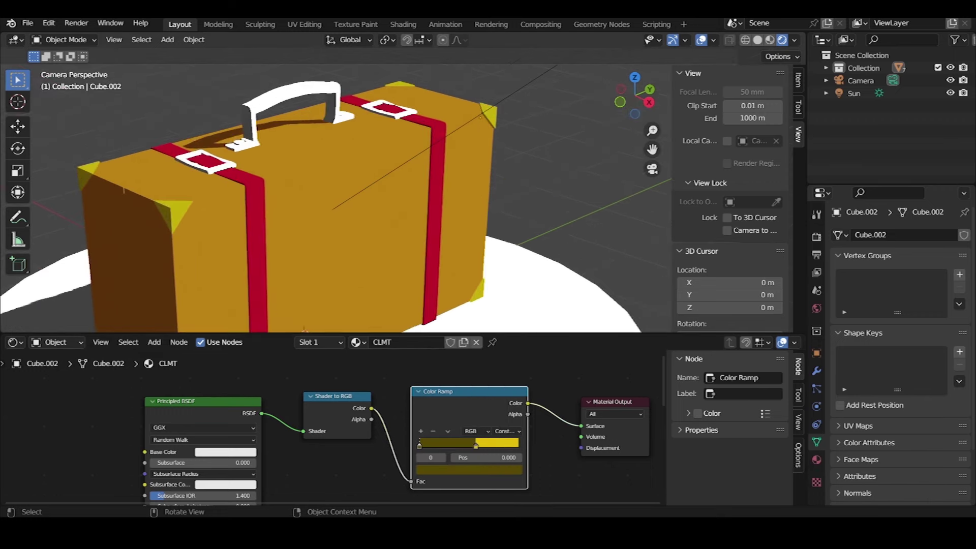
# Select the suitcase handle's grip faces in Edit Mode with X-ray on
pyautogui.click(287, 97)
pyautogui.press('Tab')
pyautogui.moveTo(305, 203)
pyautogui.mouseDown(button='middle')
pyautogui.moveTo(305, 153)
pyautogui.moveTo(356, 153)
pyautogui.mouseUp(button='middle')
pyautogui.scroll(3, 305, 203)
pyautogui.hotkey('alt', 'z')
pyautogui.moveTo(305, 203); pyautogui.dragTo(356, 153, button='middle')
pyautogui.moveTo(357, 91); pyautogui.dragTo(459, 185)
pyautogui.moveTo(407, 178)
pyautogui.mouseDown(button='middle')
pyautogui.moveTo(356, 203)
pyautogui.moveTo(376, 306)
pyautogui.mouseUp(button='middle')
pyautogui.click(376, 342)
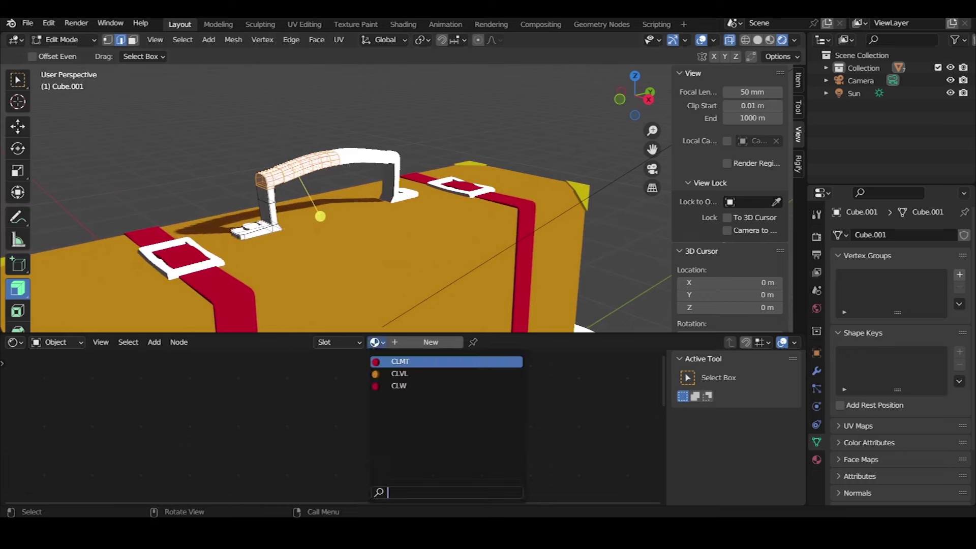
# Give the handle and the small rivet cylinders the yellow CLMT material
pyautogui.click(400, 362)
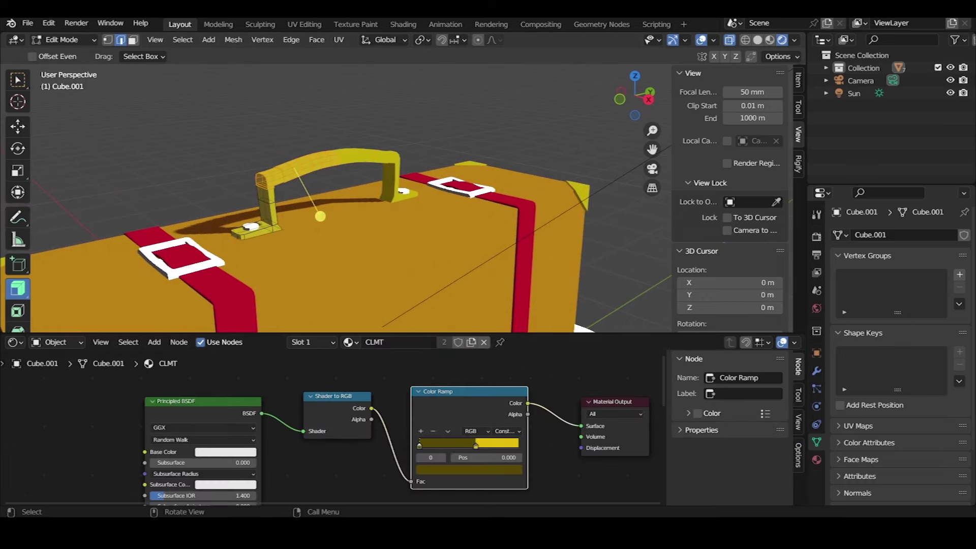
pyautogui.press('Tab')
pyautogui.moveTo(335, 203); pyautogui.dragTo(336, 168, button='middle')
pyautogui.click(283, 152)
pyautogui.click(356, 254)
pyautogui.click(283, 153)
pyautogui.click(376, 342)
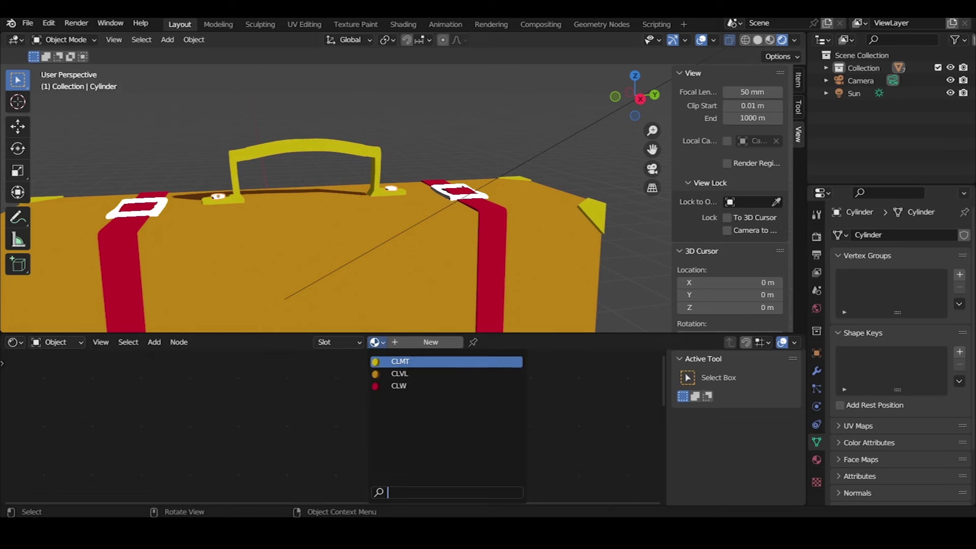
pyautogui.click(400, 362)
pyautogui.moveTo(336, 229); pyautogui.dragTo(325, 204, button='middle')
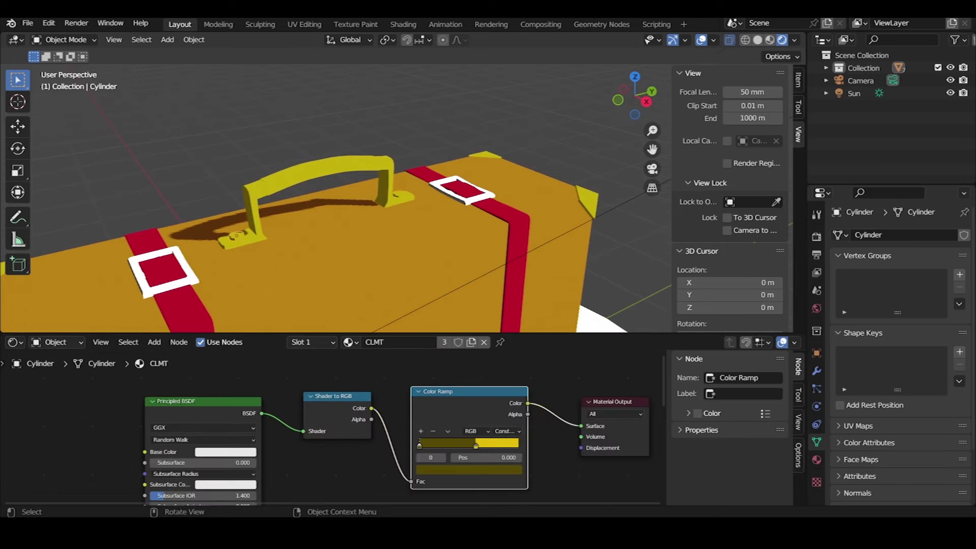
# Make a CLMW copy for the rivets with pale cream lit and neutral grey shadow
pyautogui.click(351, 342)
pyautogui.click(444, 342)
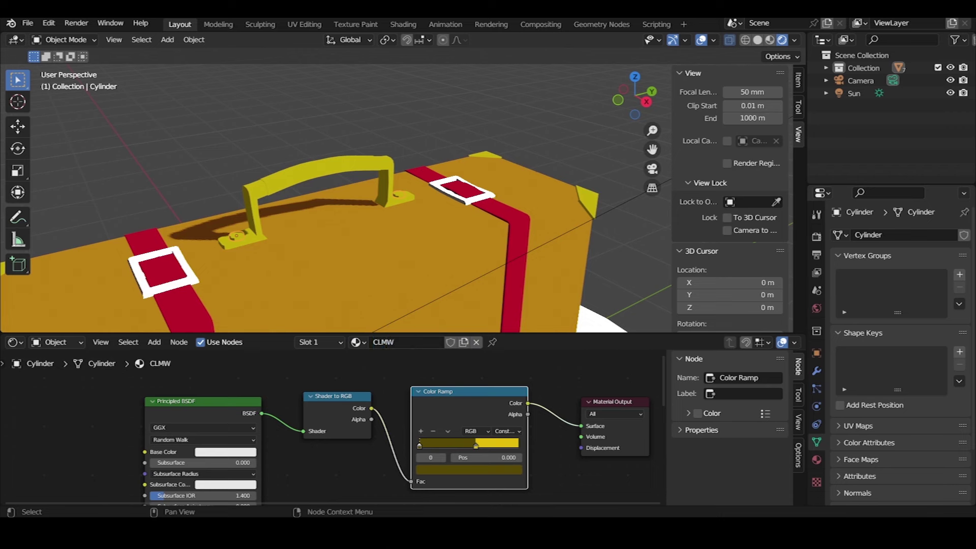
pyautogui.click(476, 446)
pyautogui.click(468, 469)
pyautogui.click(455, 369)
pyautogui.moveTo(500, 337); pyautogui.dragTo(500, 377)
pyautogui.click(431, 389)
pyautogui.click(460, 367)
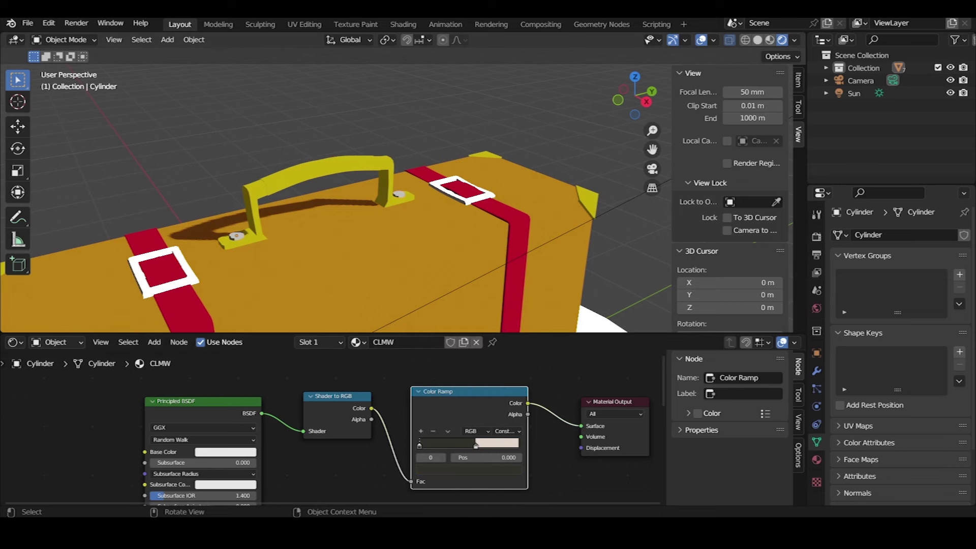
# Give the buckle plates CLMT and add a second material slot to the handle
pyautogui.click(163, 265)
pyautogui.click(384, 342)
pyautogui.click(401, 373)
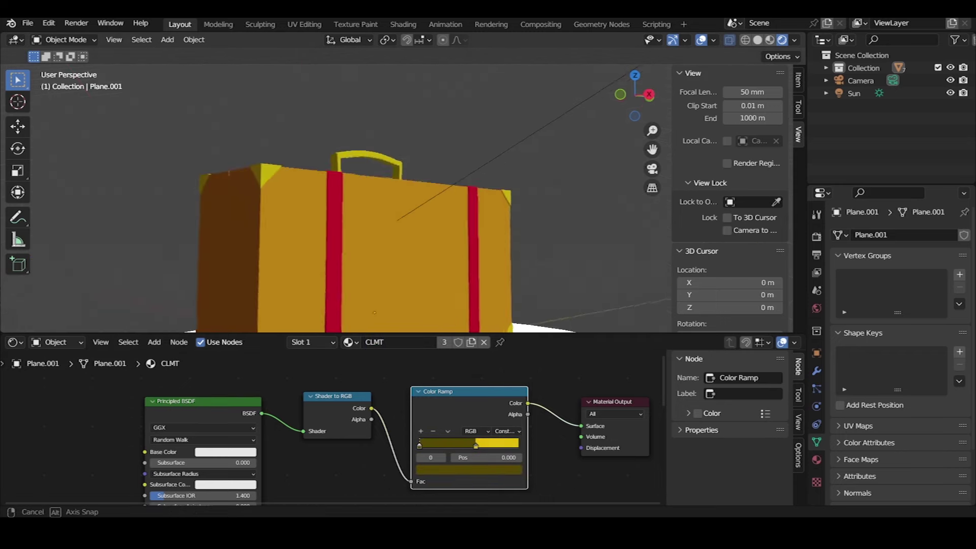
pyautogui.click(817, 460)
pyautogui.click(965, 235)
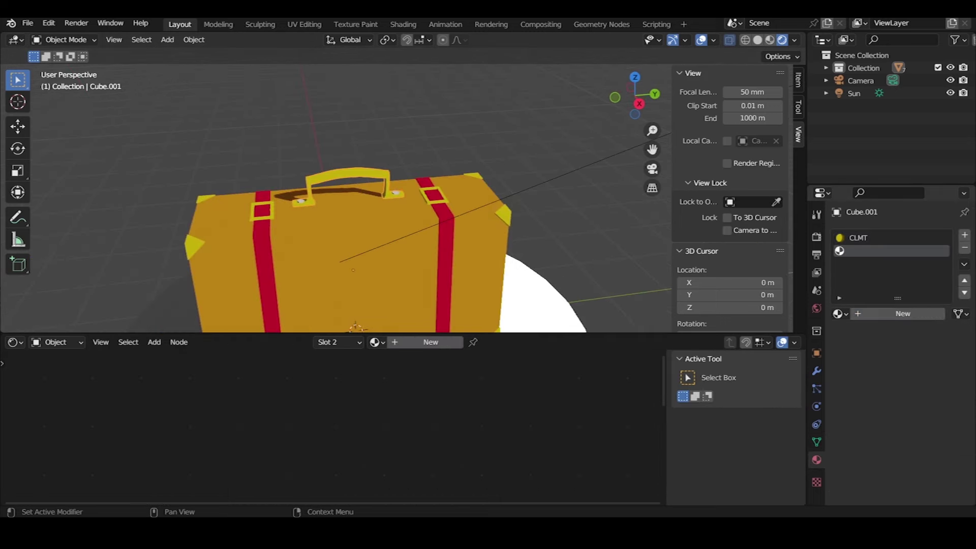
# Assign the red CLW material in slot 2 to the handle's grip faces
pyautogui.press('Tab')
pyautogui.moveTo(336, 229); pyautogui.dragTo(397, 213, button='middle')
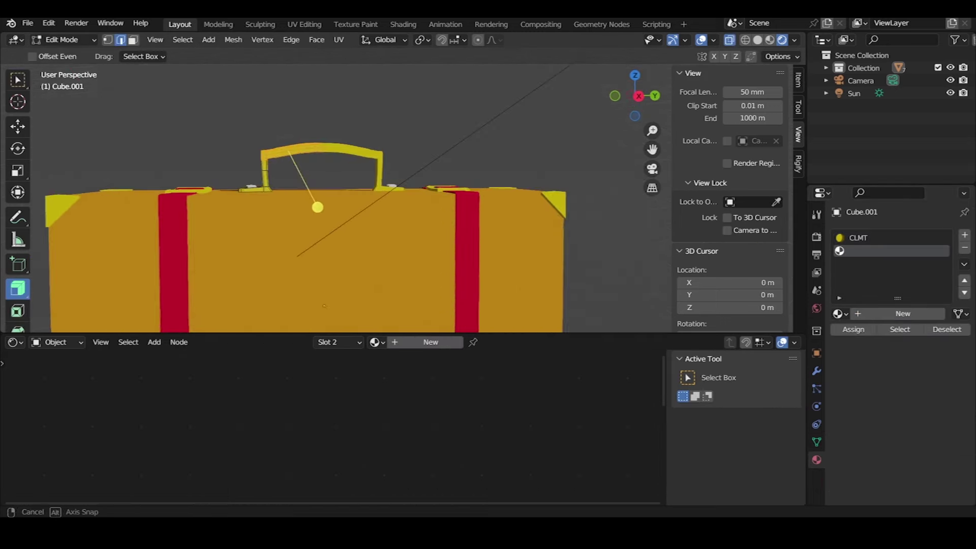
pyautogui.click(840, 313)
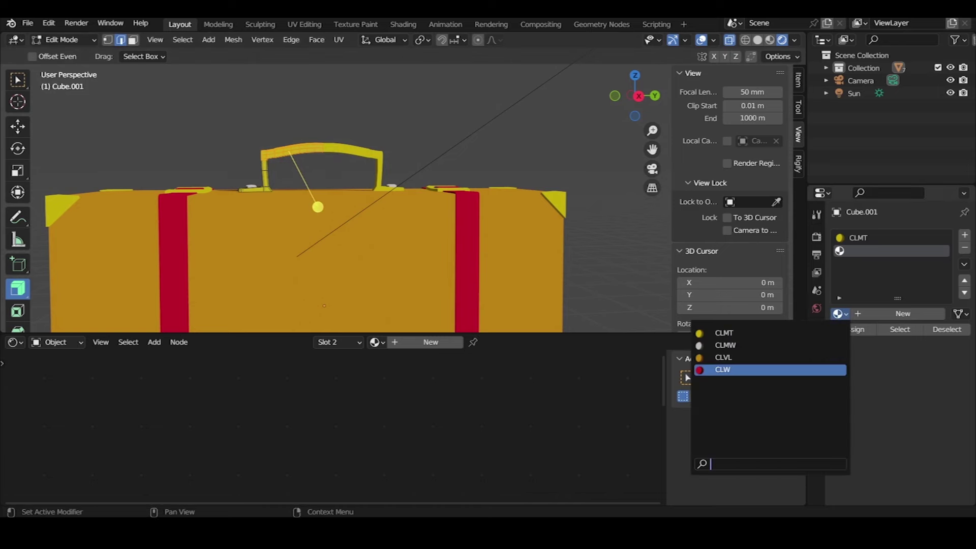
pyautogui.click(722, 370)
pyautogui.click(853, 329)
pyautogui.press('Tab')
# Give the base disc a single-user copy of CLW, to be renamed BG
pyautogui.moveTo(335, 229)
pyautogui.mouseDown(button='middle')
pyautogui.moveTo(356, 203)
pyautogui.moveTo(366, 219)
pyautogui.moveTo(351, 203)
pyautogui.moveTo(356, 193)
pyautogui.moveTo(366, 224)
pyautogui.moveTo(397, 218)
pyautogui.mouseUp(button='middle')
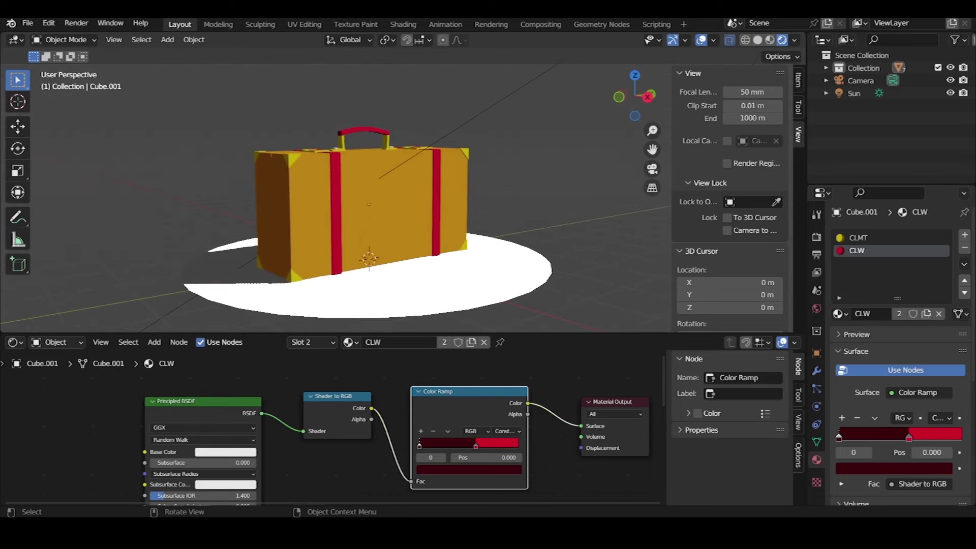
pyautogui.click(483, 295)
pyautogui.click(374, 342)
pyautogui.click(399, 398)
pyautogui.moveTo(376, 229); pyautogui.dragTo(396, 214, button='middle')
pyautogui.click(472, 341)
pyautogui.click(387, 342)
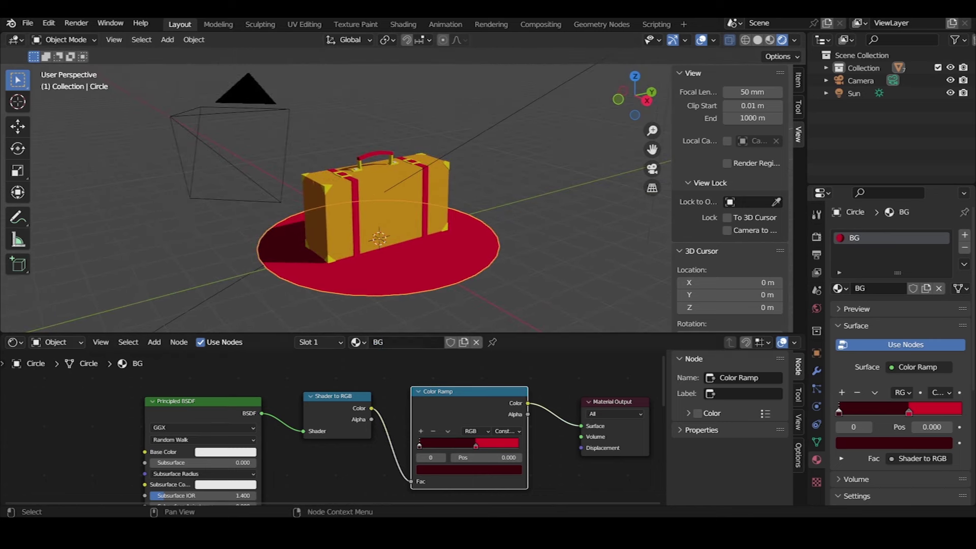
# Shift and darken the BG ramp stops to make the disc dark maroon
pyautogui.click(476, 445)
pyautogui.click(469, 470)
pyautogui.moveTo(476, 446)
pyautogui.mouseDown()
pyautogui.moveTo(437, 446)
pyautogui.moveTo(495, 445)
pyautogui.mouseUp()
pyautogui.click(469, 470)
pyautogui.moveTo(500, 336); pyautogui.dragTo(500, 380)
pyautogui.click(420, 446)
pyautogui.click(469, 470)
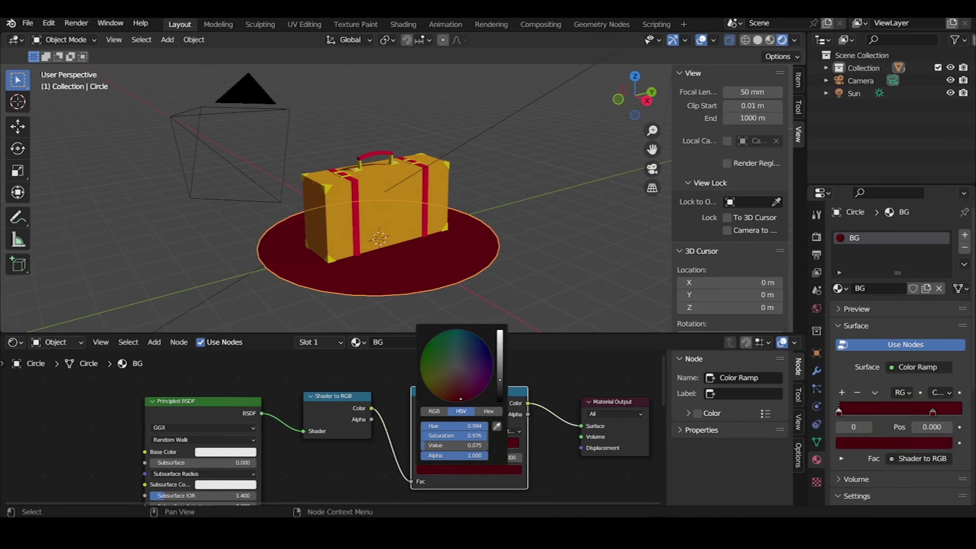
# Switch the Shader Editor to World and select the Background node
pyautogui.moveTo(376, 213)
pyautogui.mouseDown(button='middle')
pyautogui.moveTo(386, 193)
pyautogui.moveTo(376, 193)
pyautogui.mouseUp(button='middle')
pyautogui.click(56, 342)
pyautogui.click(50, 370)
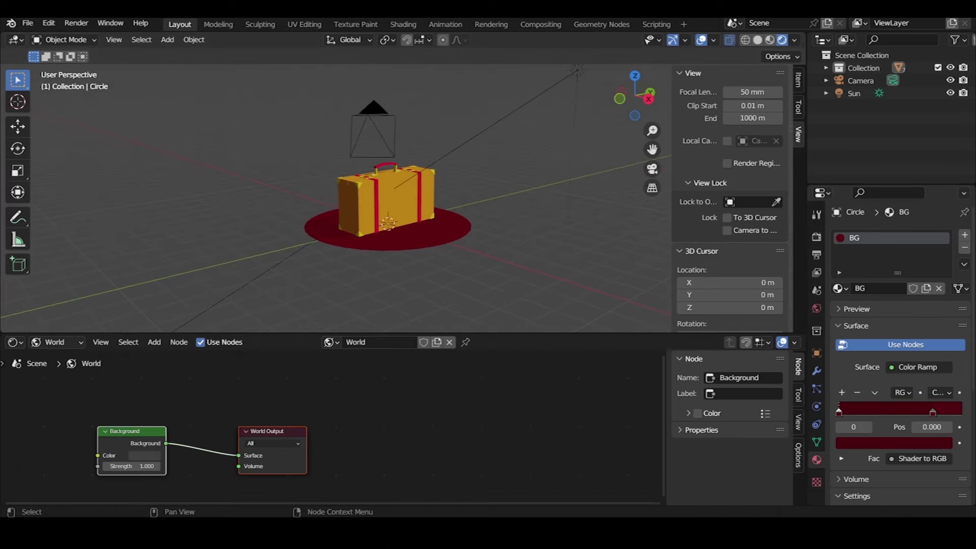
# Duplicate the Background node and mix both through a Mix Shader into World Output
pyautogui.hotkey('shift', 'd')
pyautogui.click(132, 463)
pyautogui.hotkey('shift', 'a')
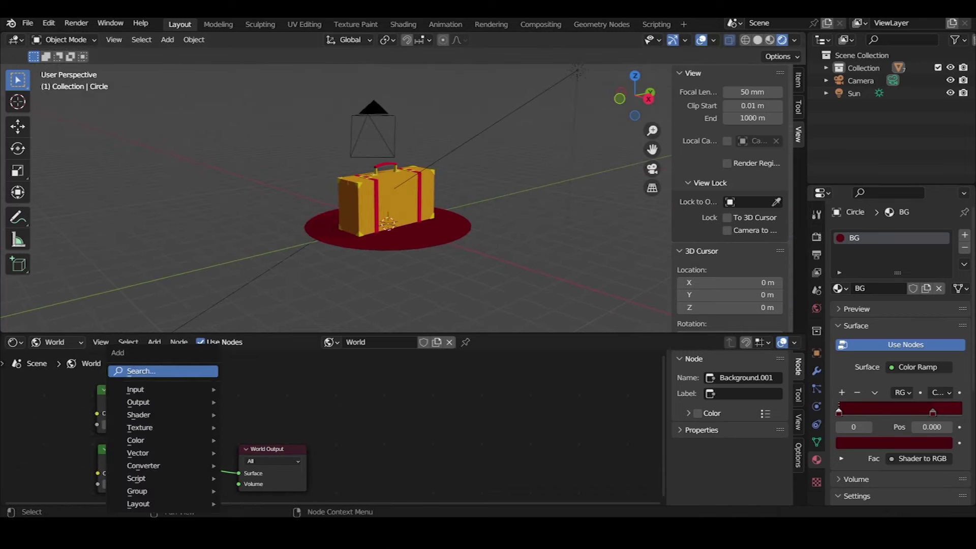
pyautogui.write('mix')
pyautogui.press('Down')
pyautogui.press('Down')
pyautogui.press('Return')
pyautogui.click(263, 442)
pyautogui.moveTo(270, 486)
pyautogui.mouseDown()
pyautogui.moveTo(356, 462)
pyautogui.moveTo(231, 463)
pyautogui.mouseUp()
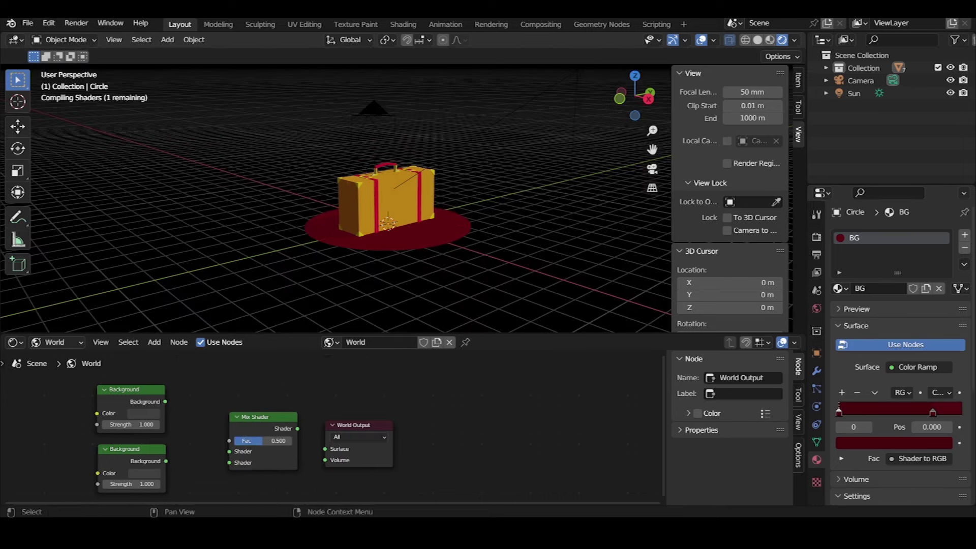
pyautogui.moveTo(298, 428); pyautogui.dragTo(324, 449)
pyautogui.moveTo(165, 401); pyautogui.dragTo(230, 452)
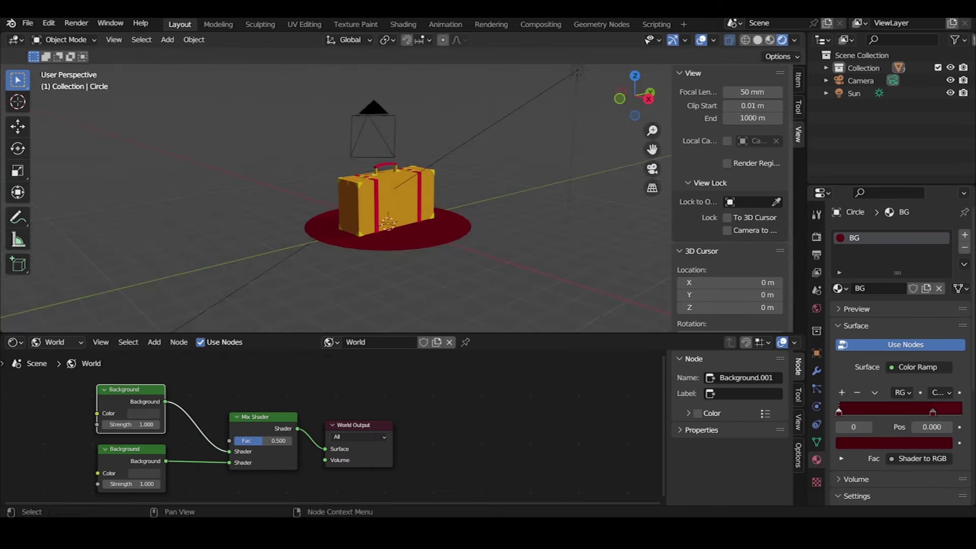
# Make the lower Background a bright yellow-green and set Mix Shader Fac to 1
pyautogui.click(143, 413)
pyautogui.moveTo(212, 387); pyautogui.dragTo(212, 341)
pyautogui.click(144, 473)
pyautogui.click(175, 374)
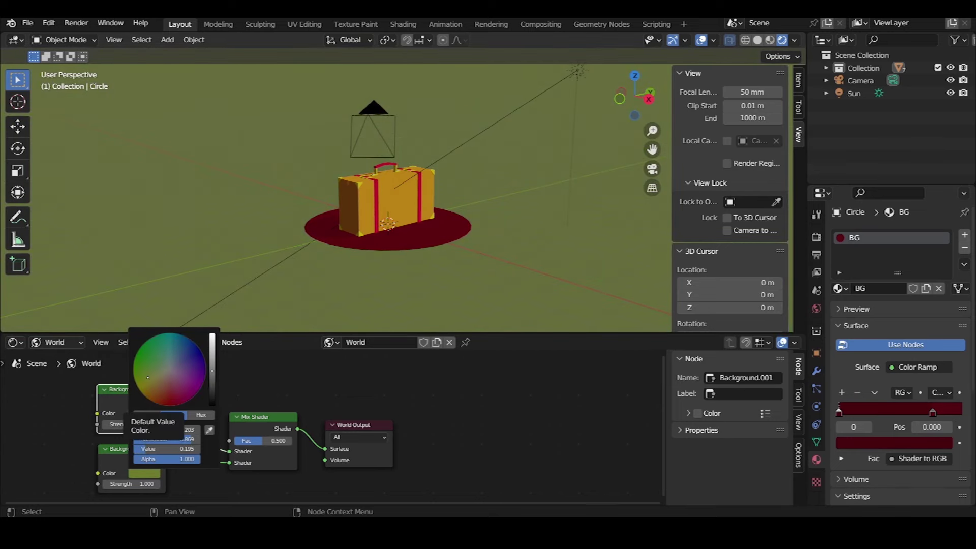
pyautogui.click(144, 413)
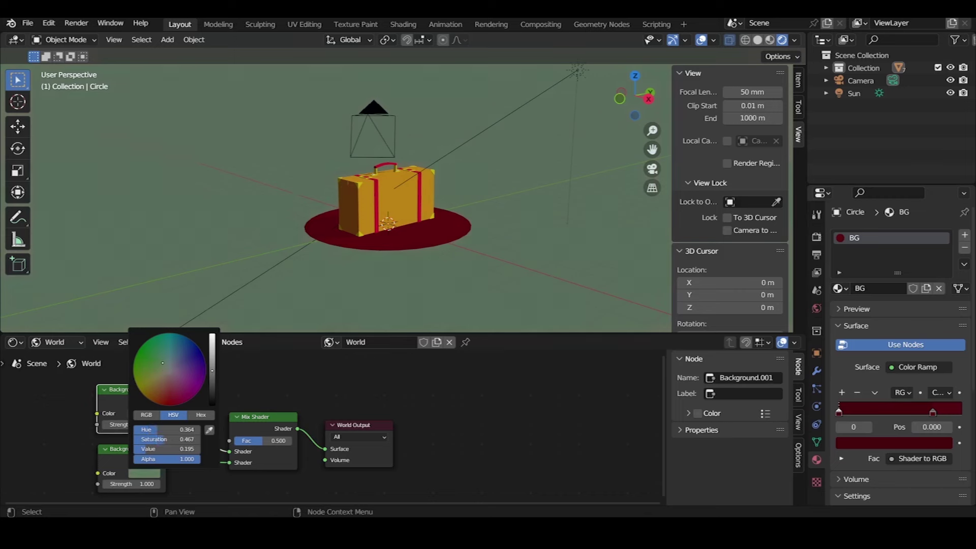
pyautogui.moveTo(172, 352); pyautogui.dragTo(153, 377)
pyautogui.moveTo(263, 440); pyautogui.dragTo(300, 440)
pyautogui.click(144, 473)
pyautogui.moveTo(212, 370); pyautogui.dragTo(212, 342)
pyautogui.moveTo(167, 373); pyautogui.dragTo(148, 379)
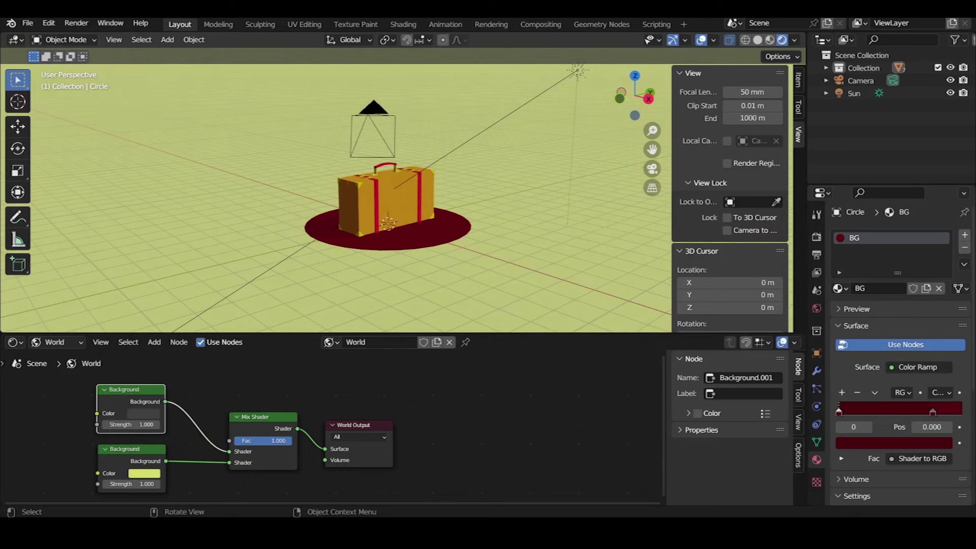
pyautogui.moveTo(387, 204); pyautogui.dragTo(427, 203, button='middle')
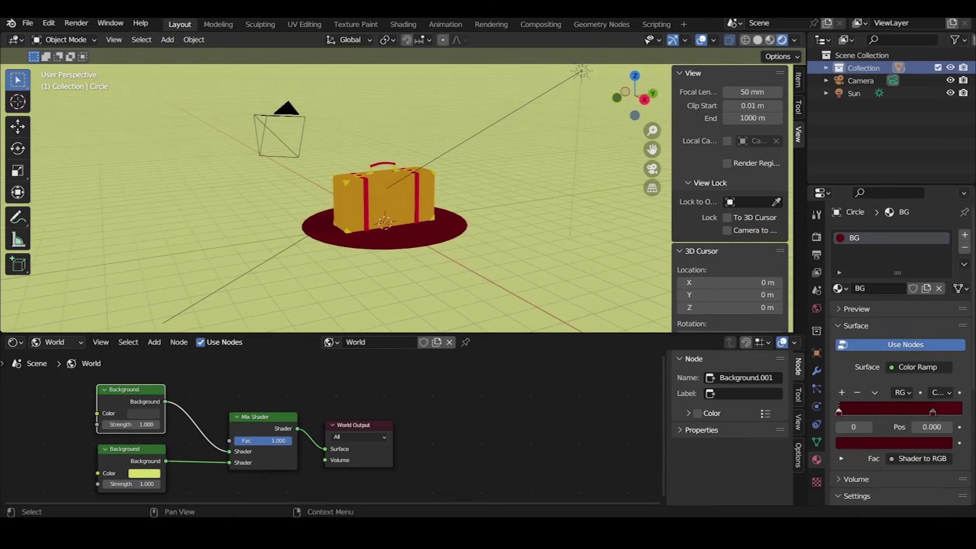
# Create a new collection named GPEF
pyautogui.press('c')
pyautogui.press('F2')
pyautogui.write('GPEF')
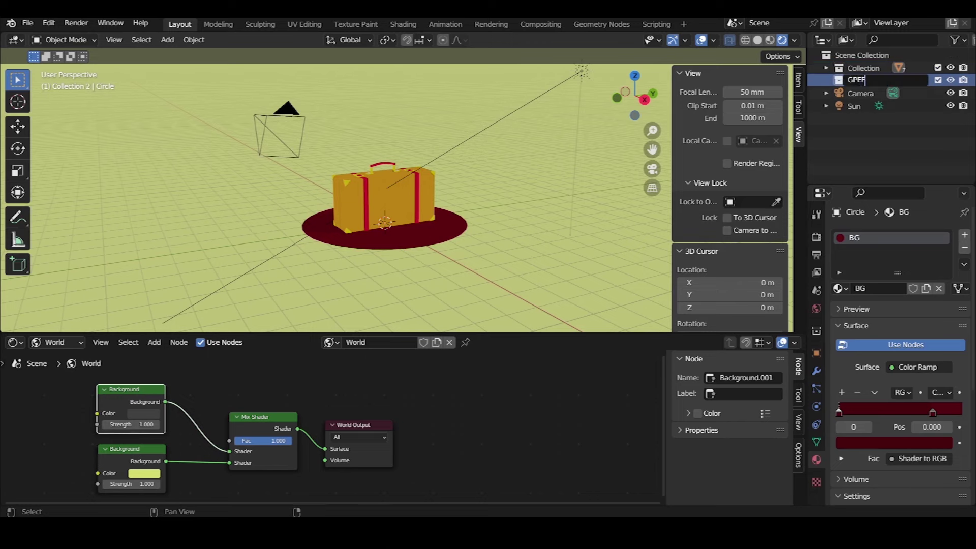
pyautogui.press('Return')
pyautogui.moveTo(509, 229); pyautogui.dragTo(455, 283, button='middle')
# Add a Blank Grease Pencil with a Blackline material and a lineout layer
pyautogui.hotkey('shift', 'a')
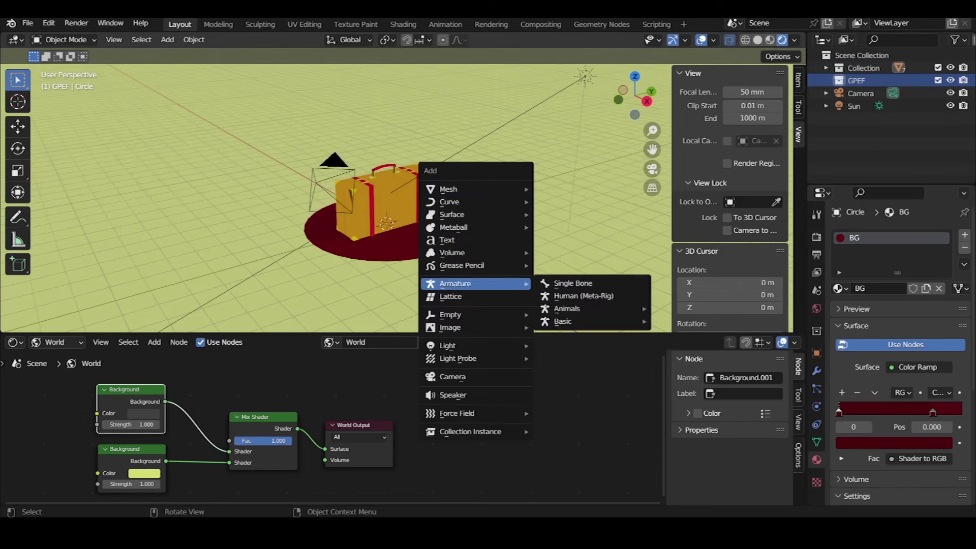
pyautogui.click(565, 265)
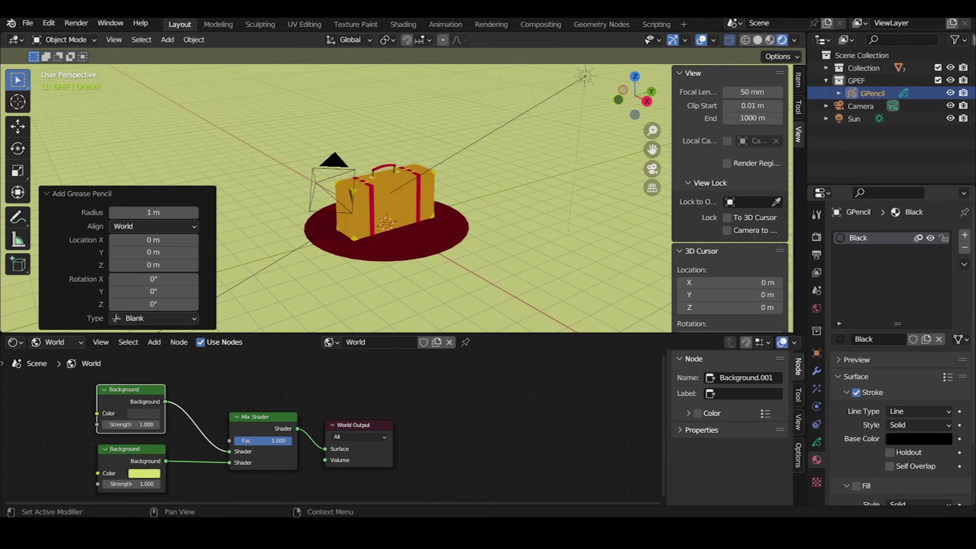
pyautogui.write('line')
pyautogui.press('Return')
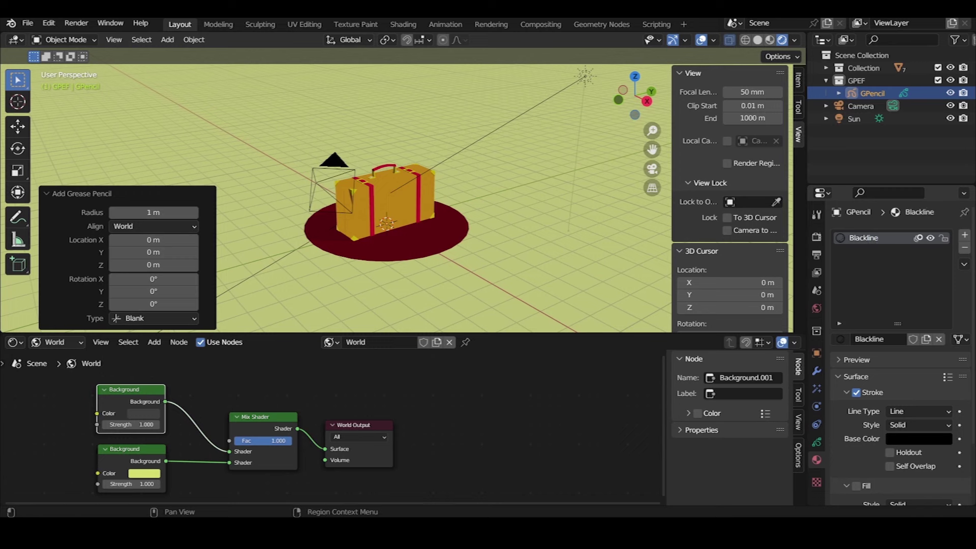
pyautogui.click(817, 425)
pyautogui.click(817, 443)
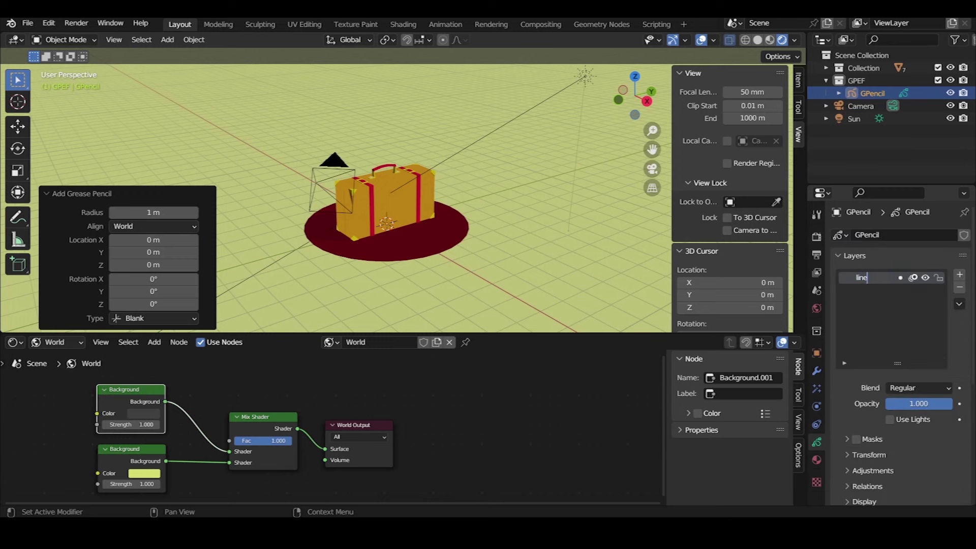
# Add a Line Art modifier outlining Collection on layer lineout with Blackline
pyautogui.click(817, 371)
pyautogui.click(900, 235)
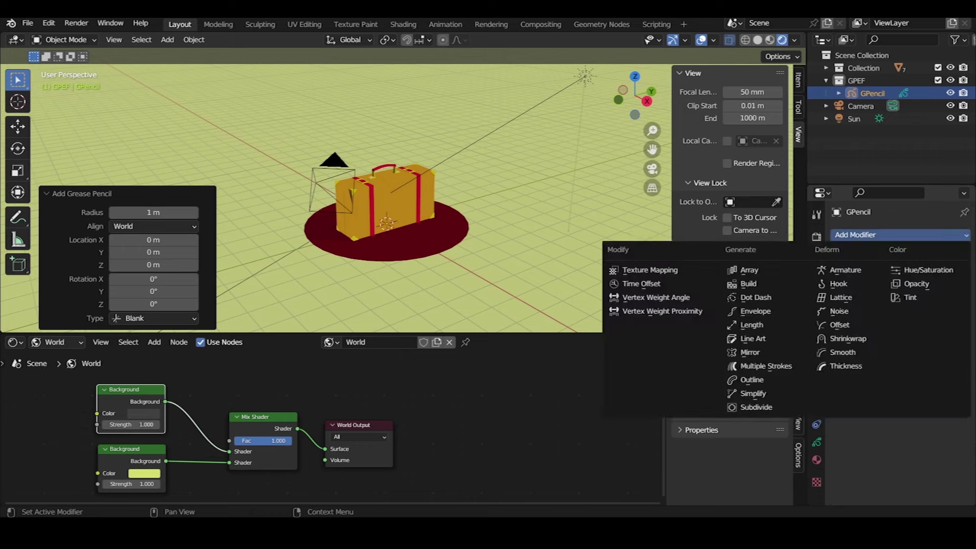
pyautogui.click(745, 334)
pyautogui.click(918, 309)
pyautogui.click(875, 329)
pyautogui.click(921, 325)
pyautogui.click(900, 344)
pyautogui.click(913, 291)
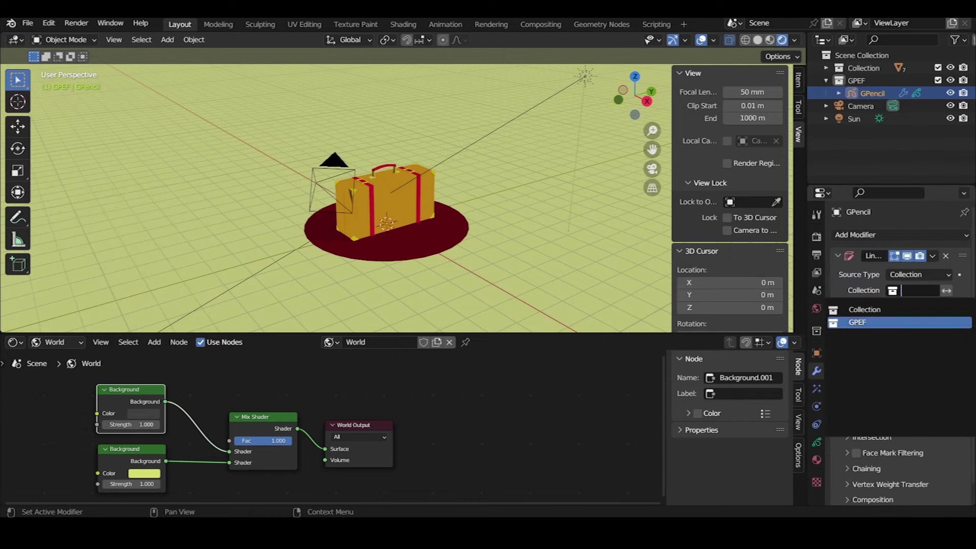
pyautogui.click(883, 427)
# Check the outline through the camera, then select the suitcase with overlays back on
pyautogui.press('KP_0')
pyautogui.scroll(-3, 336, 198)
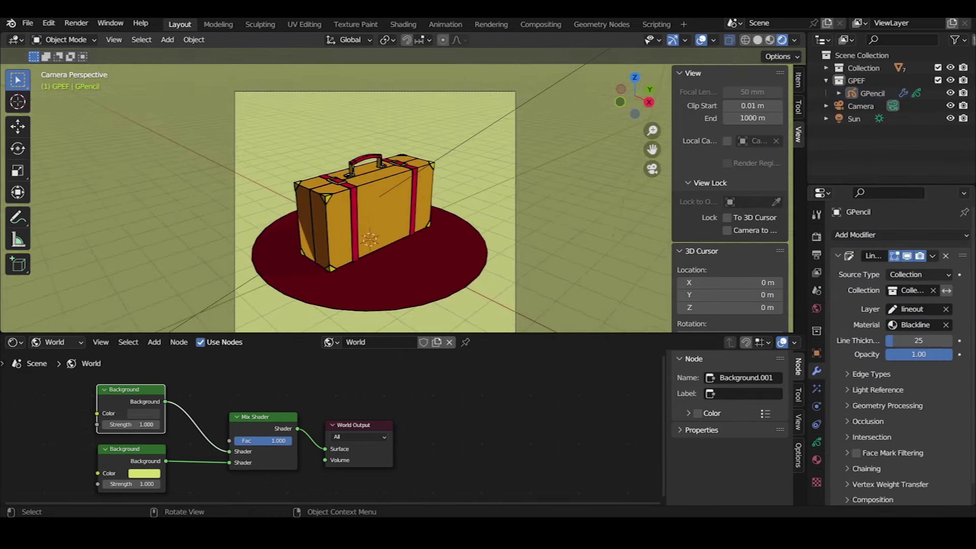
pyautogui.scroll(-1, 335, 198)
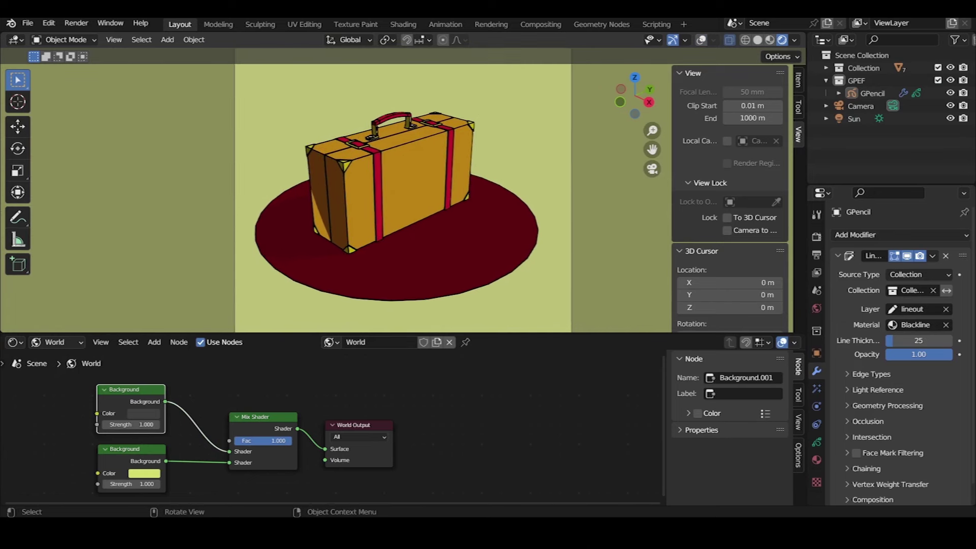
pyautogui.scroll(-2, 394, 201)
pyautogui.scroll(-1, 395, 201)
pyautogui.click(389, 193)
pyautogui.click(701, 40)
pyautogui.moveTo(336, 198)
pyautogui.mouseDown(button='middle')
pyautogui.moveTo(356, 193)
pyautogui.moveTo(304, 161)
pyautogui.mouseUp(button='middle')
pyautogui.scroll(-2, 336, 198)
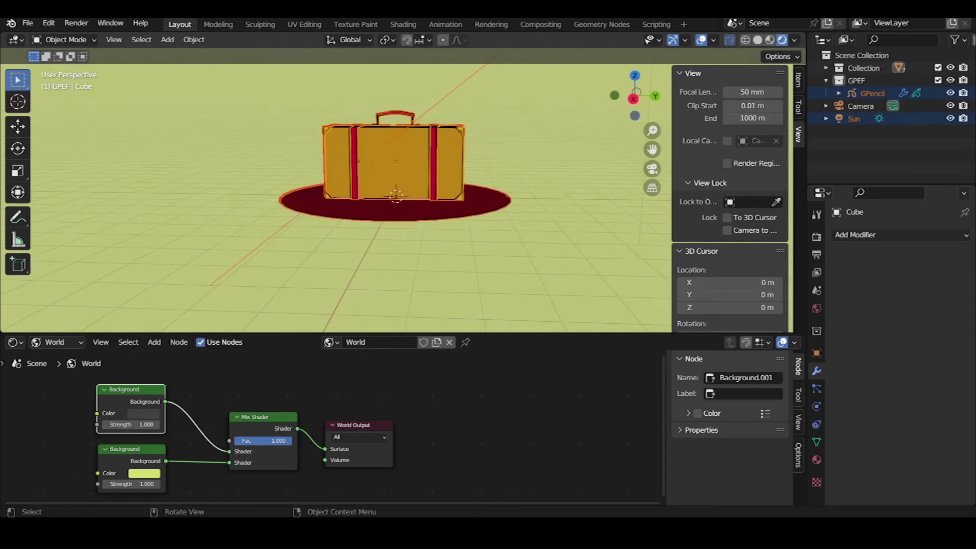
# Add horizontal loop cuts around the suitcase body in Edit Mode
pyautogui.press('Tab')
pyautogui.moveTo(381, 251)
pyautogui.mouseDown(button='middle')
pyautogui.moveTo(364, 257)
pyautogui.moveTo(373, 256)
pyautogui.moveTo(366, 268)
pyautogui.mouseUp(button='middle')
pyautogui.scroll(2, 373, 255)
pyautogui.press('Tab')
pyautogui.scroll(-3, 364, 257)
pyautogui.scroll(3, 364, 257)
pyautogui.press('Tab')
pyautogui.moveTo(301, 172); pyautogui.dragTo(301, 176)
pyautogui.press('Tab')
pyautogui.press('Tab')
pyautogui.hotkey('ctrl', 'r')
pyautogui.click(364, 268)
# Box-select the suitcase's left-edge vertices and push them outward along Y with proportional editing
pyautogui.press('1')
pyautogui.press('b')
pyautogui.moveTo(257, 166); pyautogui.dragTo(305, 184)
pyautogui.press('g')
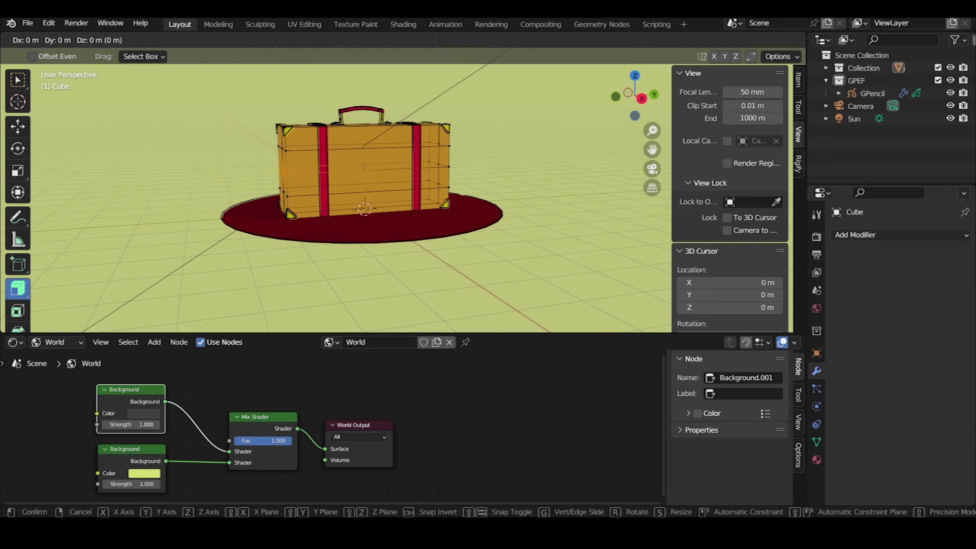
pyautogui.press('z')
pyautogui.press('y')
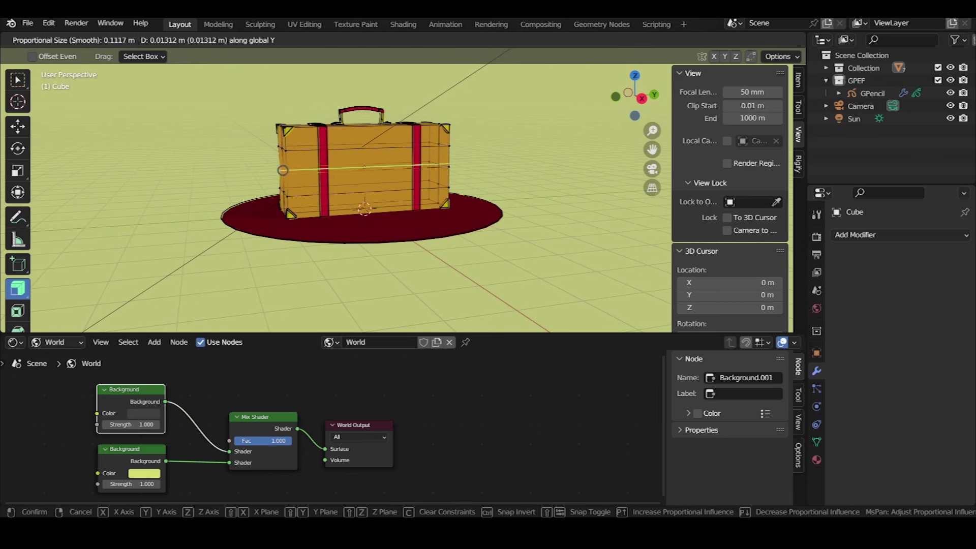
pyautogui.scroll(-7, 283, 171)
pyautogui.scroll(-8, 283, 171)
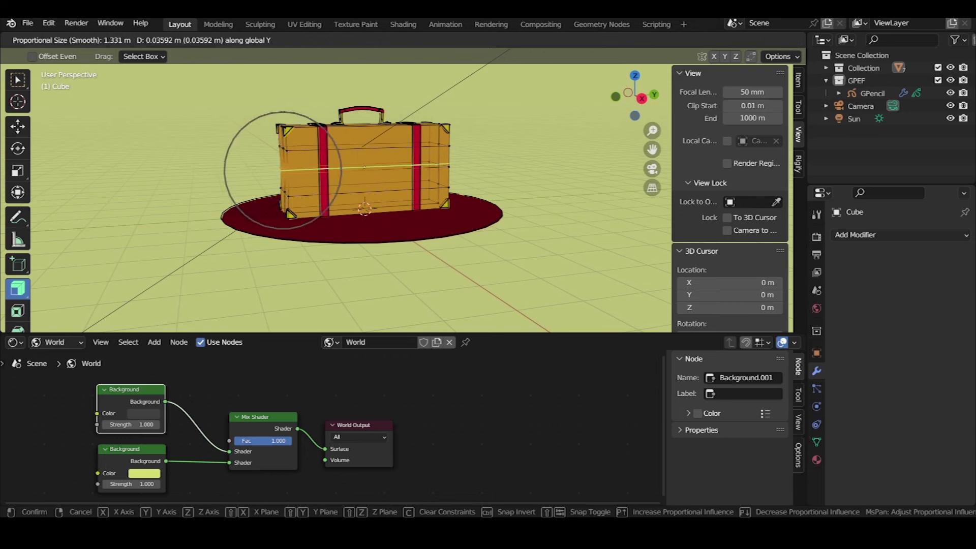
pyautogui.click(275, 171)
# From a front view, push the selected side vertices twice more along Y to bulge the case
pyautogui.moveTo(217, 168)
pyautogui.mouseDown(button='middle')
pyautogui.moveTo(507, 170)
pyautogui.moveTo(474, 262)
pyautogui.mouseUp(button='middle')
pyautogui.press('g')
pyautogui.press('y')
pyautogui.click(507, 170)
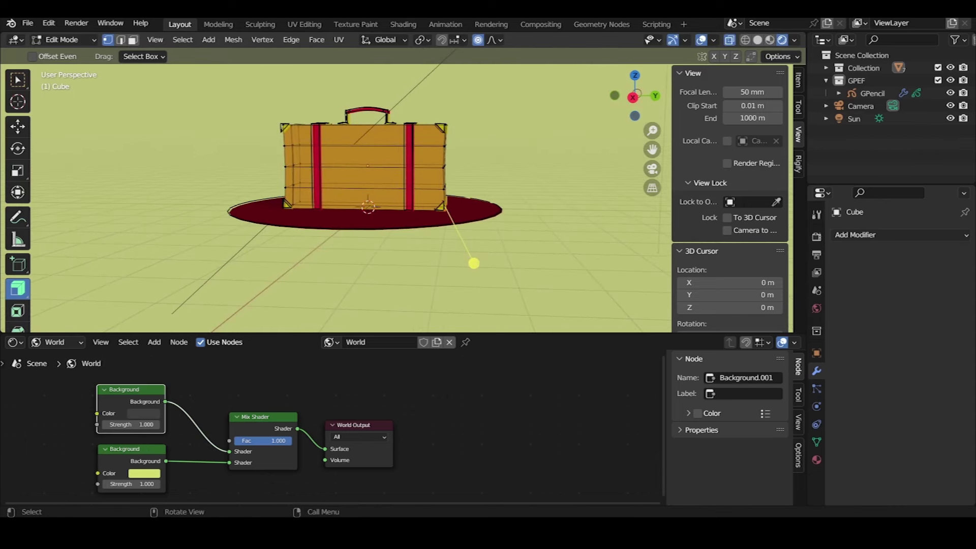
pyautogui.press('g')
pyautogui.press('y')
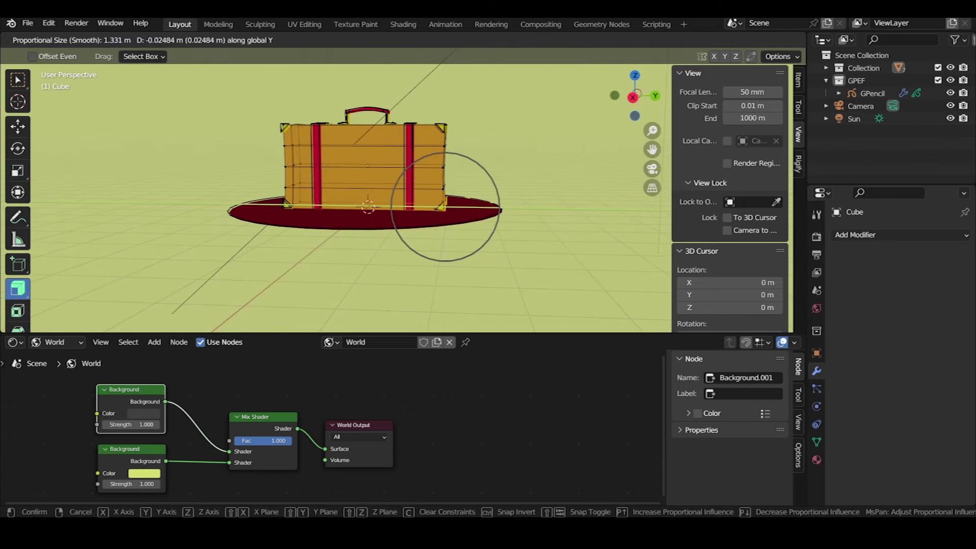
pyautogui.click(473, 261)
# Move a second group of suitcase vertices along Y, then return to Object Mode in camera view
pyautogui.moveTo(473, 261); pyautogui.dragTo(458, 260, button='middle')
pyautogui.moveTo(262, 201); pyautogui.dragTo(313, 226)
pyautogui.press('g')
pyautogui.press('y')
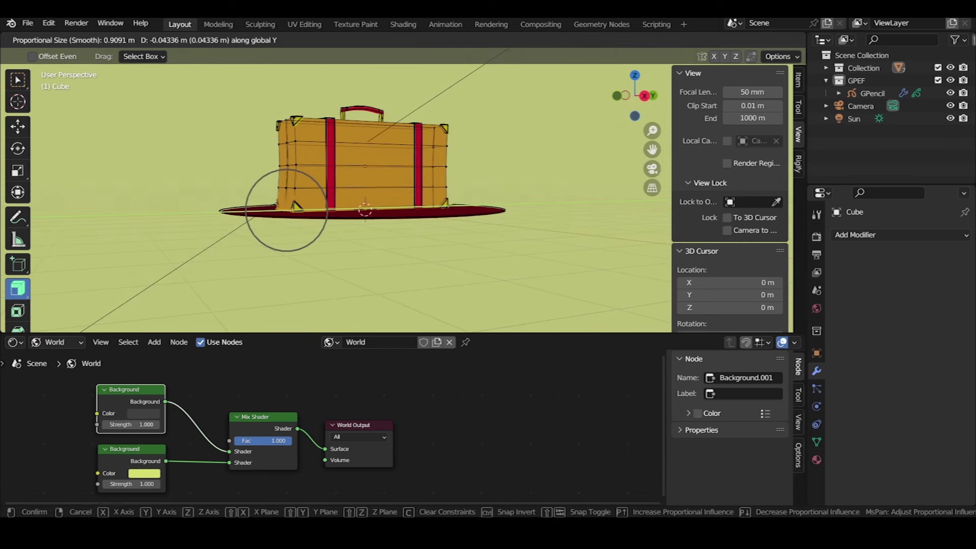
pyautogui.press('Return')
pyautogui.moveTo(356, 203)
pyautogui.mouseDown(button='middle')
pyautogui.moveTo(336, 193)
pyautogui.moveTo(325, 203)
pyautogui.mouseUp(button='middle')
pyautogui.press('Tab')
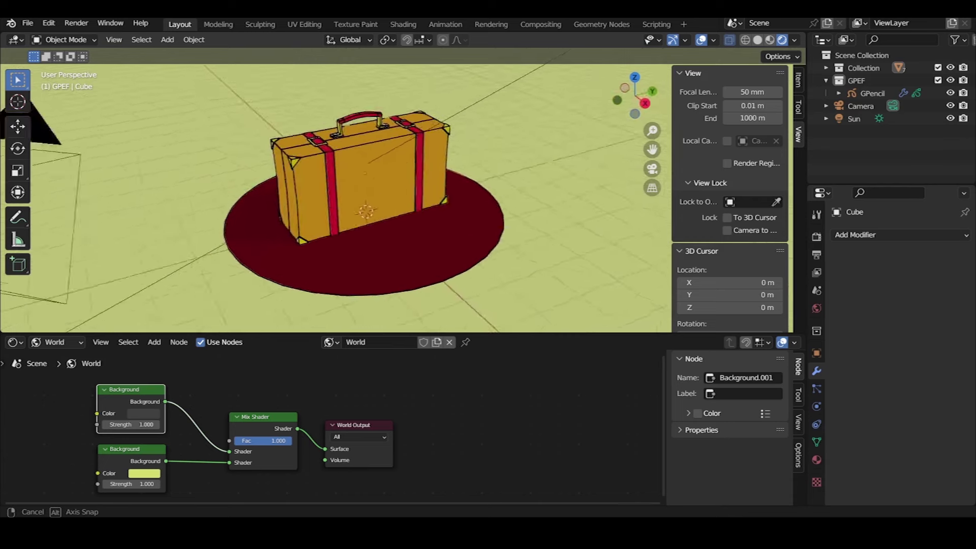
pyautogui.press('KP_0')
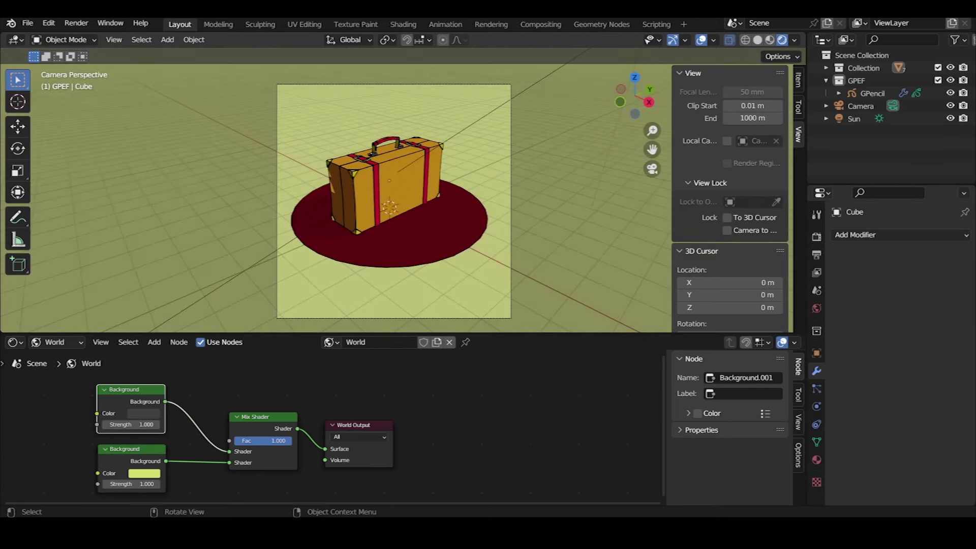
# Enlarge the 3D viewport over the node editor and reframe the camera view
pyautogui.moveTo(356, 334); pyautogui.dragTo(355, 460)
pyautogui.scroll(2, 432, 269)
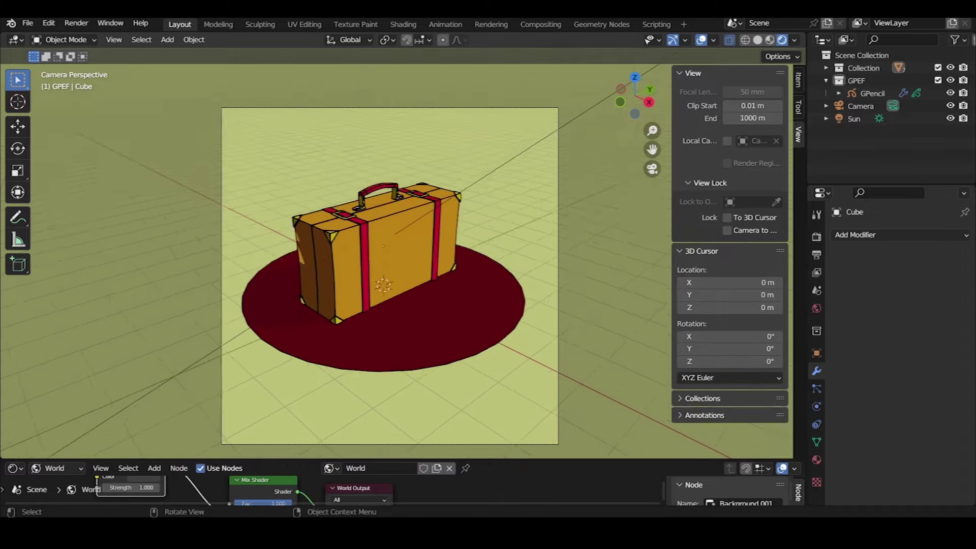
pyautogui.scroll(3, 433, 270)
pyautogui.scroll(-3, 432, 269)
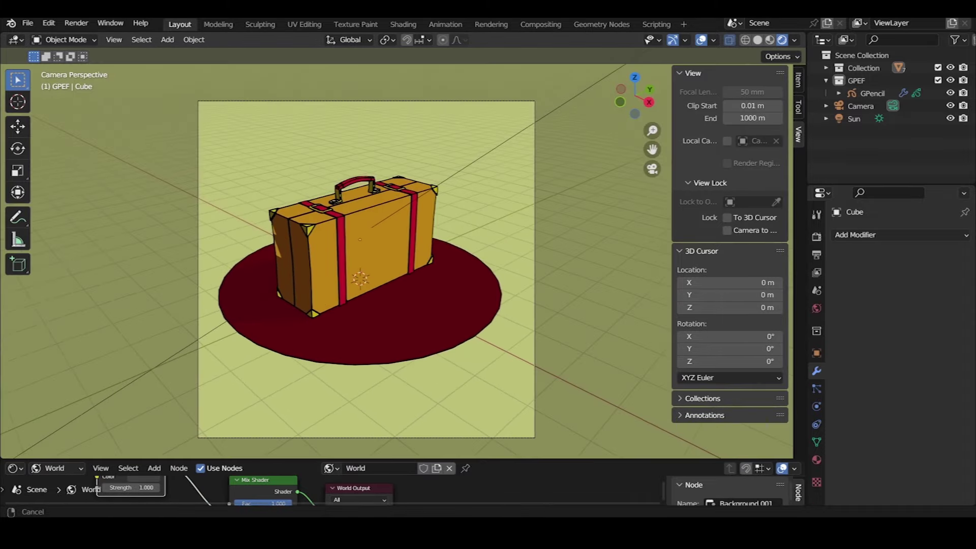
pyautogui.keyDown('shift'); pyautogui.moveTo(432, 270); pyautogui.dragTo(426, 261, button='middle'); pyautogui.keyUp('shift')
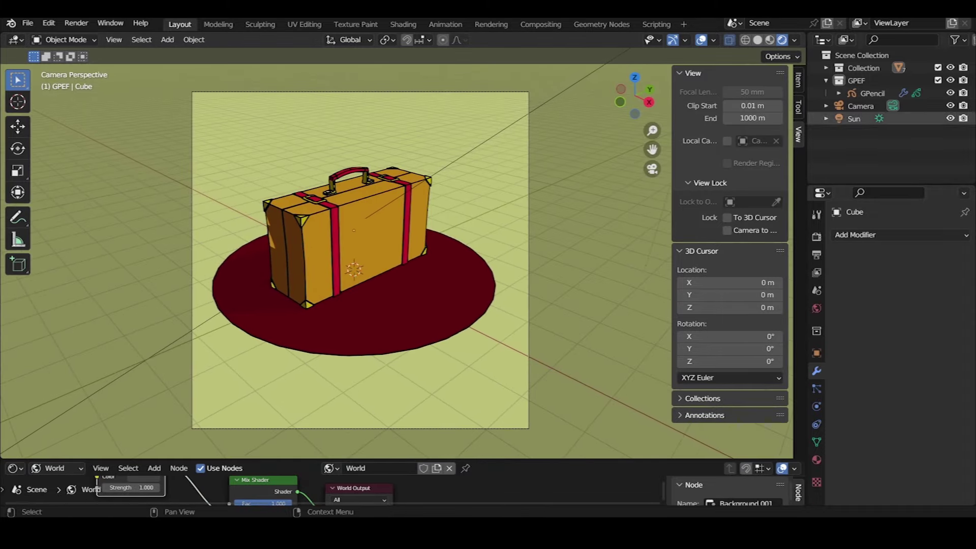
# On GPencil's Line Art modifier, turn off Crease and Intersections, keeping line thickness 25
pyautogui.click(872, 93)
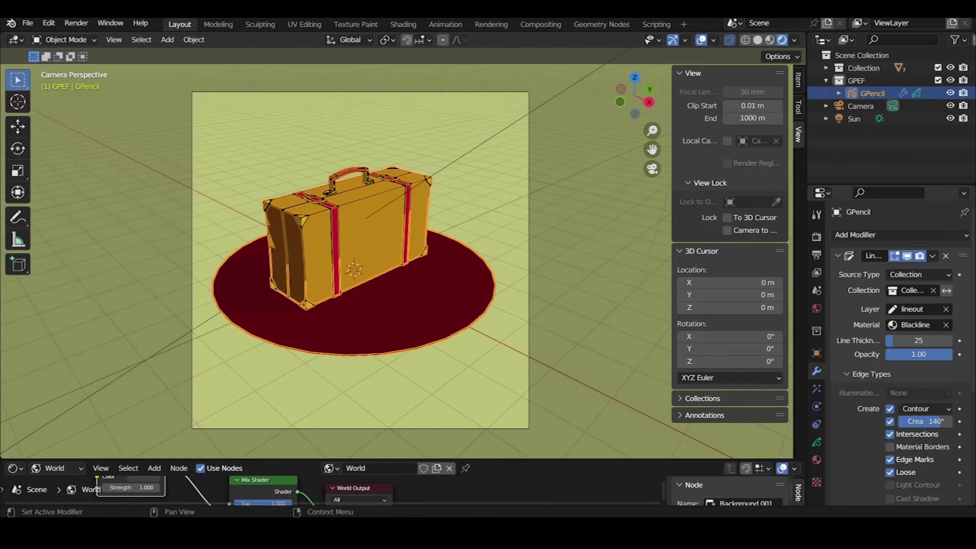
pyautogui.click(890, 421)
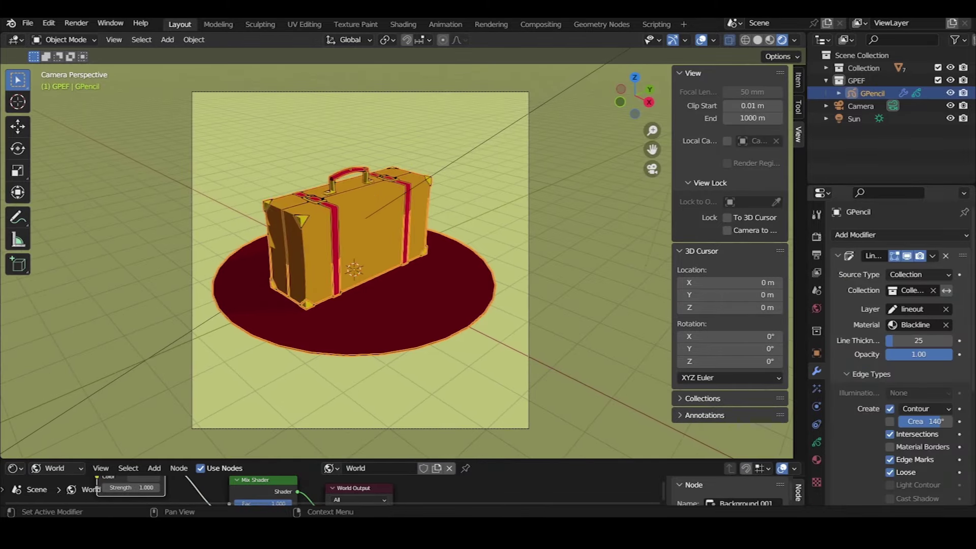
pyautogui.click(600, 326)
pyautogui.scroll(1, 356, 260)
pyautogui.scroll(1, 346, 259)
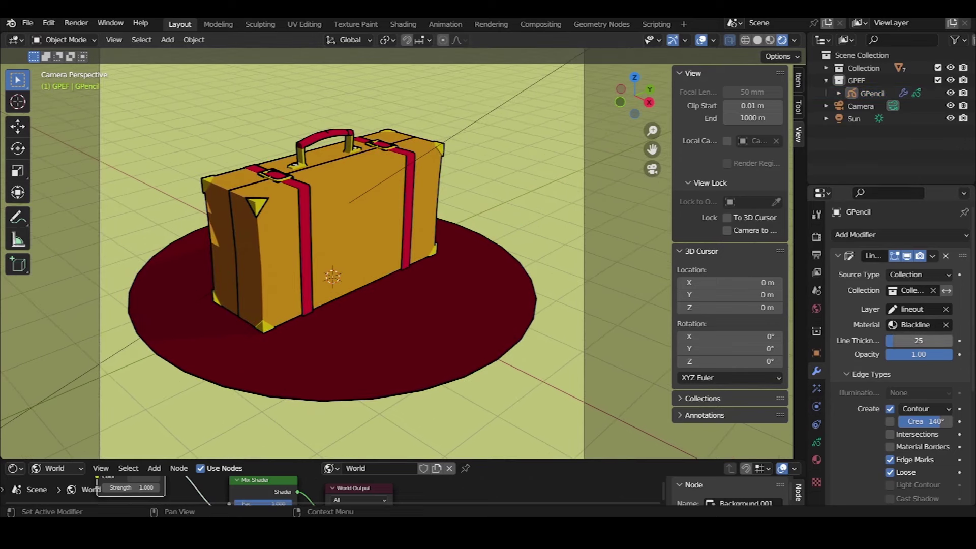
pyautogui.click(919, 341)
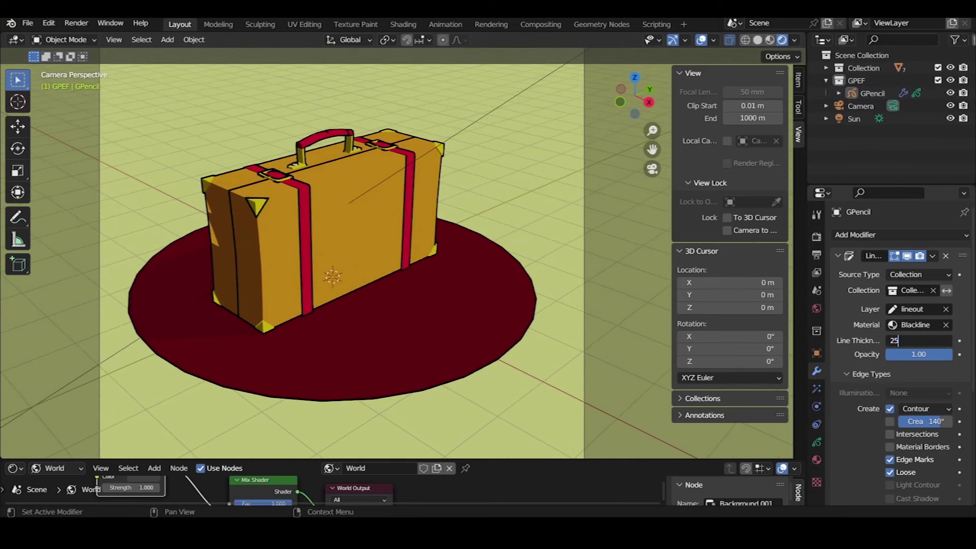
pyautogui.press('Return')
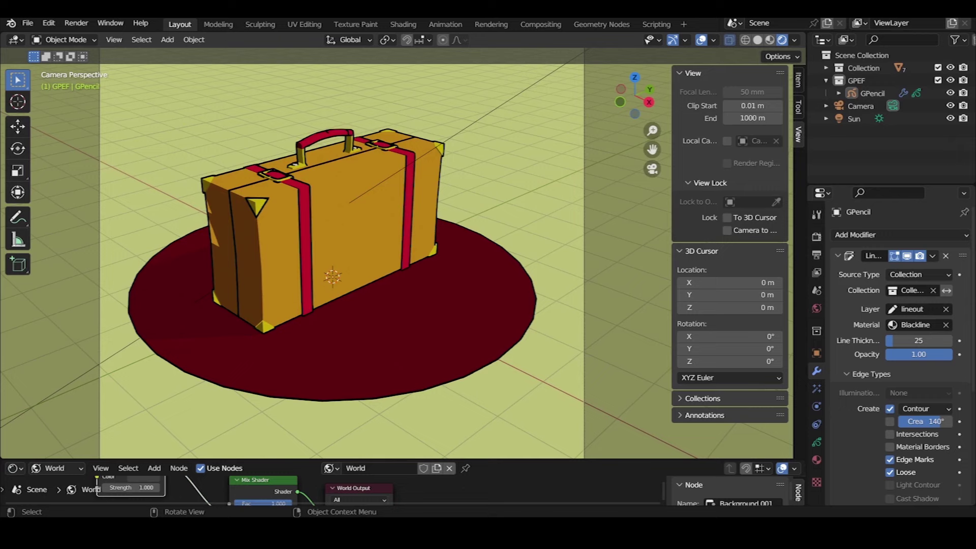
# Scroll GPencil's properties to find the grease pencil layer settings
pyautogui.scroll(1, 336, 259)
pyautogui.scroll(1, 336, 260)
pyautogui.click(818, 407)
pyautogui.click(817, 425)
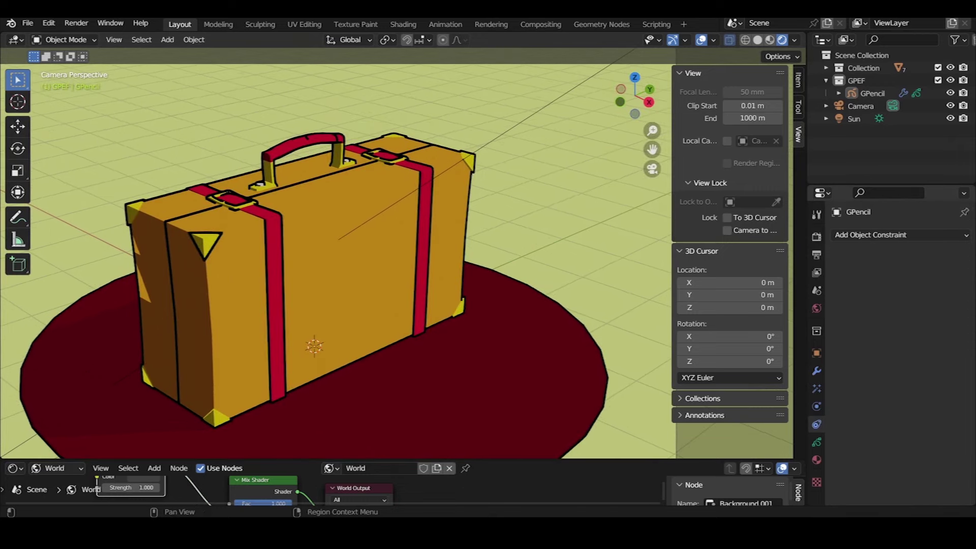
# Add a new GPencil layer named 'line art' above lineout
pyautogui.click(817, 443)
pyautogui.click(961, 274)
pyautogui.doubleClick(867, 277)
pyautogui.press('BackSpace')
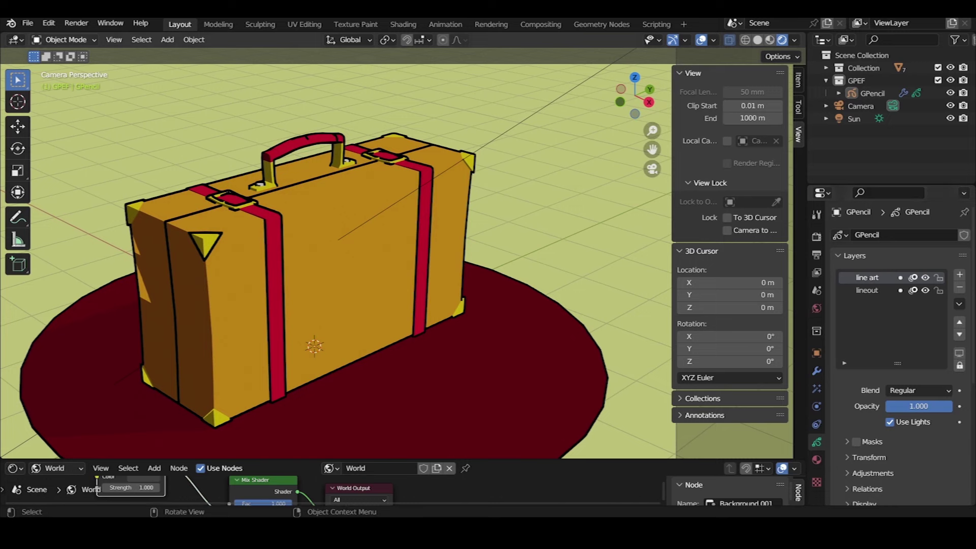
# Enter Draw Mode with Stroke Placement set to Surface and a surface offset of 5
pyautogui.click(64, 40)
pyautogui.click(66, 87)
pyautogui.click(337, 40)
pyautogui.click(302, 104)
pyautogui.doubleClick(335, 149)
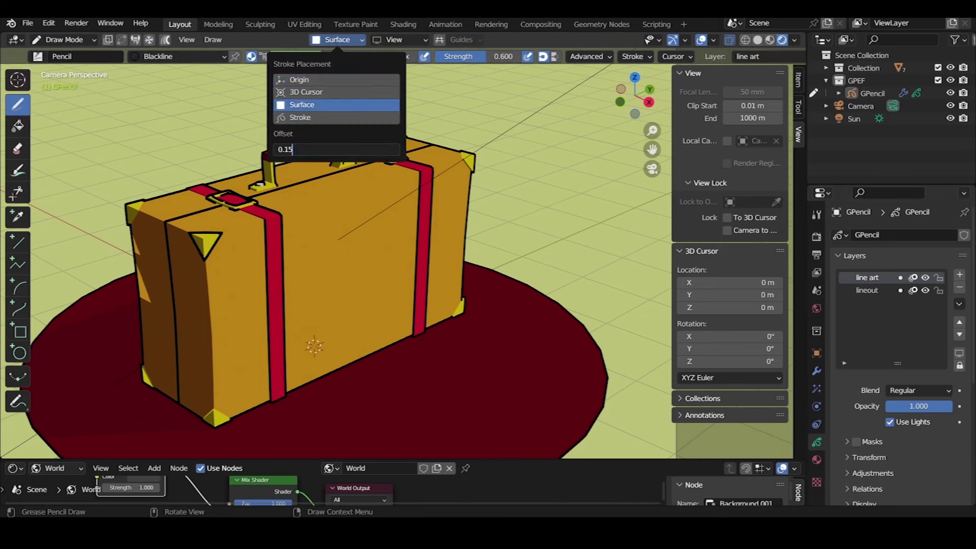
pyautogui.write('5')
pyautogui.press('Return')
pyautogui.scroll(3, 335, 255)
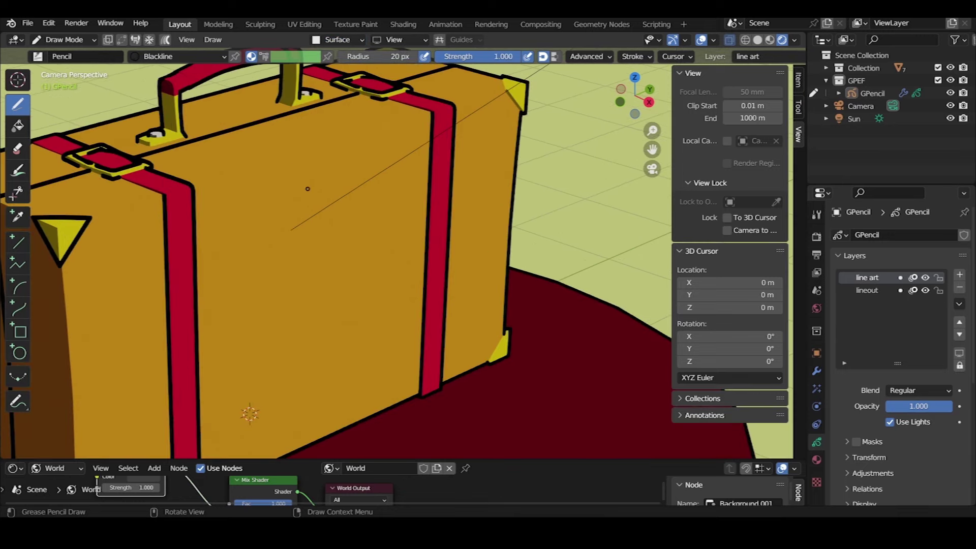
# Switch the viewport to Solid shading and undo the stroke along the front edge
pyautogui.keyDown('ctrl'); pyautogui.scroll(-2, 366, 56); pyautogui.keyUp('ctrl')
pyautogui.scroll(-3, 358, 176)
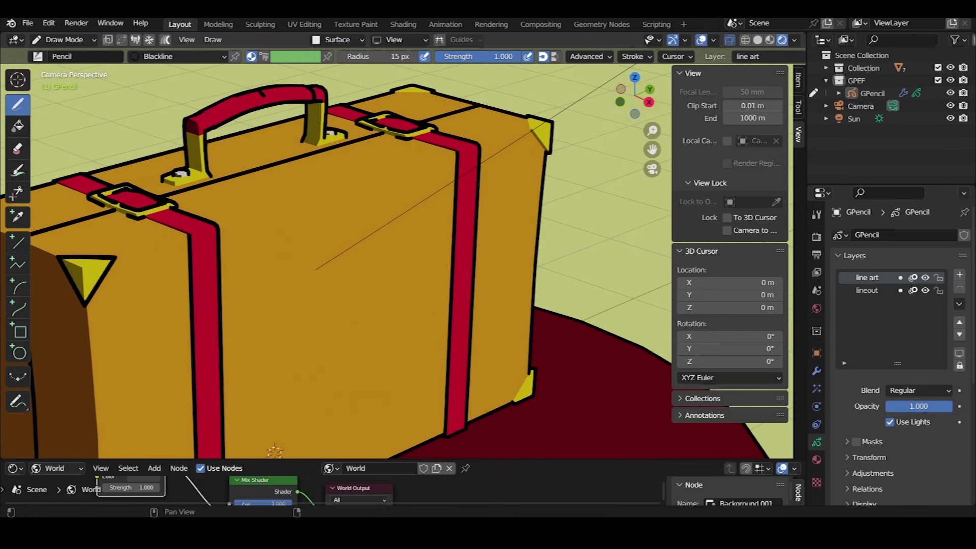
pyautogui.click(758, 40)
pyautogui.scroll(-4, 305, 214)
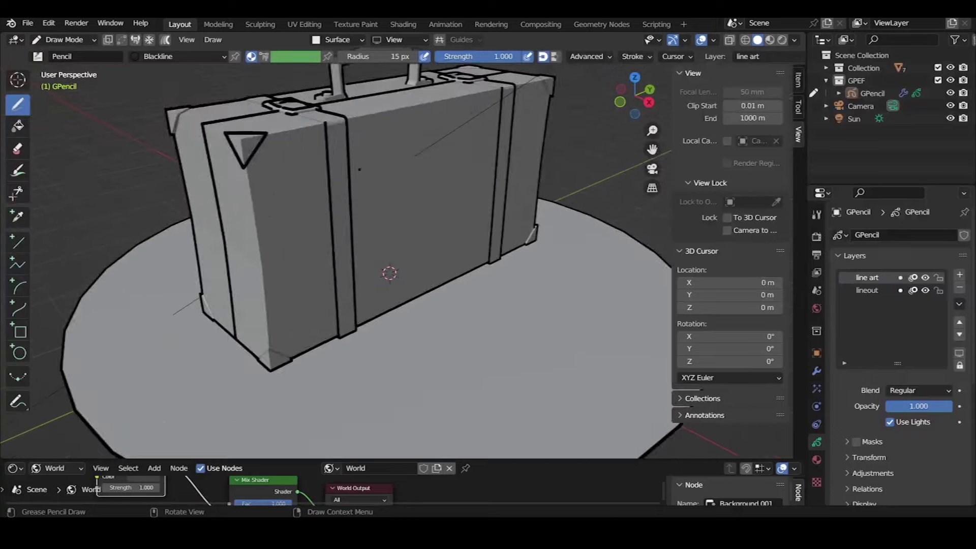
pyautogui.scroll(6, 308, 255)
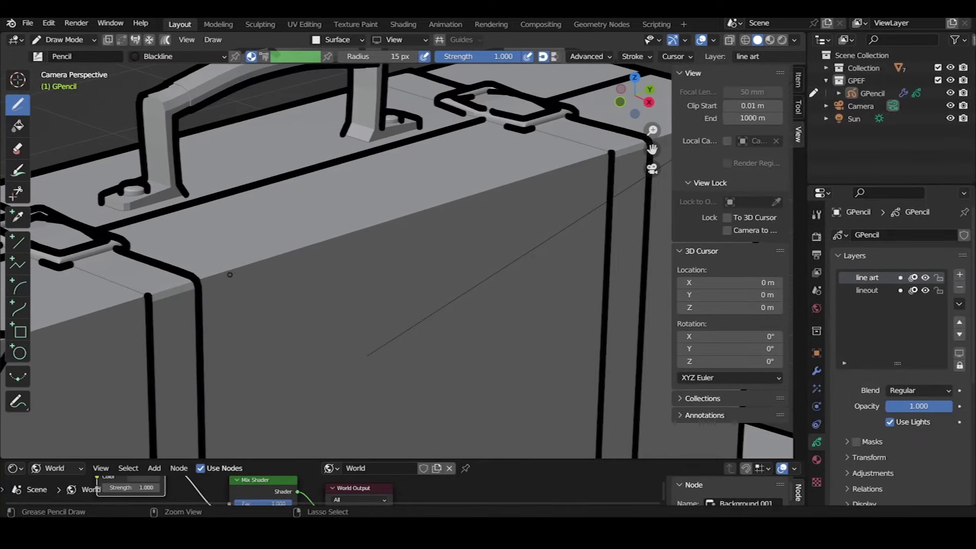
pyautogui.hotkey('ctrl', 'z')
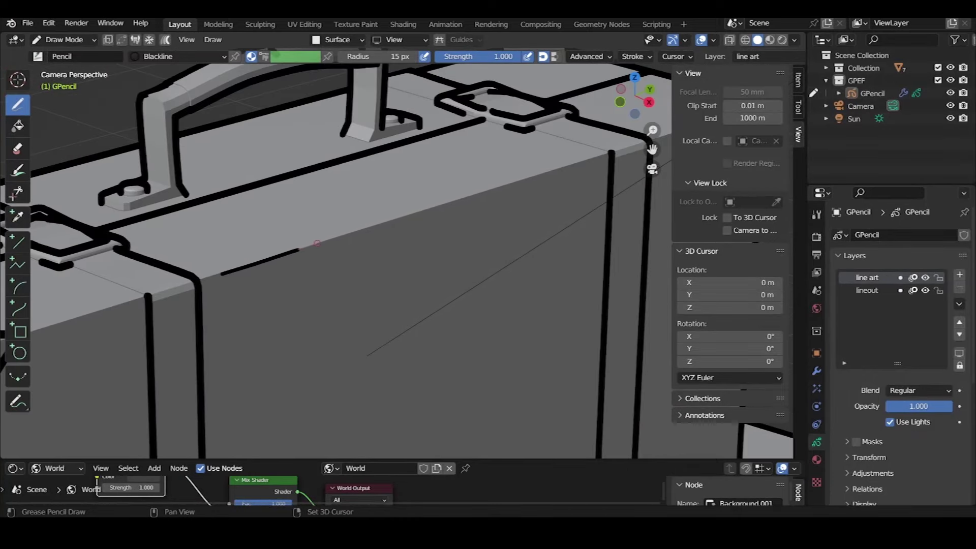
# Draw a black edge line across the suitcase's top corner near the latch
pyautogui.keyDown('shift'); pyautogui.moveTo(491, 191); pyautogui.dragTo(341, 267, button='middle'); pyautogui.keyUp('shift')
pyautogui.scroll(3, 341, 267)
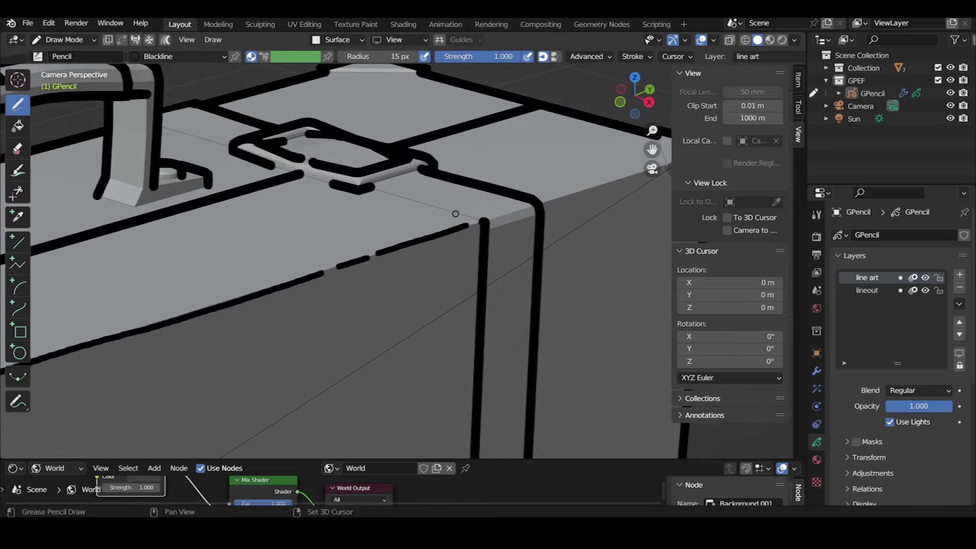
pyautogui.keyDown('shift'); pyautogui.moveTo(456, 214); pyautogui.dragTo(371, 250, button='middle'); pyautogui.keyUp('shift')
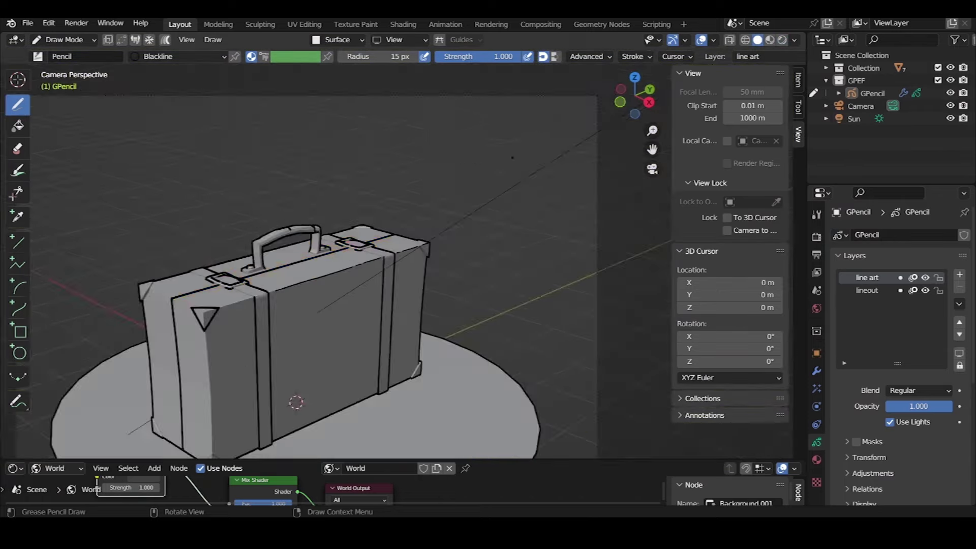
pyautogui.scroll(5, 296, 402)
pyautogui.scroll(2, 254, 254)
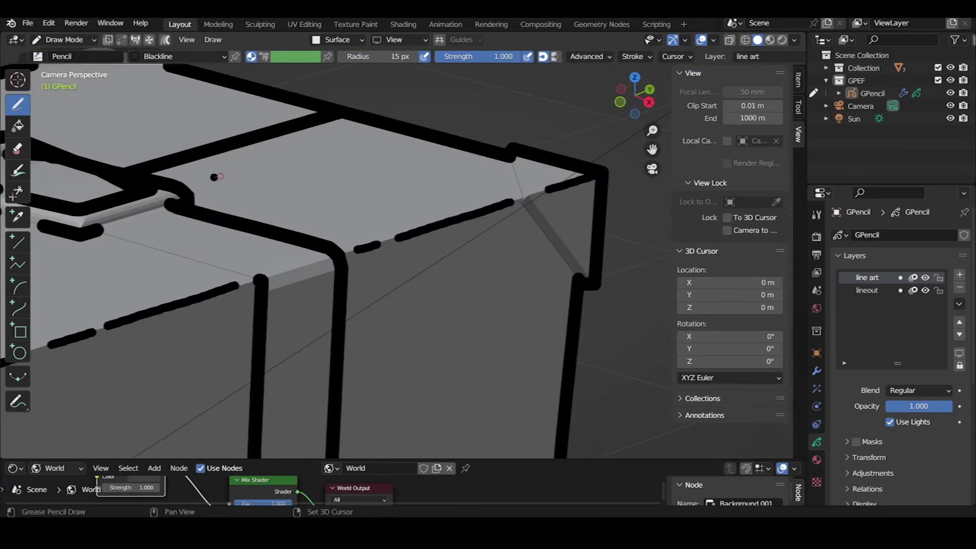
pyautogui.moveTo(212, 176); pyautogui.dragTo(395, 118)
pyautogui.scroll(-3, 357, 146)
pyautogui.scroll(-3, 418, 348)
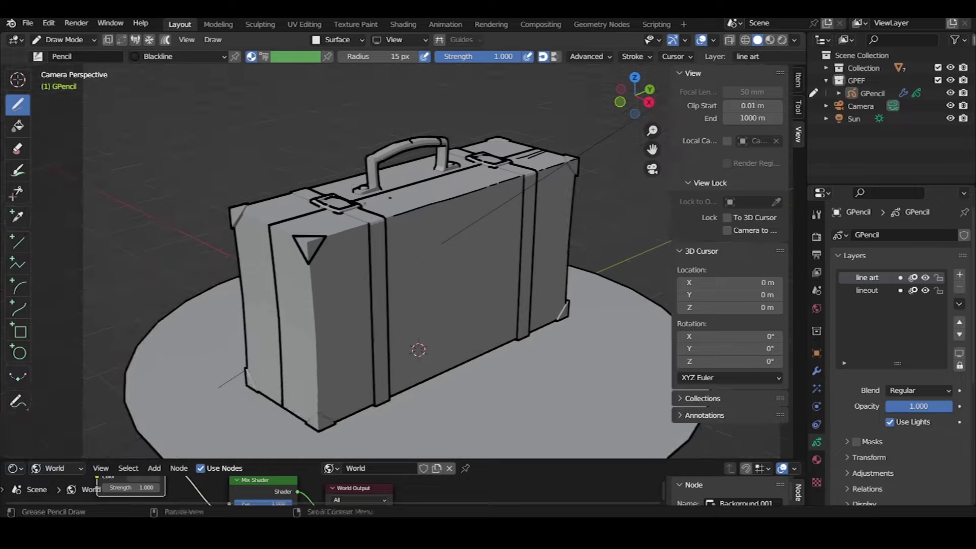
pyautogui.scroll(4, 418, 349)
pyautogui.scroll(2, 259, 181)
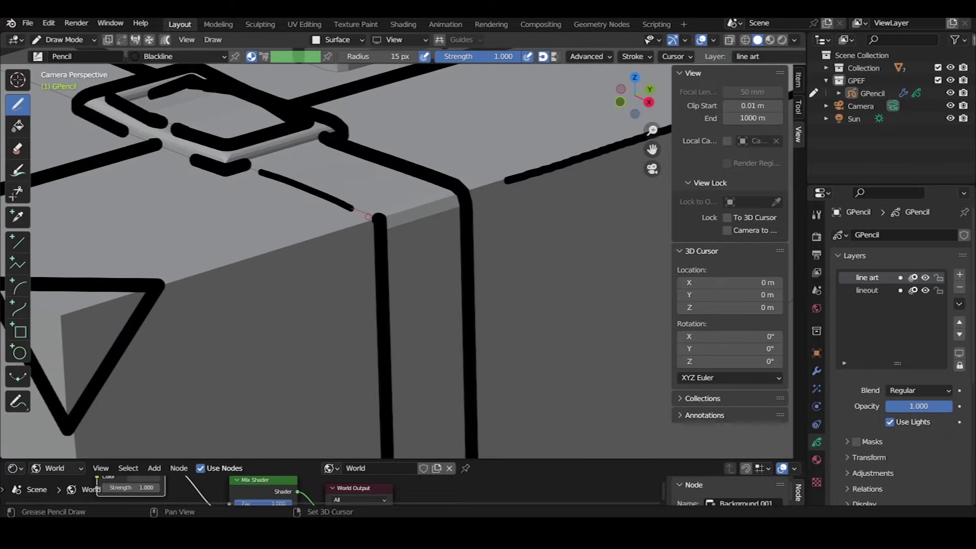
# Draw black edge strokes from beside the latch to the box corner, undoing a stray short stroke
pyautogui.moveTo(368, 217); pyautogui.dragTo(366, 216)
pyautogui.hotkey('ctrl', 'z')
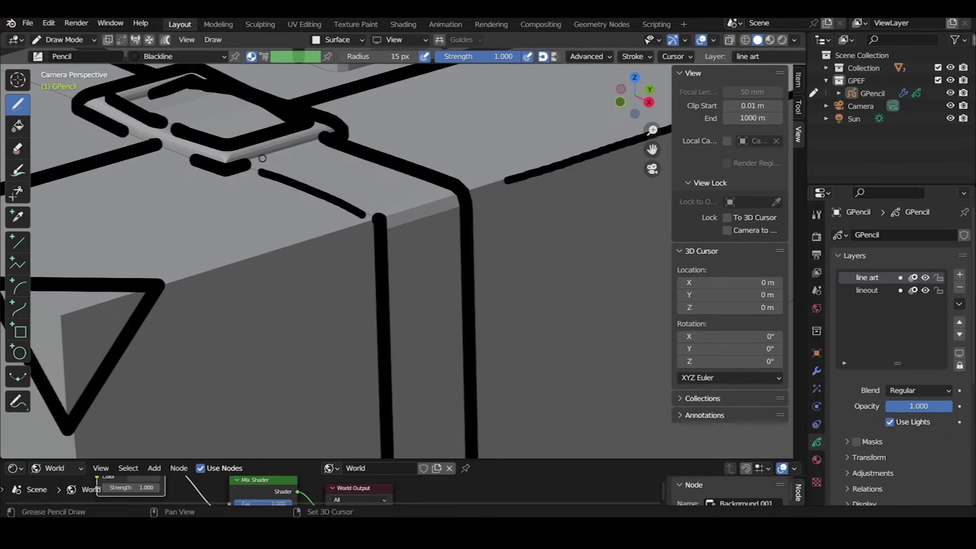
pyautogui.scroll(-5, 321, 140)
pyautogui.scroll(4, 285, 219)
pyautogui.scroll(2, 268, 215)
pyautogui.moveTo(247, 210); pyautogui.dragTo(356, 259)
pyautogui.scroll(-5, 356, 259)
pyautogui.scroll(4, 220, 202)
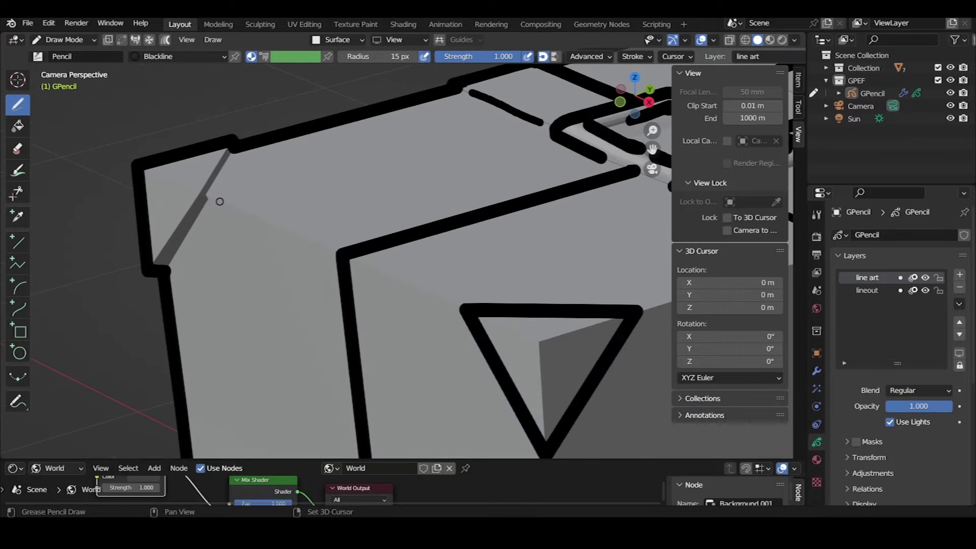
pyautogui.moveTo(259, 219); pyautogui.dragTo(339, 260)
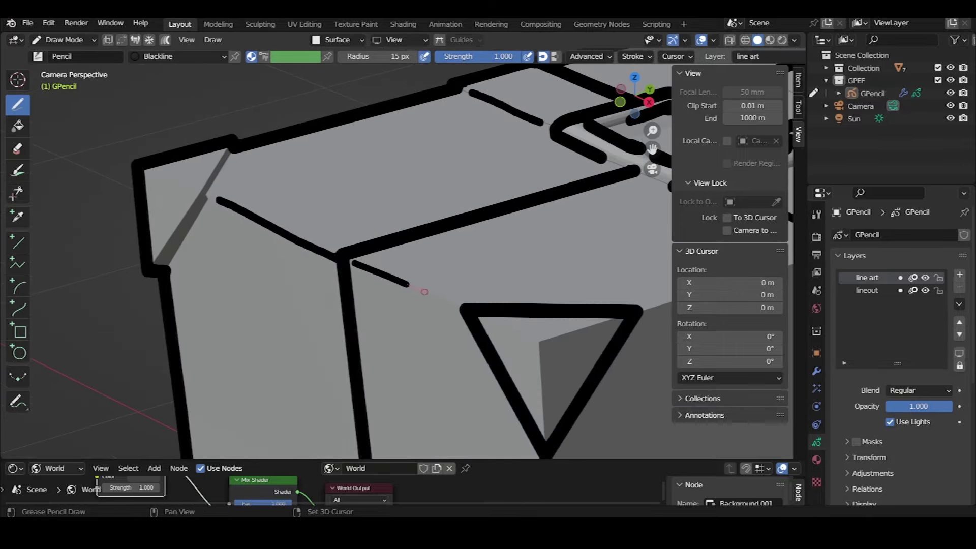
pyautogui.scroll(-2, 478, 311)
pyautogui.scroll(5, 375, 284)
# Add a vertical stroke, dot, curved mark and short stroke inside the triangle sticker, redoing failed strokes
pyautogui.moveTo(358, 323); pyautogui.dragTo(366, 275)
pyautogui.hotkey('ctrl', 'z')
pyautogui.moveTo(358, 323)
pyautogui.mouseDown()
pyautogui.moveTo(358, 286)
pyautogui.moveTo(460, 244)
pyautogui.mouseUp()
pyautogui.click(358, 275)
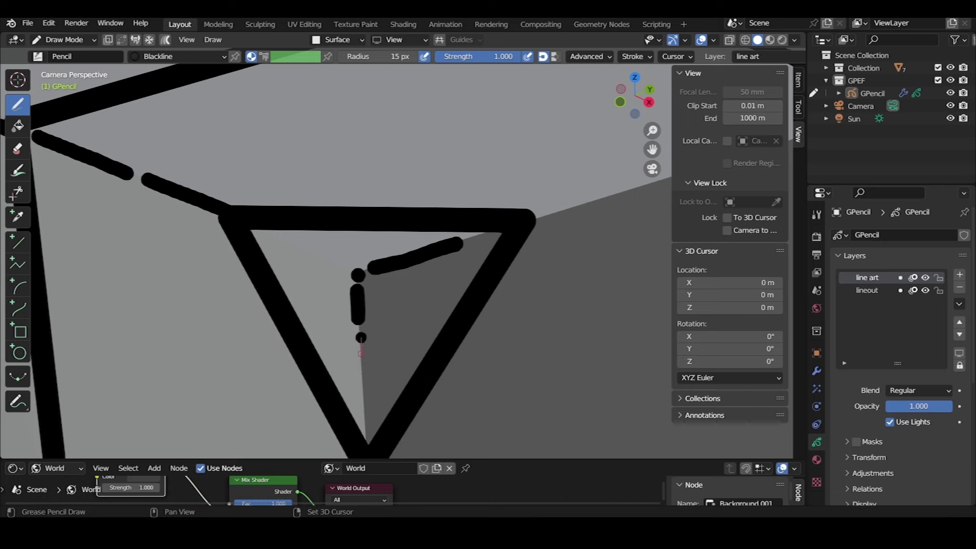
pyautogui.moveTo(361, 385); pyautogui.dragTo(368, 444)
pyautogui.hotkey('ctrl', 'z')
pyautogui.moveTo(360, 333); pyautogui.dragTo(369, 441)
pyautogui.hotkey('ctrl', 'z')
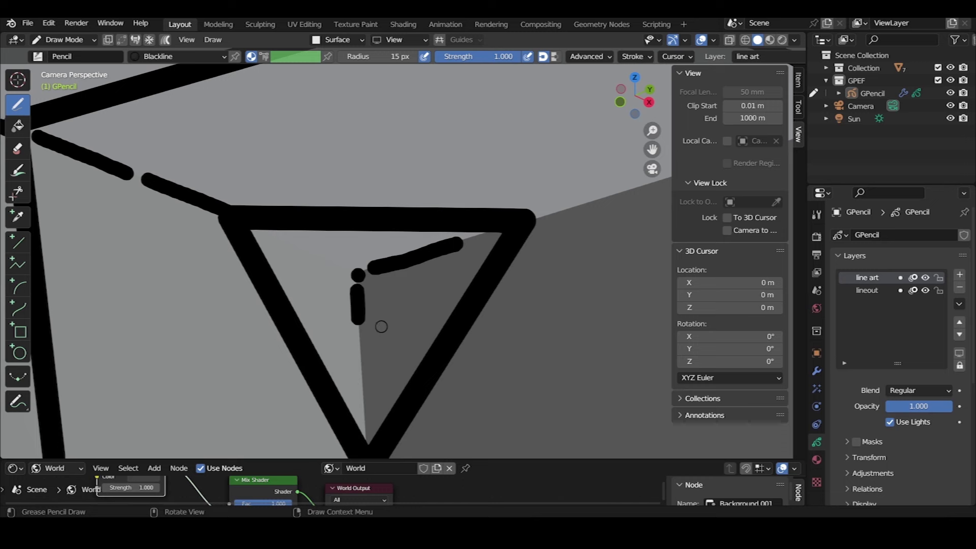
pyautogui.moveTo(382, 328); pyautogui.dragTo(410, 286)
pyautogui.moveTo(293, 248); pyautogui.dragTo(340, 268)
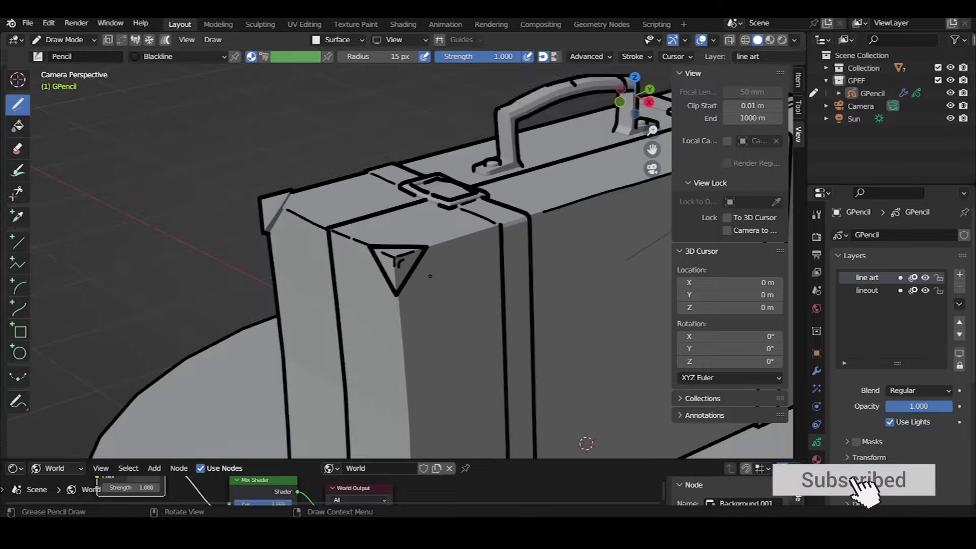
# Sketch dashes along the triangle sticker's fold and lower-right edge, plus a diagonal down the suitcase corner
pyautogui.moveTo(288, 161); pyautogui.dragTo(298, 257)
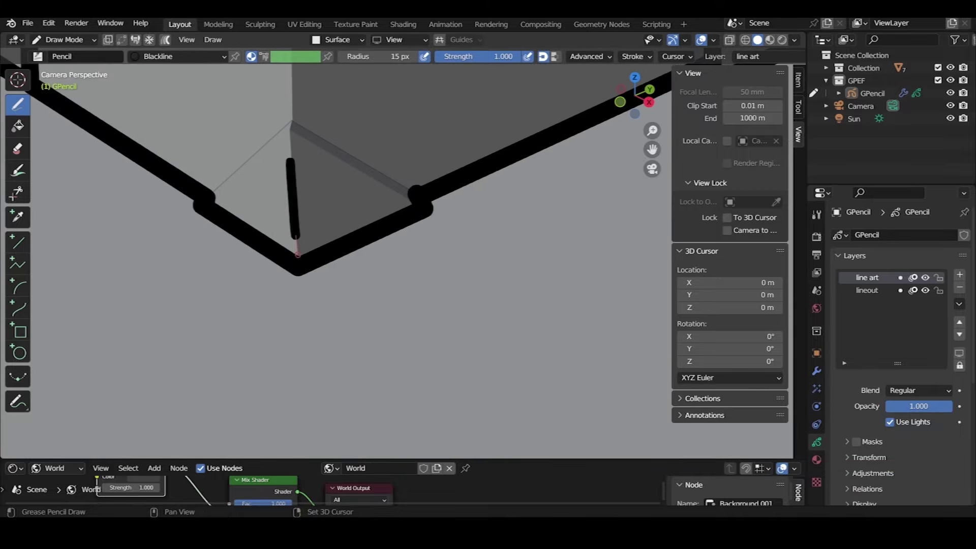
pyautogui.moveTo(282, 200); pyautogui.dragTo(362, 252)
pyautogui.moveTo(373, 255); pyautogui.dragTo(436, 294)
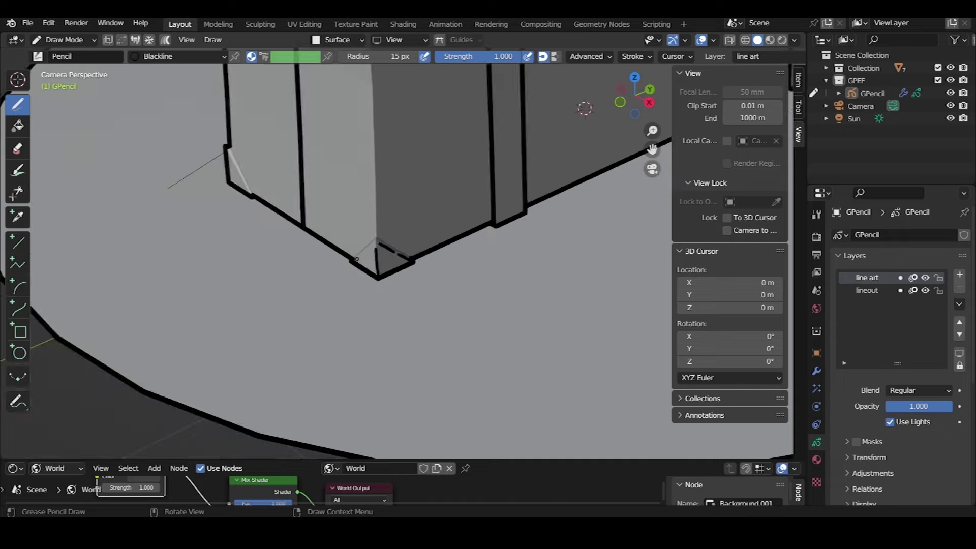
pyautogui.moveTo(235, 242); pyautogui.dragTo(301, 372)
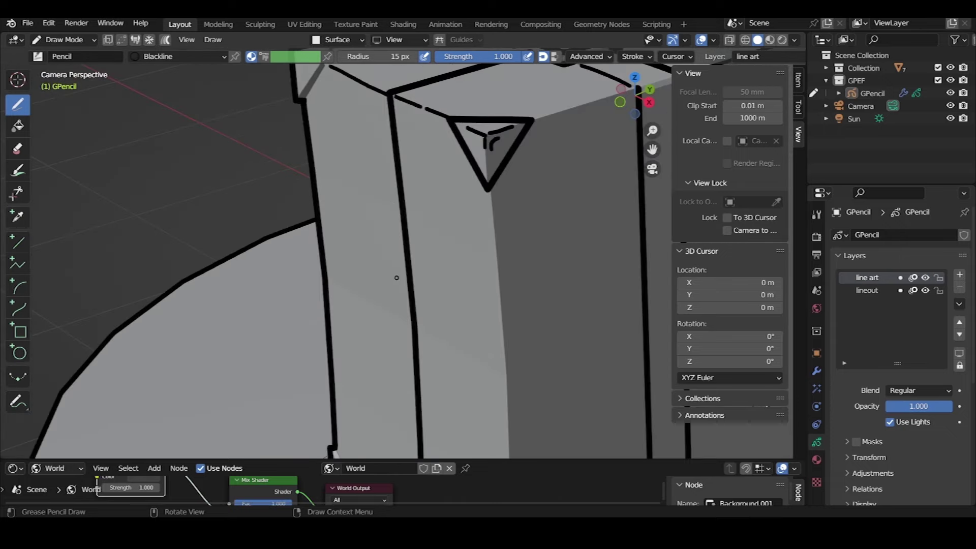
pyautogui.moveTo(288, 229); pyautogui.dragTo(213, 350)
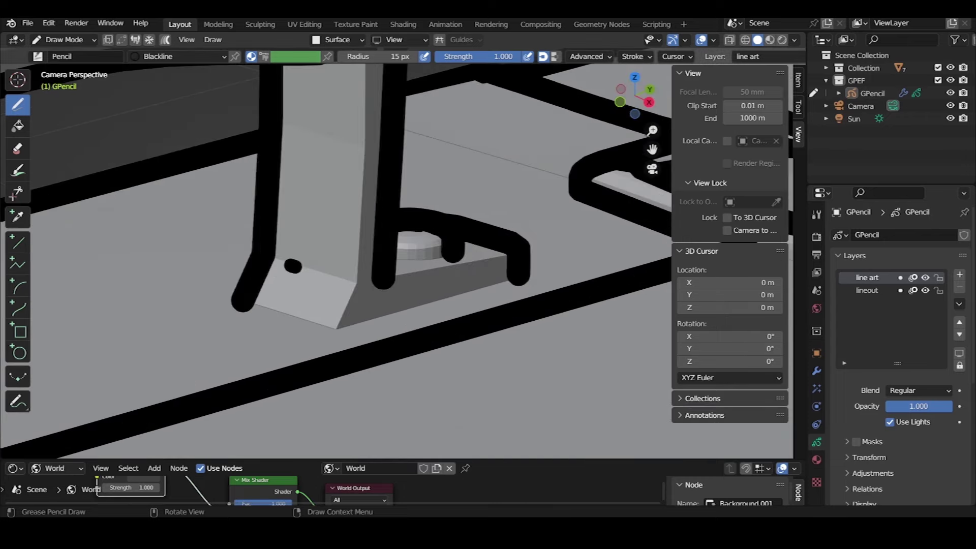
# Outline the handle base's bottom edge and draw vertical lines down the right handle post
pyautogui.moveTo(267, 309); pyautogui.dragTo(322, 325)
pyautogui.moveTo(357, 286)
pyautogui.mouseDown()
pyautogui.moveTo(334, 333)
pyautogui.moveTo(526, 277)
pyautogui.mouseUp()
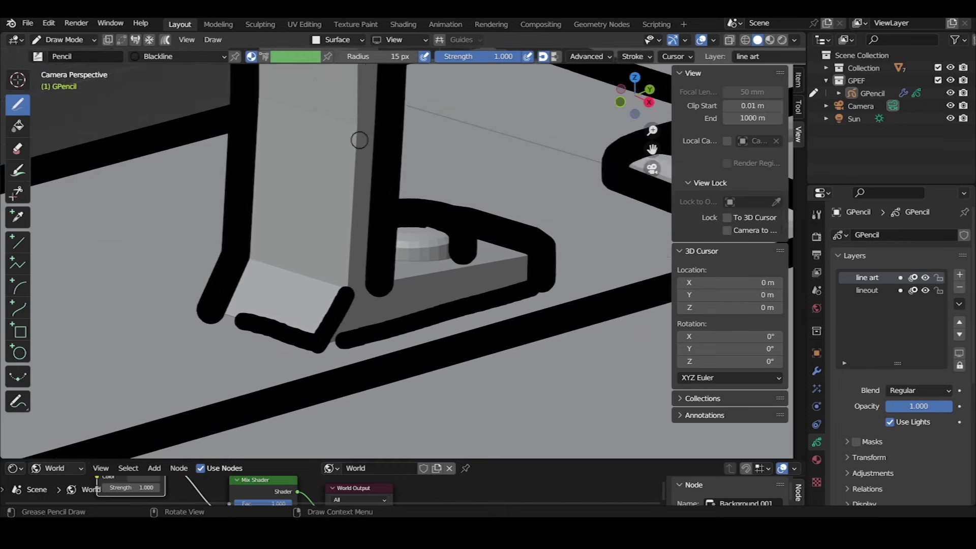
pyautogui.moveTo(414, 120); pyautogui.dragTo(402, 356)
pyautogui.moveTo(379, 163); pyautogui.dragTo(379, 261)
pyautogui.hotkey('ctrl', 'z')
pyautogui.moveTo(377, 206); pyautogui.dragTo(362, 364)
pyautogui.moveTo(348, 262); pyautogui.dragTo(338, 356)
# Draw two vertical lines on the left handle post and diagonal strokes along its base
pyautogui.scroll(-5, 338, 355)
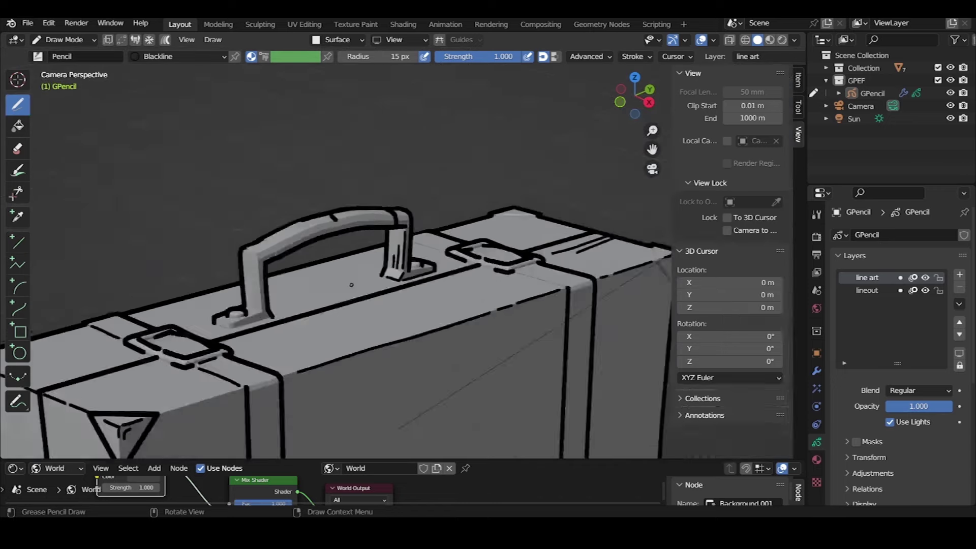
pyautogui.scroll(3, 257, 298)
pyautogui.scroll(2, 374, 231)
pyautogui.keyDown('shift'); pyautogui.moveTo(374, 231); pyautogui.dragTo(333, 198, button='middle'); pyautogui.keyUp('shift')
pyautogui.moveTo(321, 182); pyautogui.dragTo(350, 254)
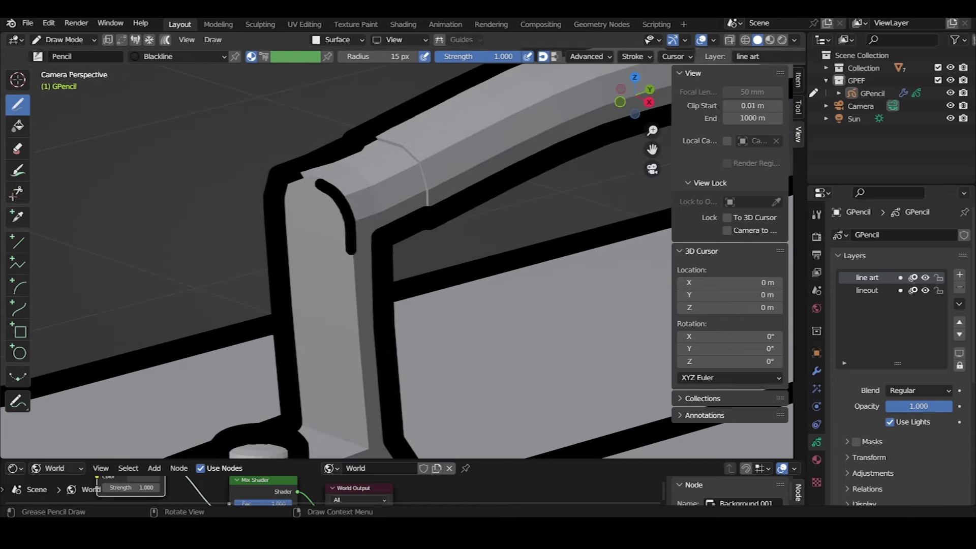
pyautogui.keyDown('shift'); pyautogui.moveTo(350, 254); pyautogui.dragTo(356, 143, button='middle'); pyautogui.keyUp('shift')
pyautogui.moveTo(351, 147); pyautogui.dragTo(360, 331)
pyautogui.scroll(2, 360, 330)
pyautogui.hotkey('ctrl', 'z')
pyautogui.moveTo(194, 417); pyautogui.dragTo(327, 370)
pyautogui.moveTo(281, 339); pyautogui.dragTo(387, 374)
# Dash the handle base edge and draw two long lines down the handle post
pyautogui.scroll(-4, 350, 362)
pyautogui.scroll(3, 298, 341)
pyautogui.moveTo(302, 310); pyautogui.dragTo(397, 351)
pyautogui.scroll(-3, 396, 350)
pyautogui.scroll(4, 365, 192)
pyautogui.moveTo(346, 120); pyautogui.dragTo(348, 186)
pyautogui.hotkey('ctrl', 'z')
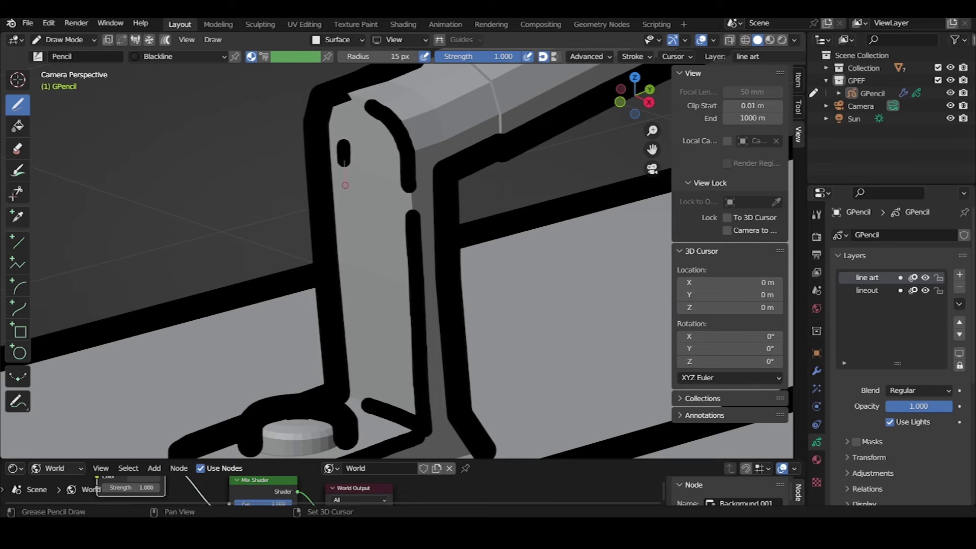
pyautogui.moveTo(345, 143); pyautogui.dragTo(364, 402)
pyautogui.moveTo(375, 256); pyautogui.dragTo(389, 401)
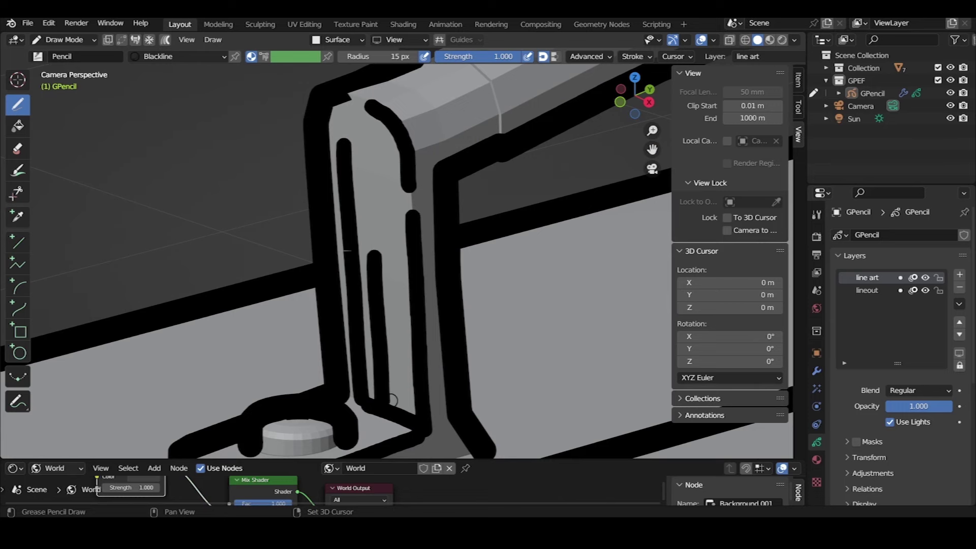
# Add a row of short dashes along the top of the handle
pyautogui.scroll(-3, 389, 401)
pyautogui.scroll(4, 355, 356)
pyautogui.keyDown('shift'); pyautogui.moveTo(356, 356); pyautogui.dragTo(356, 244, button='middle'); pyautogui.keyUp('shift')
pyautogui.moveTo(216, 348); pyautogui.dragTo(280, 305)
pyautogui.moveTo(371, 272); pyautogui.dragTo(496, 233)
pyautogui.keyDown('shift'); pyautogui.moveTo(495, 233); pyautogui.dragTo(348, 279, button='middle'); pyautogui.keyUp('shift')
# Draw long parallel lines along the handle top and its straight section
pyautogui.moveTo(355, 262)
pyautogui.mouseDown()
pyautogui.moveTo(476, 243)
pyautogui.moveTo(630, 246)
pyautogui.mouseUp()
pyautogui.moveTo(414, 286); pyautogui.dragTo(635, 267)
pyautogui.moveTo(530, 264)
pyautogui.keyDown('shift'); pyautogui.mouseDown(button='middle')
pyautogui.moveTo(356, 283)
pyautogui.moveTo(252, 277)
pyautogui.mouseUp(button='middle'); pyautogui.keyUp('shift')
pyautogui.moveTo(250, 276)
pyautogui.mouseDown()
pyautogui.moveTo(308, 313)
pyautogui.moveTo(319, 376)
pyautogui.mouseUp()
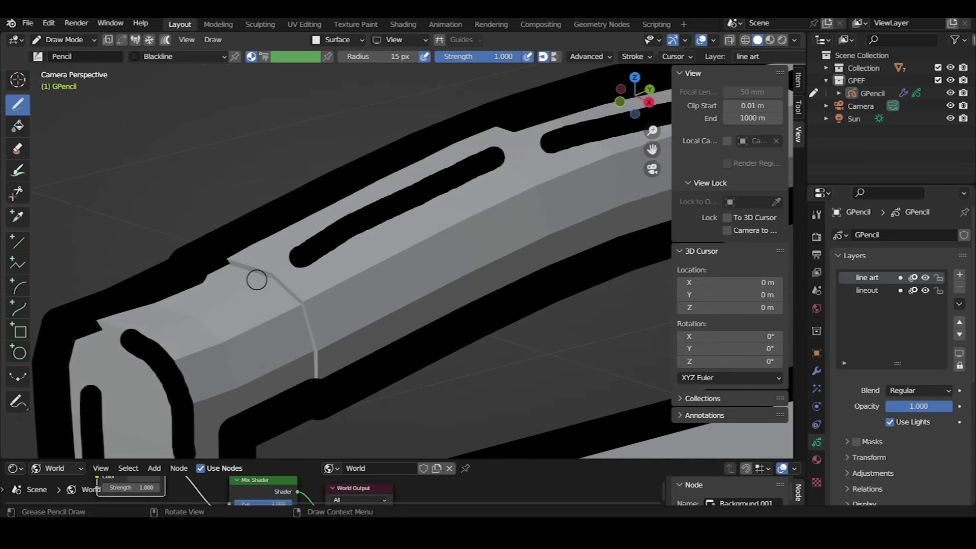
pyautogui.moveTo(307, 300); pyautogui.dragTo(481, 205)
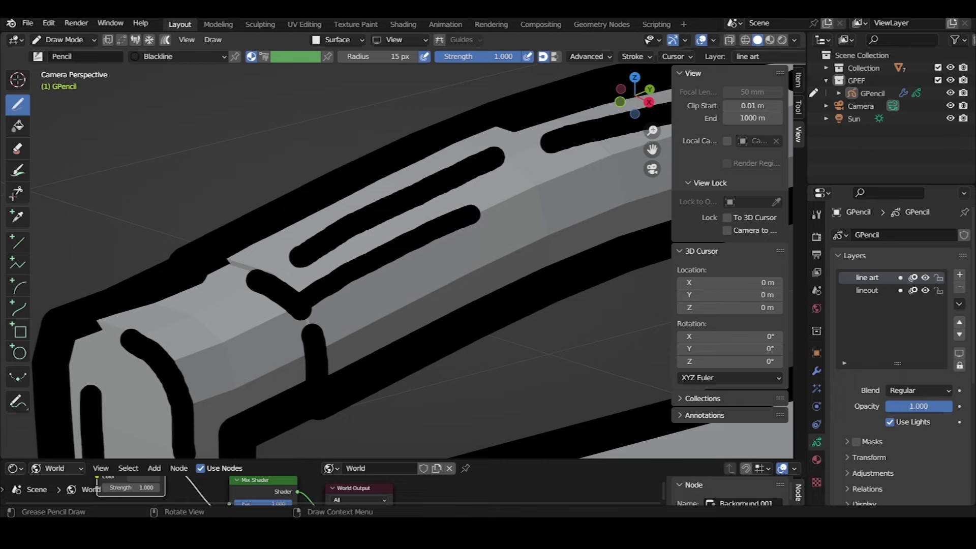
pyautogui.scroll(-5, 239, 179)
pyautogui.scroll(6, 239, 179)
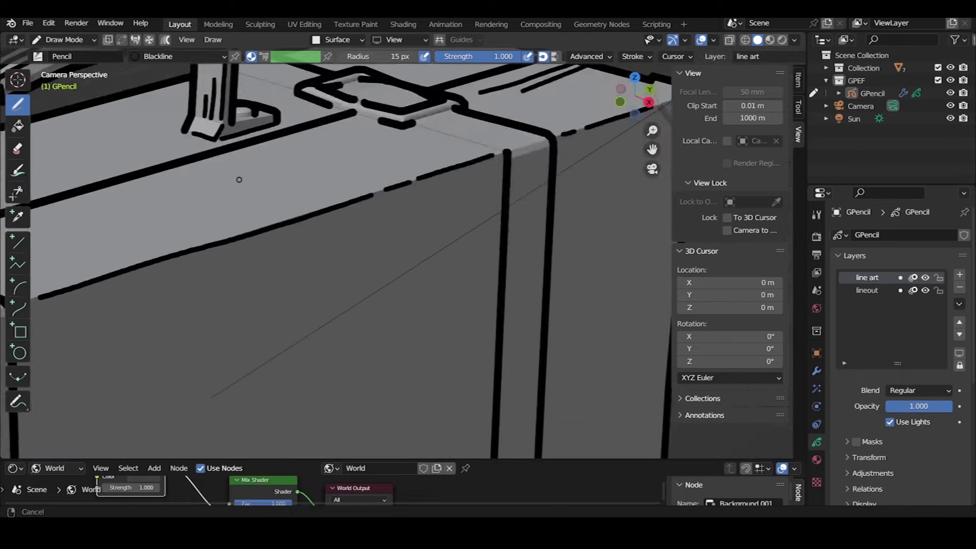
pyautogui.scroll(-5, 239, 179)
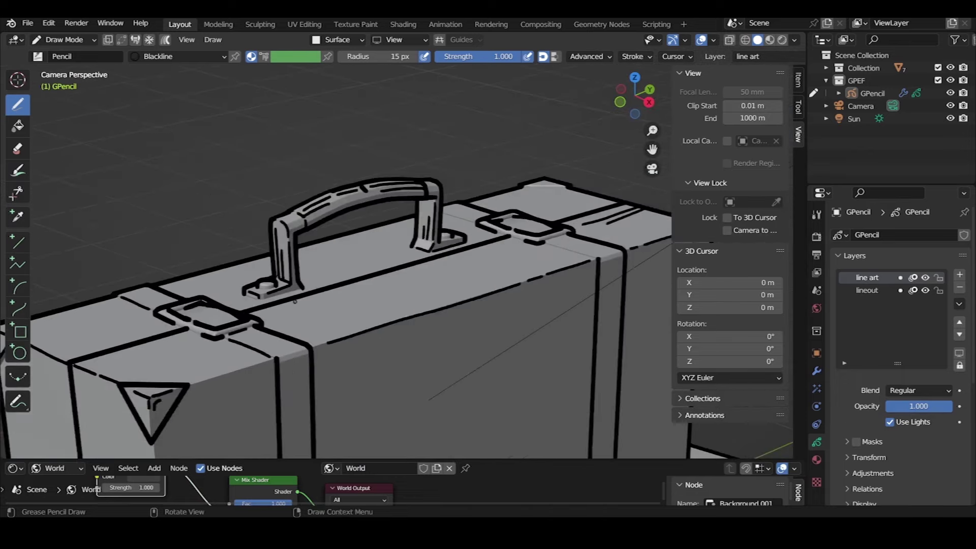
# Draw a long stroke along the edge beside the clasp and a line down the box corner
pyautogui.scroll(5, 527, 191)
pyautogui.scroll(2, 371, 231)
pyautogui.moveTo(370, 229); pyautogui.dragTo(437, 253)
pyautogui.hotkey('ctrl', 'z')
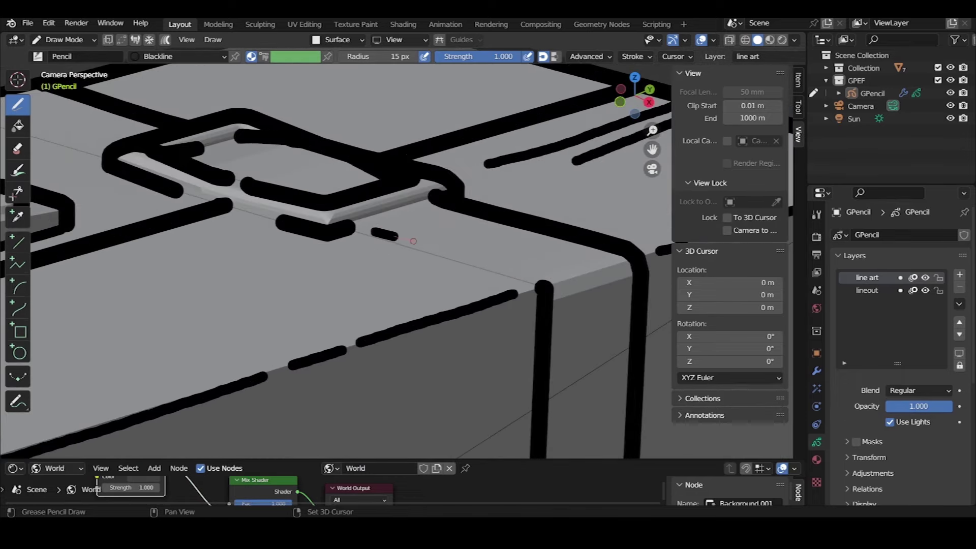
pyautogui.moveTo(370, 228); pyautogui.dragTo(543, 292)
pyautogui.scroll(-4, 543, 293)
pyautogui.scroll(4, 348, 298)
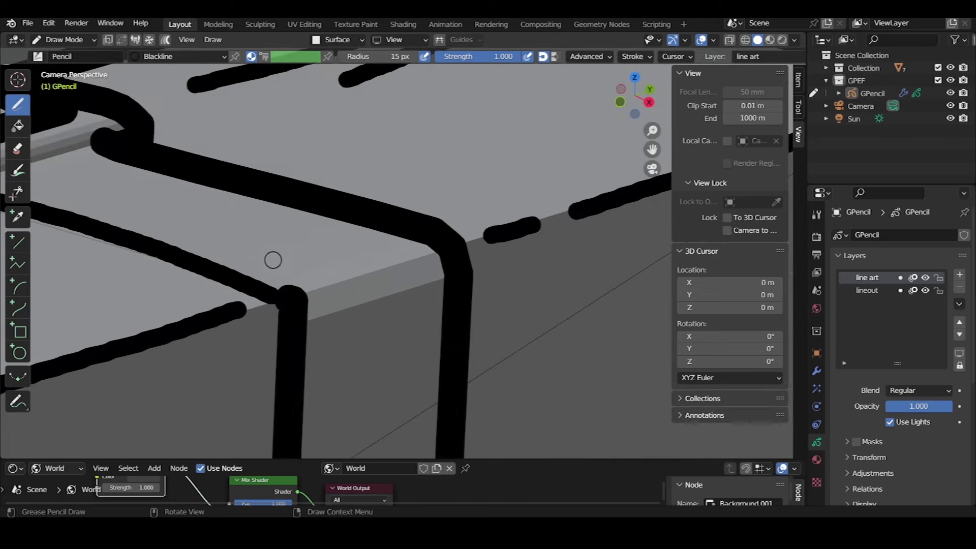
pyautogui.moveTo(273, 260); pyautogui.dragTo(328, 348)
# Extend a stroke down the suitcase side and add two vertical hatch lines on the panel
pyautogui.scroll(-4, 328, 348)
pyautogui.scroll(4, 384, 127)
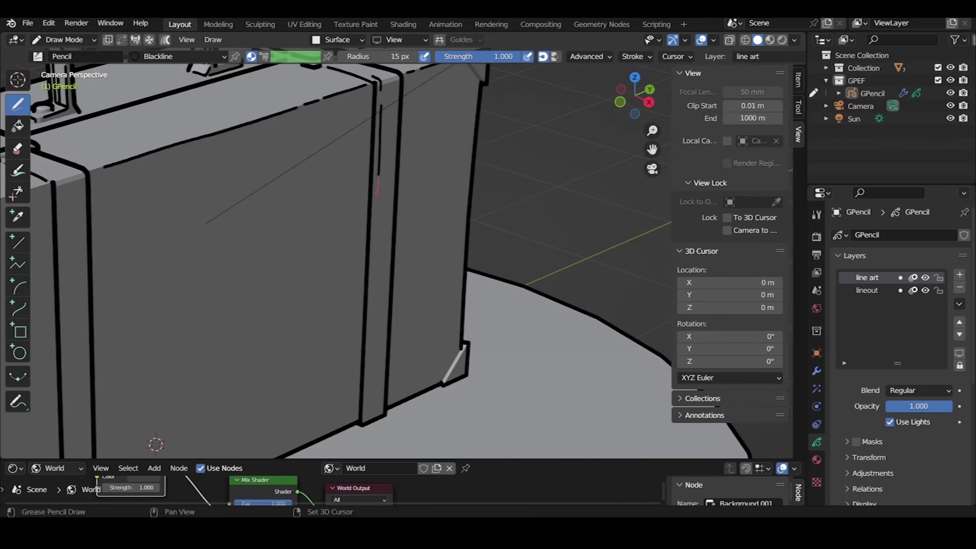
pyautogui.scroll(3, 355, 206)
pyautogui.moveTo(351, 300); pyautogui.dragTo(351, 342)
pyautogui.scroll(-4, 196, 414)
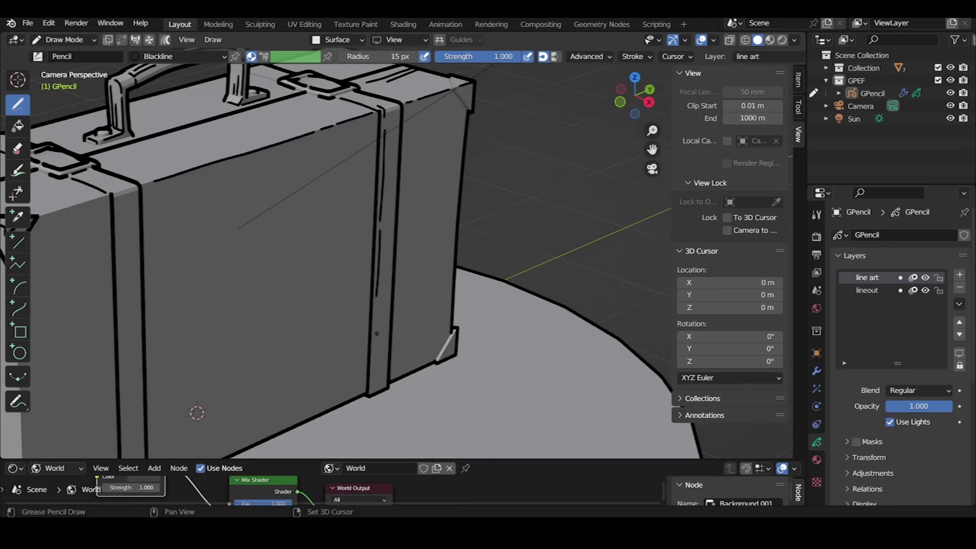
pyautogui.scroll(4, 327, 280)
pyautogui.scroll(1, 265, 188)
pyautogui.moveTo(266, 188); pyautogui.dragTo(263, 348)
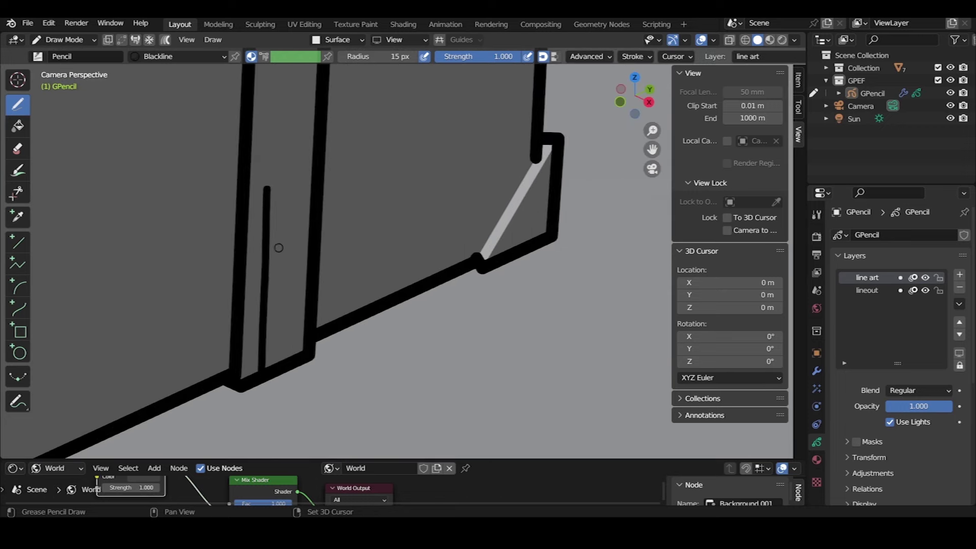
pyautogui.moveTo(282, 232); pyautogui.dragTo(278, 325)
# Draw a vertical hatch line on another panel, extending it to the panel bottom
pyautogui.scroll(-4, 371, 235)
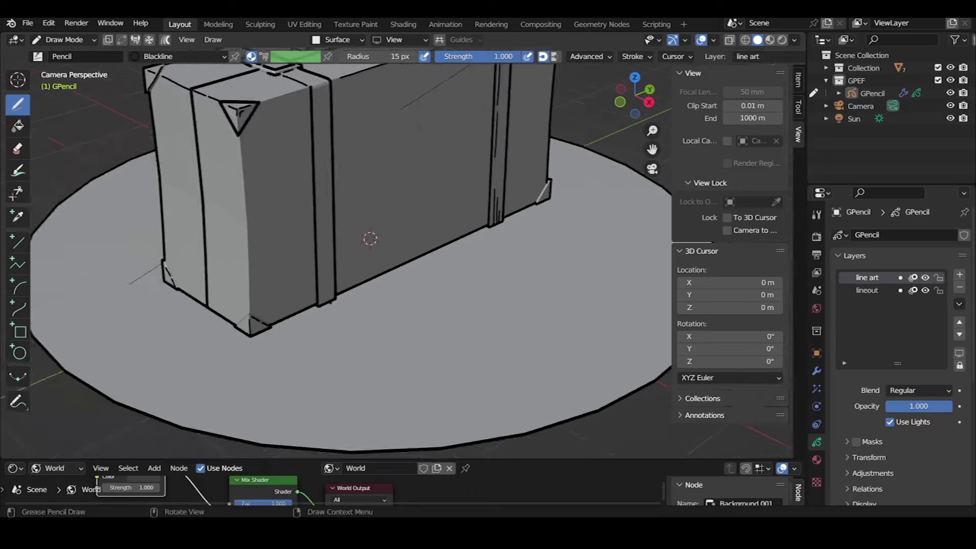
pyautogui.scroll(4, 371, 236)
pyautogui.moveTo(314, 179); pyautogui.dragTo(318, 328)
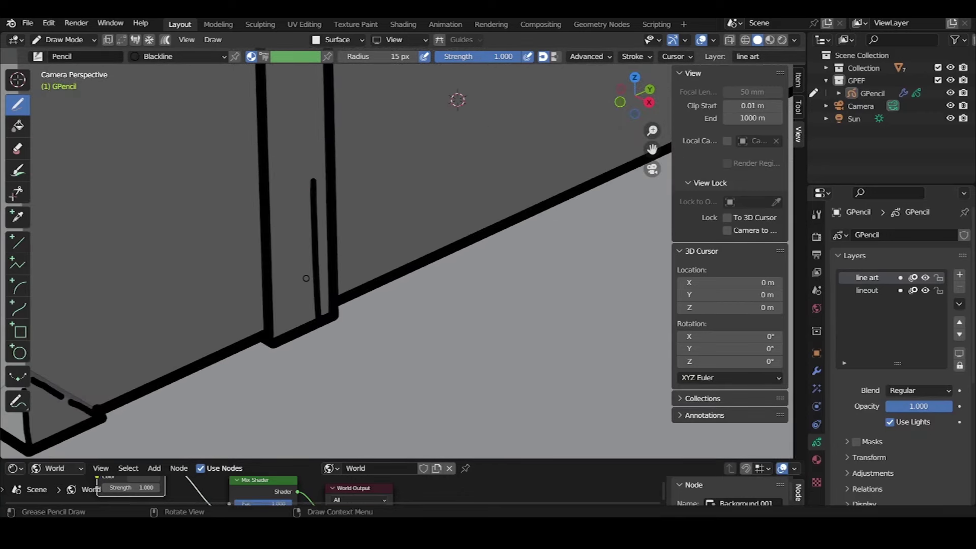
pyautogui.moveTo(303, 285)
pyautogui.mouseDown()
pyautogui.moveTo(304, 326)
pyautogui.moveTo(288, 351)
pyautogui.mouseUp()
pyautogui.scroll(-4, 429, 179)
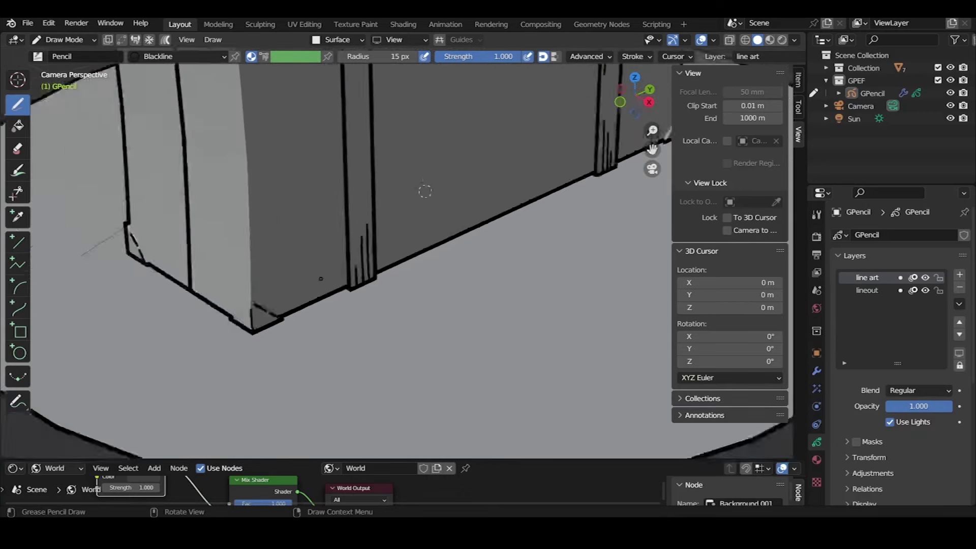
pyautogui.scroll(3, 337, 169)
pyautogui.scroll(1, 293, 224)
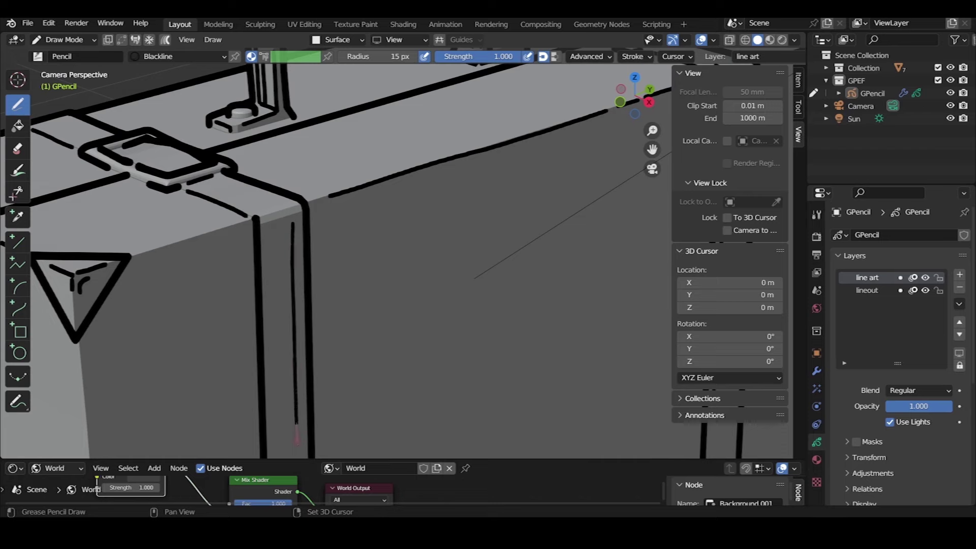
pyautogui.scroll(3, 234, 294)
# Draw a stroke along the lid edge near the corner
pyautogui.moveTo(152, 315); pyautogui.dragTo(285, 381)
pyautogui.scroll(-4, 248, 375)
pyautogui.scroll(3, 153, 331)
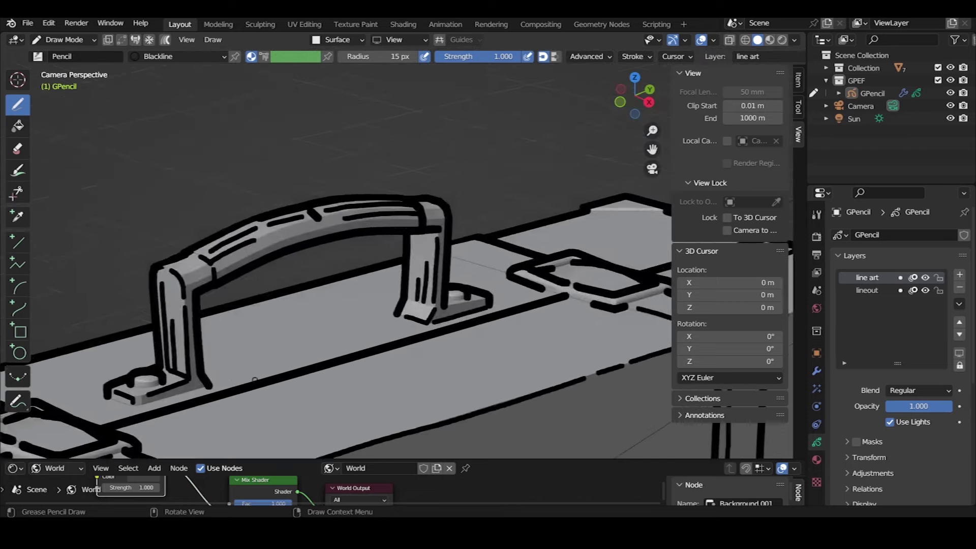
pyautogui.scroll(-1, 120, 346)
# Add a long stroke beside the handle, a thin lid top-edge stroke and a corner dash
pyautogui.moveTo(308, 286); pyautogui.dragTo(446, 250)
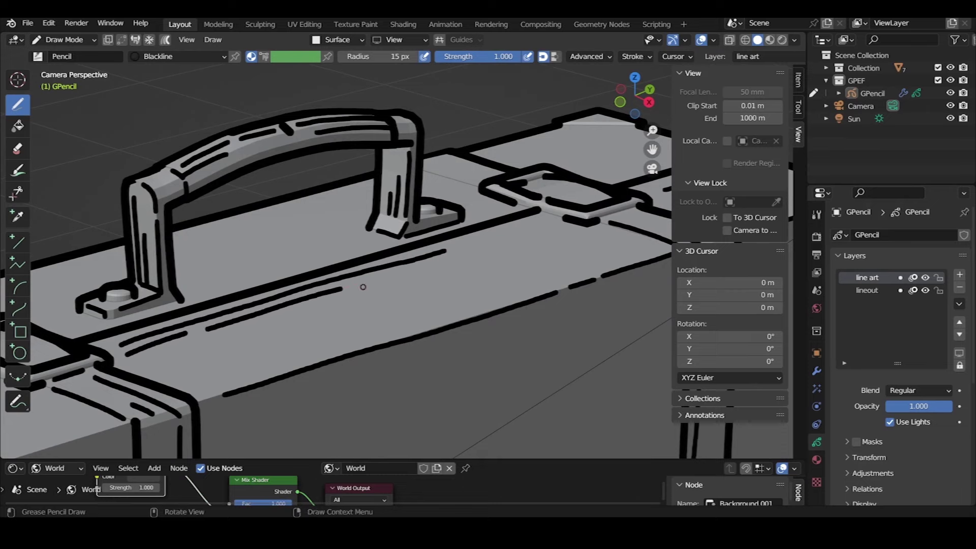
pyautogui.scroll(-5, 356, 305)
pyautogui.scroll(5, 395, 268)
pyautogui.moveTo(396, 337)
pyautogui.mouseDown(button='middle')
pyautogui.moveTo(449, 348)
pyautogui.moveTo(437, 186)
pyautogui.mouseUp(button='middle')
pyautogui.moveTo(437, 185); pyautogui.dragTo(193, 274)
pyautogui.moveTo(404, 178); pyautogui.dragTo(277, 225)
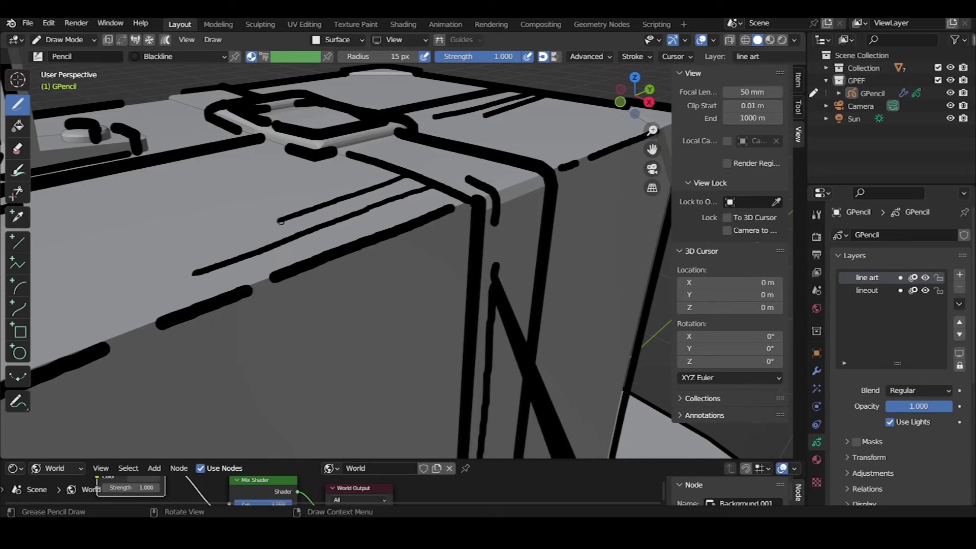
# Replace a thick corner dash with a vertical stroke down the wall edge
pyautogui.scroll(-4, 356, 254)
pyautogui.scroll(5, 325, 264)
pyautogui.moveTo(341, 250); pyautogui.dragTo(320, 275)
pyautogui.hotkey('ctrl', 'z')
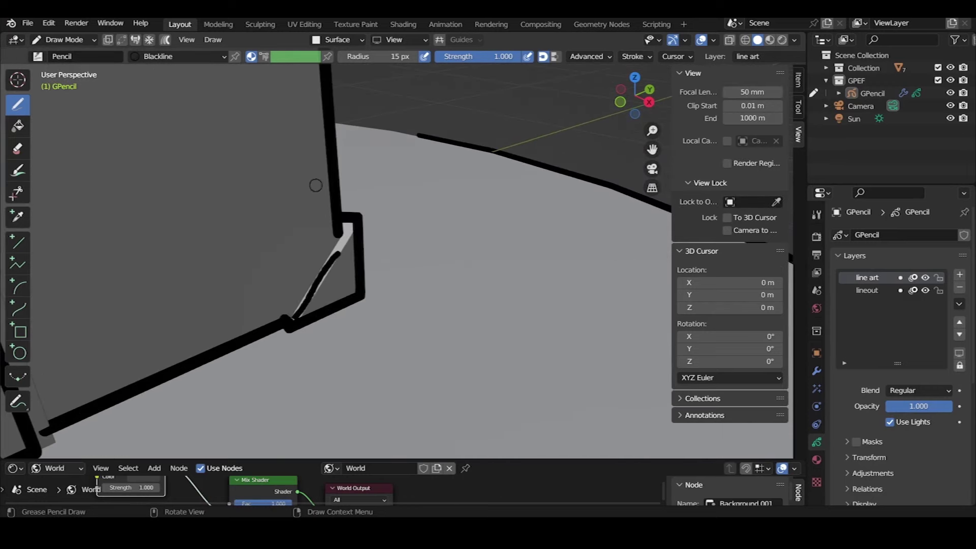
pyautogui.moveTo(305, 103); pyautogui.dragTo(312, 271)
pyautogui.scroll(-3, 298, 279)
pyautogui.scroll(3, 298, 279)
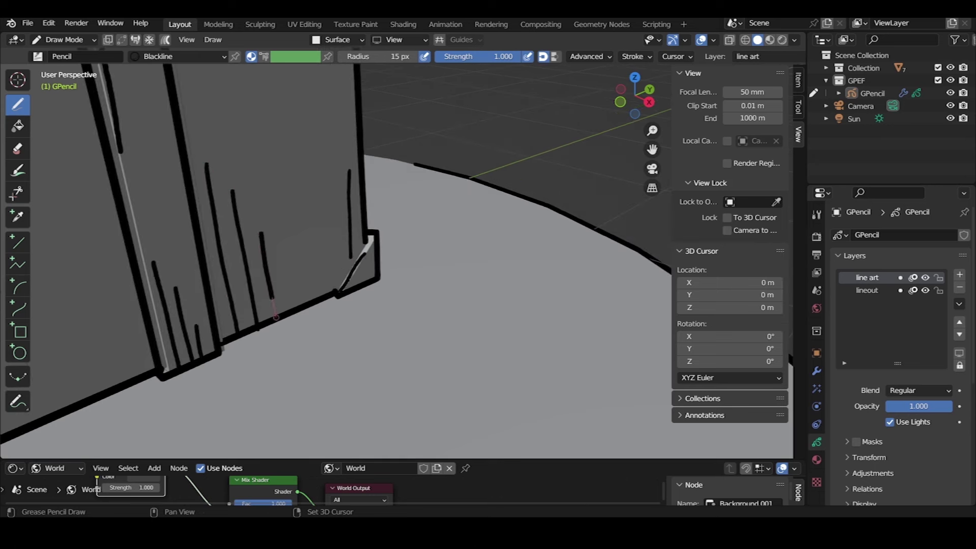
# In camera view, draw vertical hatch lines on the lower front down to the bottom edge
pyautogui.press('KP_0')
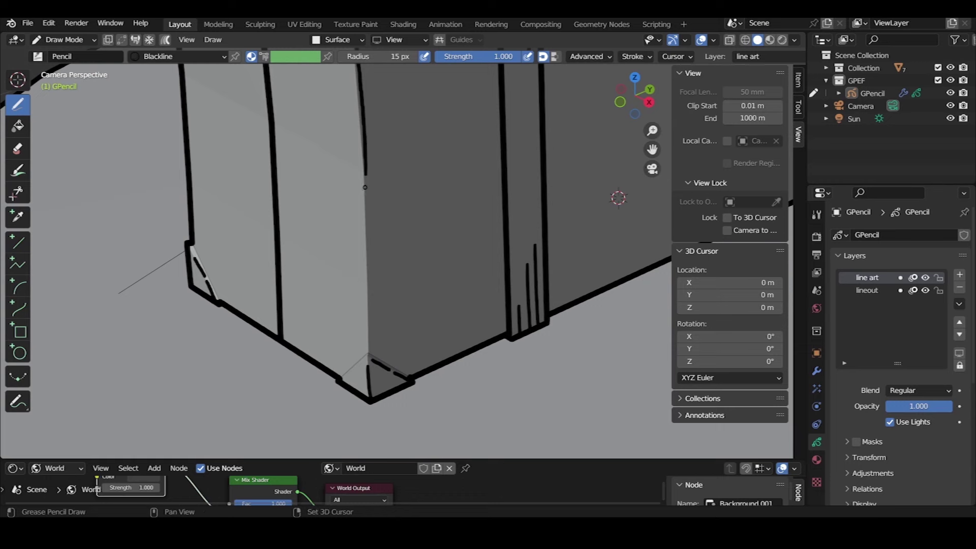
pyautogui.moveTo(368, 317); pyautogui.dragTo(358, 427)
pyautogui.scroll(3, 368, 335)
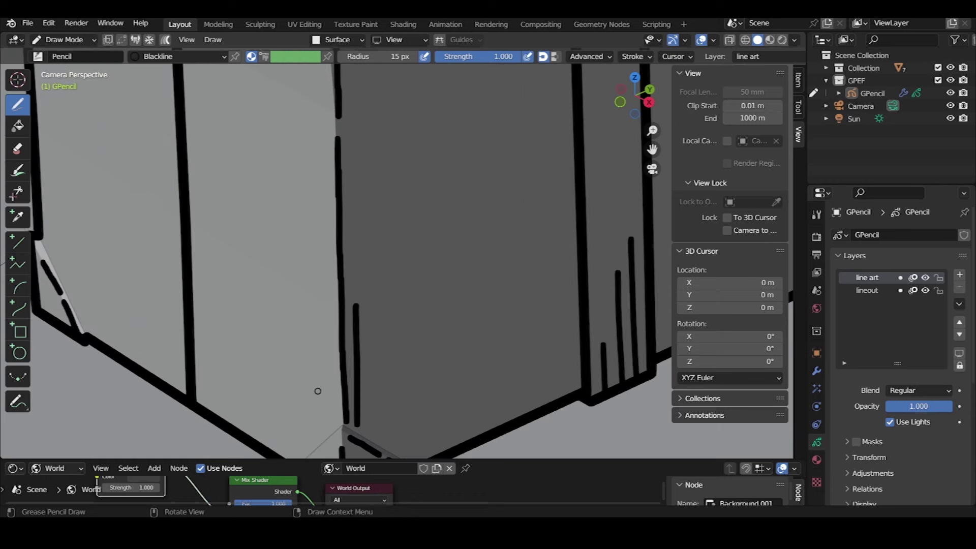
pyautogui.keyDown('shift'); pyautogui.moveTo(317, 392); pyautogui.dragTo(279, 158, button='middle'); pyautogui.keyUp('shift')
pyautogui.moveTo(282, 223); pyautogui.dragTo(292, 306)
pyautogui.moveTo(296, 255); pyautogui.dragTo(297, 324)
pyautogui.moveTo(315, 282); pyautogui.dragTo(311, 337)
# Add a hatch stroke on the side panel, discarding a stray line below the triangle corner
pyautogui.moveTo(228, 90); pyautogui.dragTo(224, 293)
pyautogui.scroll(-3, 274, 307)
pyautogui.scroll(-3, 295, 262)
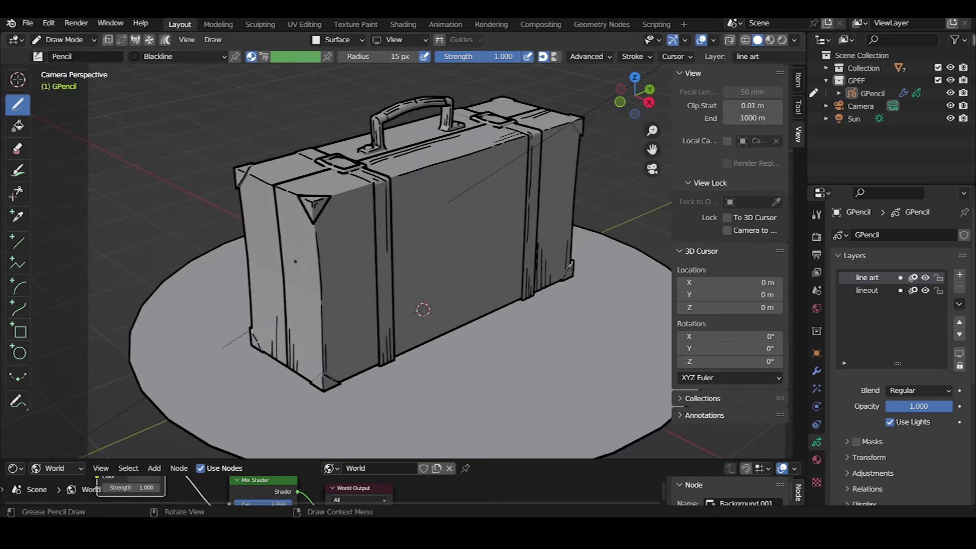
pyautogui.scroll(3, 295, 262)
pyautogui.scroll(3, 310, 128)
pyautogui.moveTo(310, 194); pyautogui.dragTo(313, 275)
pyautogui.hotkey('ctrl', 'z')
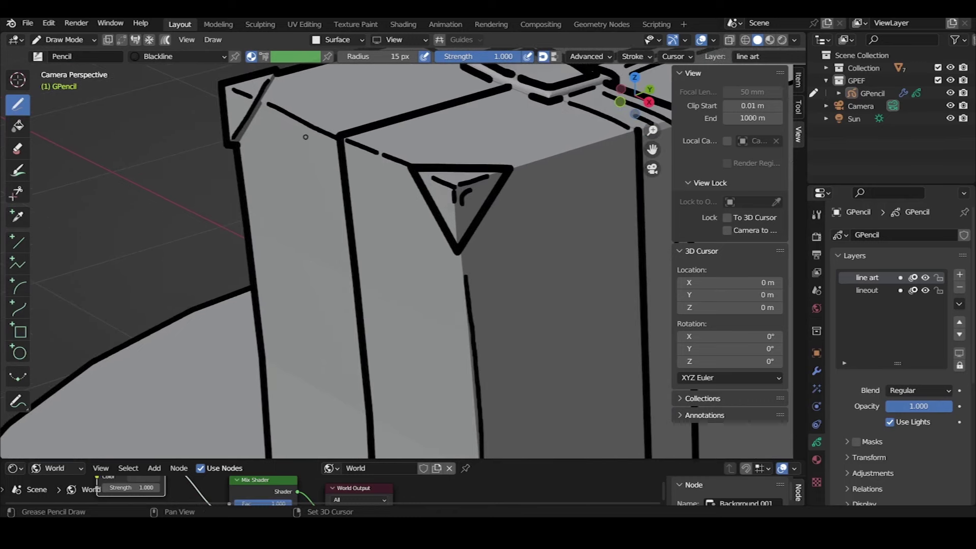
pyautogui.scroll(-5, 457, 283)
pyautogui.moveTo(457, 283); pyautogui.dragTo(455, 270, button='middle')
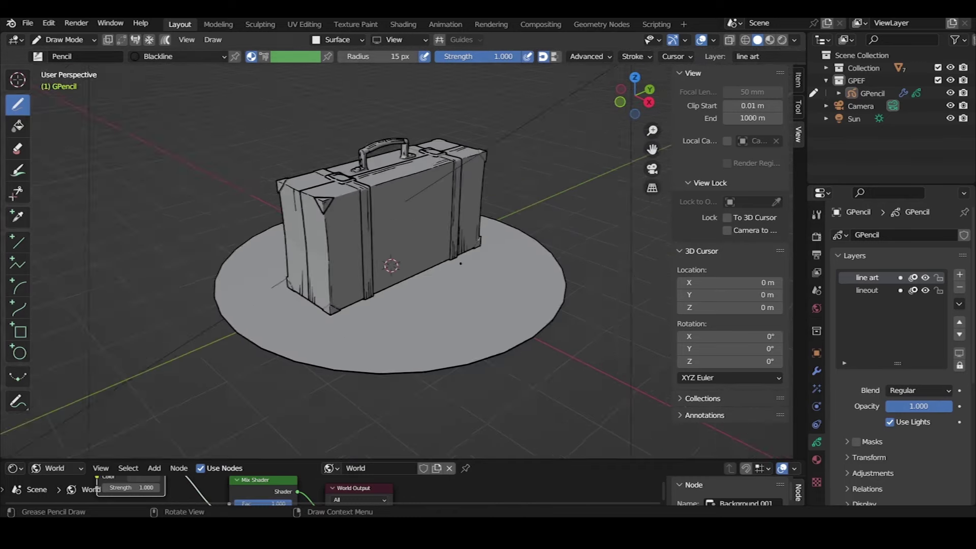
pyautogui.scroll(5, 461, 263)
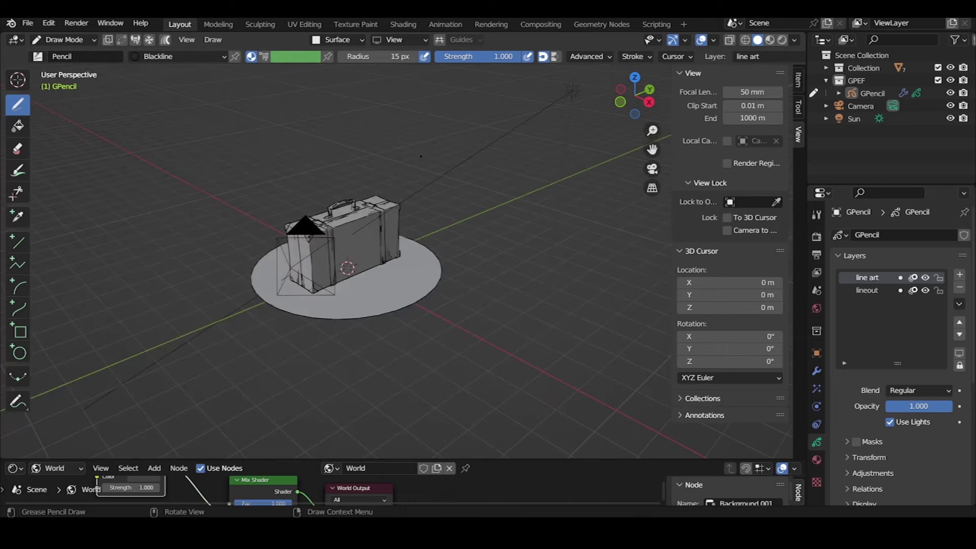
# Back in camera view, extend one front hatch line and add another beside it
pyautogui.press('KP_0')
pyautogui.scroll(5, 203, 273)
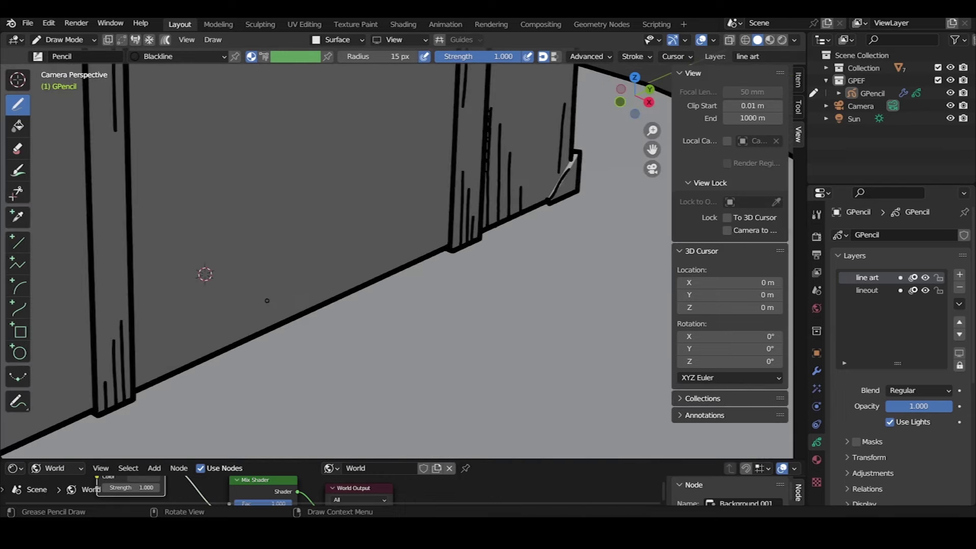
pyautogui.scroll(3, 246, 229)
pyautogui.moveTo(237, 334); pyautogui.dragTo(239, 383)
pyautogui.moveTo(244, 240); pyautogui.dragTo(248, 320)
pyautogui.scroll(-5, 253, 389)
pyautogui.scroll(4, 253, 279)
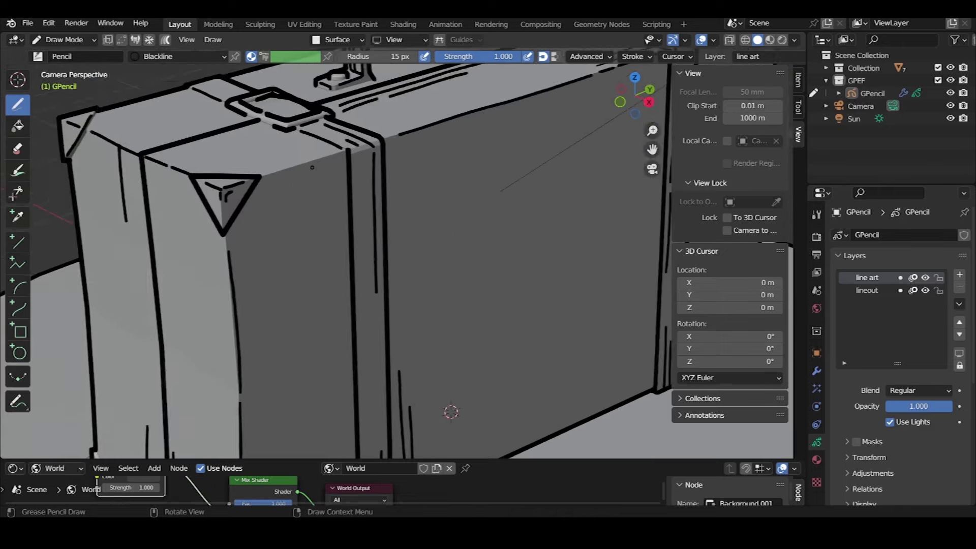
pyautogui.scroll(2, 253, 279)
# Draw strokes along the lid near the handle, undoing the last one
pyautogui.moveTo(251, 272); pyautogui.dragTo(330, 242)
pyautogui.keyDown('shift'); pyautogui.moveTo(329, 242); pyautogui.dragTo(262, 300, button='middle'); pyautogui.keyUp('shift')
pyautogui.moveTo(349, 264); pyautogui.dragTo(425, 232)
pyautogui.hotkey('ctrl', 'z')
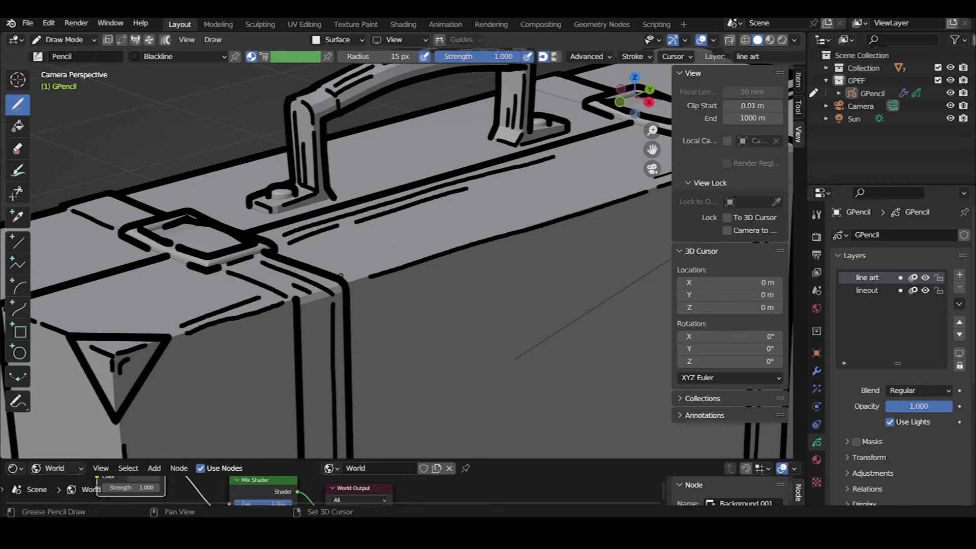
pyautogui.keyDown('shift'); pyautogui.moveTo(456, 237); pyautogui.dragTo(445, 208, button='middle'); pyautogui.keyUp('shift')
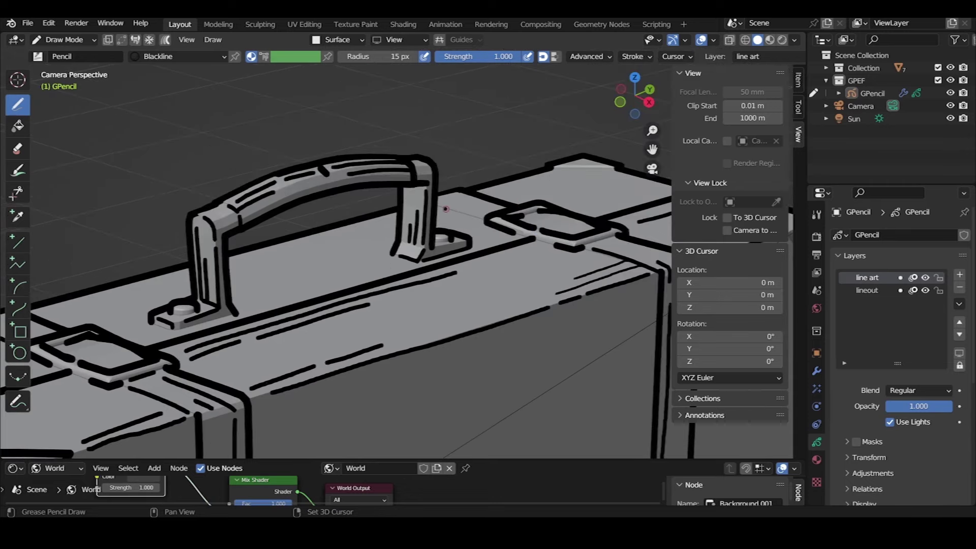
# Zoom toward the bottom corner and draw a vertical front hatch line, discarding stray corner strokes
pyautogui.scroll(-3, 489, 220)
pyautogui.scroll(6, 489, 220)
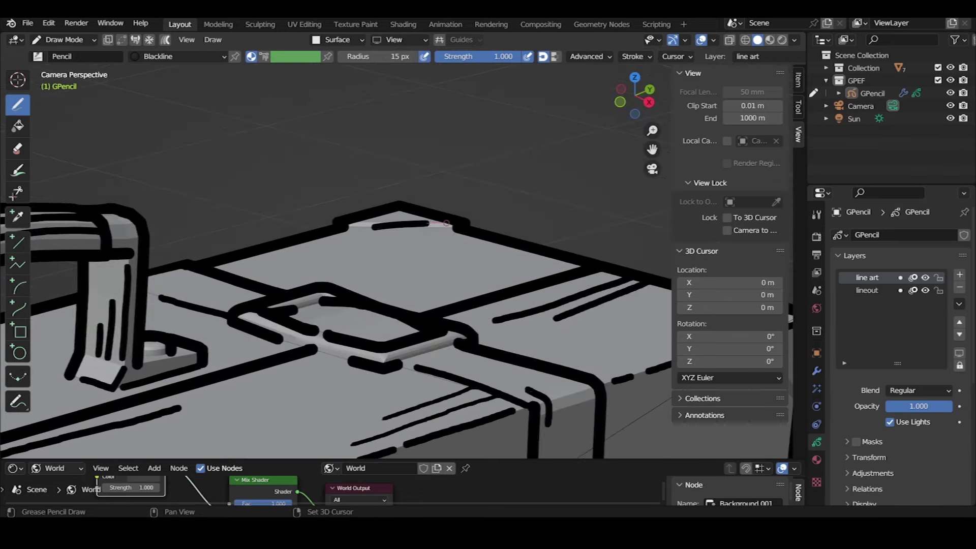
pyautogui.scroll(1, 433, 223)
pyautogui.scroll(4, 401, 259)
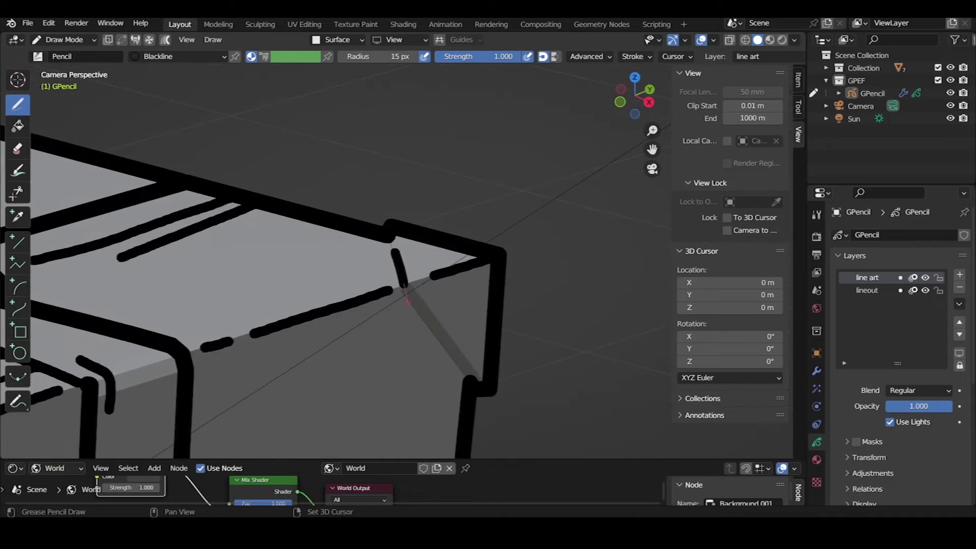
pyautogui.scroll(-5, 417, 300)
pyautogui.scroll(2, 432, 342)
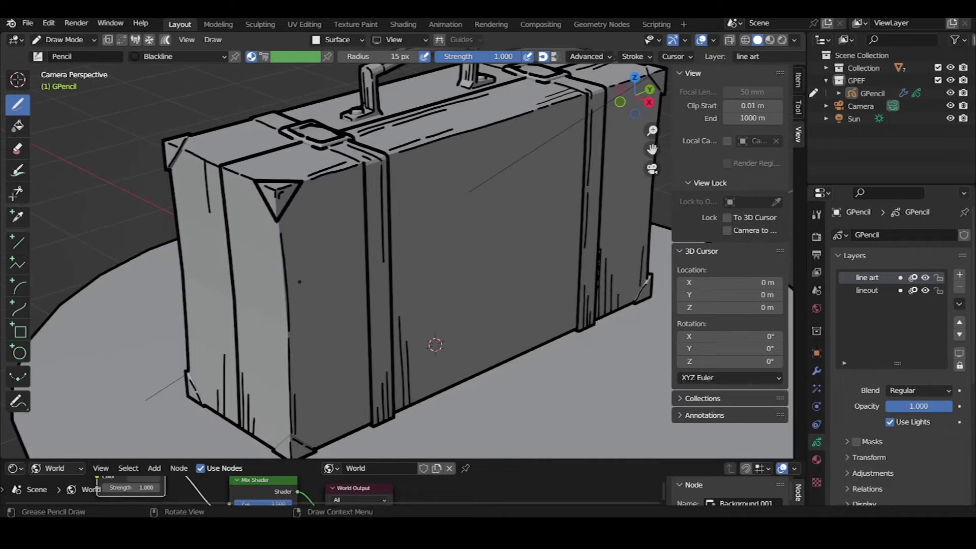
pyautogui.scroll(4, 406, 198)
pyautogui.scroll(2, 280, 321)
pyautogui.scroll(2, 318, 330)
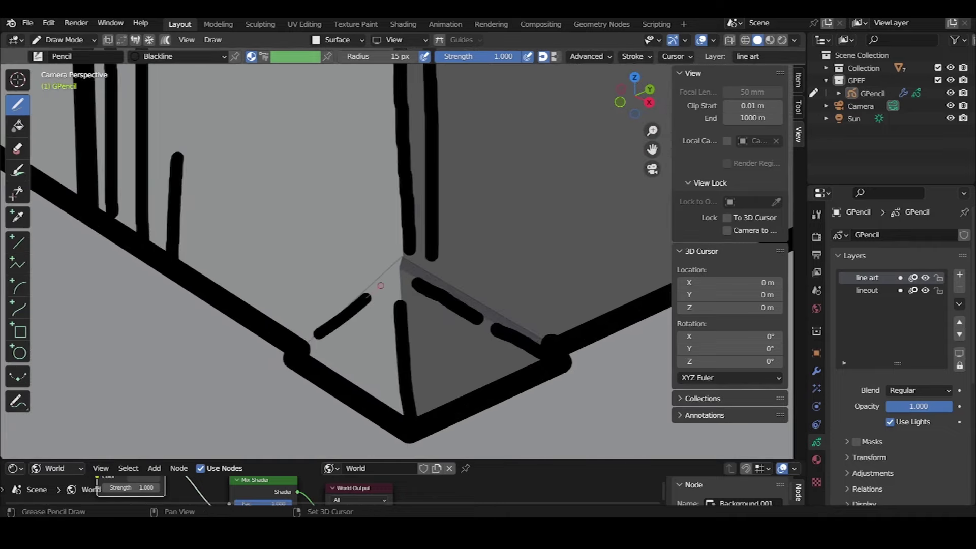
pyautogui.scroll(-1, 386, 292)
pyautogui.scroll(2, 386, 292)
pyautogui.scroll(1, 356, 305)
pyautogui.scroll(2, 305, 300)
pyautogui.moveTo(260, 282); pyautogui.dragTo(368, 350)
pyautogui.hotkey('ctrl', 'z')
pyautogui.moveTo(284, 120); pyautogui.dragTo(289, 290)
pyautogui.hotkey('ctrl', 'z')
pyautogui.moveTo(292, 170); pyautogui.dragTo(293, 320)
# Add another vertical hatch line down to the base at the bottom corner
pyautogui.scroll(-3, 325, 168)
pyautogui.keyDown('shift'); pyautogui.moveTo(325, 168); pyautogui.dragTo(358, 163, button='middle'); pyautogui.keyUp('shift')
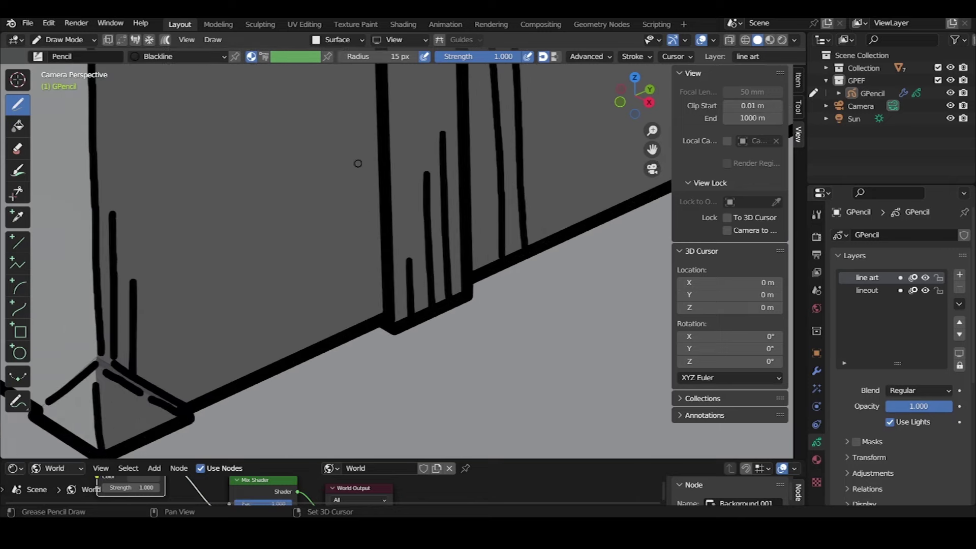
pyautogui.moveTo(369, 164); pyautogui.dragTo(369, 325)
pyautogui.hotkey('ctrl', 'z')
pyautogui.moveTo(349, 183); pyautogui.dragTo(353, 323)
pyautogui.scroll(-5, 452, 204)
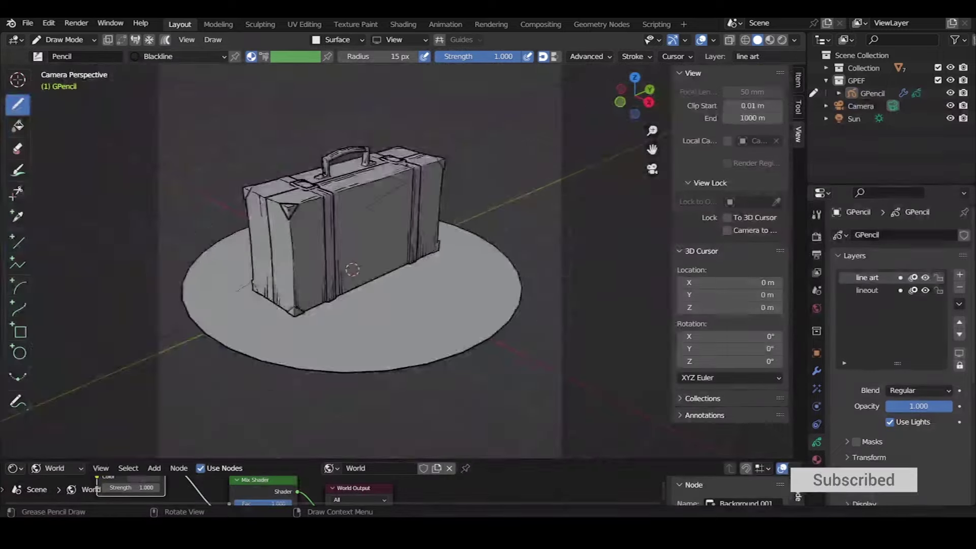
# Undo a stray vertical stroke, then add two hatch strokes near the suitcase's top-right corner
pyautogui.scroll(10, 363, 190)
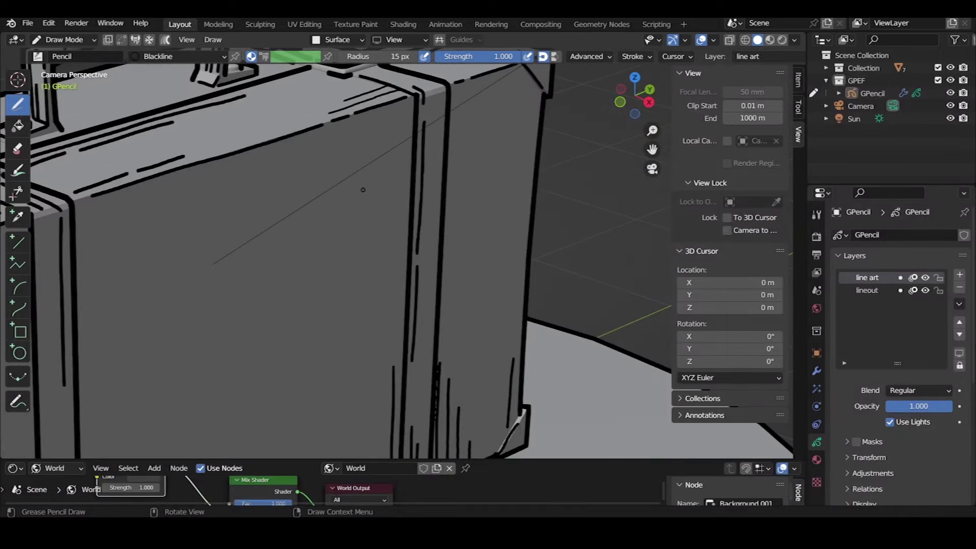
pyautogui.hotkey('ctrl', 'z')
pyautogui.scroll(-6, 394, 244)
pyautogui.scroll(6, 356, 285)
pyautogui.scroll(2, 381, 401)
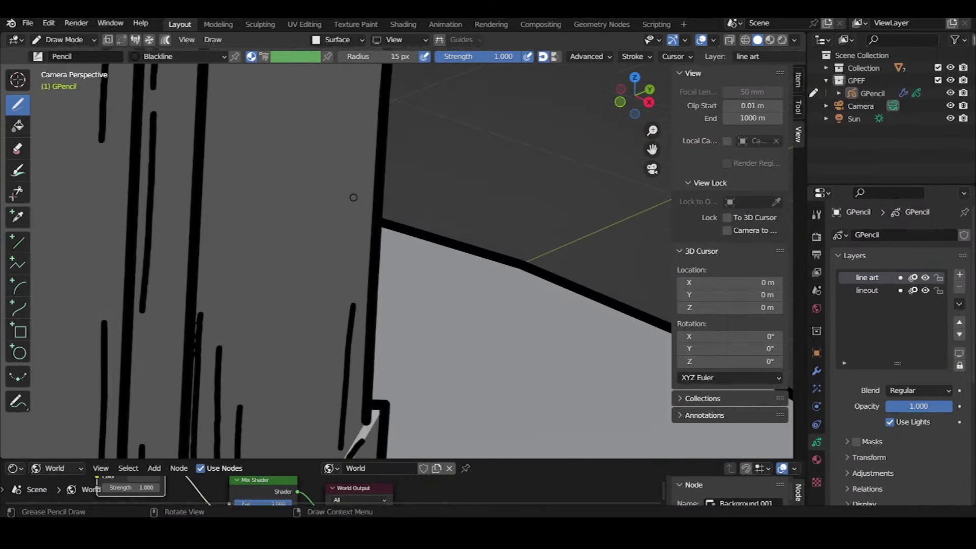
pyautogui.keyDown('shift'); pyautogui.moveTo(389, 152); pyautogui.dragTo(390, 276, button='middle'); pyautogui.keyUp('shift')
pyautogui.scroll(4, 390, 276)
pyautogui.moveTo(346, 251); pyautogui.dragTo(392, 310)
pyautogui.moveTo(350, 204); pyautogui.dragTo(405, 273)
# Fill the corner triangle with three short black hatch strokes
pyautogui.scroll(-6, 404, 274)
pyautogui.scroll(5, 265, 247)
pyautogui.scroll(-4, 265, 248)
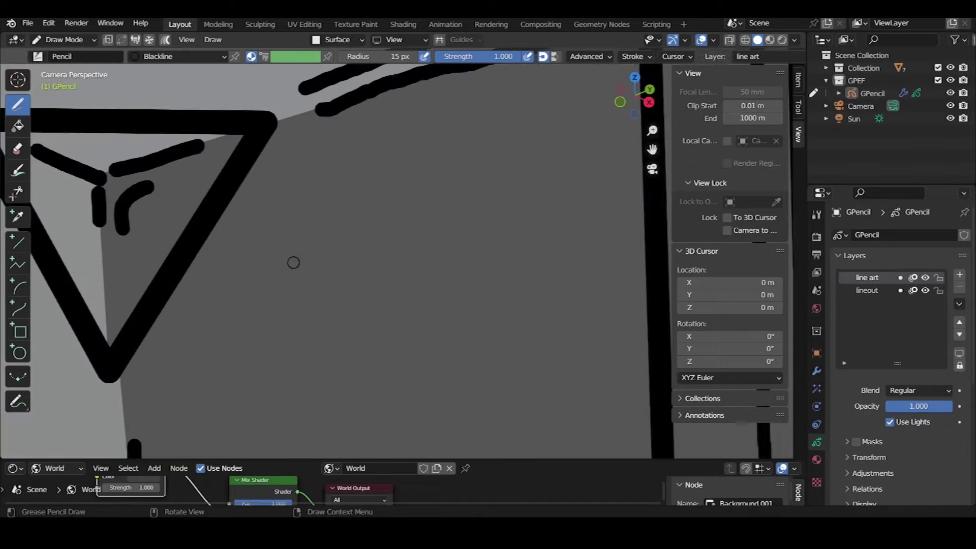
pyautogui.scroll(2, 295, 261)
pyautogui.moveTo(378, 218); pyautogui.dragTo(311, 321)
pyautogui.scroll(-3, 326, 305)
pyautogui.keyDown('shift'); pyautogui.scroll(-5, 326, 305); pyautogui.keyUp('shift')
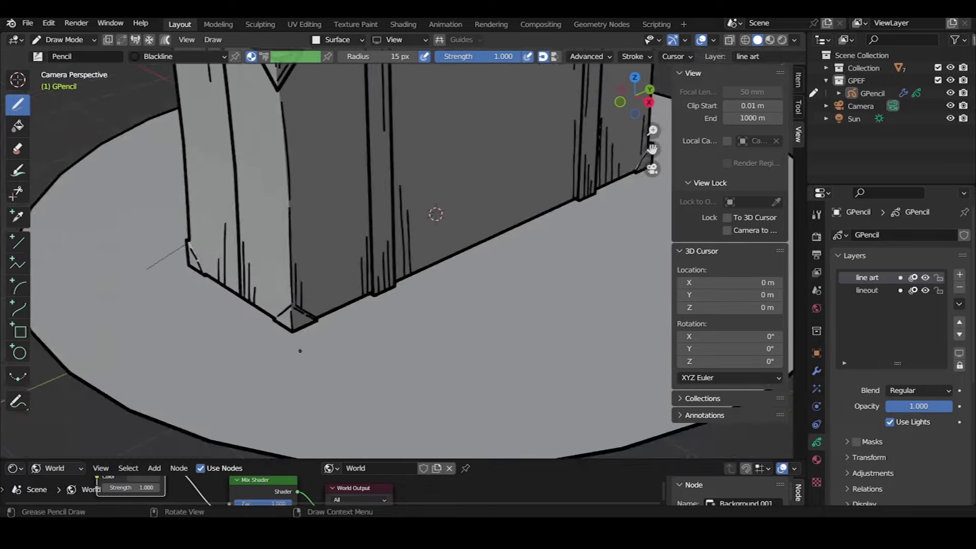
pyautogui.scroll(3, 436, 211)
pyautogui.scroll(2, 312, 236)
pyautogui.moveTo(308, 221); pyautogui.dragTo(424, 280)
pyautogui.moveTo(307, 261); pyautogui.dragTo(389, 294)
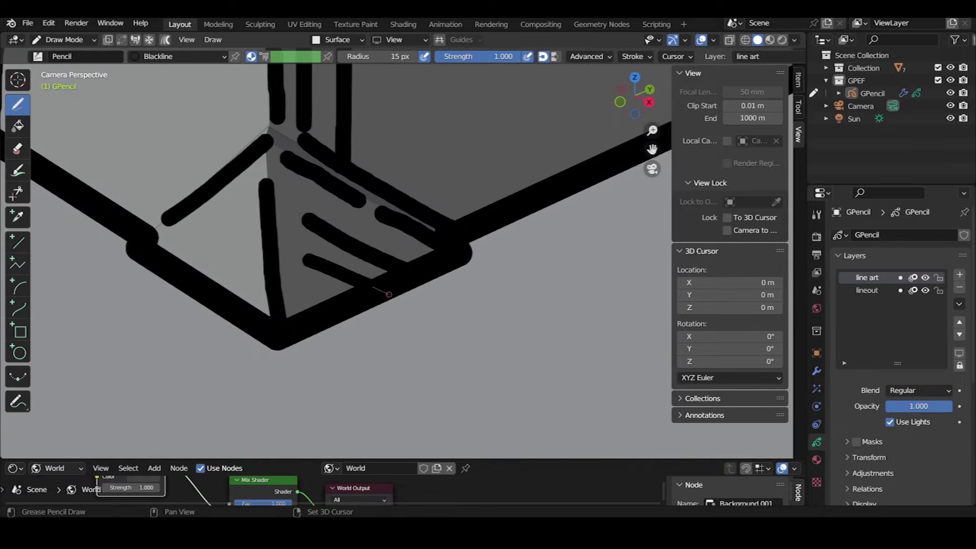
pyautogui.scroll(-4, 356, 315)
pyautogui.scroll(1, 456, 245)
pyautogui.scroll(4, 325, 173)
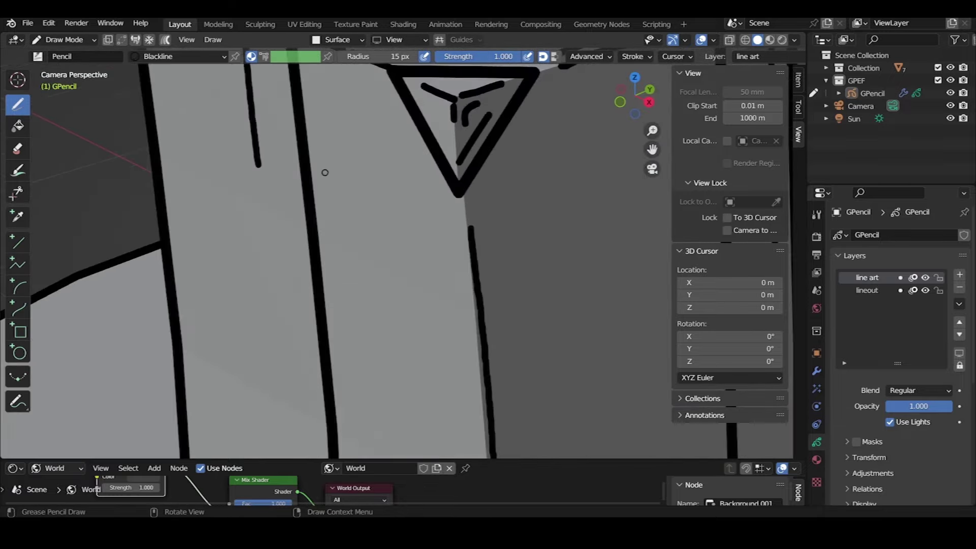
# Draw vertical hatch lines down the suitcase side, redrawing one that fell short
pyautogui.moveTo(322, 139); pyautogui.dragTo(344, 320)
pyautogui.scroll(-3, 344, 321)
pyautogui.scroll(3, 358, 154)
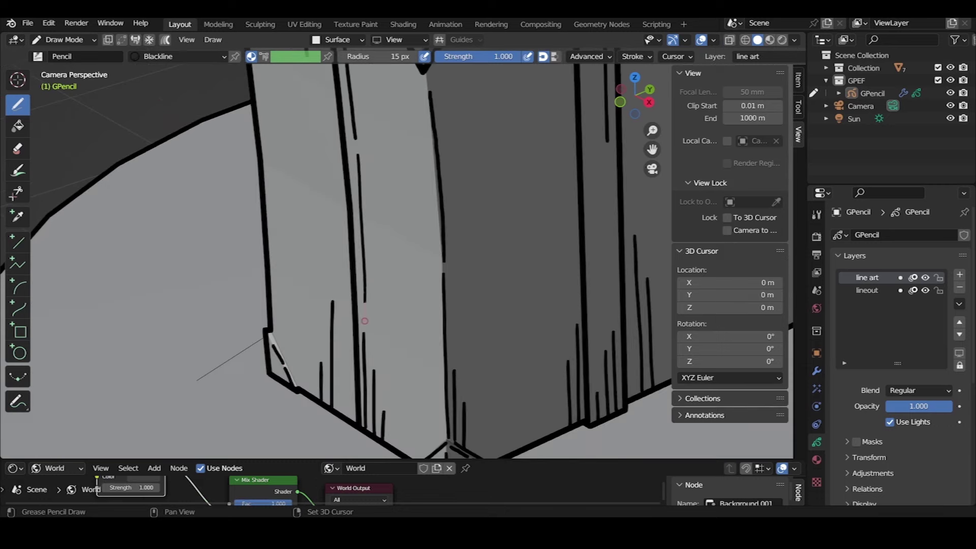
pyautogui.scroll(-3, 364, 321)
pyautogui.scroll(4, 571, 270)
pyautogui.scroll(-1, 374, 122)
pyautogui.moveTo(431, 202); pyautogui.dragTo(436, 309)
pyautogui.hotkey('ctrl', 'z')
pyautogui.moveTo(437, 267); pyautogui.dragTo(443, 367)
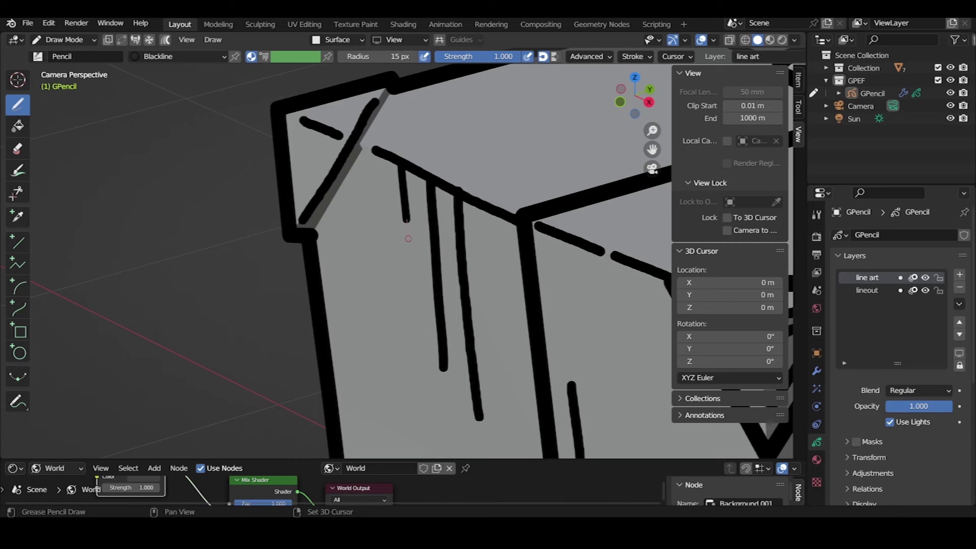
pyautogui.moveTo(408, 239); pyautogui.dragTo(412, 315)
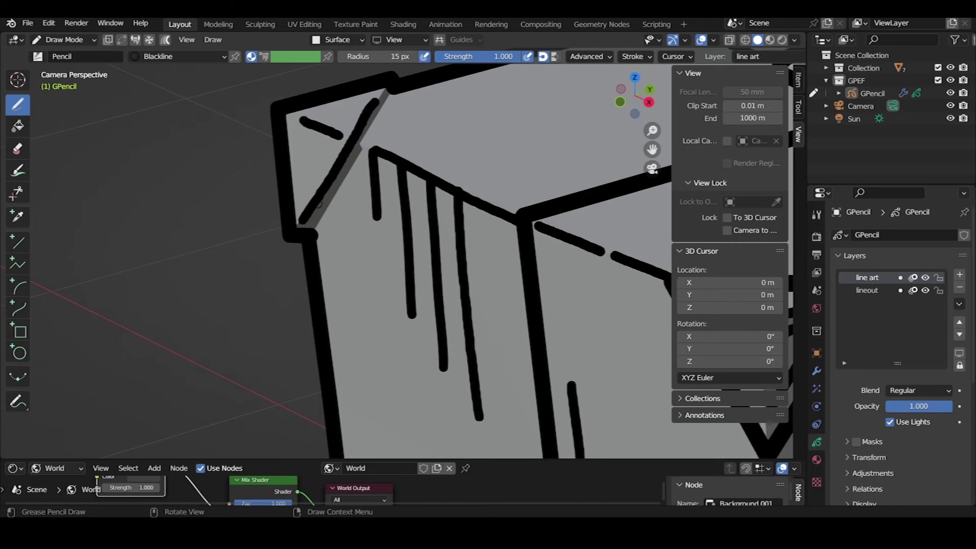
pyautogui.scroll(3, 378, 234)
pyautogui.keyDown('shift'); pyautogui.moveTo(378, 235); pyautogui.dragTo(310, 218, button='middle'); pyautogui.keyUp('shift')
pyautogui.moveTo(307, 221); pyautogui.dragTo(313, 321)
pyautogui.scroll(-3, 395, 300)
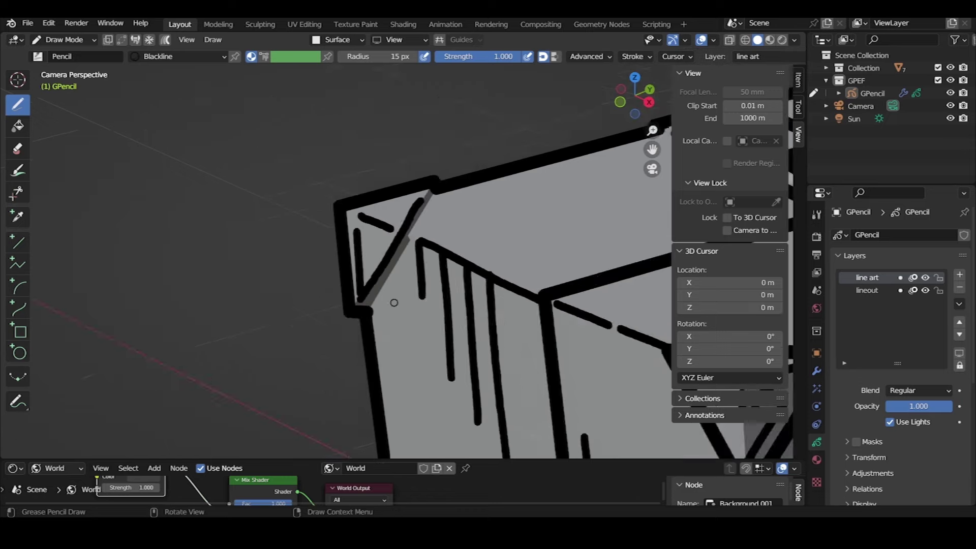
# Add four short dashes along the lid edge
pyautogui.keyDown('shift'); pyautogui.moveTo(395, 300); pyautogui.dragTo(316, 285, button='middle'); pyautogui.keyUp('shift')
pyautogui.scroll(3, 315, 285)
pyautogui.moveTo(295, 289); pyautogui.dragTo(504, 227)
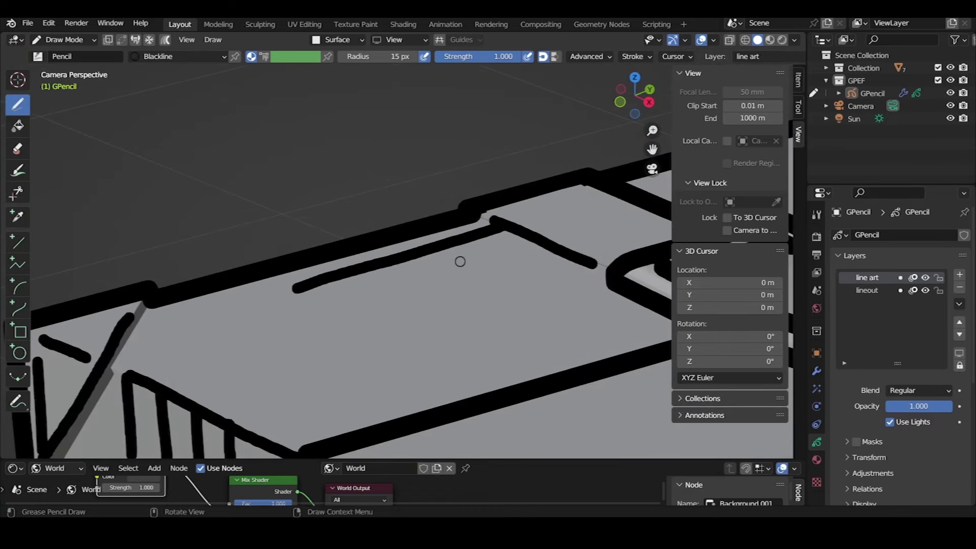
pyautogui.moveTo(192, 326); pyautogui.dragTo(277, 295)
pyautogui.moveTo(374, 284); pyautogui.dragTo(549, 234)
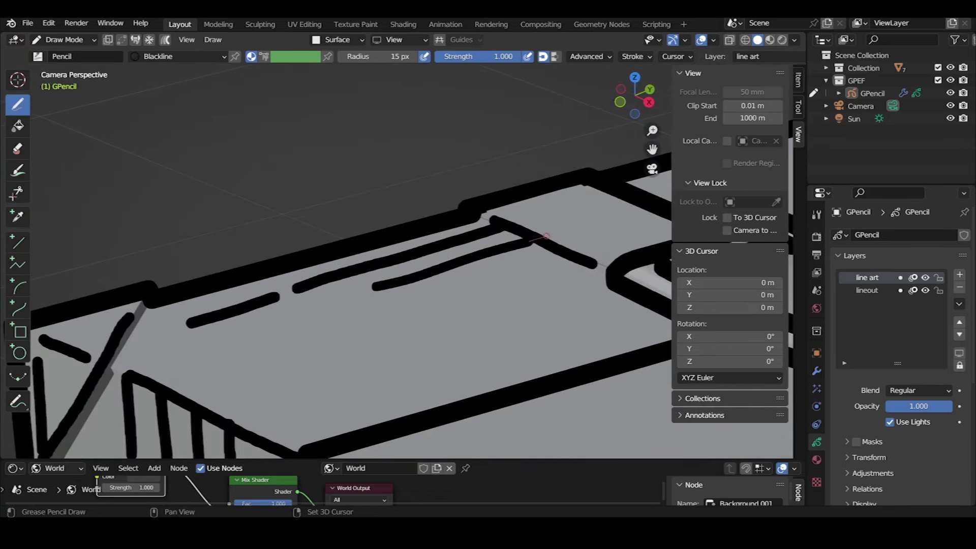
pyautogui.scroll(-4, 549, 234)
pyautogui.scroll(5, 327, 322)
pyautogui.scroll(-2, 353, 225)
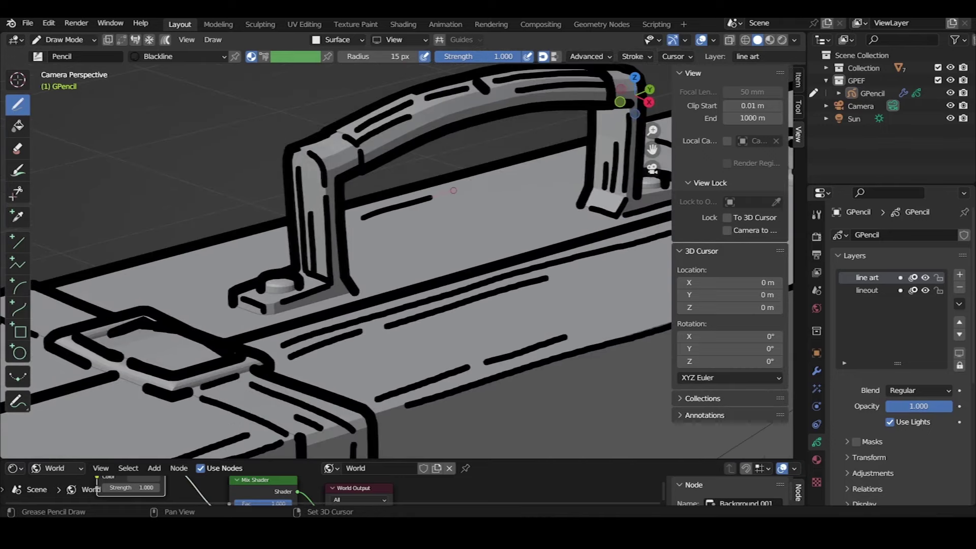
pyautogui.scroll(-3, 152, 274)
pyautogui.scroll(3, 219, 279)
pyautogui.scroll(2, 219, 280)
# Draw long hatch lines across the lid, plus one near its right corner
pyautogui.moveTo(251, 285); pyautogui.dragTo(386, 243)
pyautogui.moveTo(451, 251); pyautogui.dragTo(570, 286)
pyautogui.scroll(-3, 543, 284)
pyautogui.scroll(4, 543, 284)
pyautogui.moveTo(437, 258); pyautogui.dragTo(542, 288)
pyautogui.scroll(-3, 170, 370)
pyautogui.scroll(4, 352, 238)
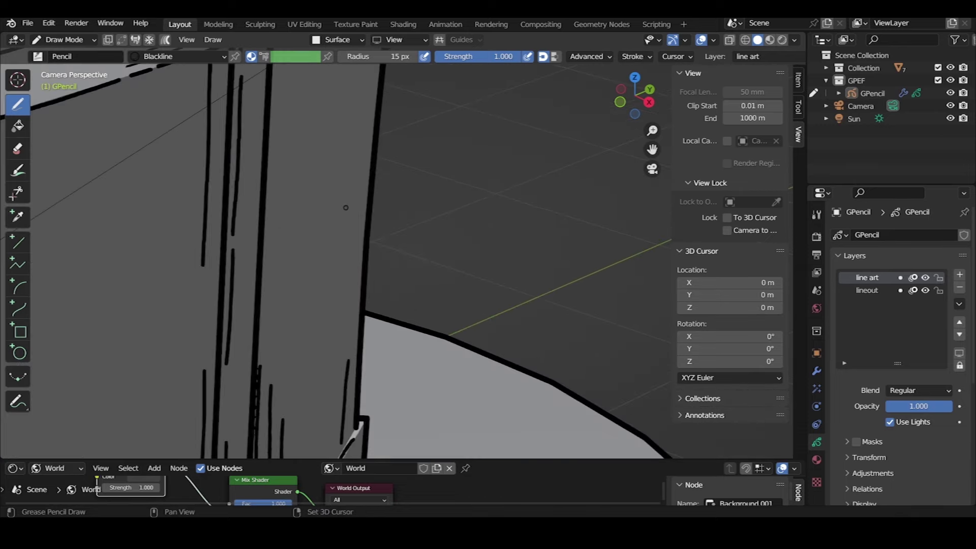
pyautogui.scroll(-1, 373, 144)
# Draw vertical hatch strokes down the suitcase side near its lower edge
pyautogui.keyDown('shift'); pyautogui.moveTo(384, 220); pyautogui.dragTo(365, 109, button='middle'); pyautogui.keyUp('shift')
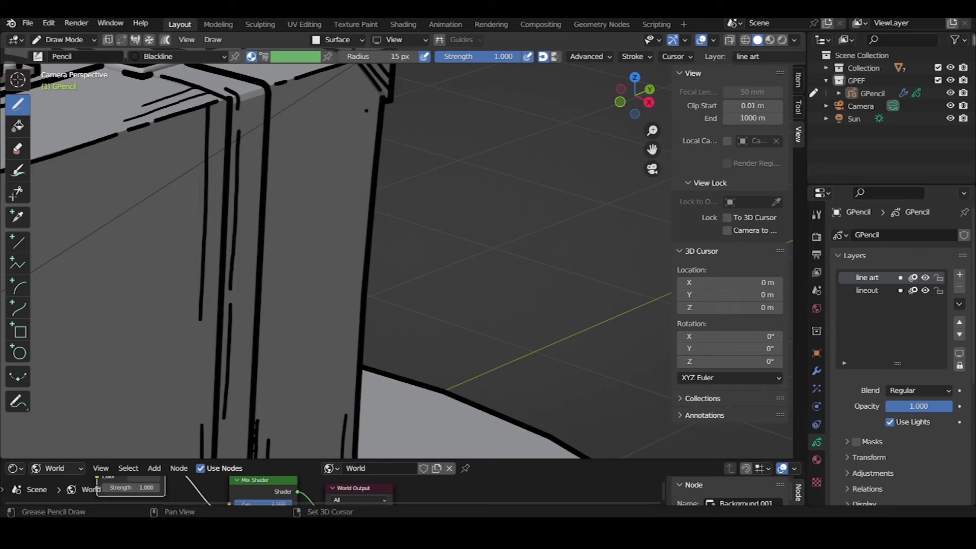
pyautogui.scroll(-3, 338, 394)
pyautogui.scroll(4, 299, 272)
pyautogui.scroll(-2, 327, 233)
pyautogui.scroll(2, 392, 405)
pyautogui.moveTo(323, 262); pyautogui.dragTo(324, 375)
pyautogui.scroll(-3, 336, 233)
pyautogui.scroll(3, 337, 233)
pyautogui.moveTo(296, 214); pyautogui.dragTo(297, 326)
# Add a vertical stroke to the bottom and a diagonal stroke beside the corner triangle
pyautogui.scroll(-3, 298, 326)
pyautogui.scroll(3, 325, 162)
pyautogui.scroll(1, 316, 124)
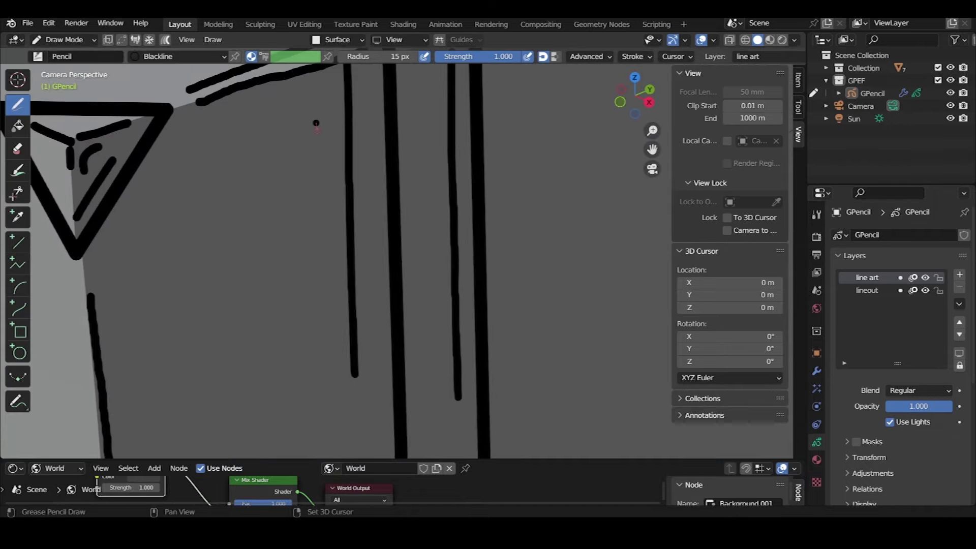
pyautogui.moveTo(320, 145); pyautogui.dragTo(323, 360)
pyautogui.scroll(-1, 323, 360)
pyautogui.scroll(2, 305, 207)
pyautogui.moveTo(287, 125); pyautogui.dragTo(191, 275)
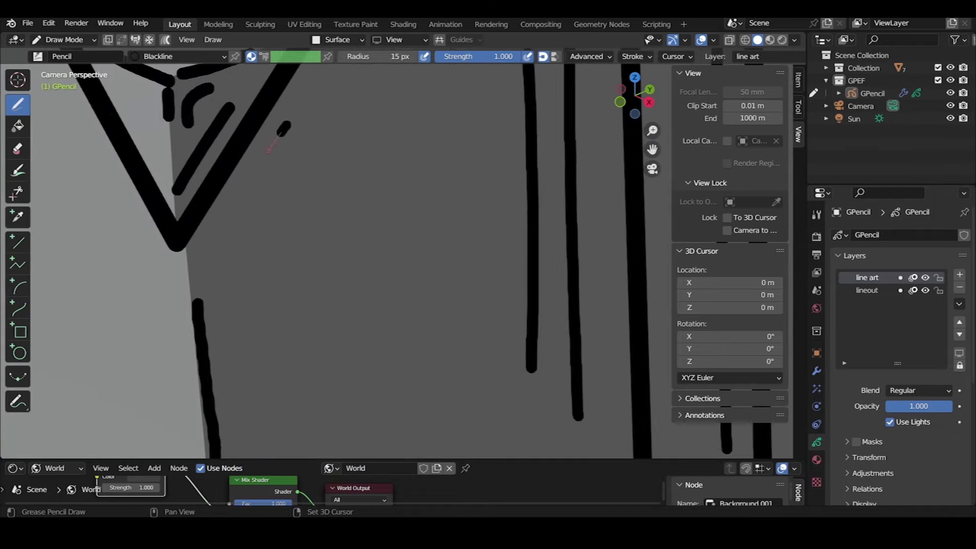
pyautogui.scroll(-3, 252, 421)
pyautogui.scroll(2, 392, 276)
pyautogui.scroll(1, 414, 148)
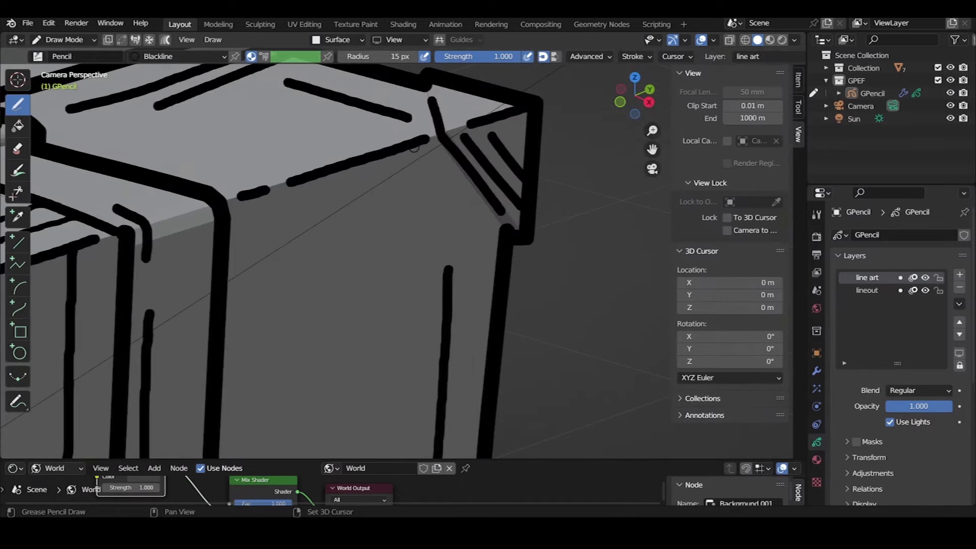
pyautogui.scroll(-3, 427, 196)
pyautogui.scroll(-1, 333, 310)
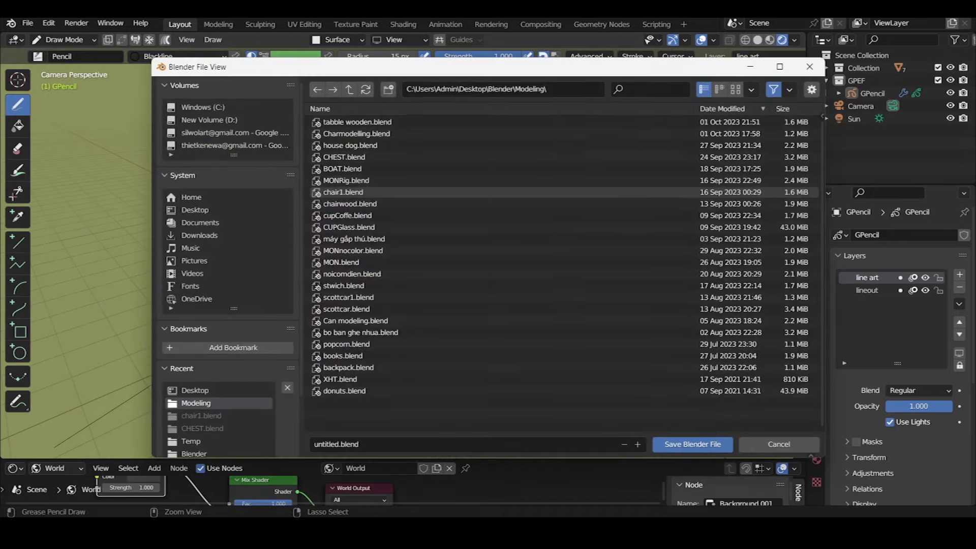
# Set the Pencil brush radius to 20 px
pyautogui.scroll(1, 455, 222)
pyautogui.scroll(1, 437, 233)
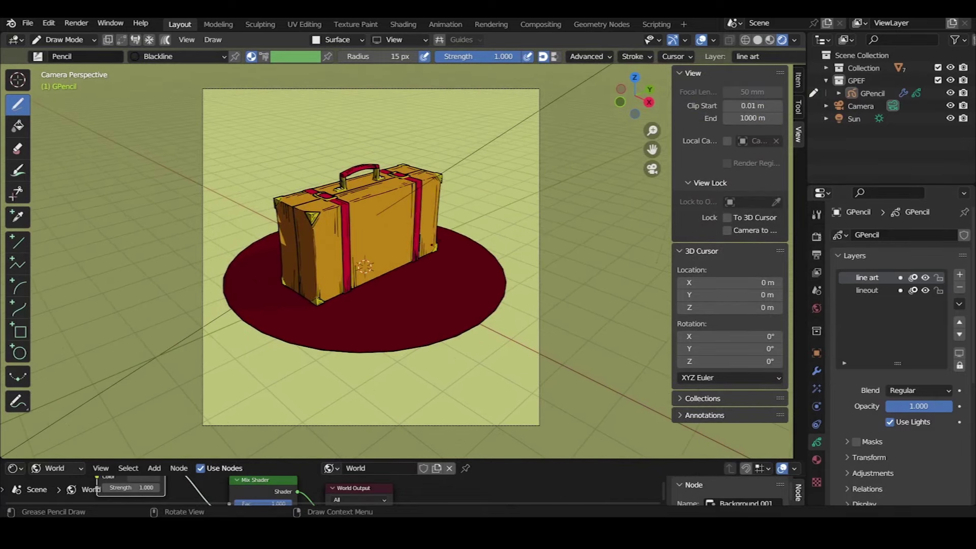
pyautogui.scroll(1, 417, 244)
pyautogui.scroll(1, 394, 256)
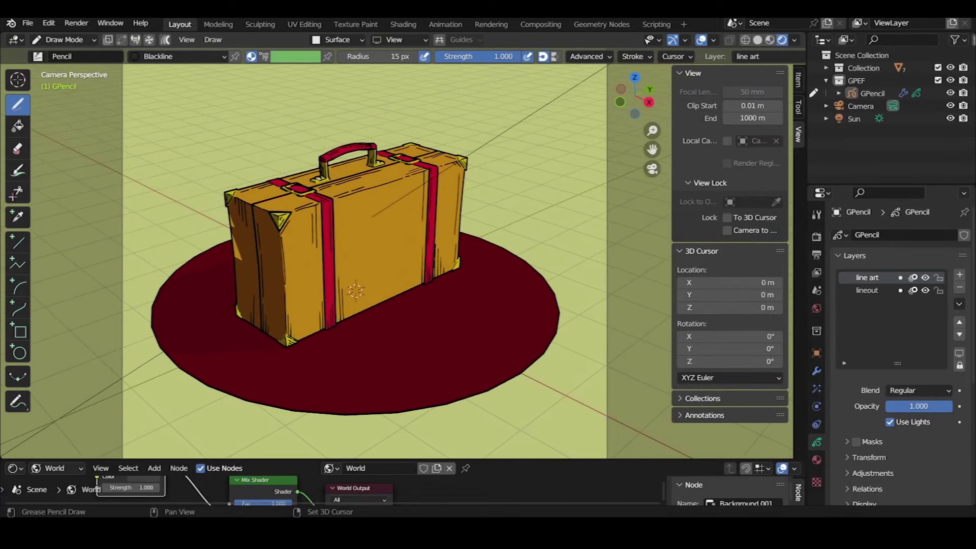
pyautogui.scroll(4, 356, 305)
pyautogui.moveTo(379, 57); pyautogui.dragTo(392, 56)
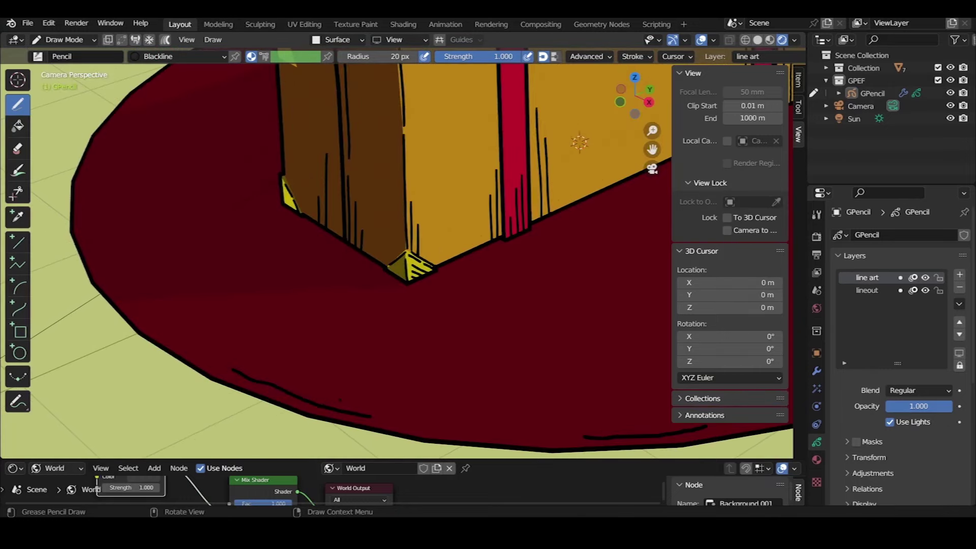
# Draw a short black stroke along the suitcase base on the red disc's rim
pyautogui.keyDown('shift'); pyautogui.moveTo(656, 316); pyautogui.dragTo(351, 233, button='middle'); pyautogui.keyUp('shift')
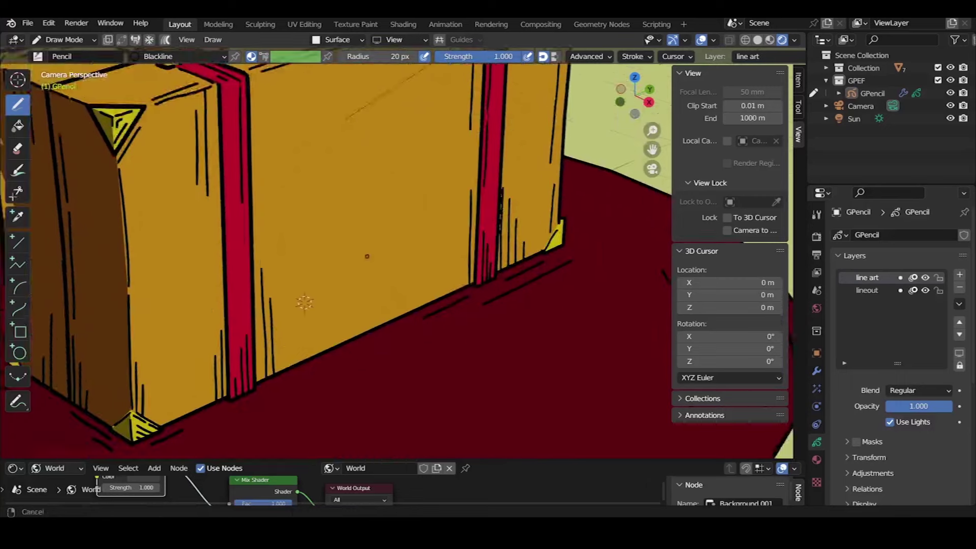
pyautogui.keyDown('shift'); pyautogui.moveTo(313, 309); pyautogui.dragTo(343, 293); pyautogui.keyUp('shift')
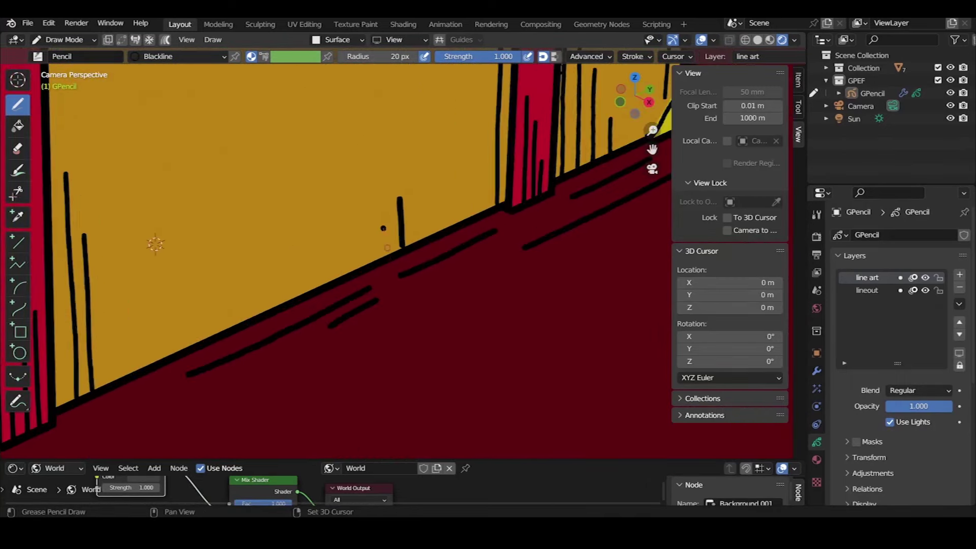
pyautogui.scroll(1, 320, 204)
pyautogui.scroll(3, 320, 205)
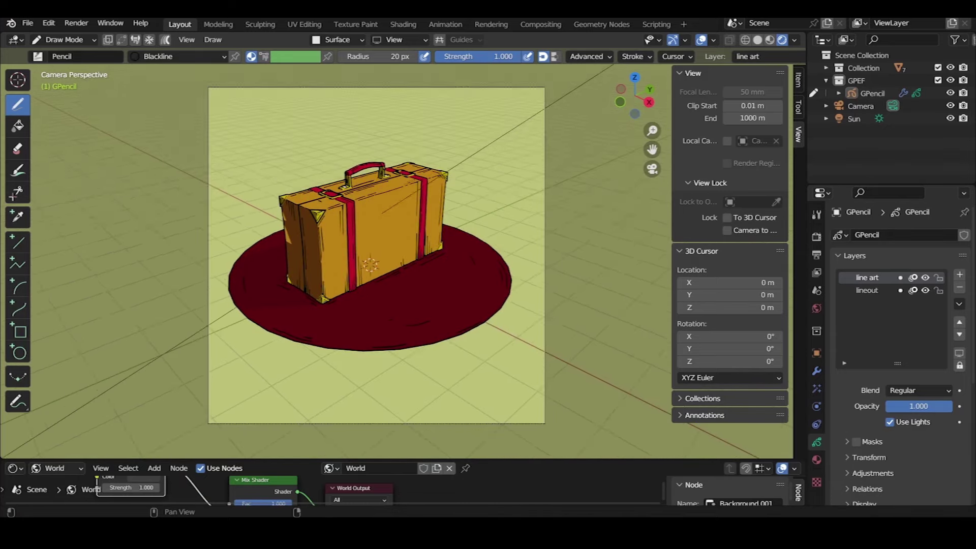
# Add a new layer above line art and rename it 'sticker'
pyautogui.scroll(2, 376, 255)
pyautogui.click(960, 274)
pyautogui.doubleClick(869, 277)
pyautogui.write('sticker')
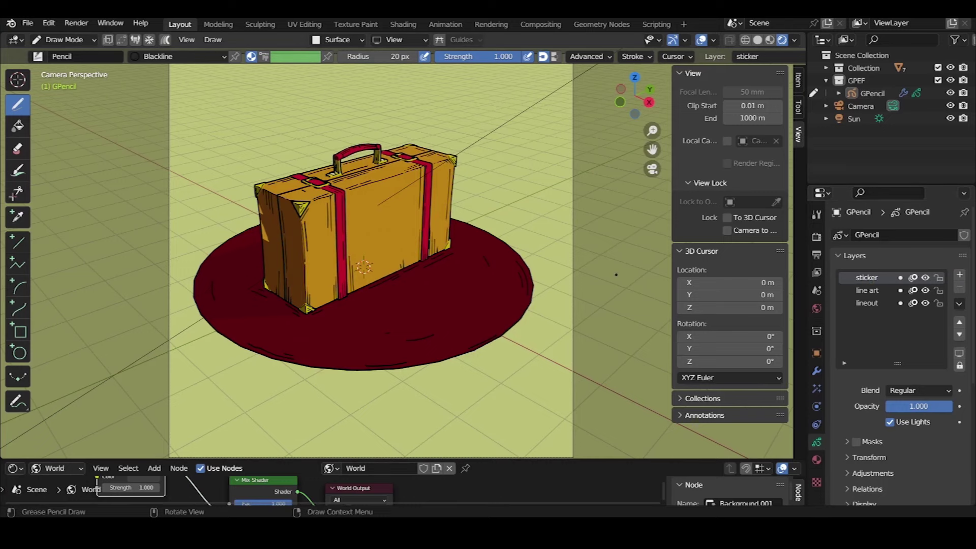
pyautogui.scroll(2, 356, 254)
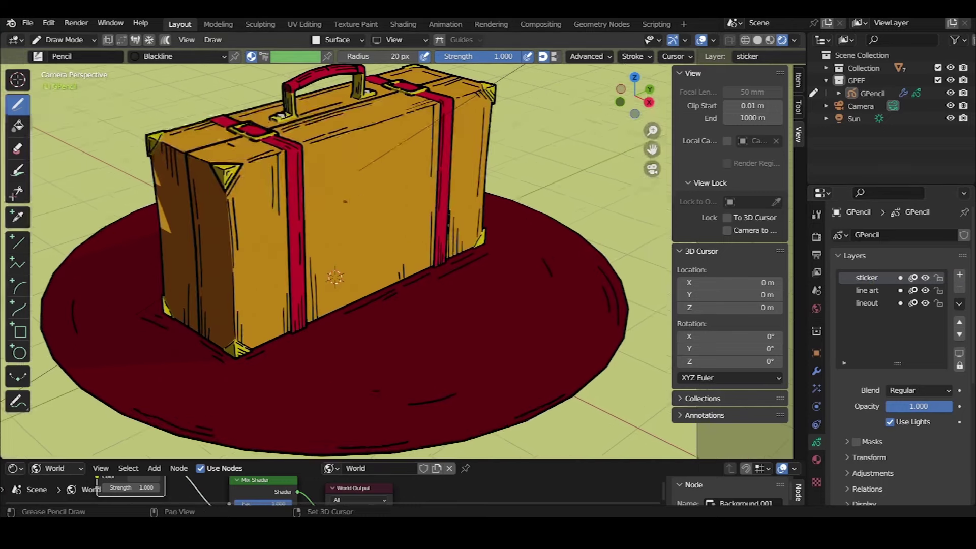
pyautogui.scroll(2, 356, 254)
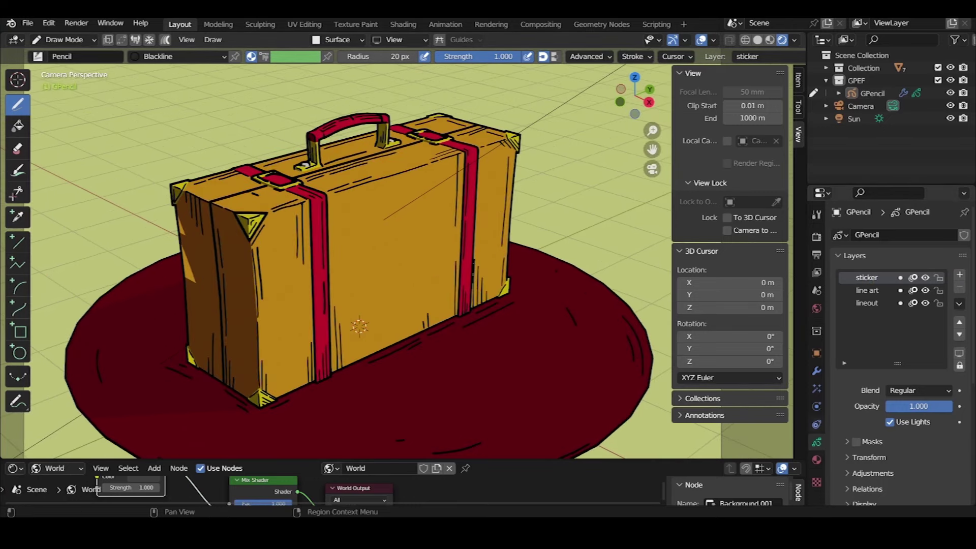
# Create the 'stickerbl' material with Fill enabled in a purple colour
pyautogui.click(817, 460)
pyautogui.click(903, 339)
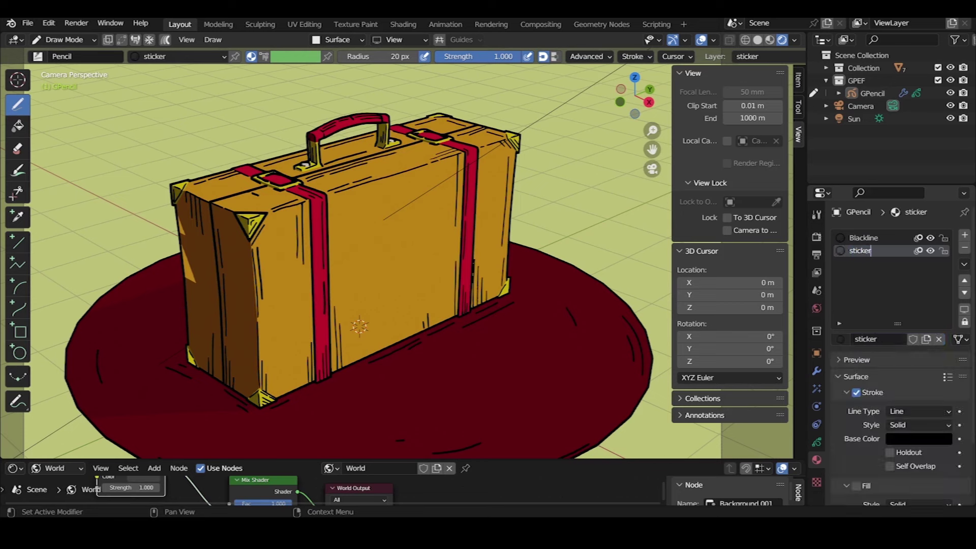
pyautogui.scroll(-2, 900, 407)
pyautogui.click(857, 445)
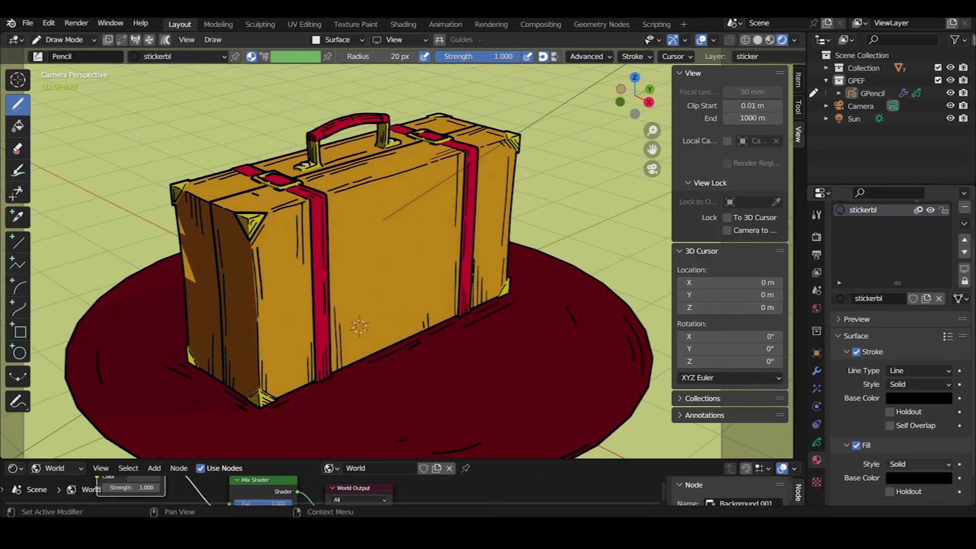
pyautogui.click(919, 478)
pyautogui.moveTo(864, 447)
pyautogui.mouseDown()
pyautogui.moveTo(894, 446)
pyautogui.moveTo(880, 447)
pyautogui.mouseUp()
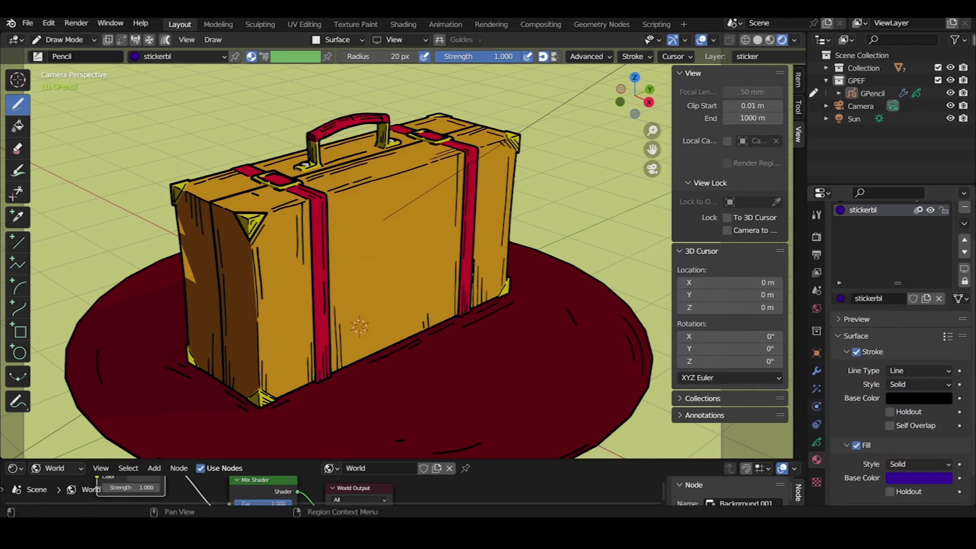
# Return to the layer settings and start editing the Stroke Placement offset value
pyautogui.click(816, 442)
pyautogui.scroll(3, 380, 124)
pyautogui.scroll(3, 380, 124)
pyautogui.scroll(1, 380, 124)
pyautogui.click(337, 40)
pyautogui.click(335, 149)
pyautogui.write('0.03')
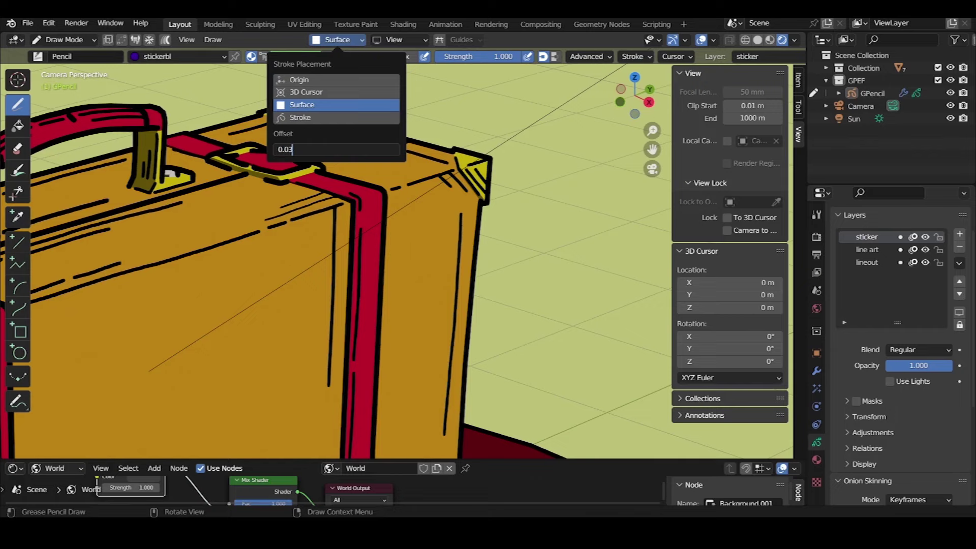
# Set the stroke offset to 0.03 and draw a purple filled sticker on the suitcase face
pyautogui.press('Return')
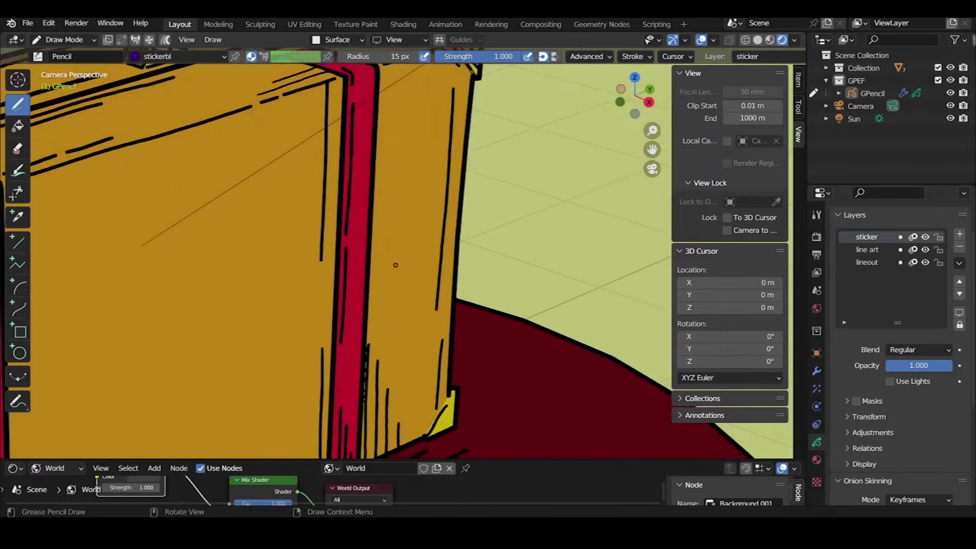
pyautogui.moveTo(364, 198)
pyautogui.mouseDown()
pyautogui.moveTo(356, 195)
pyautogui.moveTo(346, 248)
pyautogui.moveTo(368, 212)
pyautogui.mouseUp()
pyautogui.scroll(-5, 369, 210)
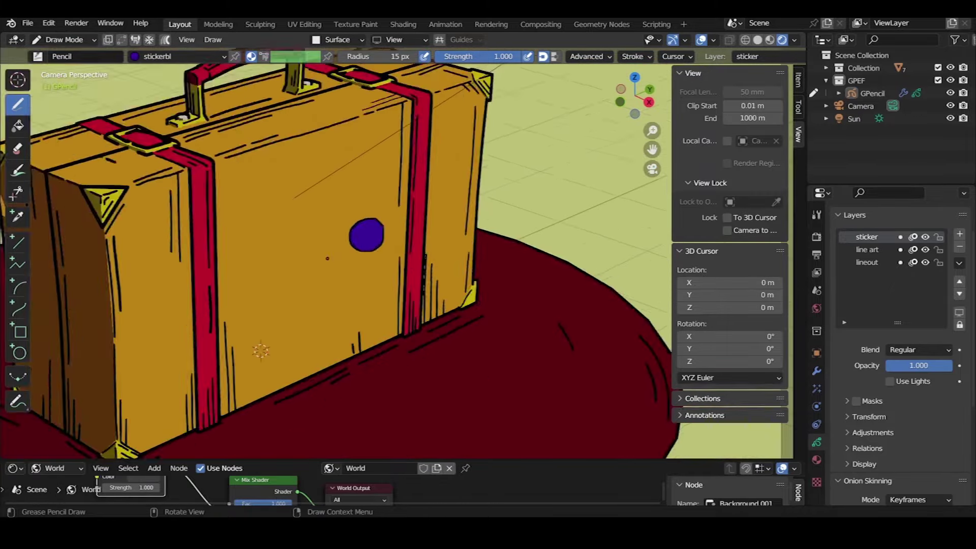
pyautogui.scroll(-2, 366, 254)
pyautogui.scroll(-3, 364, 295)
pyautogui.scroll(5, 363, 301)
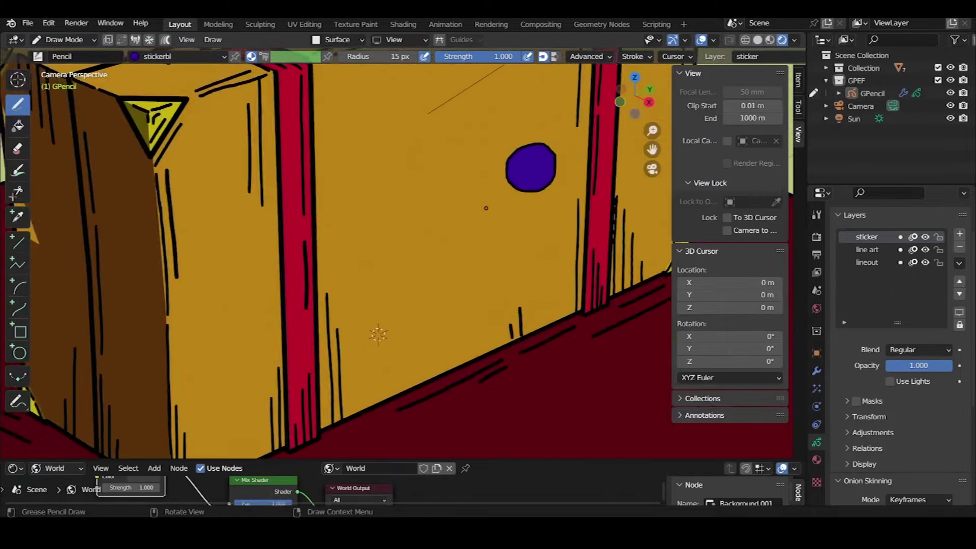
pyautogui.scroll(3, 362, 300)
# Add the Blackline material and draw a black hatch line across the purple sticker
pyautogui.click(816, 460)
pyautogui.click(178, 56)
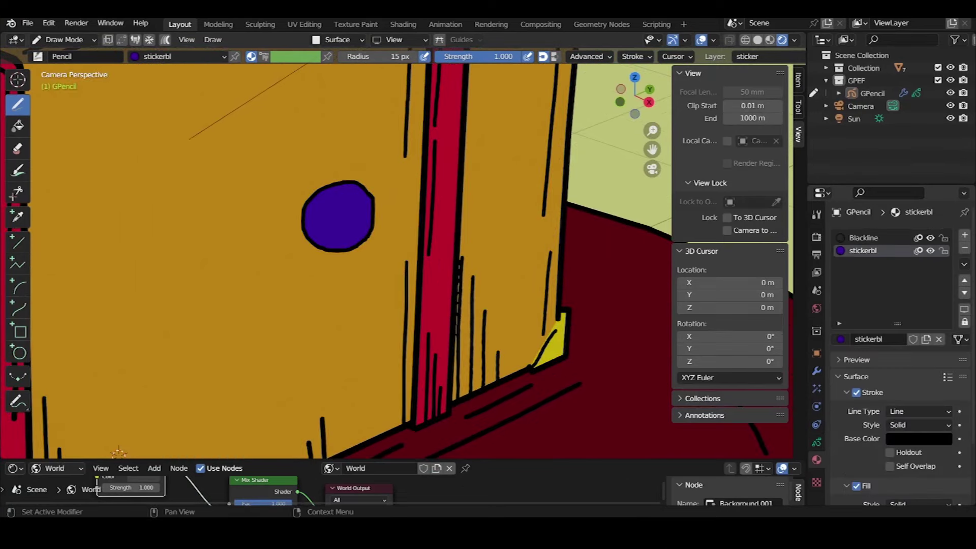
pyautogui.click(167, 87)
pyautogui.scroll(3, 309, 175)
pyautogui.moveTo(352, 192); pyautogui.dragTo(303, 246)
pyautogui.scroll(-5, 368, 228)
# Switch between the stickerbl and Blackline materials while moving the view along the suitcase side
pyautogui.click(863, 250)
pyautogui.scroll(5, 444, 233)
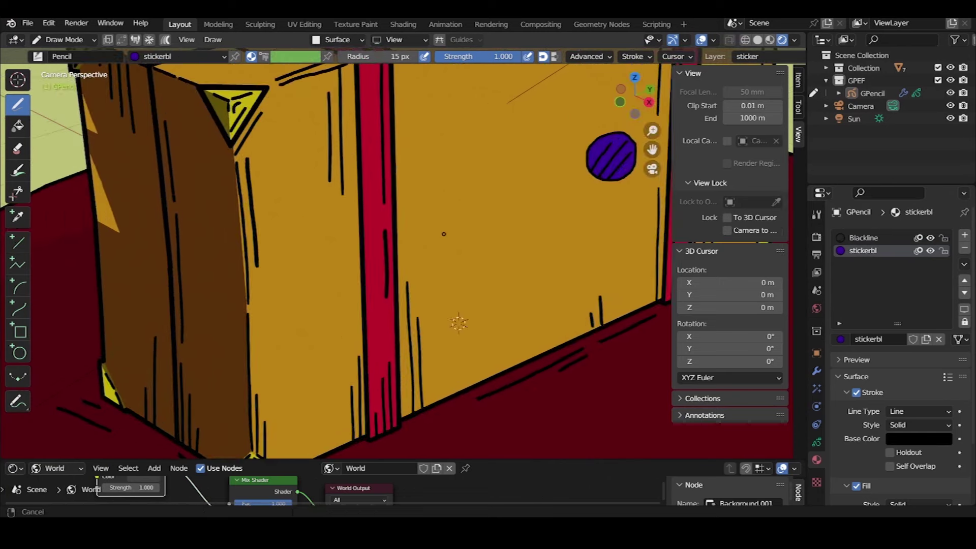
pyautogui.scroll(1, 444, 234)
pyautogui.keyDown('shift'); pyautogui.moveTo(211, 254); pyautogui.dragTo(339, 256, button='middle'); pyautogui.keyUp('shift')
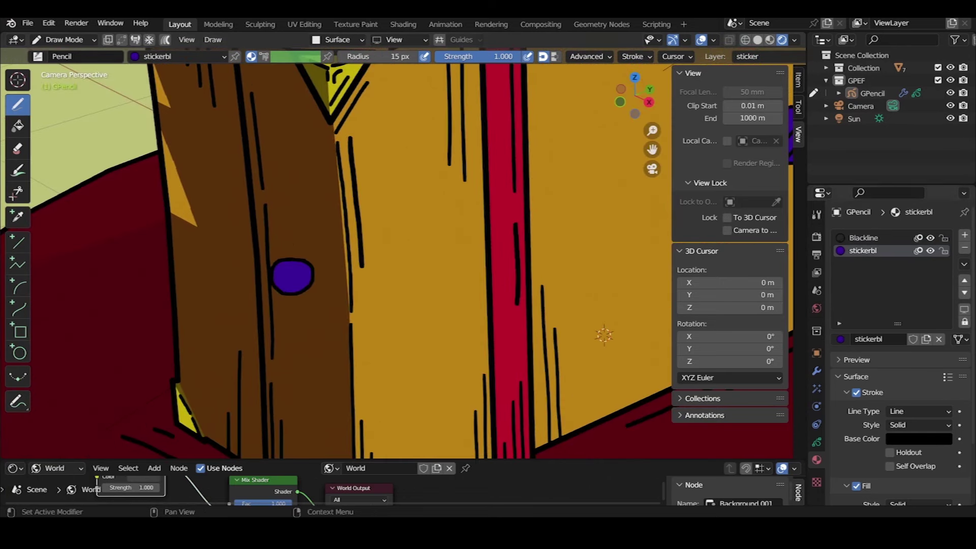
pyautogui.click(864, 238)
pyautogui.scroll(3, 407, 254)
pyautogui.moveTo(281, 286)
pyautogui.mouseDown(button='middle')
pyautogui.moveTo(326, 264)
pyautogui.moveTo(386, 254)
pyautogui.mouseUp(button='middle')
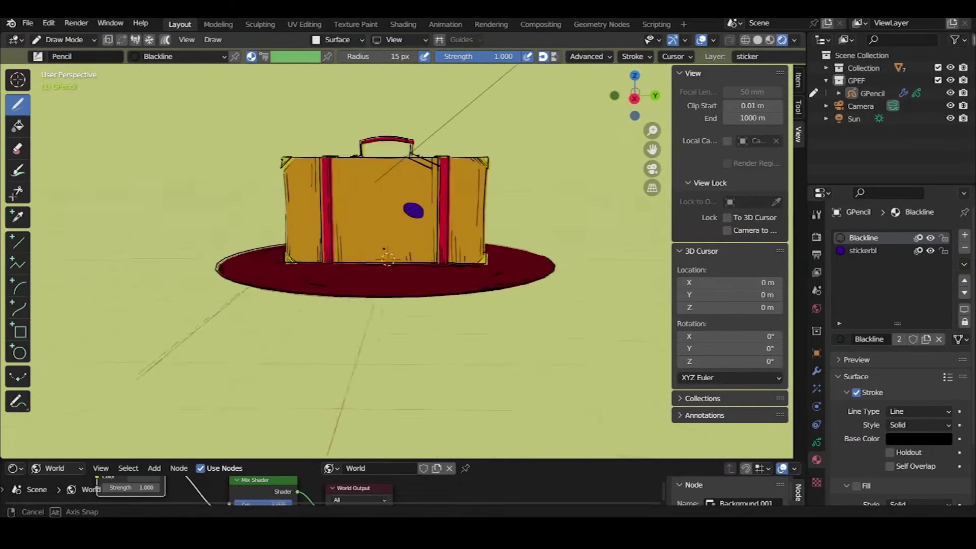
# View the suitcase from the front and draw a filled purple stickerbl sticker circle
pyautogui.press('`')
pyautogui.click(466, 174)
pyautogui.scroll(2, 466, 175)
pyautogui.scroll(3, 466, 175)
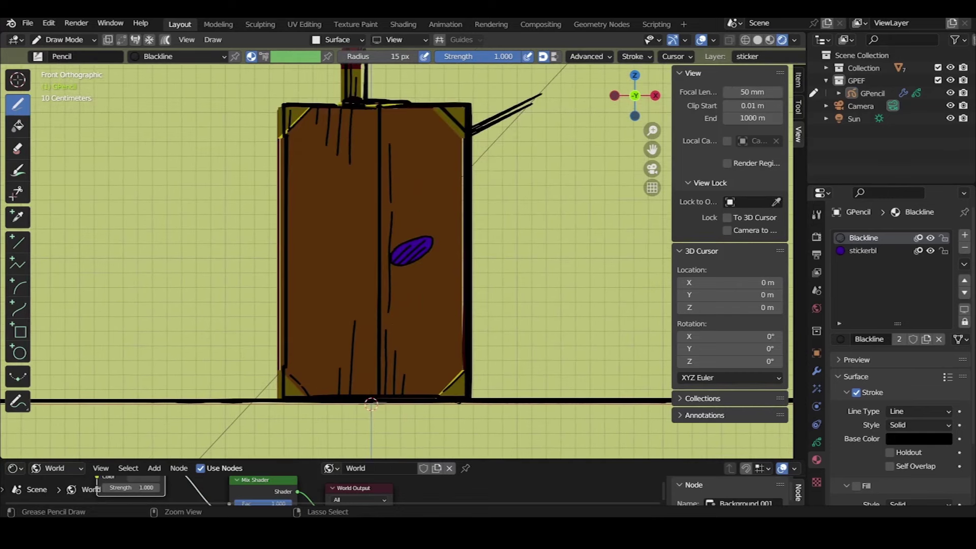
pyautogui.scroll(2, 335, 259)
pyautogui.click(863, 250)
pyautogui.scroll(2, 336, 260)
pyautogui.scroll(2, 336, 260)
pyautogui.moveTo(402, 235)
pyautogui.mouseDown()
pyautogui.moveTo(458, 234)
pyautogui.moveTo(426, 243)
pyautogui.moveTo(398, 296)
pyautogui.mouseUp()
# Switch to Blackline, undo the last hatch stroke, and view the suitcase from the right side
pyautogui.click(863, 238)
pyautogui.hotkey('ctrl', 'z')
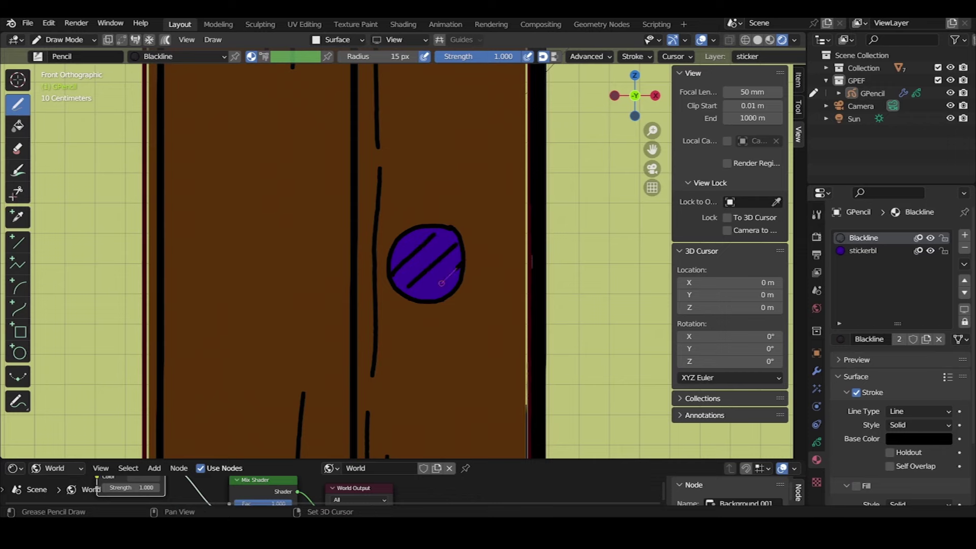
pyautogui.scroll(-3, 442, 282)
pyautogui.moveTo(441, 283); pyautogui.dragTo(448, 265, button='middle')
pyautogui.scroll(3, 448, 265)
pyautogui.scroll(2, 447, 265)
pyautogui.press('`')
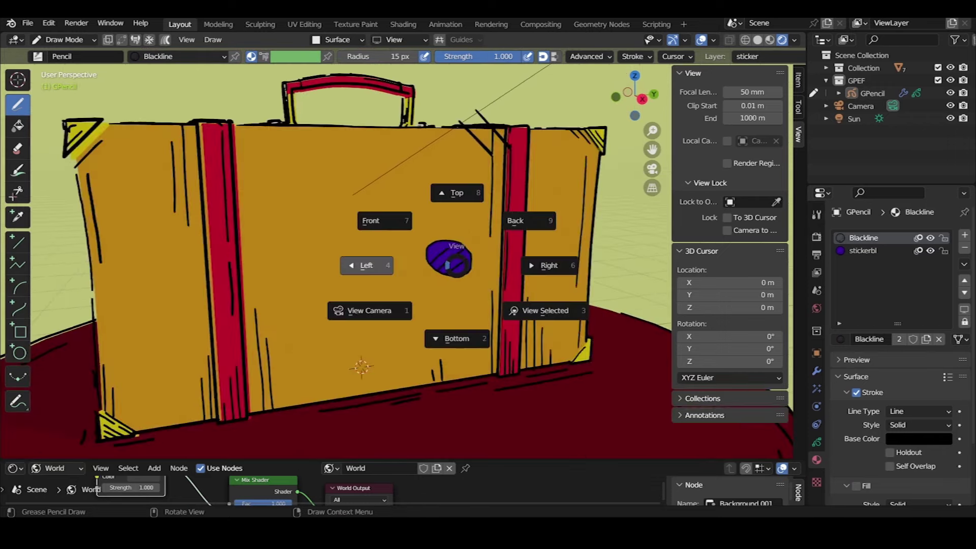
pyautogui.click(447, 265)
pyautogui.press('`')
pyautogui.click(437, 267)
pyautogui.scroll(4, 458, 250)
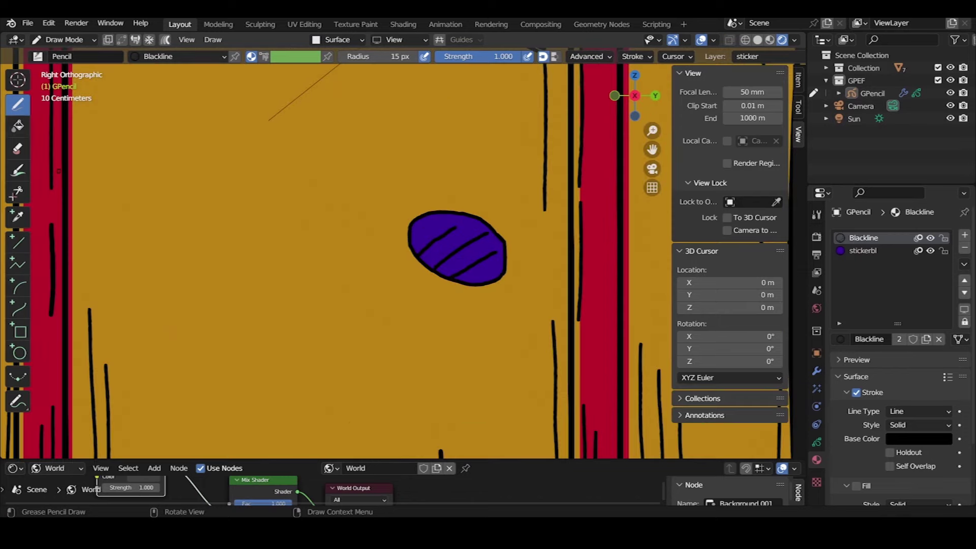
# Erase the hatched front sticker and redraw it as a plain filled purple circle
pyautogui.press('e')
pyautogui.moveTo(415, 223); pyautogui.dragTo(496, 277)
pyautogui.scroll(-5, 457, 254)
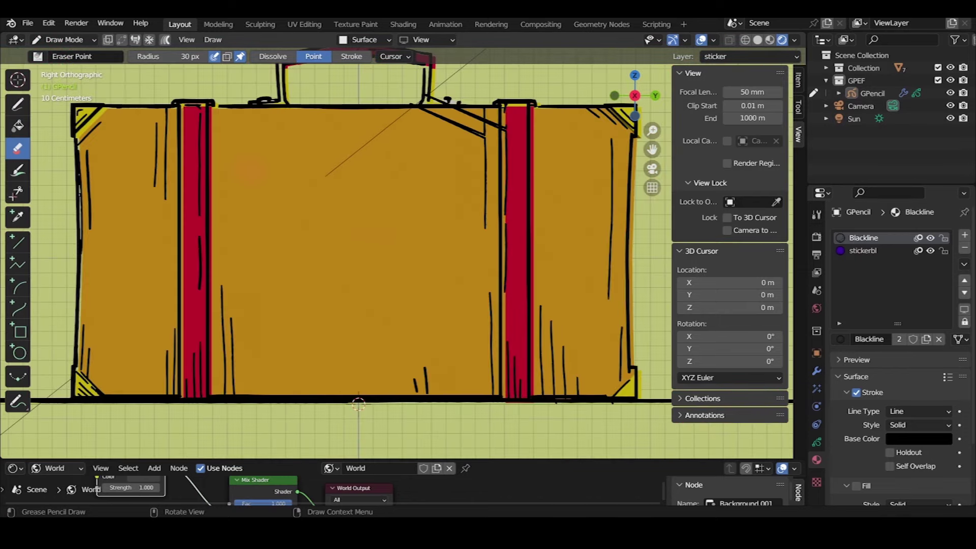
pyautogui.press('d')
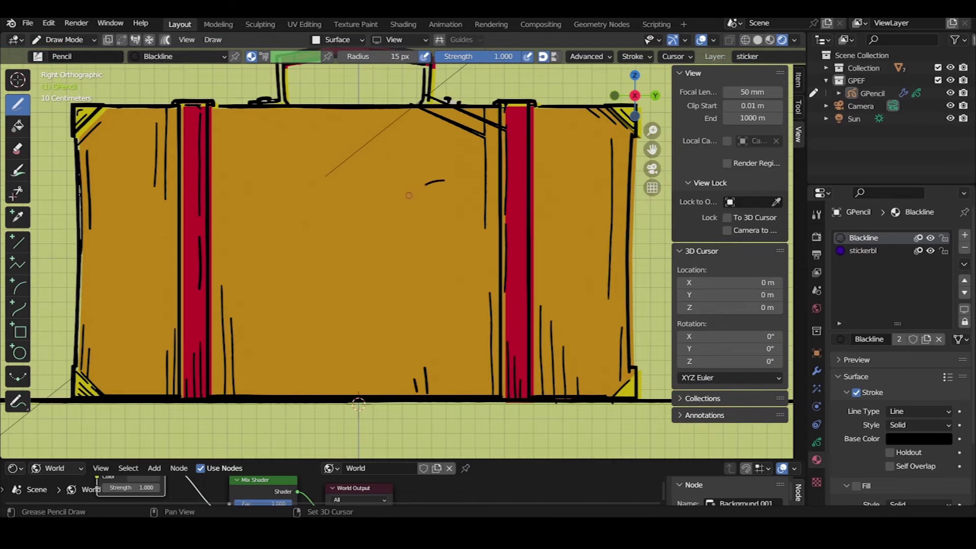
pyautogui.hotkey('ctrl', 'z')
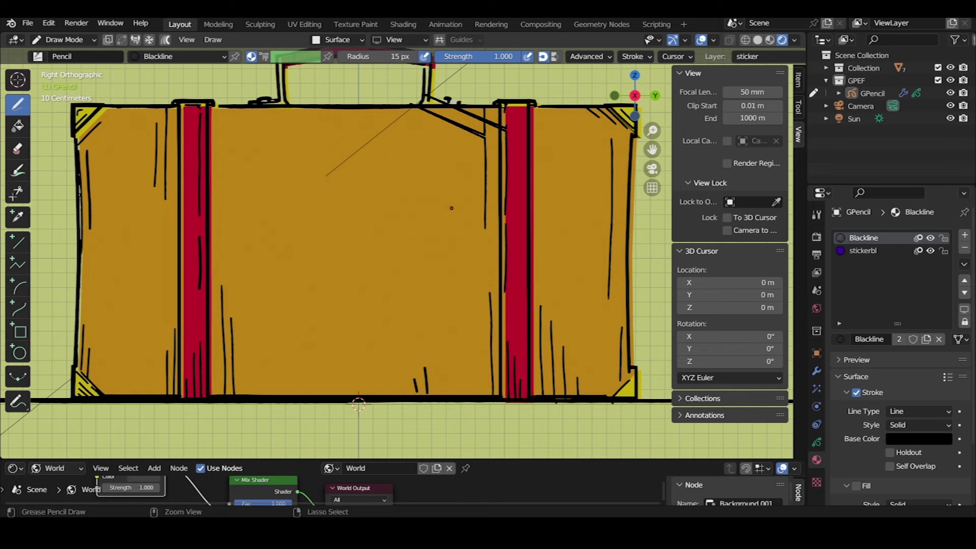
pyautogui.hotkey('ctrl', 'z')
pyautogui.hotkey('ctrl', 'z')
pyautogui.scroll(2, 458, 224)
pyautogui.moveTo(496, 192); pyautogui.dragTo(455, 196)
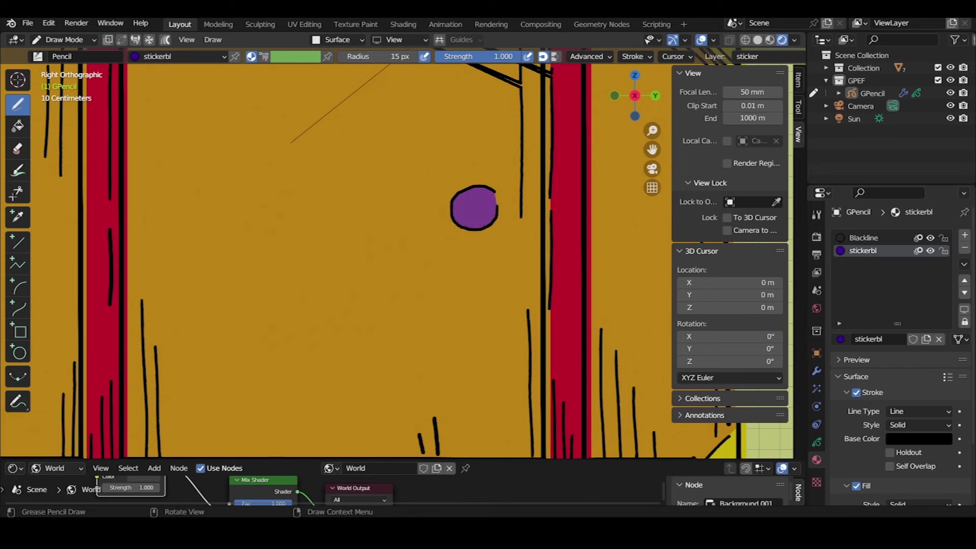
# Add an empty material slot and assign the stickerbl material to it
pyautogui.click(965, 235)
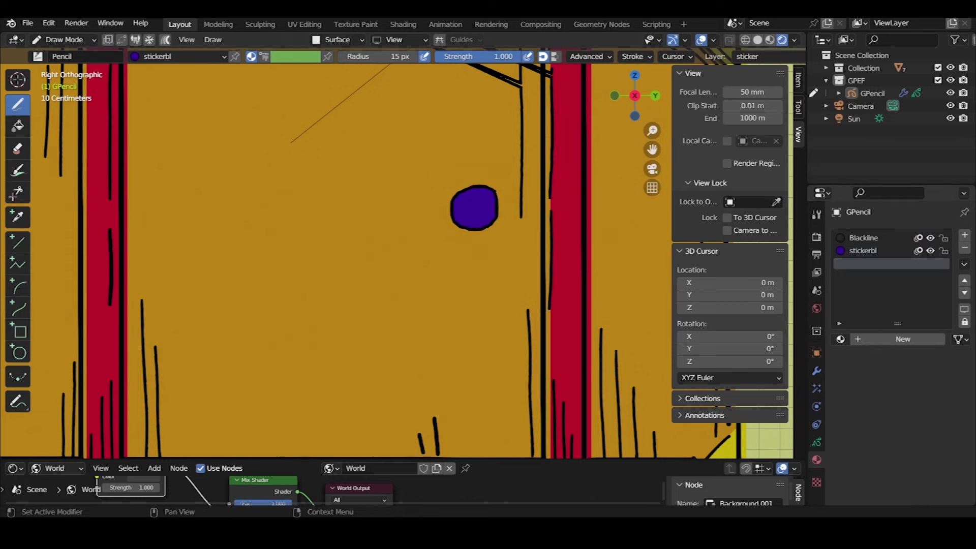
pyautogui.click(841, 339)
pyautogui.click(712, 383)
# Make the slot's material a single-user copy named stickerred with a red fill colour
pyautogui.click(899, 340)
pyautogui.doubleClick(873, 339)
pyautogui.write('red')
pyautogui.press('Return')
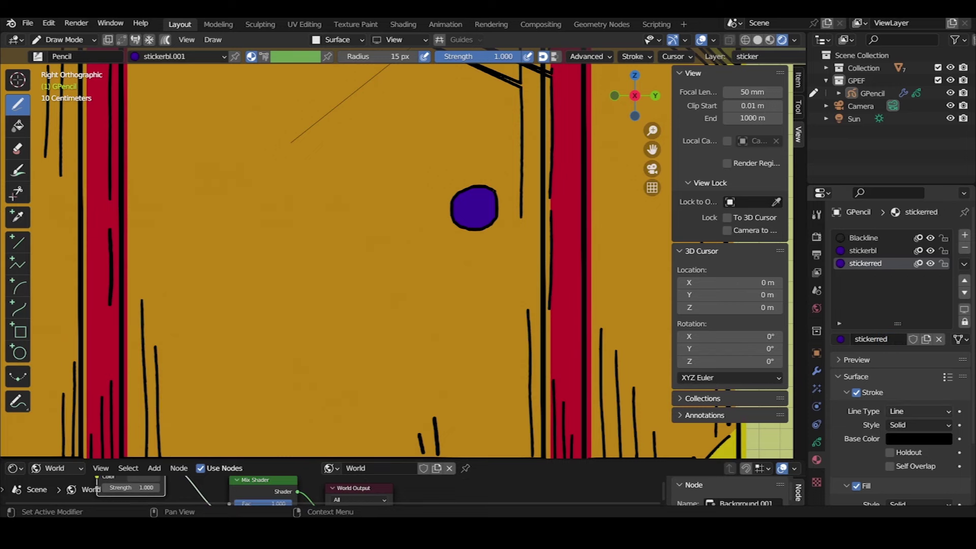
pyautogui.moveTo(943, 423); pyautogui.dragTo(943, 382, button='middle')
pyautogui.click(920, 478)
pyautogui.click(913, 422)
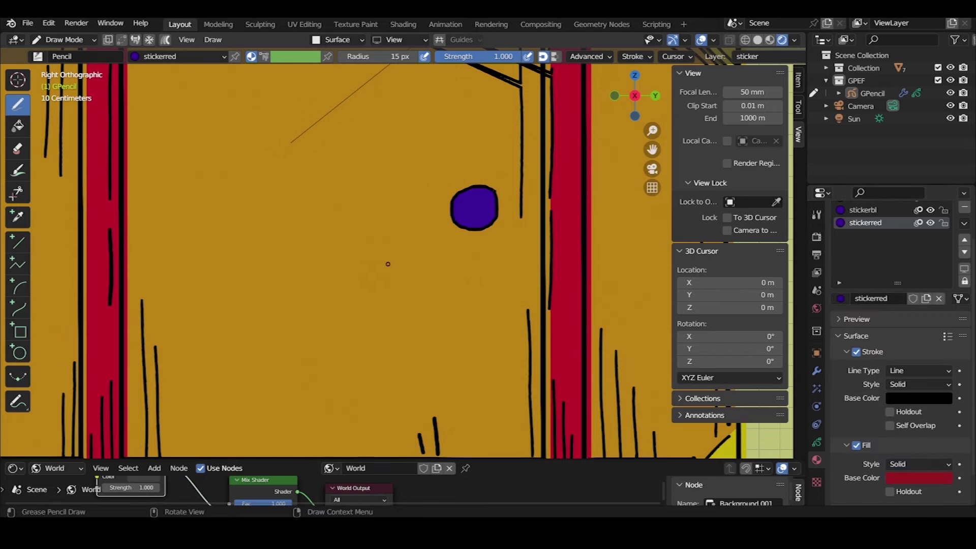
# Draw a red filled sticker dot on the suitcase front
pyautogui.keyDown('shift'); pyautogui.moveTo(454, 274); pyautogui.dragTo(552, 202, button='middle'); pyautogui.keyUp('shift')
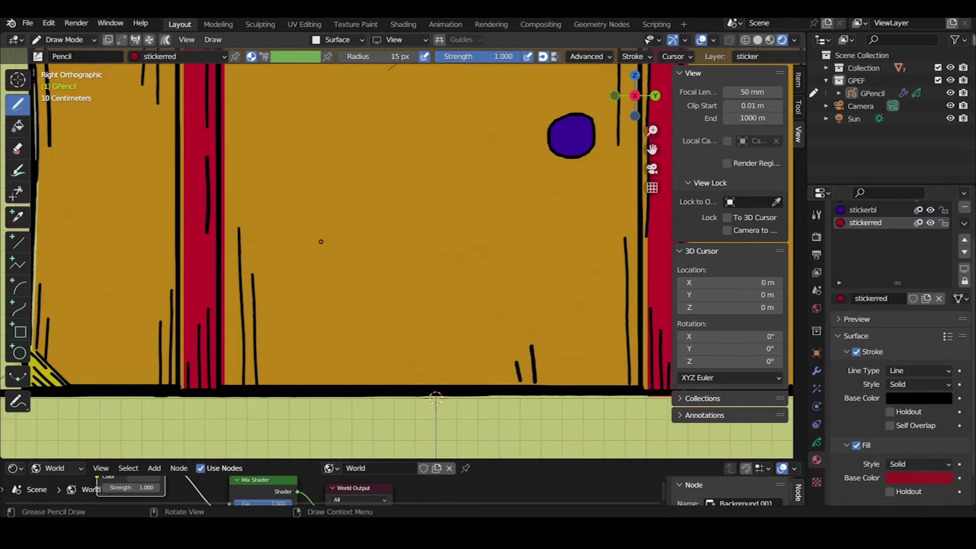
pyautogui.moveTo(322, 238); pyautogui.dragTo(337, 252)
pyautogui.moveTo(359, 155)
pyautogui.keyDown('shift'); pyautogui.mouseDown(button='middle')
pyautogui.moveTo(355, 265)
pyautogui.moveTo(491, 271)
pyautogui.mouseUp(button='middle'); pyautogui.keyUp('shift')
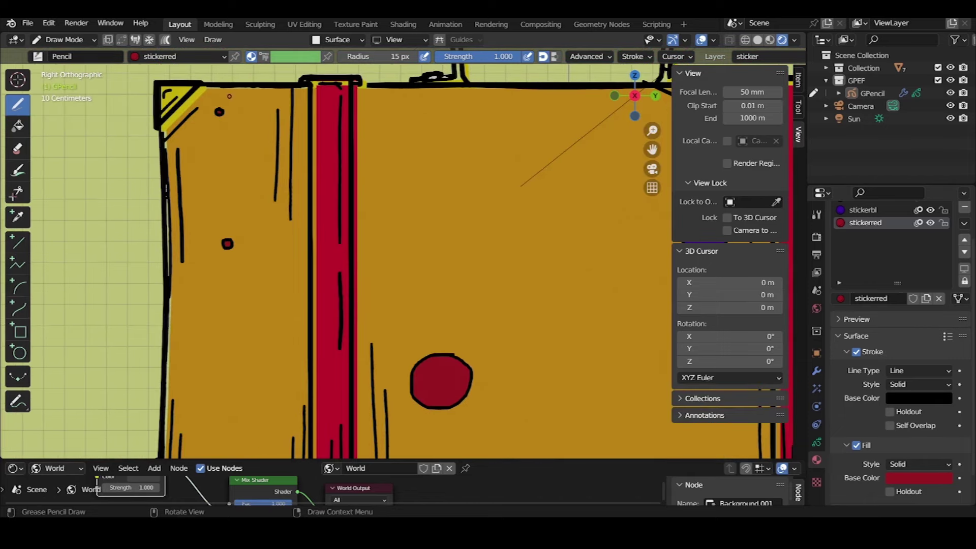
pyautogui.keyDown('shift'); pyautogui.scroll(-3, 294, 261); pyautogui.keyUp('shift')
pyautogui.keyDown('shift'); pyautogui.moveTo(397, 254); pyautogui.dragTo(129, 322, button='middle'); pyautogui.keyUp('shift')
pyautogui.scroll(-3, 397, 259)
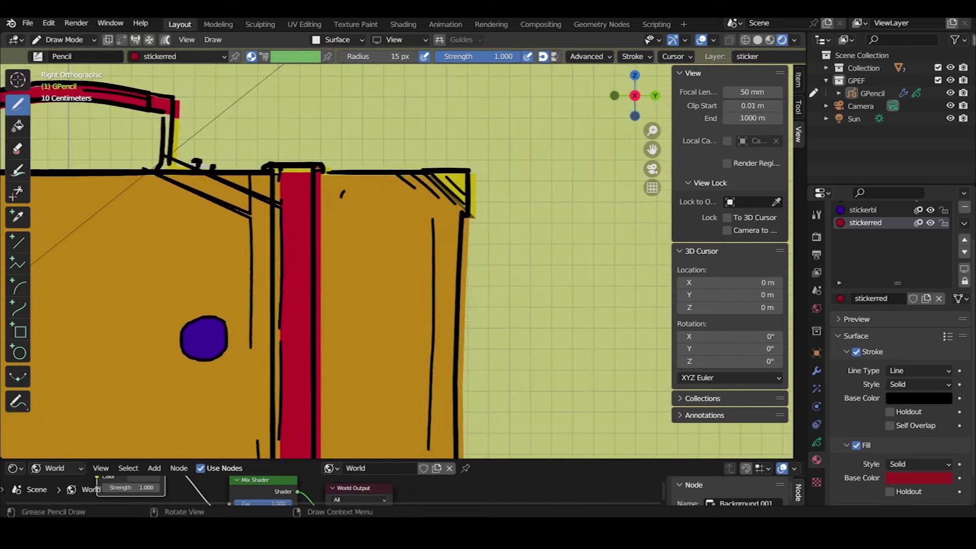
pyautogui.scroll(-2, 396, 259)
pyautogui.scroll(3, 373, 231)
pyautogui.scroll(1, 373, 231)
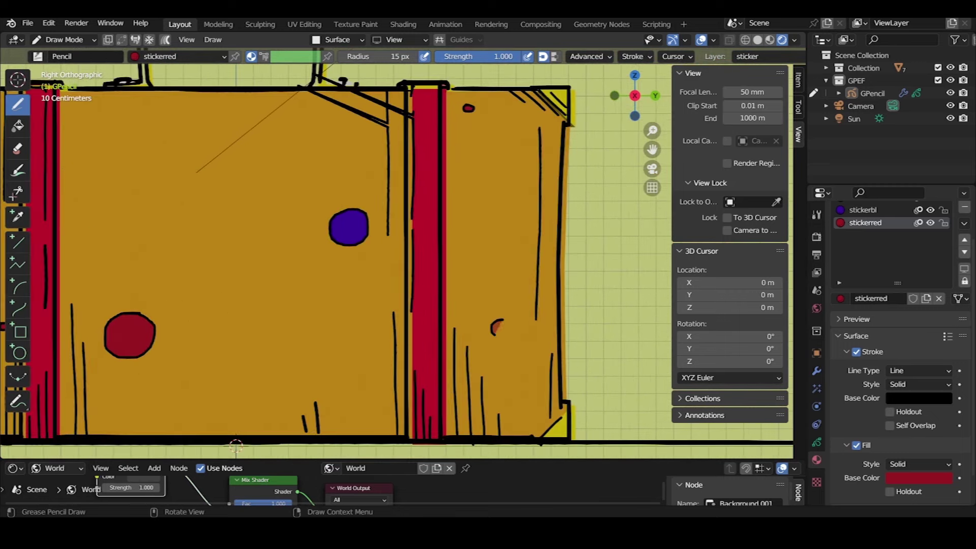
pyautogui.keyDown('shift'); pyautogui.moveTo(499, 326); pyautogui.dragTo(420, 261, button='middle'); pyautogui.keyUp('shift')
# Draw a purple stickerbl sticker beside the red dot, redoing the first small blob
pyautogui.click(863, 209)
pyautogui.scroll(5, 499, 255)
pyautogui.moveTo(509, 300); pyautogui.dragTo(488, 330)
pyautogui.scroll(-2, 422, 306)
pyautogui.hotkey('ctrl', 'z')
pyautogui.scroll(-6, 422, 306)
pyautogui.scroll(8, 422, 305)
pyautogui.moveTo(516, 279); pyautogui.dragTo(522, 294)
pyautogui.scroll(-9, 422, 285)
pyautogui.scroll(4, 422, 285)
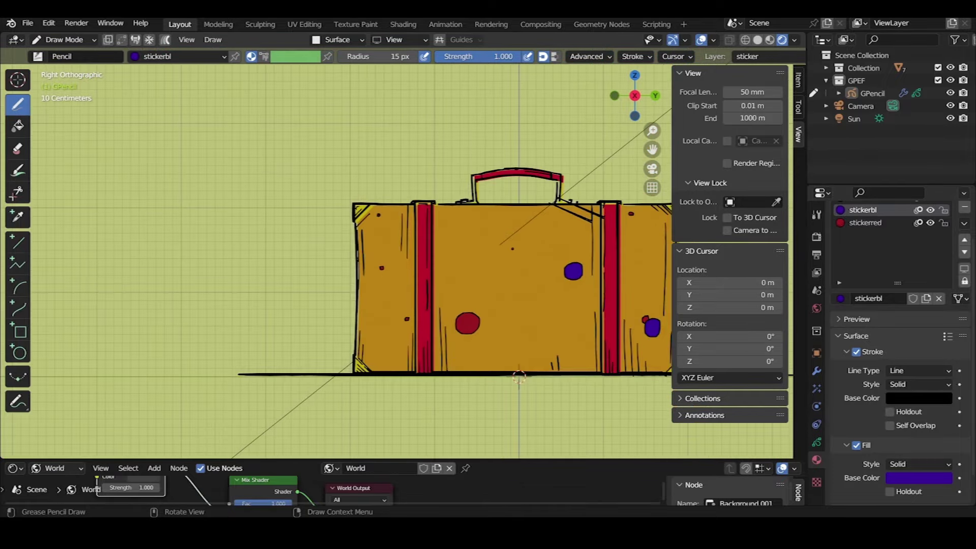
pyautogui.keyDown('shift'); pyautogui.moveTo(509, 285); pyautogui.dragTo(395, 284, button='middle'); pyautogui.keyUp('shift')
pyautogui.scroll(6, 472, 285)
pyautogui.scroll(4, 473, 285)
# Hatch the purple sticker with diagonal black lines, undoing an overlong third line
pyautogui.moveTo(254, 203)
pyautogui.mouseDown()
pyautogui.moveTo(328, 134)
pyautogui.moveTo(320, 150)
pyautogui.mouseUp()
pyautogui.moveTo(305, 200); pyautogui.dragTo(333, 175)
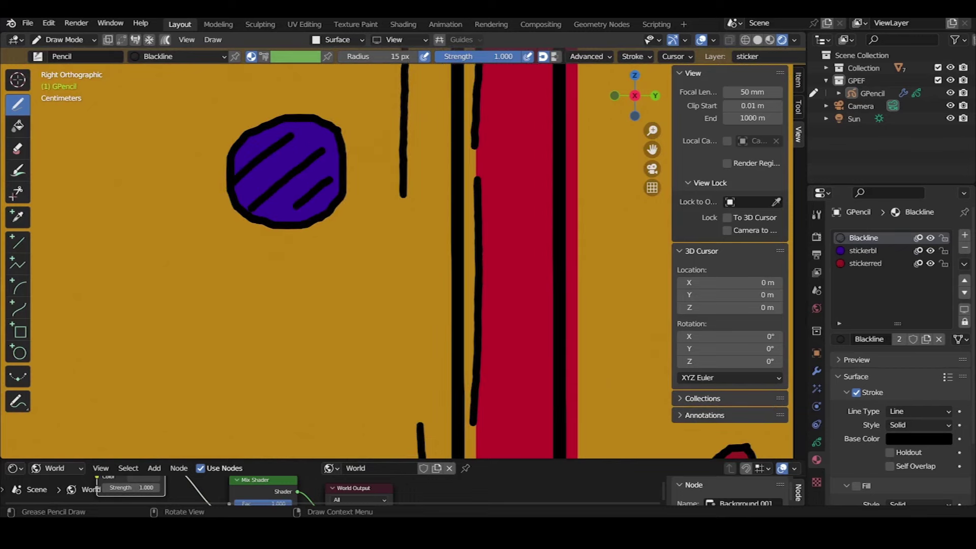
pyautogui.scroll(-5, 331, 178)
pyautogui.keyDown('shift'); pyautogui.moveTo(457, 305); pyautogui.dragTo(249, 180, button='middle'); pyautogui.keyUp('shift')
pyautogui.scroll(5, 397, 244)
pyautogui.moveTo(305, 323); pyautogui.dragTo(365, 268)
pyautogui.moveTo(311, 352); pyautogui.dragTo(408, 266)
pyautogui.moveTo(330, 369); pyautogui.dragTo(408, 311)
pyautogui.hotkey('ctrl', 'z')
pyautogui.scroll(-4, 366, 289)
# Move to the red sticker and add a new slot holding a stickerbl copy to rename
pyautogui.keyDown('shift'); pyautogui.moveTo(366, 288); pyautogui.dragTo(478, 97, button='middle'); pyautogui.keyUp('shift')
pyautogui.keyDown('shift'); pyautogui.moveTo(152, 239); pyautogui.dragTo(382, 236, button='middle'); pyautogui.keyUp('shift')
pyautogui.scroll(3, 382, 236)
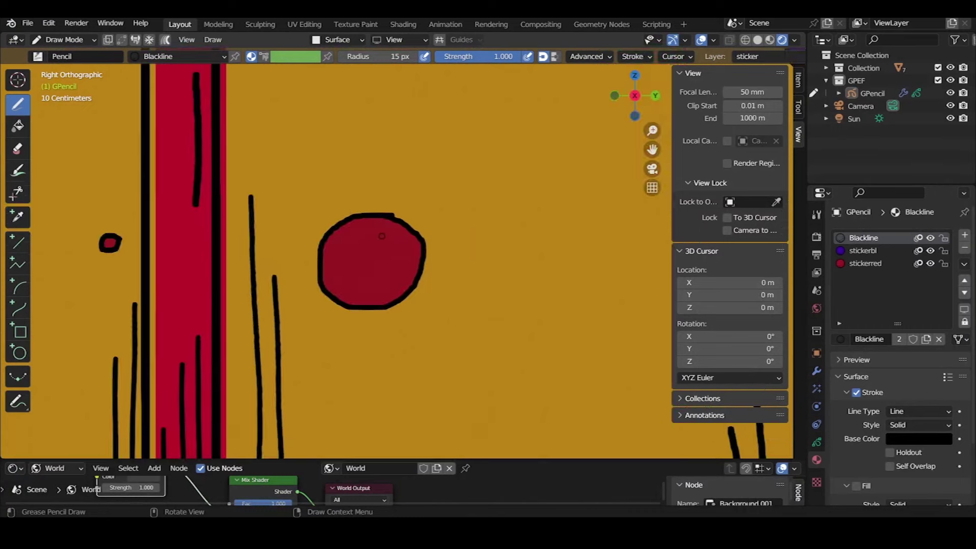
pyautogui.scroll(-5, 397, 254)
pyautogui.scroll(3, 397, 254)
pyautogui.keyDown('shift'); pyautogui.moveTo(335, 254); pyautogui.dragTo(406, 255, button='middle'); pyautogui.keyUp('shift')
pyautogui.click(863, 250)
pyautogui.click(964, 235)
pyautogui.doubleClick(875, 339)
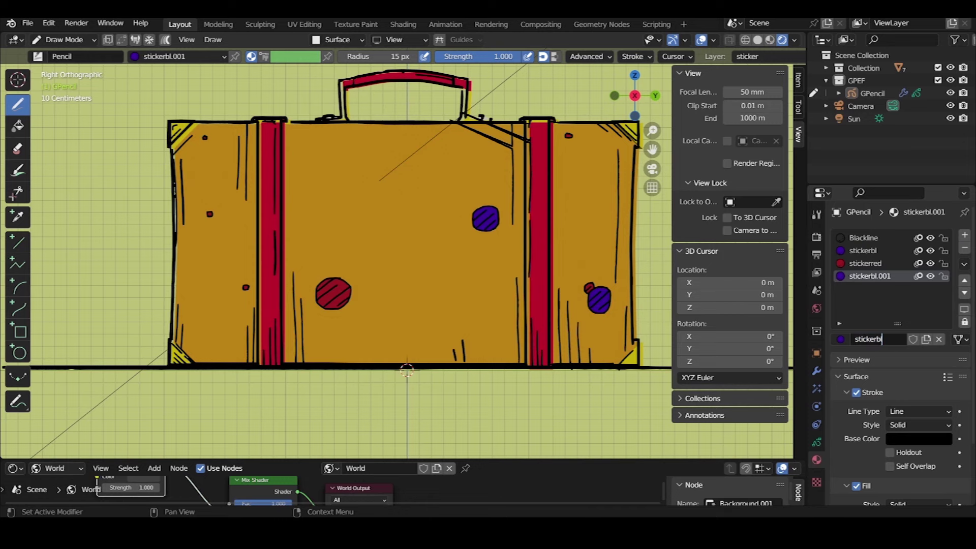
pyautogui.write('wh')
# Name the copied material stickerwh and give it a white fill colour
pyautogui.press('Return')
pyautogui.scroll(-3, 895, 381)
pyautogui.click(919, 446)
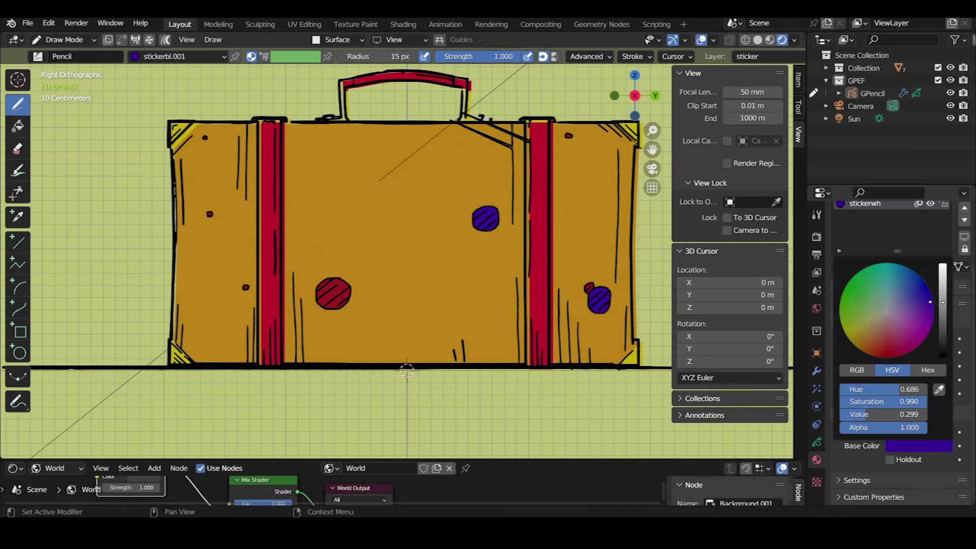
pyautogui.click(887, 310)
pyautogui.scroll(3, 406, 255)
pyautogui.scroll(2, 519, 275)
pyautogui.scroll(-4, 384, 218)
pyautogui.scroll(2, 331, 210)
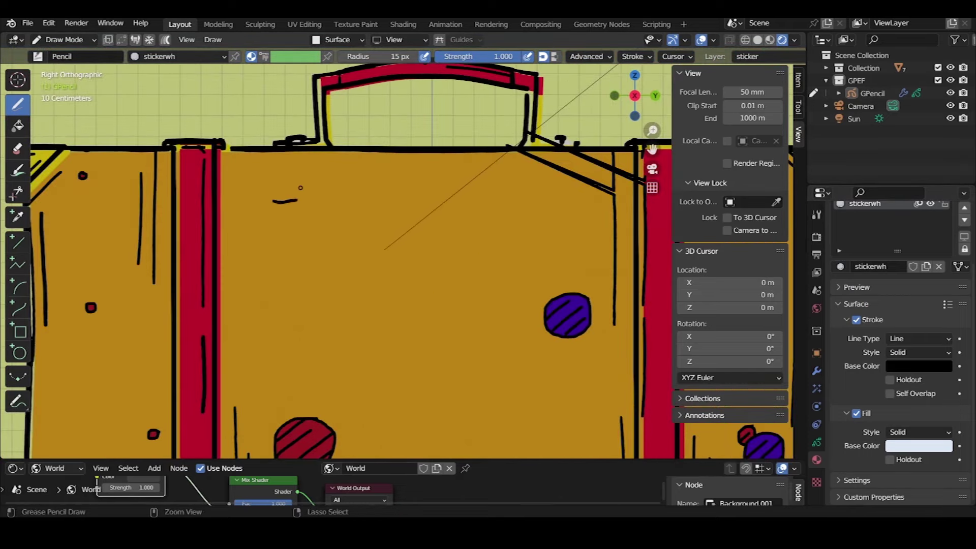
# Draw a large white label sticker and a small white square sticker, undoing stray strokes
pyautogui.moveTo(350, 214); pyautogui.dragTo(294, 232)
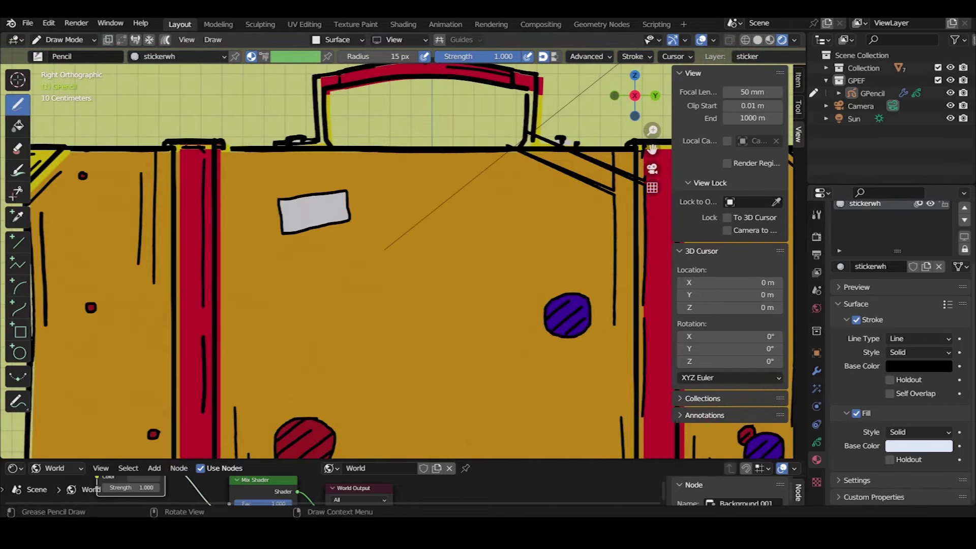
pyautogui.scroll(3, 417, 255)
pyautogui.hotkey('ctrl', 'z')
pyautogui.keyDown('shift'); pyautogui.moveTo(254, 181); pyautogui.dragTo(315, 252, button='middle'); pyautogui.keyUp('shift')
pyautogui.moveTo(387, 216)
pyautogui.mouseDown()
pyautogui.moveTo(275, 243)
pyautogui.moveTo(372, 220)
pyautogui.mouseUp()
pyautogui.hotkey('ctrl', 'z')
pyautogui.hotkey('ctrl', 'z')
pyautogui.moveTo(235, 265)
pyautogui.mouseDown()
pyautogui.moveTo(389, 269)
pyautogui.moveTo(238, 269)
pyautogui.mouseUp()
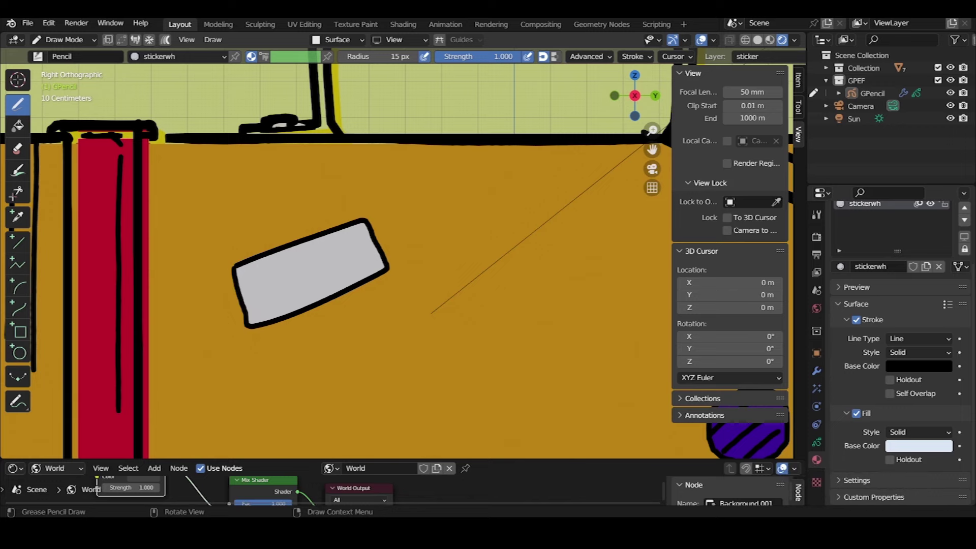
pyautogui.scroll(-5, 369, 309)
pyautogui.scroll(1, 368, 310)
pyautogui.scroll(4, 368, 309)
pyautogui.moveTo(373, 305)
pyautogui.mouseDown()
pyautogui.moveTo(416, 318)
pyautogui.moveTo(368, 347)
pyautogui.mouseUp()
pyautogui.hotkey('ctrl', 'z')
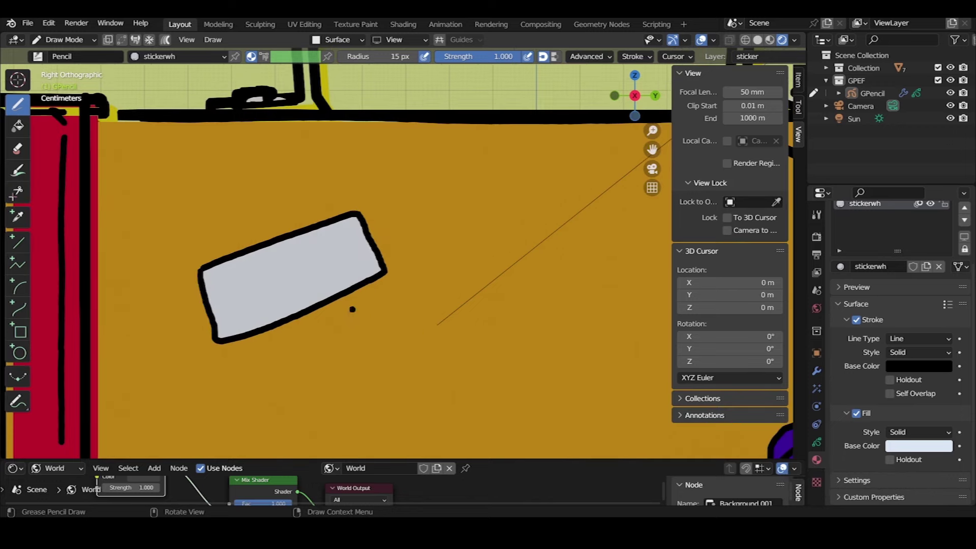
pyautogui.moveTo(420, 325); pyautogui.dragTo(350, 311)
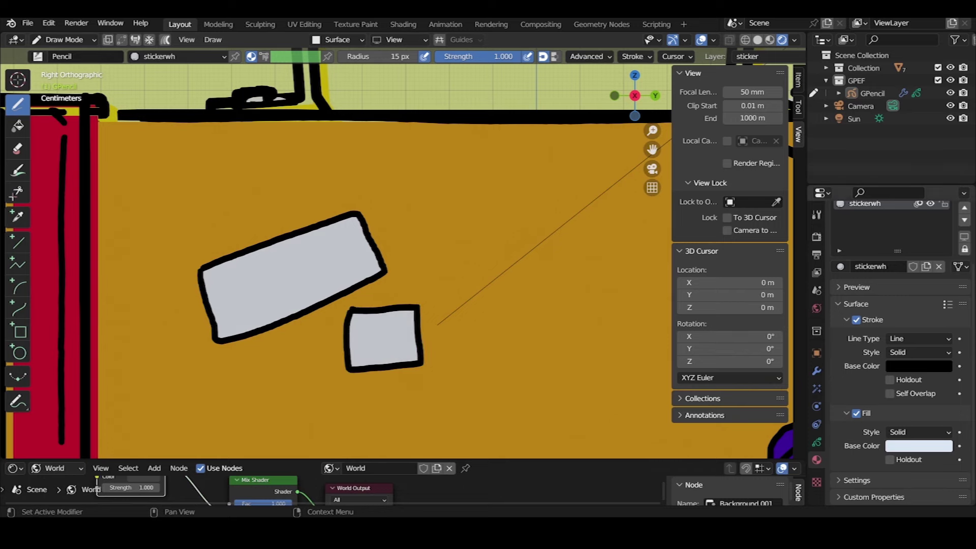
# Add black lines across the small white sticker and two on the large one
pyautogui.moveTo(389, 320); pyautogui.dragTo(392, 325)
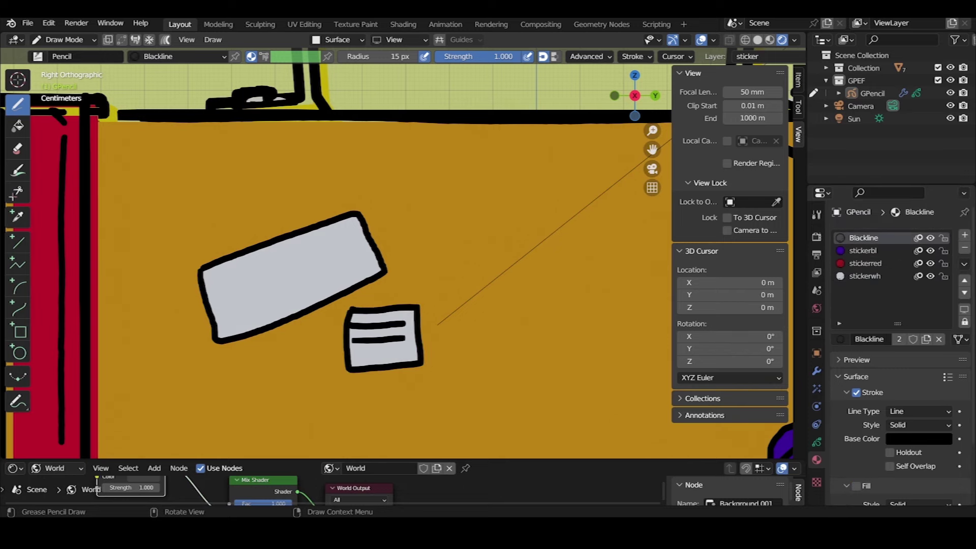
pyautogui.scroll(-1, 330, 279)
pyautogui.scroll(2, 331, 280)
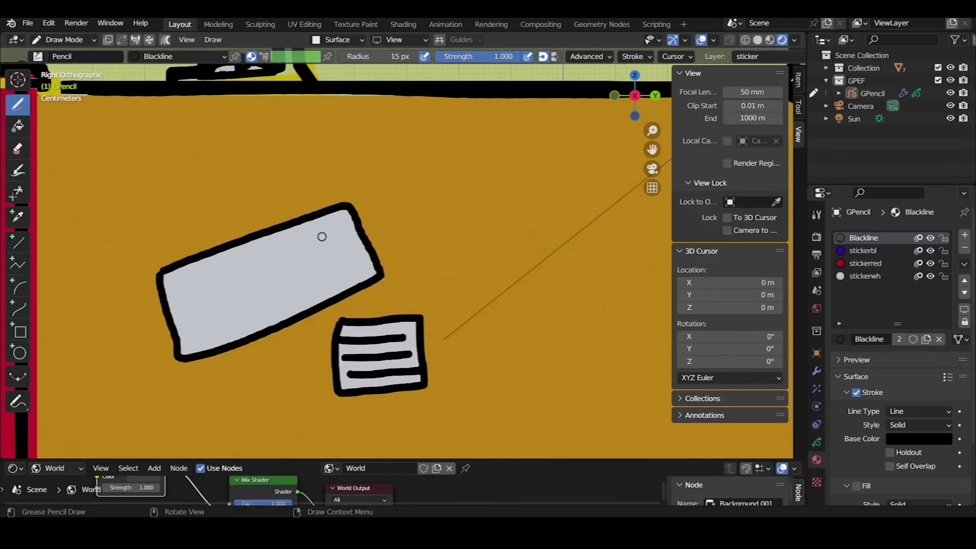
pyautogui.moveTo(332, 234); pyautogui.dragTo(168, 297)
pyautogui.moveTo(348, 258); pyautogui.dragTo(228, 303)
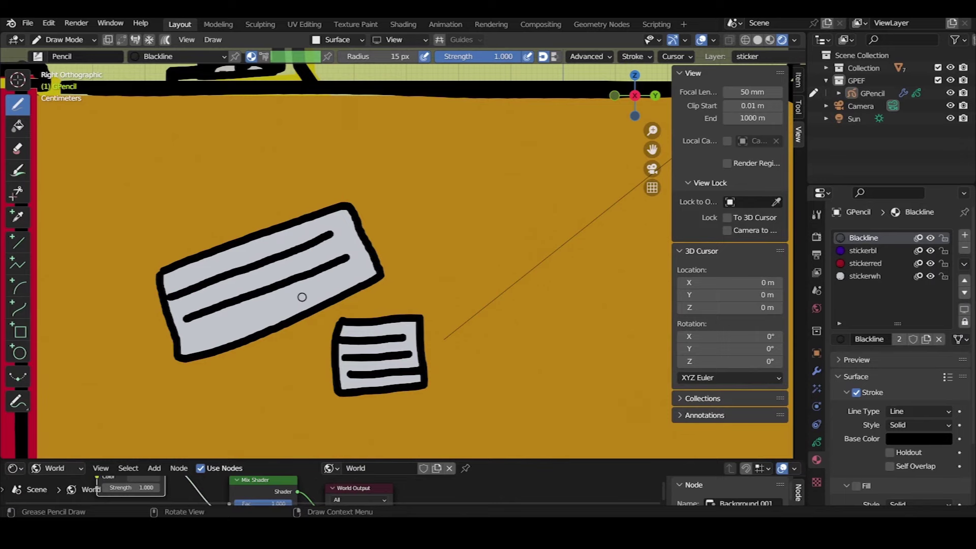
pyautogui.scroll(-4, 336, 255)
pyautogui.scroll(-3, 336, 255)
pyautogui.scroll(2, 335, 254)
# Draw a red rectangular stickerred sticker and add a black line inside it
pyautogui.click(865, 263)
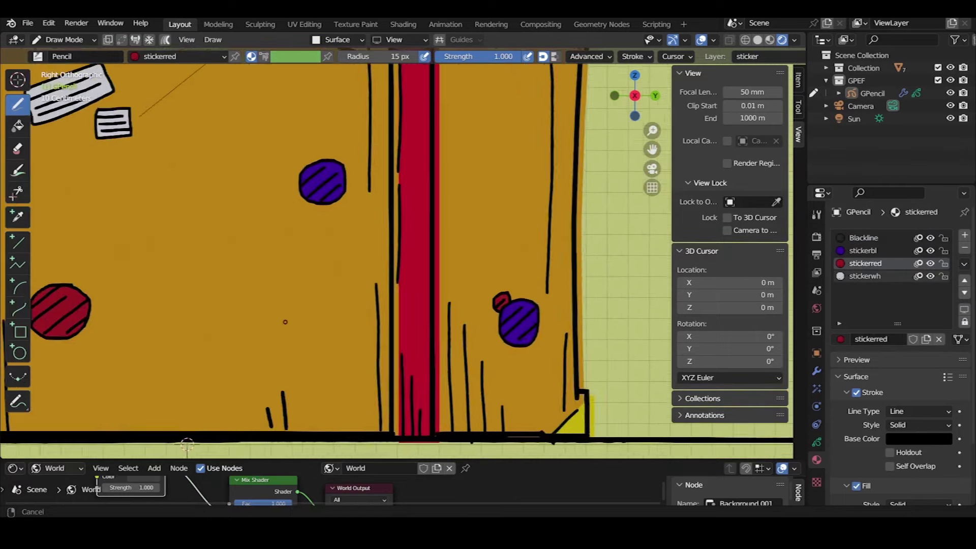
pyautogui.scroll(2, 314, 394)
pyautogui.moveTo(444, 231)
pyautogui.mouseDown()
pyautogui.moveTo(441, 275)
pyautogui.moveTo(362, 227)
pyautogui.moveTo(382, 230)
pyautogui.mouseUp()
pyautogui.click(864, 237)
pyautogui.scroll(2, 403, 261)
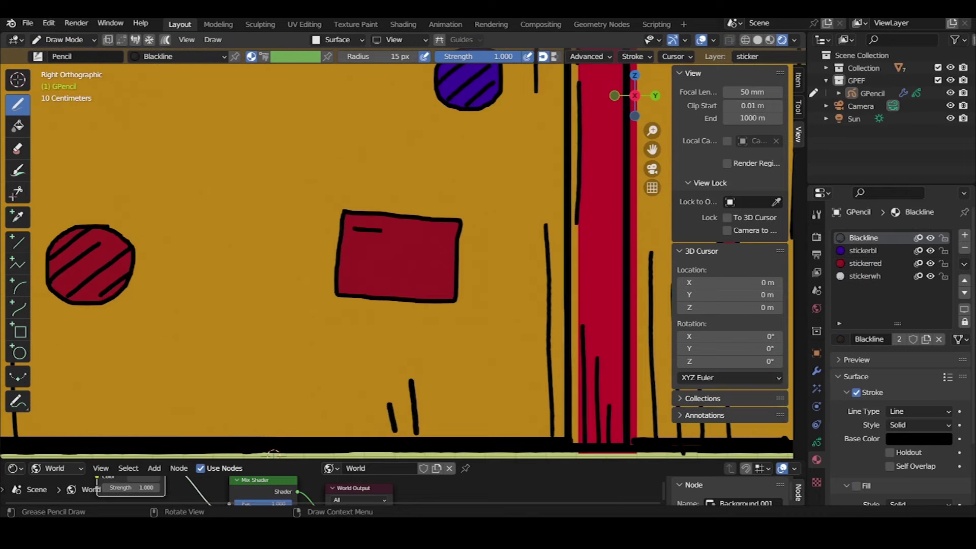
pyautogui.scroll(-5, 396, 255)
pyautogui.moveTo(351, 281)
pyautogui.mouseDown()
pyautogui.moveTo(498, 299)
pyautogui.moveTo(495, 351)
pyautogui.moveTo(503, 295)
pyautogui.mouseUp()
# Switch between stickerbl and Blackline, undoing a stray black stroke on the purple circle
pyautogui.scroll(3, 397, 254)
pyautogui.click(863, 250)
pyautogui.scroll(3, 397, 254)
pyautogui.click(864, 238)
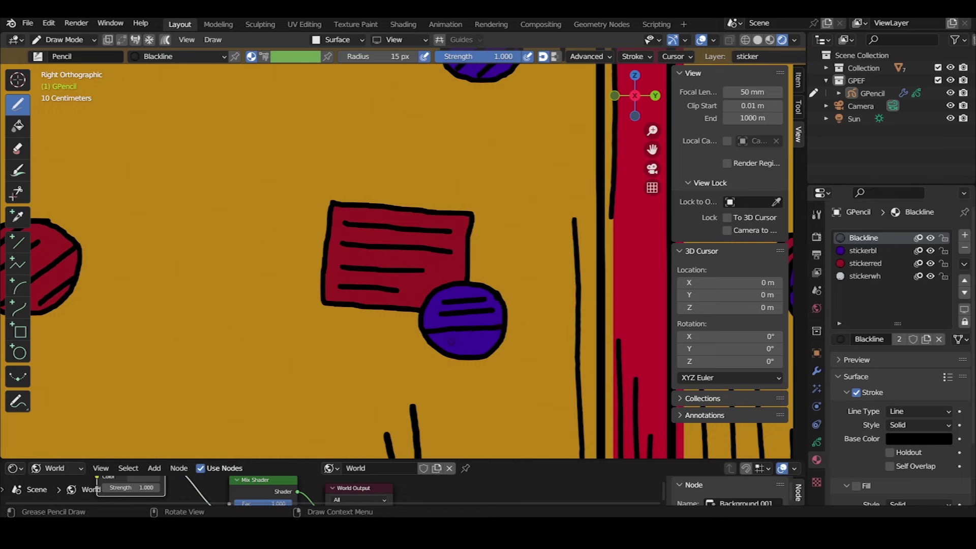
pyautogui.hotkey('ctrl', 'z')
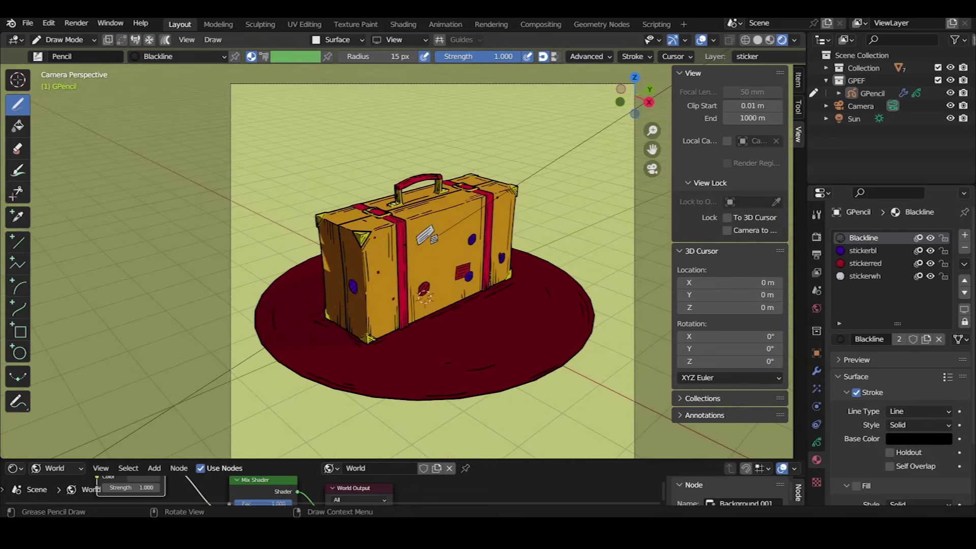
# In front orthographic view, switch to the stickerred material and dot a small red sticker
pyautogui.press('`')
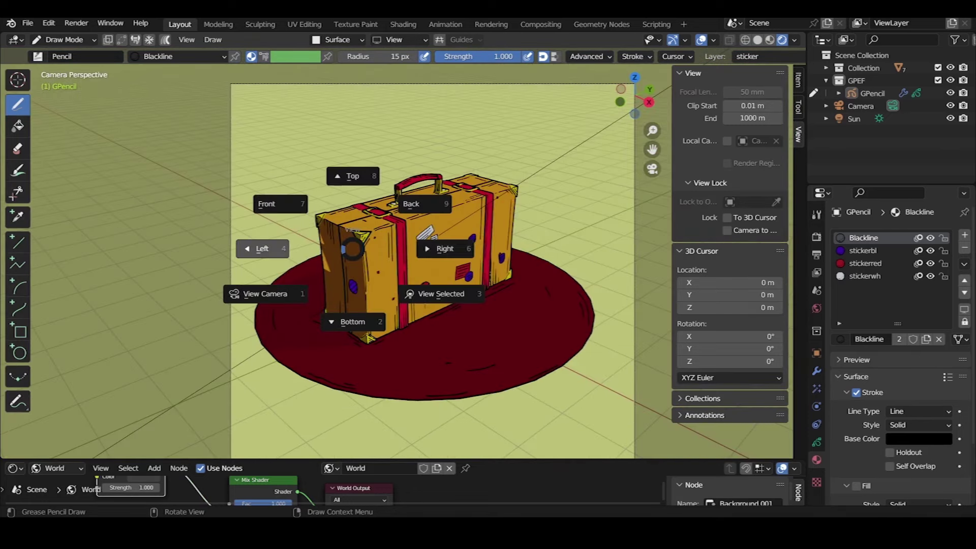
pyautogui.click(277, 203)
pyautogui.scroll(5, 338, 245)
pyautogui.scroll(3, 338, 244)
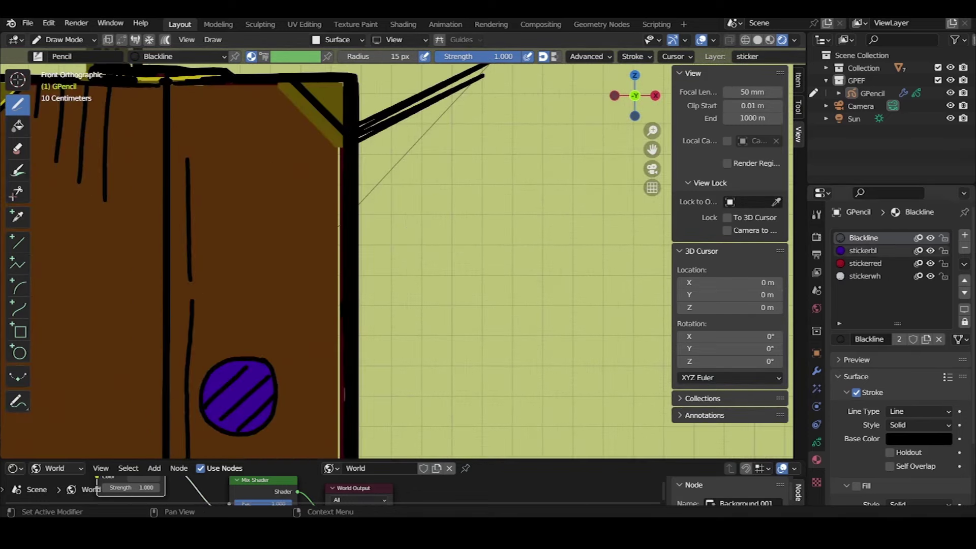
pyautogui.press('u')
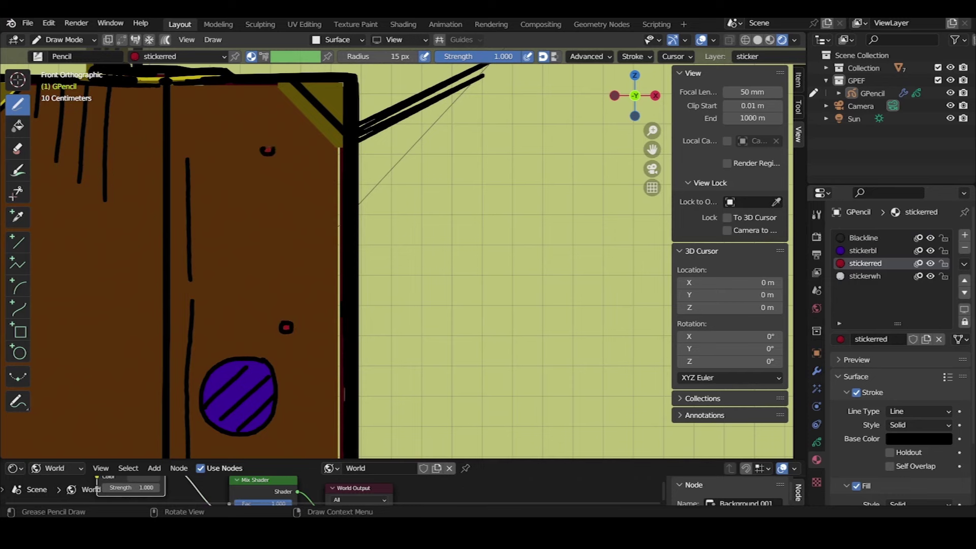
pyautogui.scroll(-5, 285, 276)
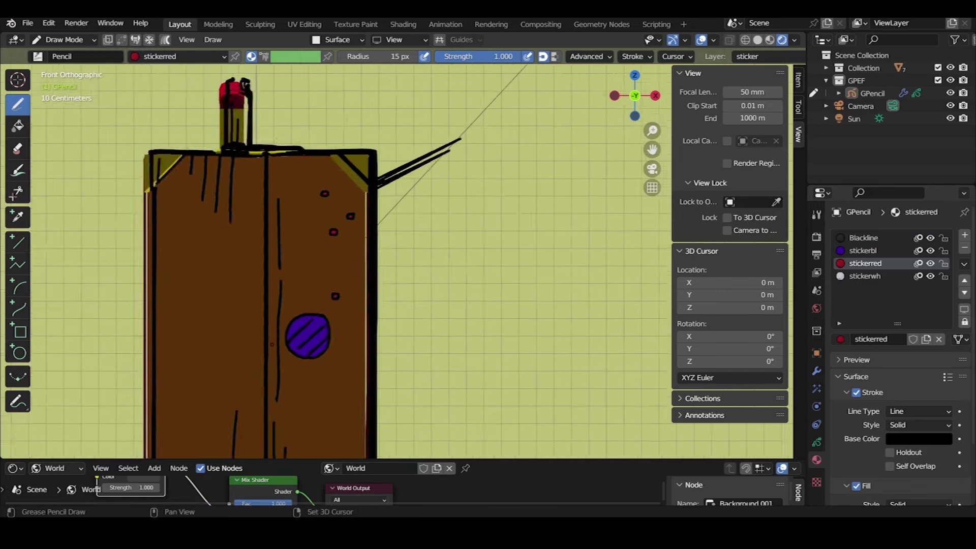
pyautogui.scroll(4, 274, 284)
pyautogui.click(275, 361)
# Draw a red shape peeking under the purple circle and a small red round sticker
pyautogui.scroll(2, 260, 268)
pyautogui.scroll(1, 261, 268)
pyautogui.moveTo(201, 257); pyautogui.dragTo(242, 272)
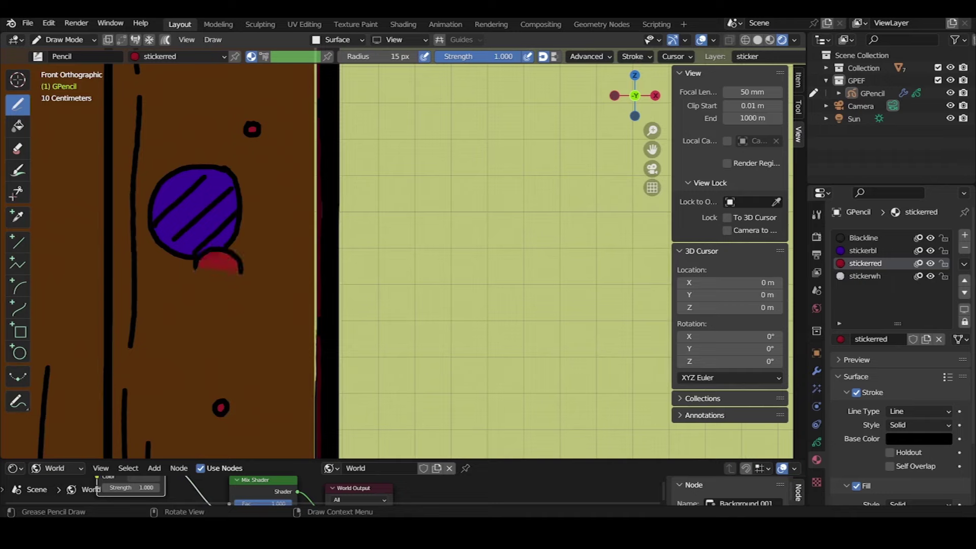
pyautogui.scroll(-5, 221, 206)
pyautogui.scroll(3, 221, 206)
pyautogui.scroll(2, 221, 206)
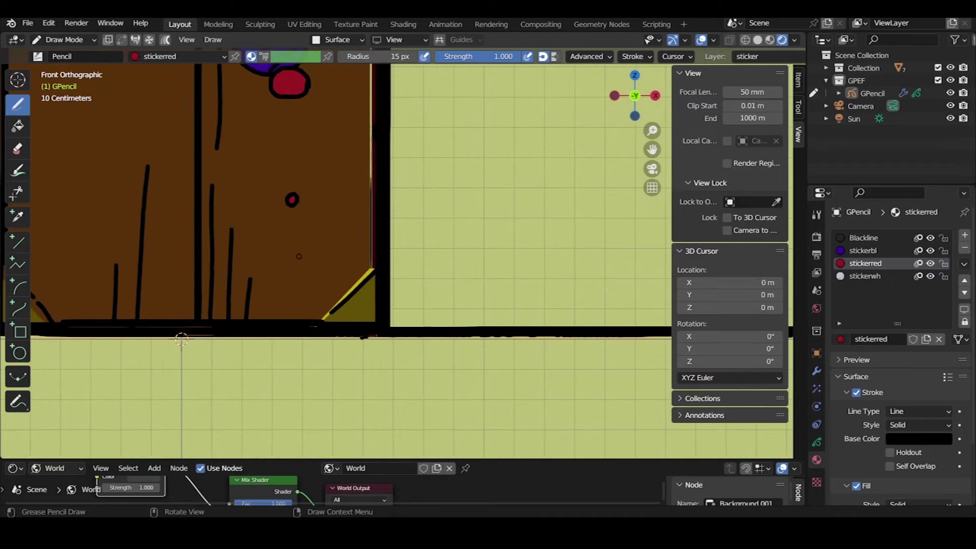
pyautogui.scroll(2, 222, 206)
pyautogui.moveTo(222, 206)
pyautogui.mouseDown()
pyautogui.moveTo(264, 214)
pyautogui.moveTo(239, 239)
pyautogui.mouseUp()
# Back in camera view, add a tiny red mark to the suitcase surface
pyautogui.press('KP_0')
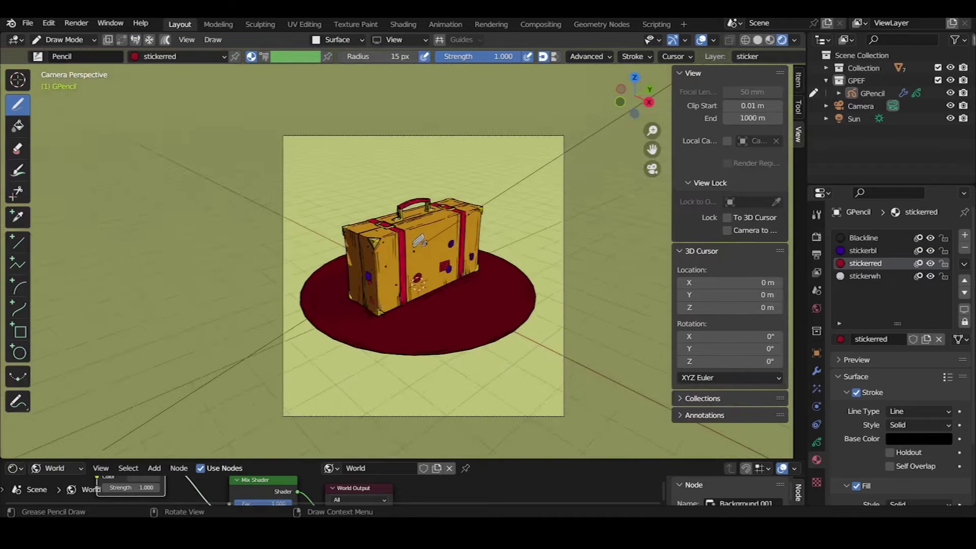
pyautogui.scroll(3, 168, 406)
pyautogui.scroll(-3, 168, 406)
pyautogui.scroll(5, 360, 261)
pyautogui.scroll(2, 360, 261)
pyautogui.click(370, 244)
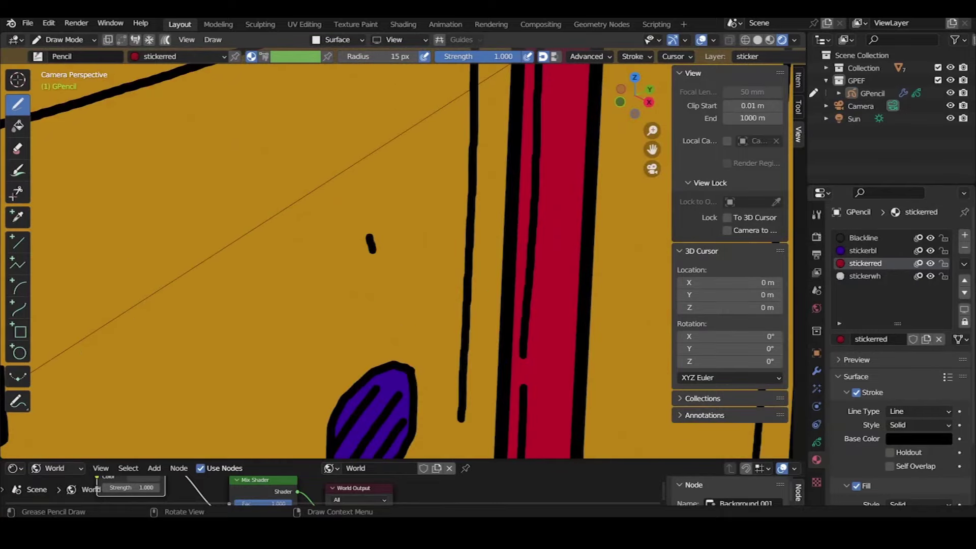
pyautogui.scroll(-3, 359, 262)
pyautogui.scroll(-2, 408, 255)
# From the right orthographic view, draw a small red flag-shaped sticker
pyautogui.press('KP_3')
pyautogui.scroll(5, 388, 203)
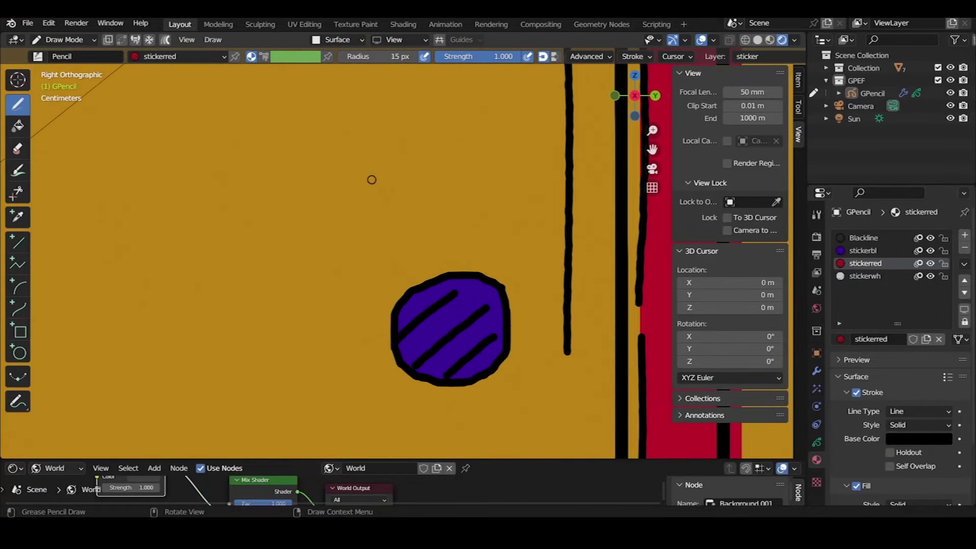
pyautogui.moveTo(435, 178); pyautogui.dragTo(389, 214)
pyautogui.moveTo(423, 242); pyautogui.dragTo(425, 239)
pyautogui.scroll(-5, 425, 239)
pyautogui.scroll(5, 341, 300)
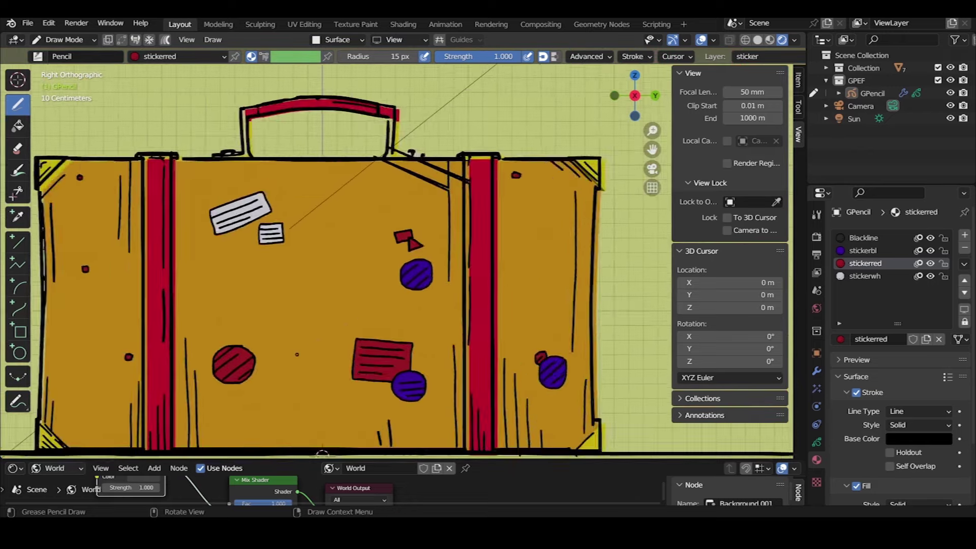
pyautogui.scroll(5, 340, 300)
pyautogui.scroll(-5, 340, 378)
# With the white stickerwh material, dot white onto a red sticker and near a purple one
pyautogui.click(865, 276)
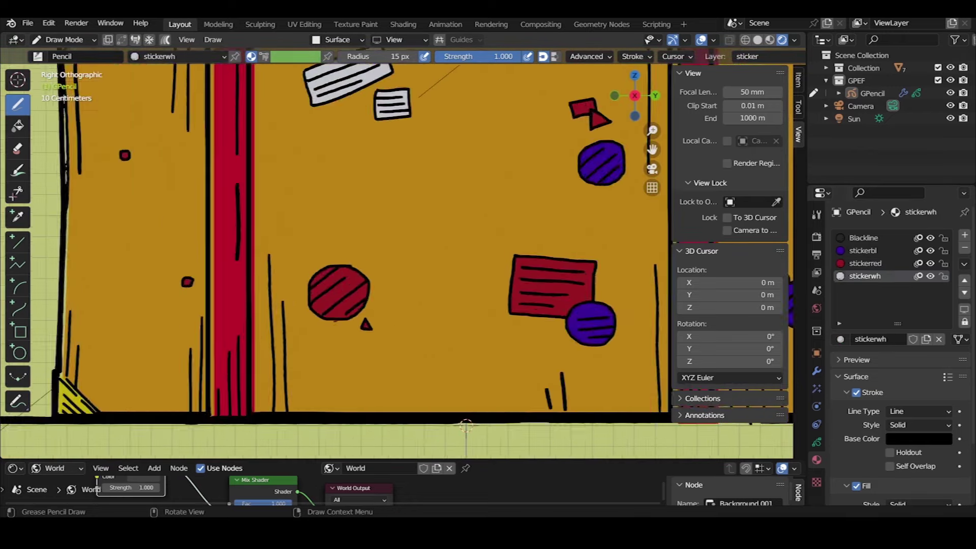
pyautogui.scroll(6, 467, 277)
pyautogui.moveTo(258, 374); pyautogui.dragTo(261, 371)
pyautogui.scroll(-5, 264, 373)
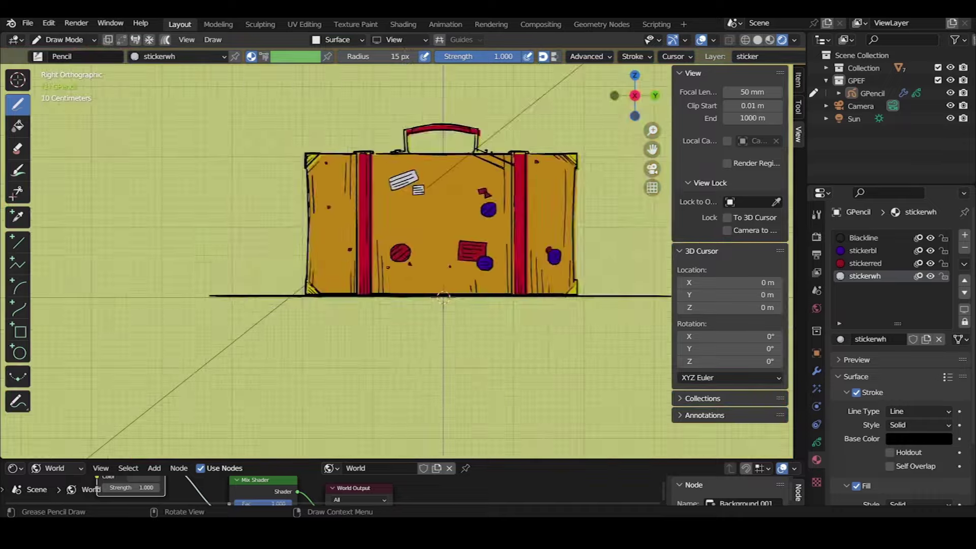
pyautogui.scroll(4, 407, 305)
pyautogui.scroll(2, 407, 340)
pyautogui.moveTo(406, 340); pyautogui.dragTo(409, 337)
# Draw a white round sticker, undoing the misdrawn extra stroke
pyautogui.scroll(-3, 408, 339)
pyautogui.scroll(2, 408, 340)
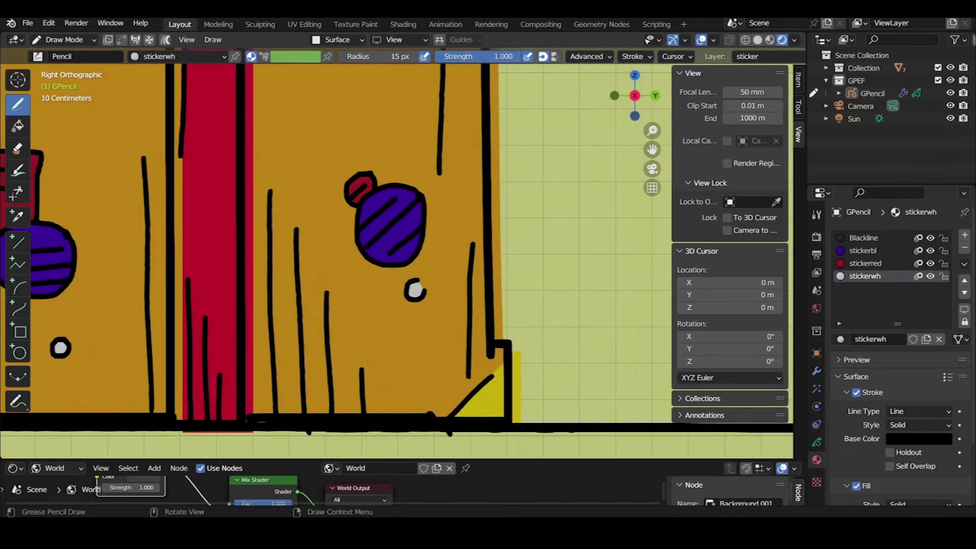
pyautogui.scroll(-5, 408, 339)
pyautogui.scroll(9, 361, 311)
pyautogui.keyDown('shift'); pyautogui.moveTo(362, 312); pyautogui.dragTo(346, 281, button='middle'); pyautogui.keyUp('shift')
pyautogui.moveTo(347, 281); pyautogui.dragTo(366, 274)
pyautogui.hotkey('ctrl', 'z')
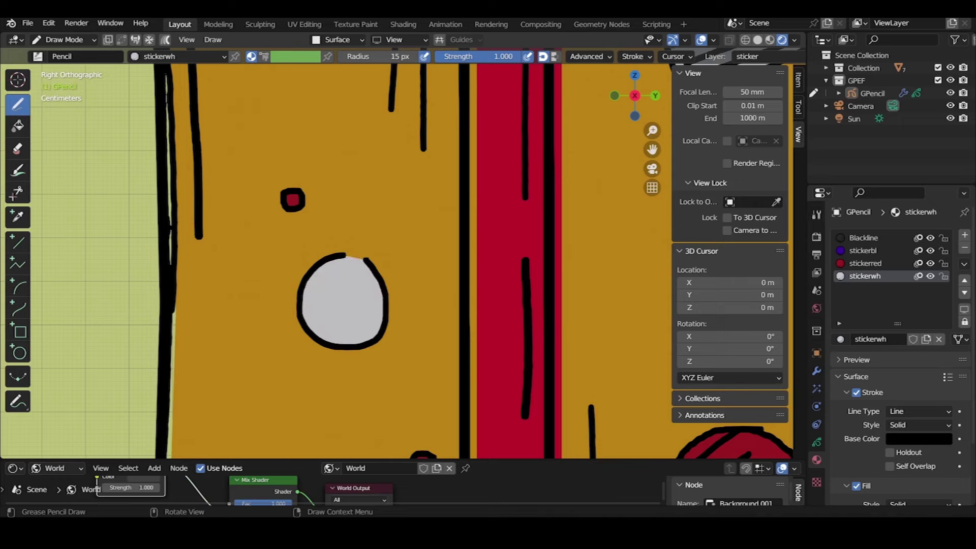